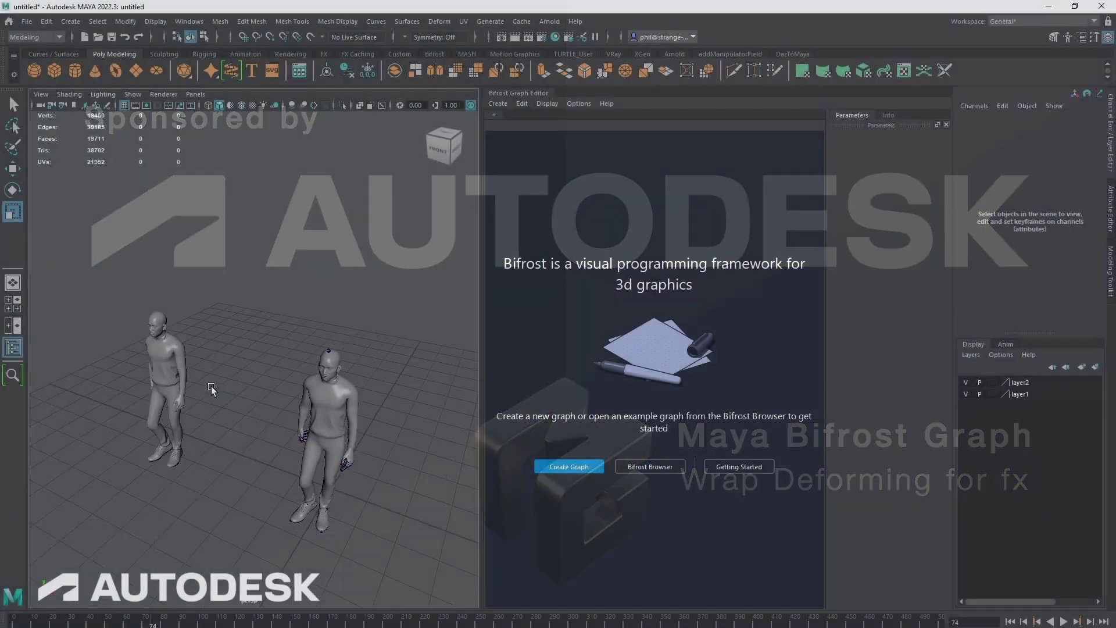
Step: Select all the meshes of the static character copy, including the Ch31_Sweater1 mesh
{"action": "right_click_drag", "start_coordinate": [266, 386], "coordinate": [278, 387], "text": "alt"}
{"action": "left_click_drag", "start_coordinate": [278, 387], "coordinate": [246, 378], "text": "alt"}
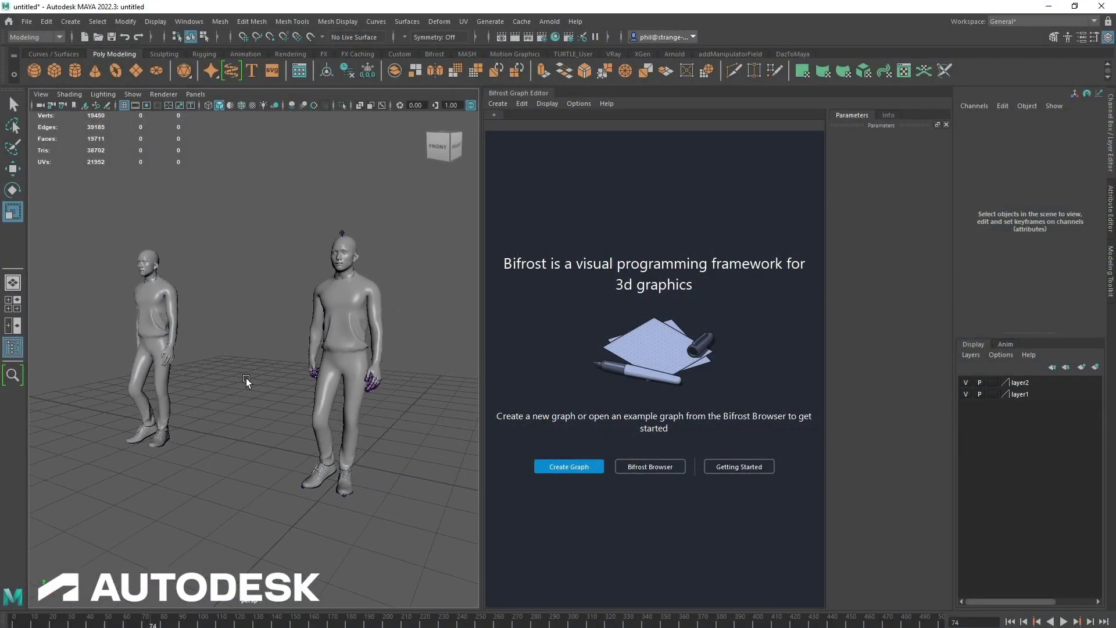
{"action": "left_click", "coordinate": [160, 312]}
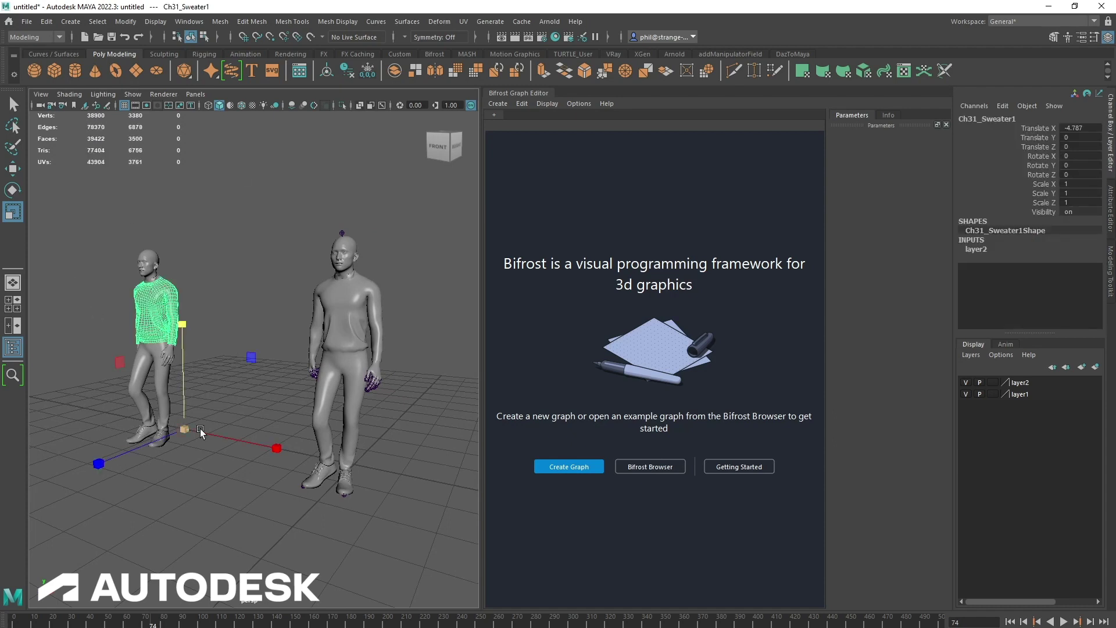
{"action": "left_click", "coordinate": [379, 291]}
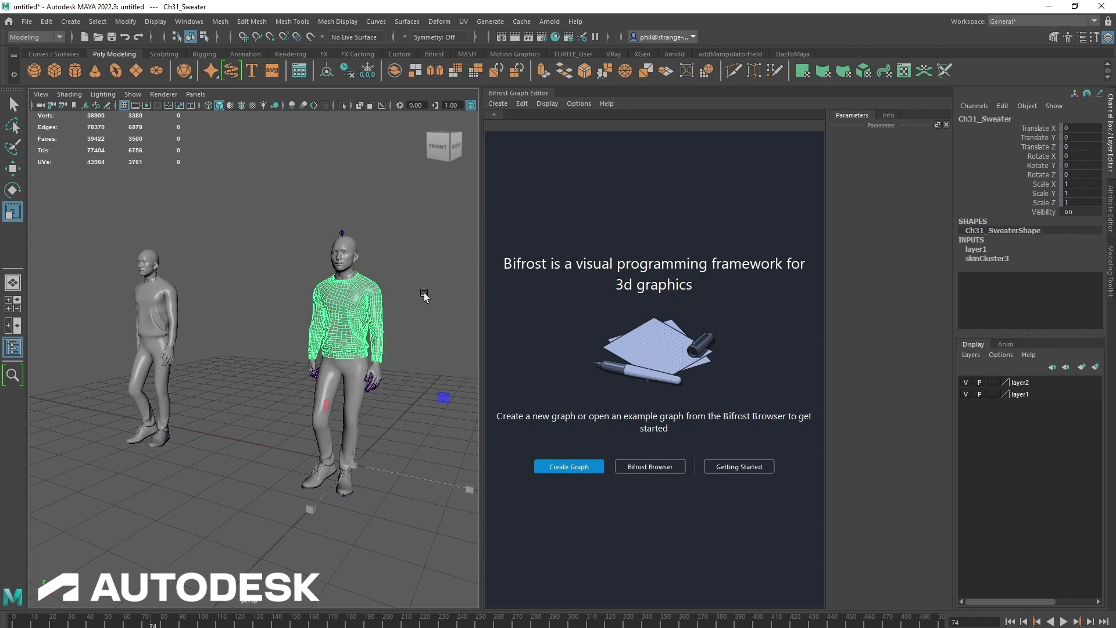
{"action": "left_click", "coordinate": [174, 314]}
{"action": "left_click_drag", "start_coordinate": [100, 204], "coordinate": [177, 448], "text": "shift"}
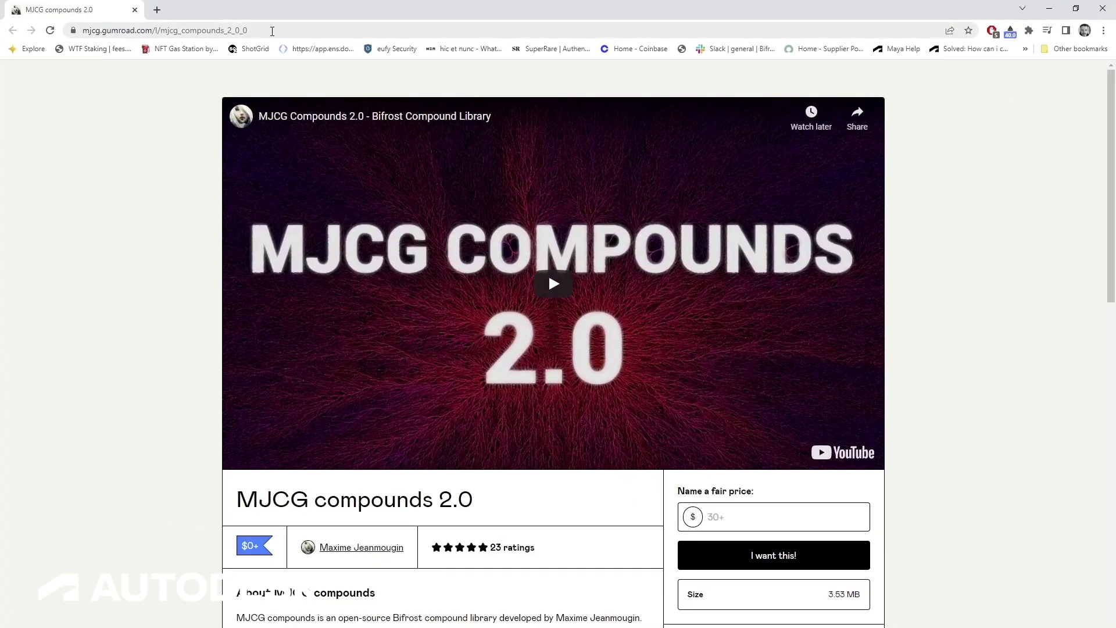
Step: Switch to the browser and review the MJCG compounds 2.0 page, including its version, dependencies and installation instructions
{"action": "left_click", "coordinate": [81, 30]}
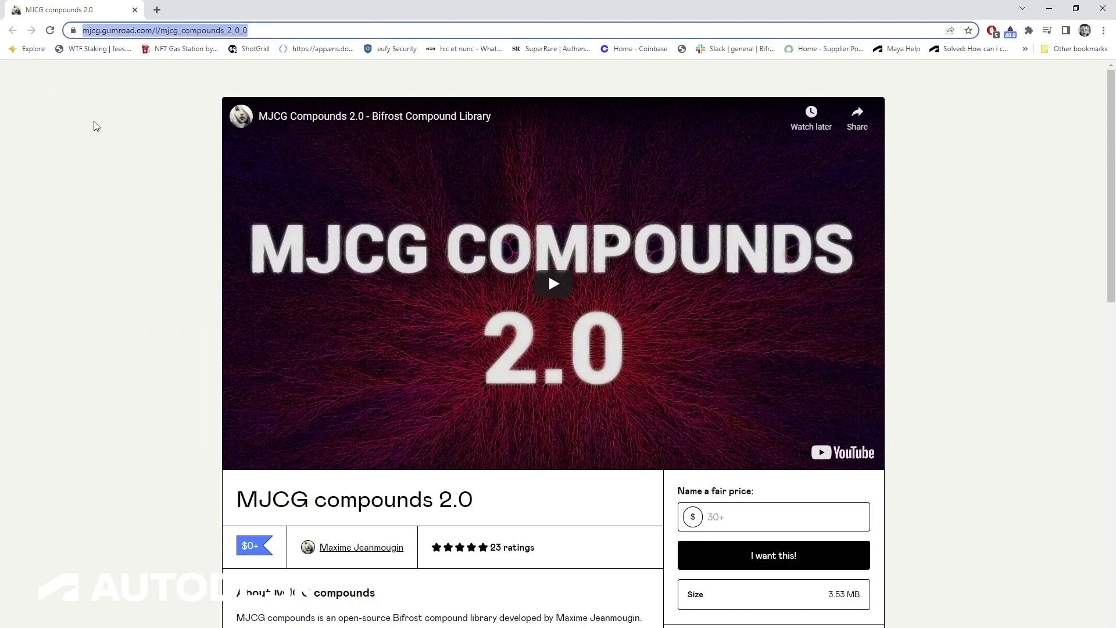
{"action": "scroll", "coordinate": [124, 241], "scroll_direction": "down", "scroll_amount": 1}
{"action": "scroll", "coordinate": [123, 241], "scroll_direction": "down", "scroll_amount": 1}
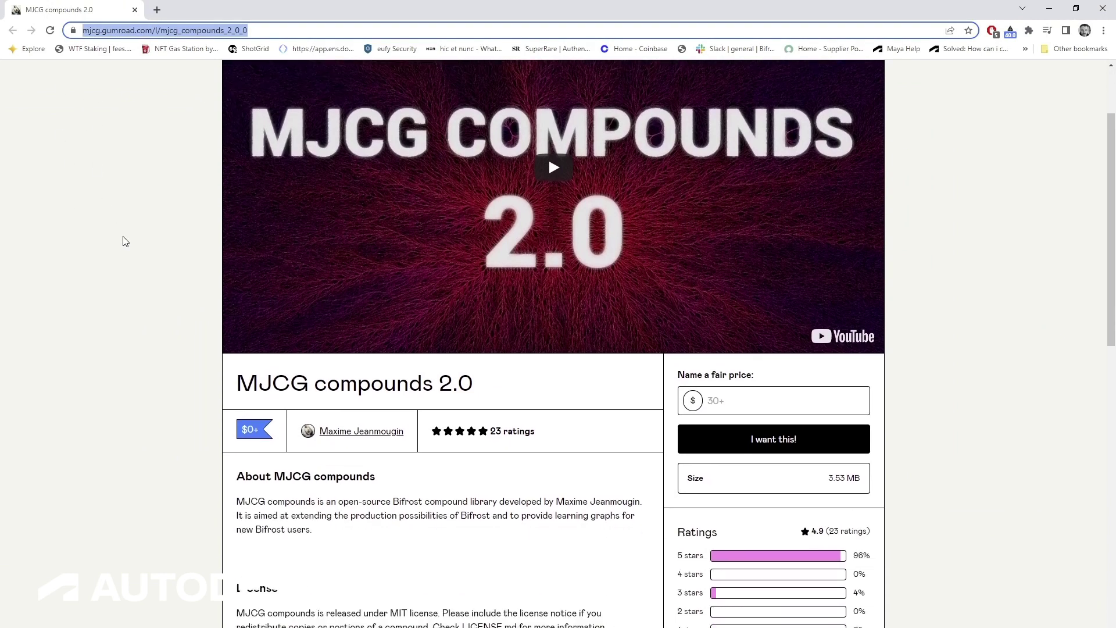
{"action": "left_click_drag", "start_coordinate": [474, 386], "coordinate": [444, 384]}
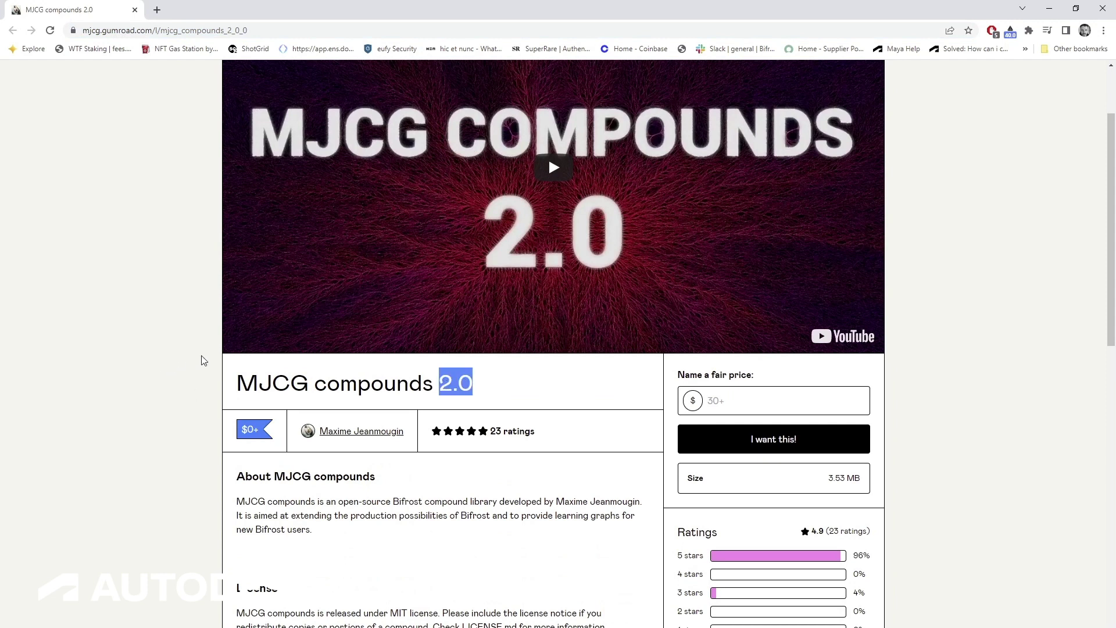
{"action": "scroll", "coordinate": [203, 361], "scroll_direction": "down", "scroll_amount": 1}
{"action": "scroll", "coordinate": [203, 361], "scroll_direction": "down", "scroll_amount": 2}
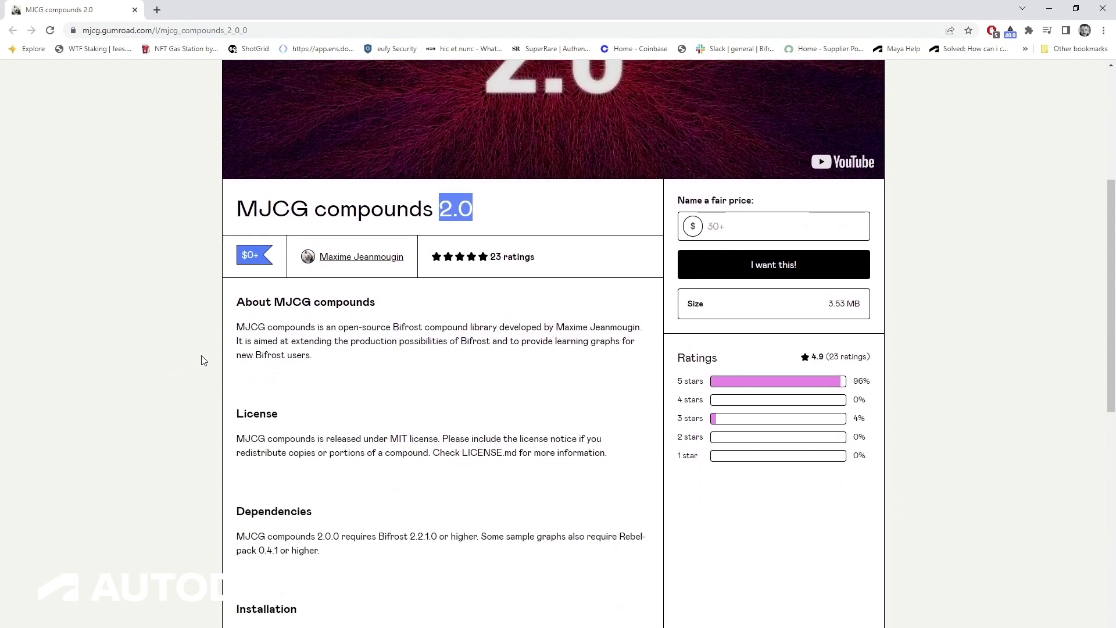
{"action": "scroll", "coordinate": [202, 361], "scroll_direction": "down", "scroll_amount": 3}
{"action": "scroll", "coordinate": [202, 360], "scroll_direction": "down", "scroll_amount": 4}
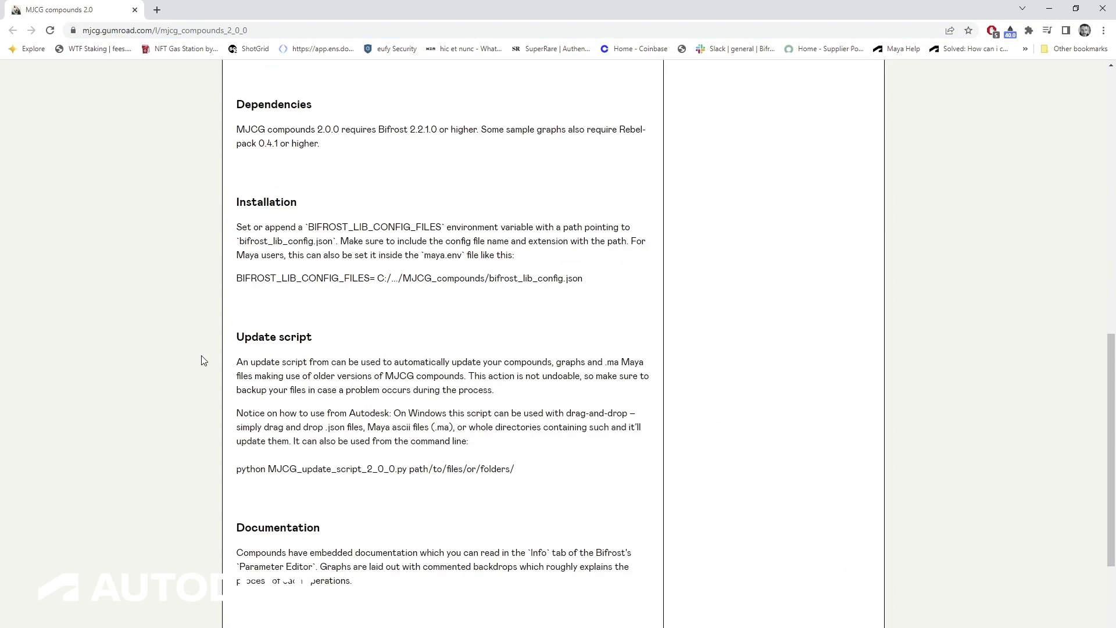
{"action": "scroll", "coordinate": [203, 361], "scroll_direction": "up", "scroll_amount": 12}
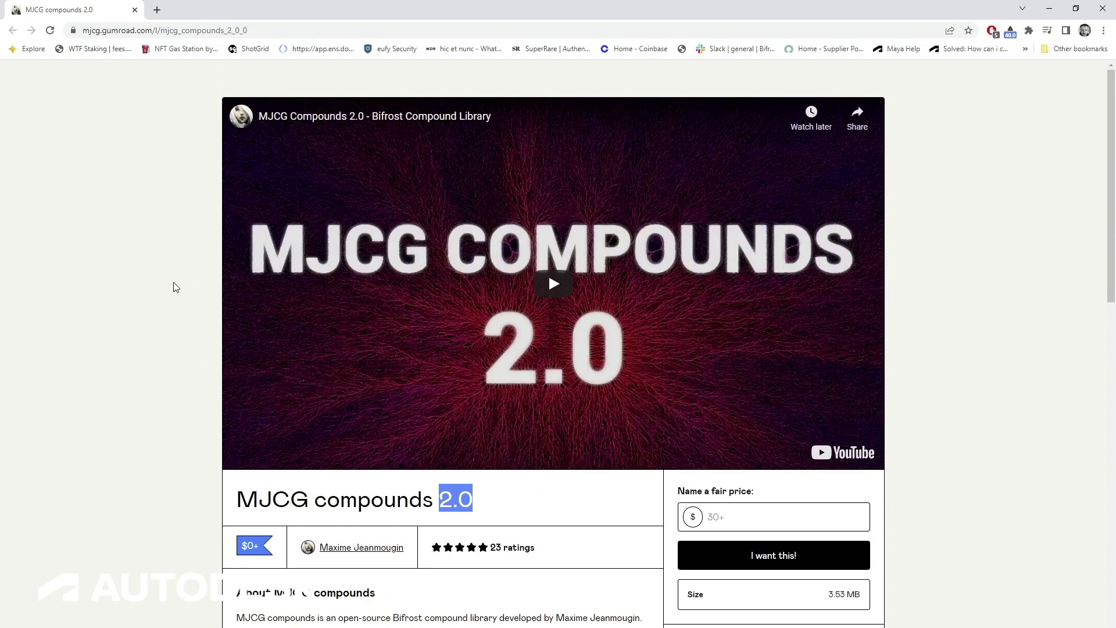
{"action": "scroll", "coordinate": [174, 287], "scroll_direction": "down", "scroll_amount": 2}
{"action": "scroll", "coordinate": [171, 286], "scroll_direction": "up", "scroll_amount": 1}
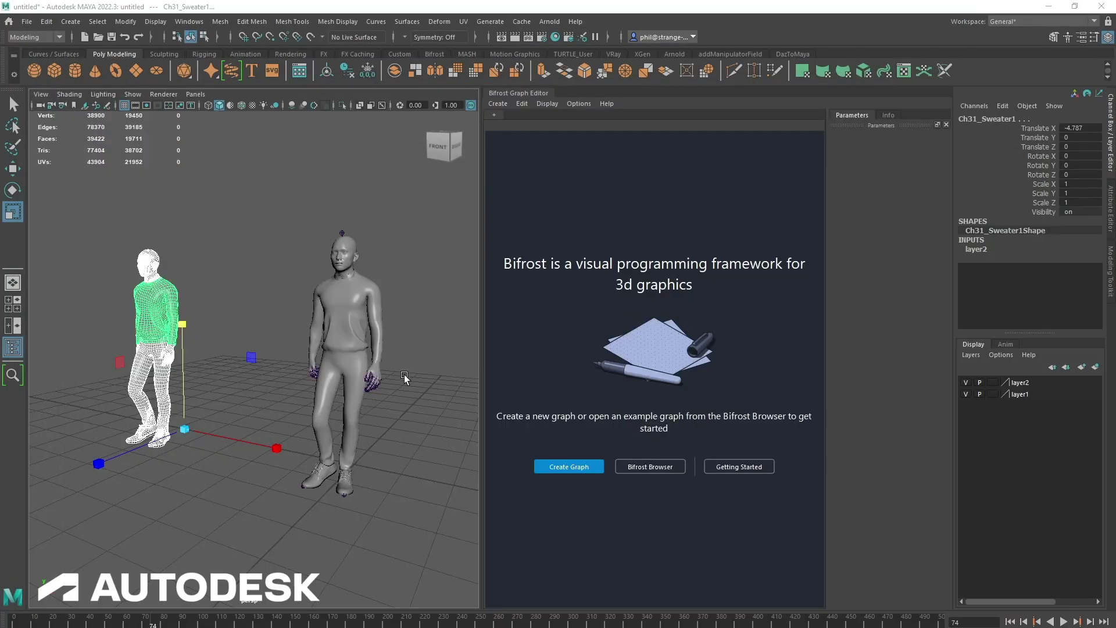
Step: Back in Maya, widen the Bifrost Graph Editor, create a new graph from the selection and frame the static character in the viewport
{"action": "left_click_drag", "start_coordinate": [476, 319], "coordinate": [267, 325]}
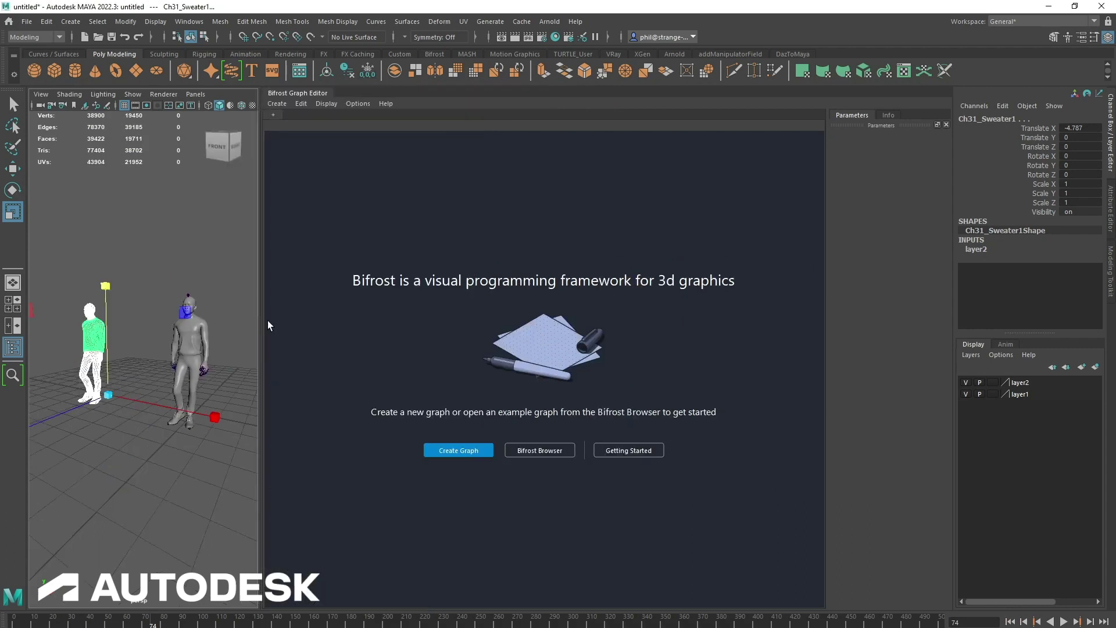
{"action": "left_click", "coordinate": [459, 450]}
{"action": "left_click_drag", "start_coordinate": [436, 384], "coordinate": [405, 422]}
{"action": "middle_click_drag", "start_coordinate": [154, 276], "coordinate": [163, 280], "text": "alt"}
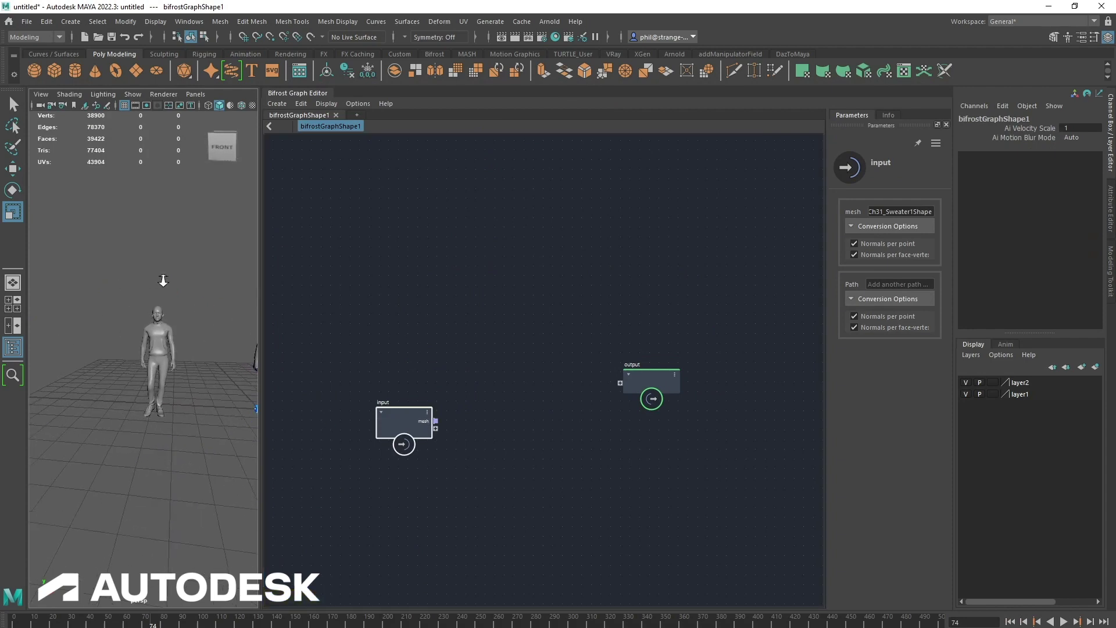
{"action": "right_click_drag", "start_coordinate": [163, 280], "coordinate": [215, 284], "text": "alt"}
{"action": "middle_click_drag", "start_coordinate": [215, 285], "coordinate": [184, 298], "text": "alt"}
{"action": "right_click_drag", "start_coordinate": [185, 298], "coordinate": [159, 298], "text": "alt"}
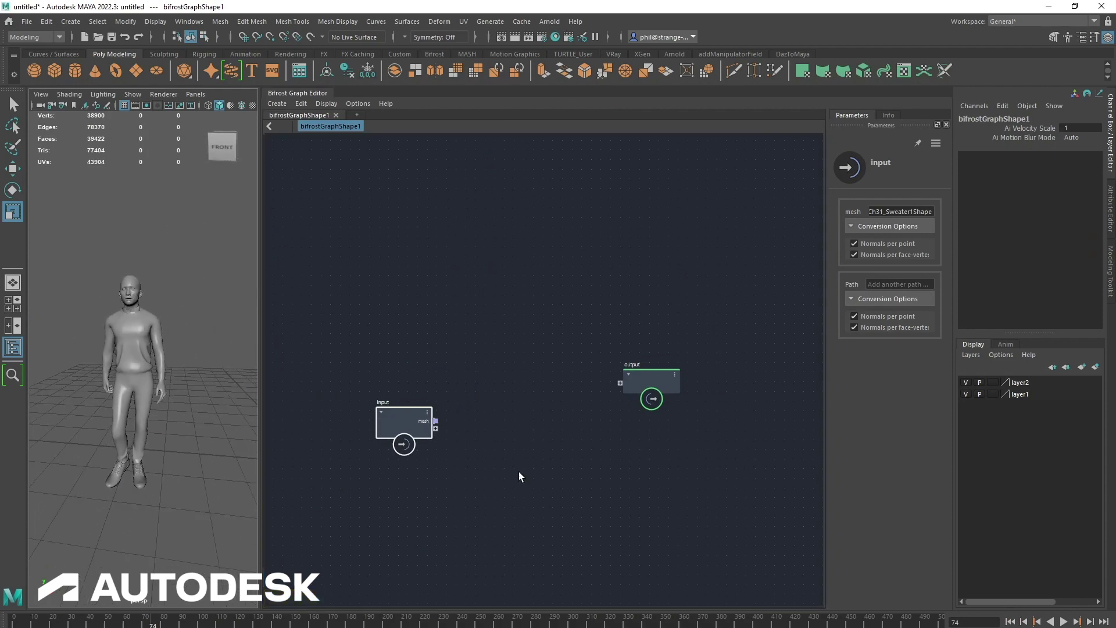
Step: Add the five static meshes from Ch31_Body1 to Ch31_Shoes1 to the graph as an input node using the Outliner
{"action": "left_click", "coordinate": [145, 317]}
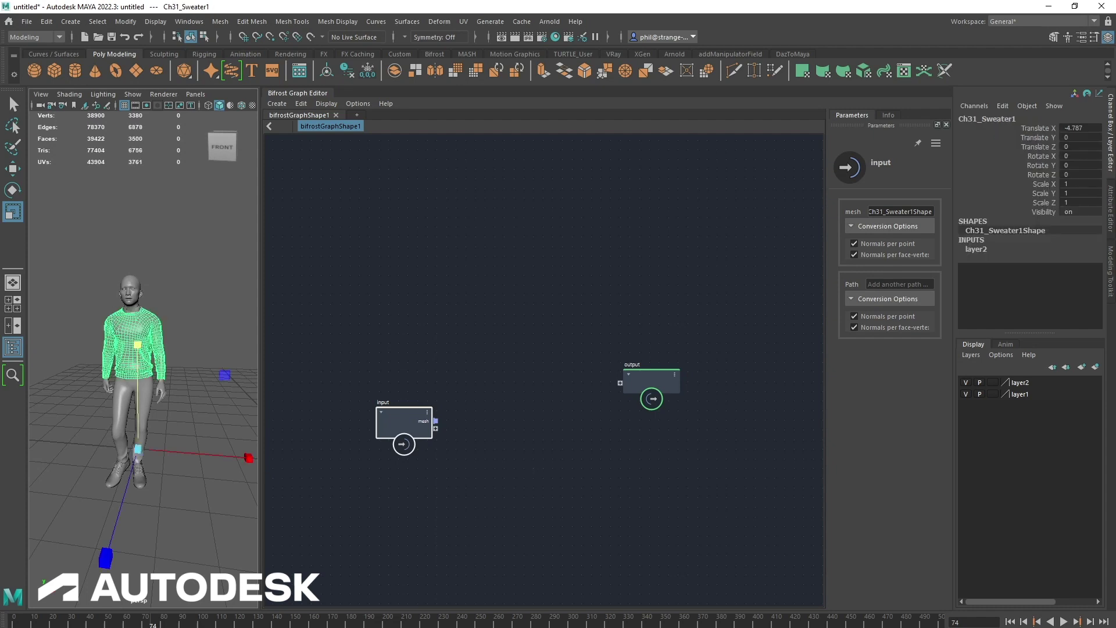
{"action": "left_click_drag", "start_coordinate": [134, 189], "coordinate": [324, 158]}
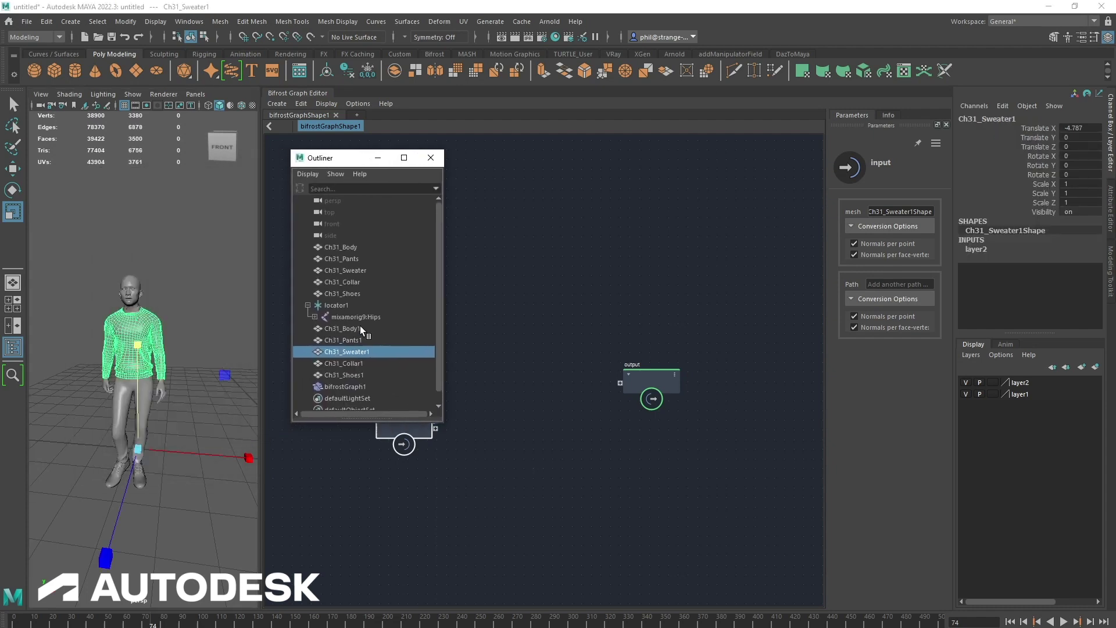
{"action": "middle_click_drag", "start_coordinate": [360, 326], "coordinate": [360, 336]}
{"action": "left_click", "coordinate": [358, 374], "text": "shift"}
{"action": "left_click_drag", "start_coordinate": [345, 350], "coordinate": [514, 347]}
{"action": "left_click_drag", "start_coordinate": [347, 164], "coordinate": [123, 171]}
{"action": "scroll", "coordinate": [677, 508], "scroll_direction": "down", "scroll_amount": 2}
{"action": "middle_click_drag", "start_coordinate": [585, 503], "coordinate": [568, 503]}
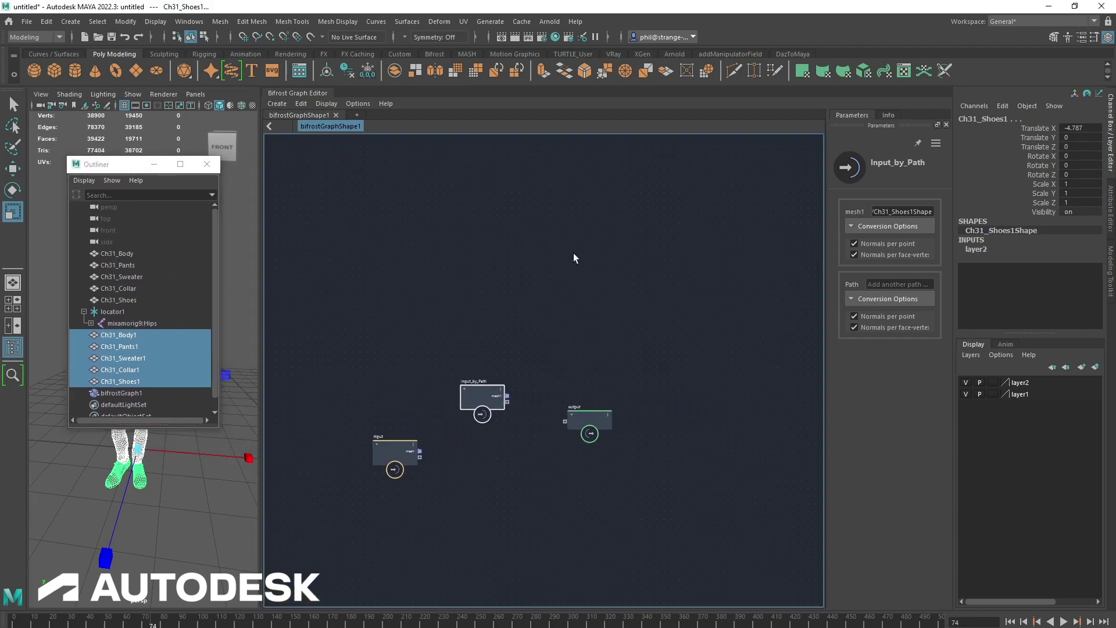
Step: Add a basic_particles_graph compound to the graph and explode it into its individual nodes
{"action": "left_click", "coordinate": [590, 303]}
{"action": "key", "text": "Tab"}
{"action": "type", "text": "bas"}
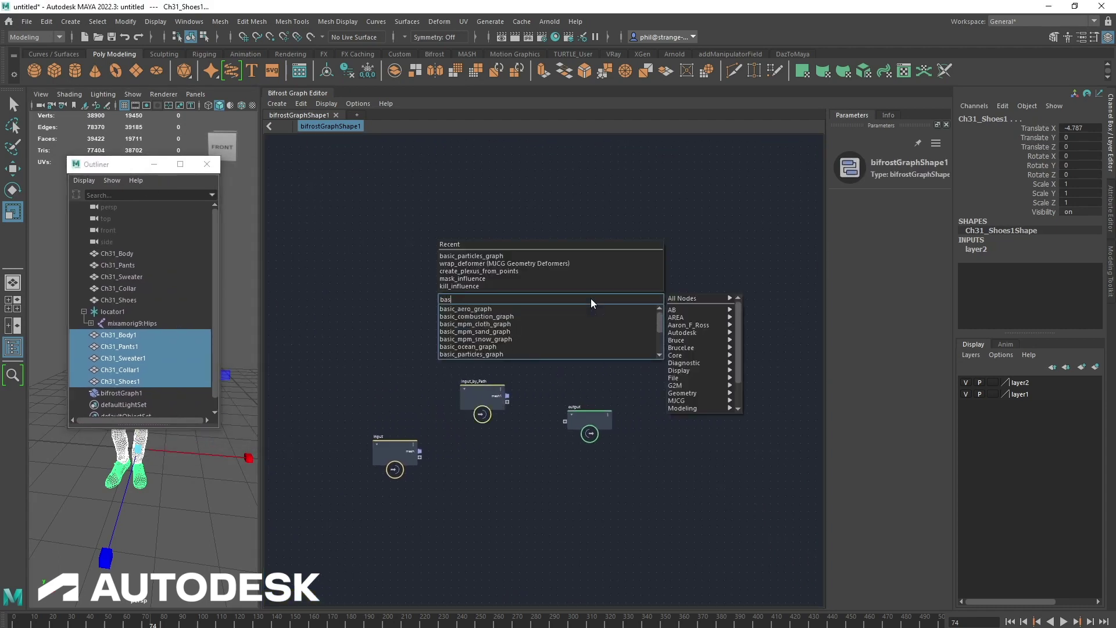
{"action": "type", "text": "ic"}
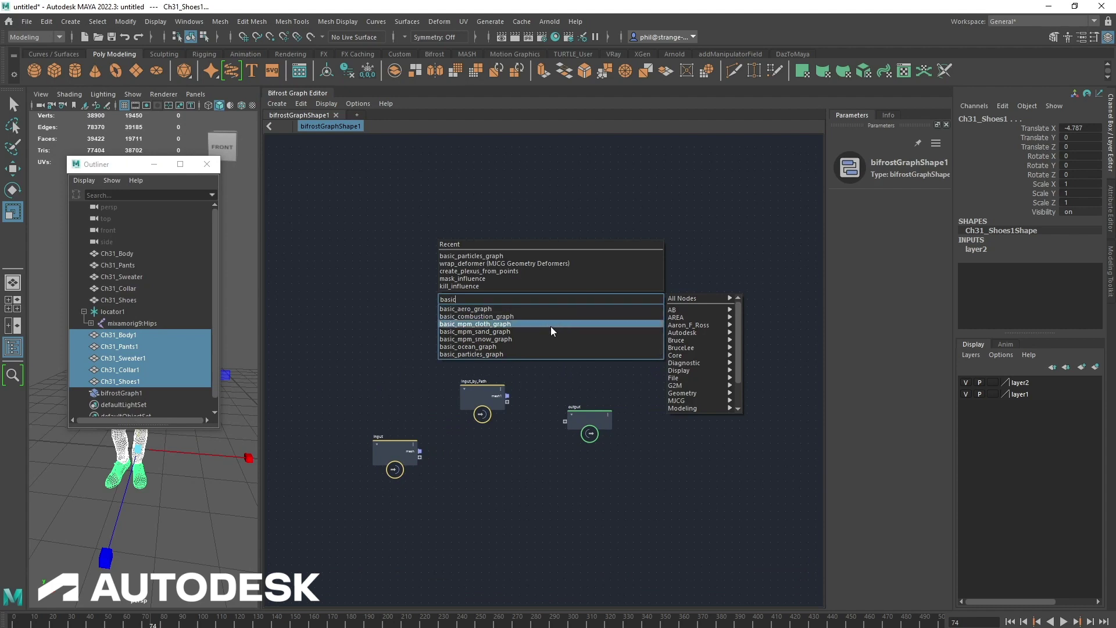
{"action": "left_click", "coordinate": [524, 353]}
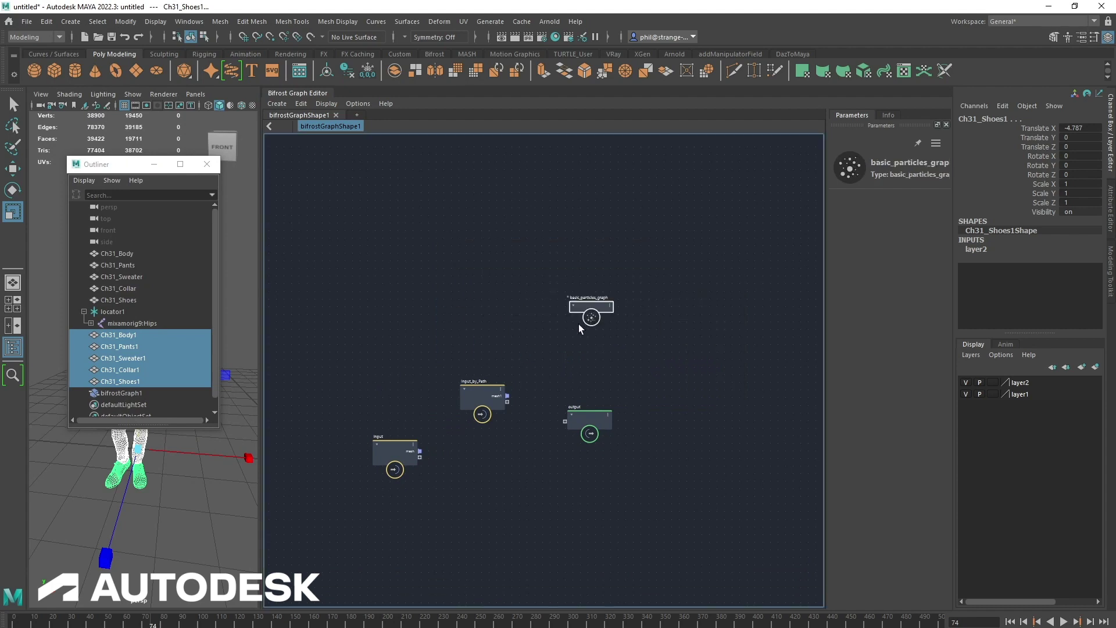
{"action": "right_click", "coordinate": [585, 301]}
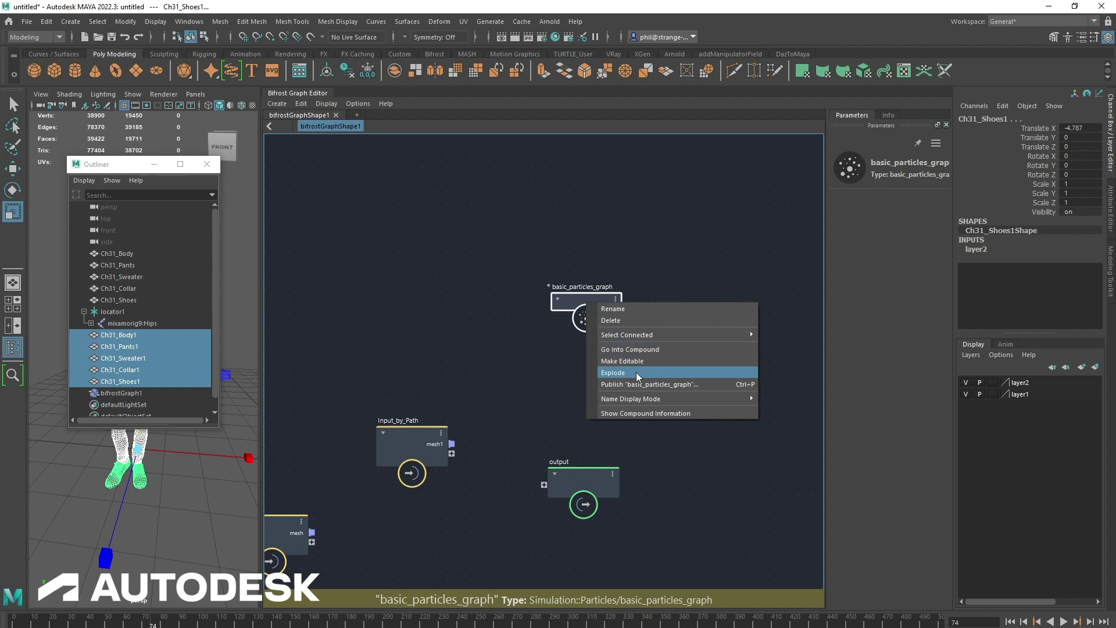
{"action": "left_click", "coordinate": [635, 372]}
{"action": "left_click_drag", "start_coordinate": [590, 298], "coordinate": [793, 313]}
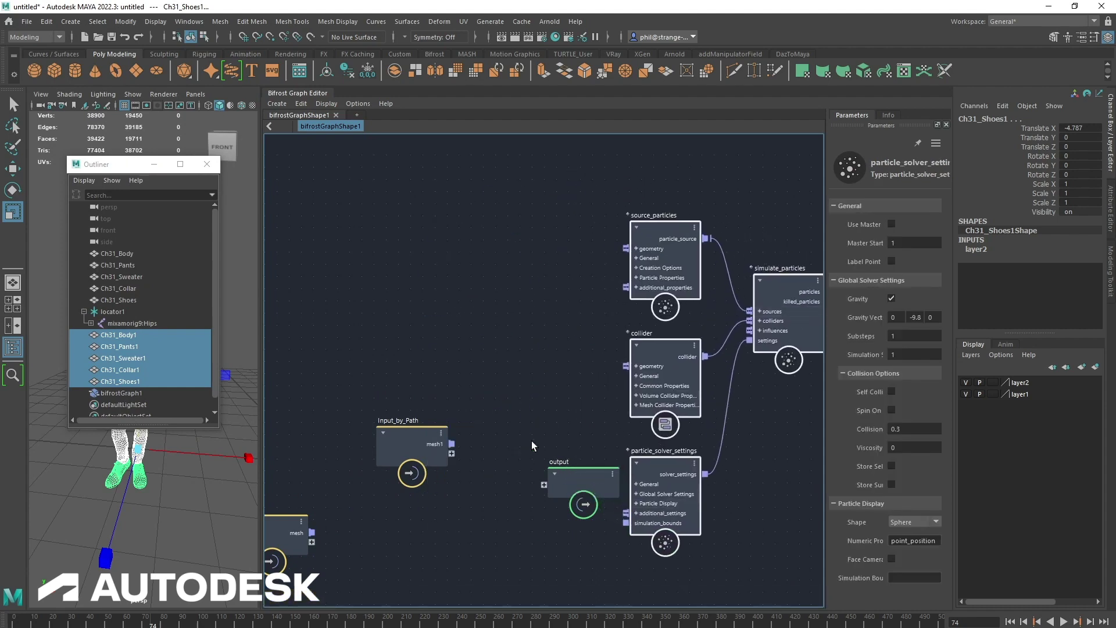
Step: Arrange the graph so the output node sits beyond simulate_particles and Input_by_Path sits well ahead of source_particles
{"action": "scroll", "coordinate": [512, 456], "scroll_direction": "down", "scroll_amount": 2}
{"action": "middle_click_drag", "start_coordinate": [509, 457], "coordinate": [398, 390], "text": "alt"}
{"action": "left_click_drag", "start_coordinate": [435, 407], "coordinate": [765, 290]}
{"action": "middle_click_drag", "start_coordinate": [359, 378], "coordinate": [465, 413], "text": "alt"}
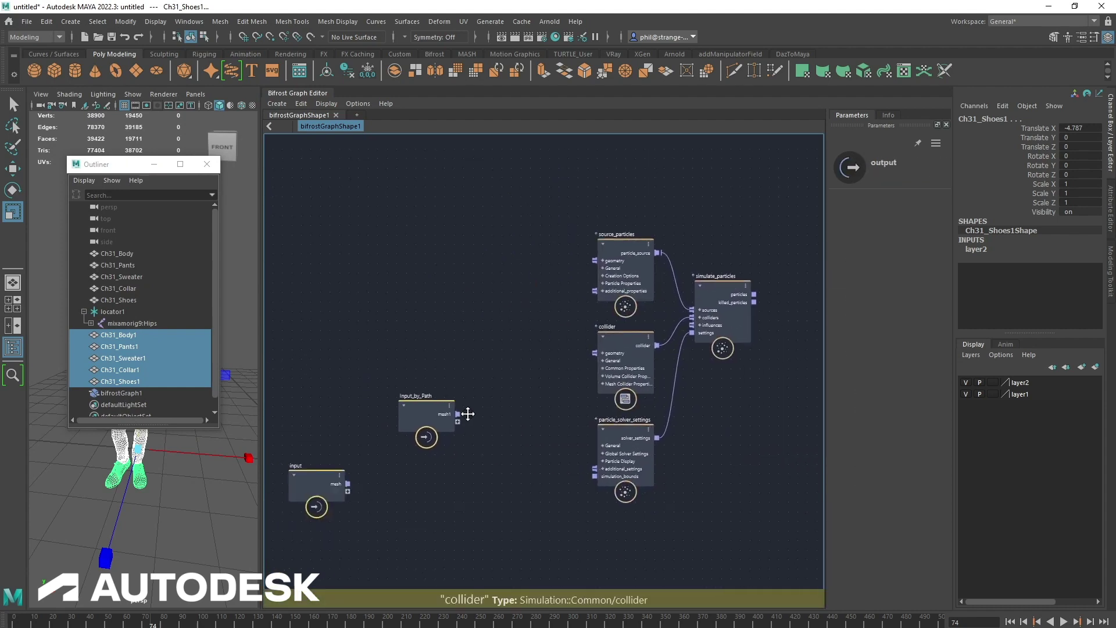
{"action": "left_click", "coordinate": [418, 411]}
{"action": "left_click_drag", "start_coordinate": [418, 411], "coordinate": [411, 301]}
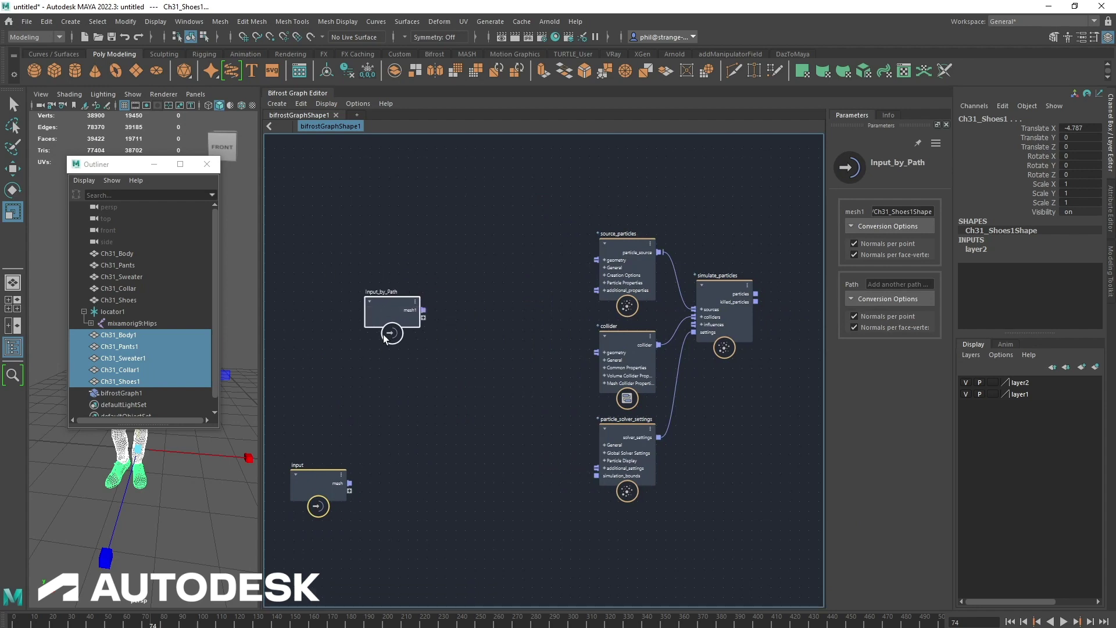
{"action": "left_click_drag", "start_coordinate": [383, 336], "coordinate": [363, 321]}
{"action": "scroll", "coordinate": [424, 343], "scroll_direction": "up", "scroll_amount": 1}
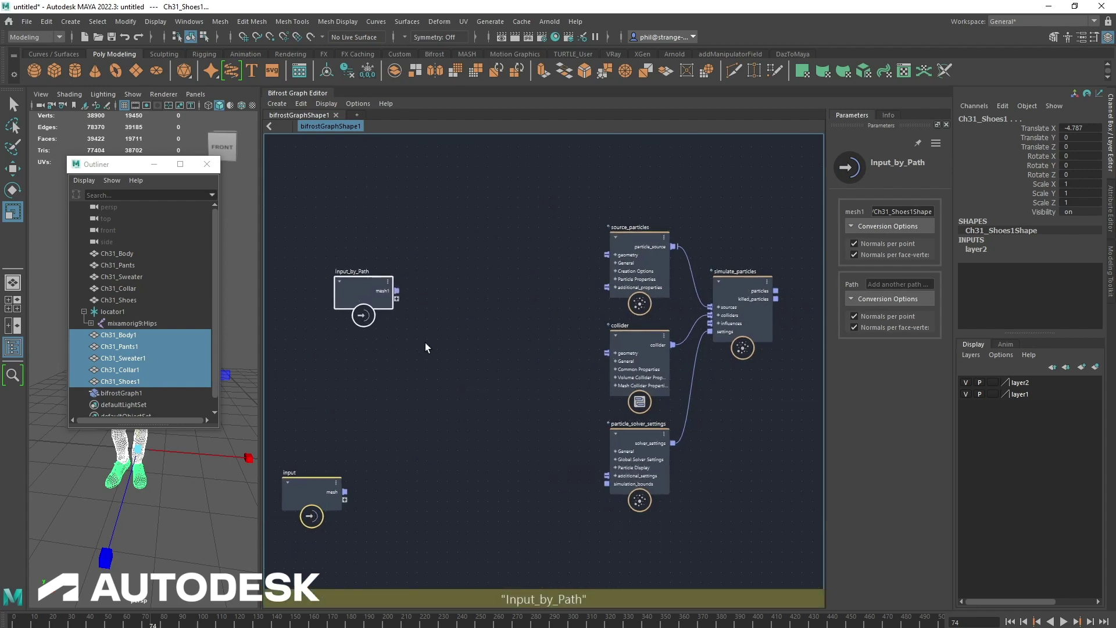
Step: Add a merge_geometry node and connect the Input_by_Path mesh1 output to its geometry input
{"action": "scroll", "coordinate": [424, 348], "scroll_direction": "up", "scroll_amount": 1}
{"action": "left_click", "coordinate": [449, 323]}
{"action": "key", "text": "Tab"}
{"action": "type", "text": "mer"}
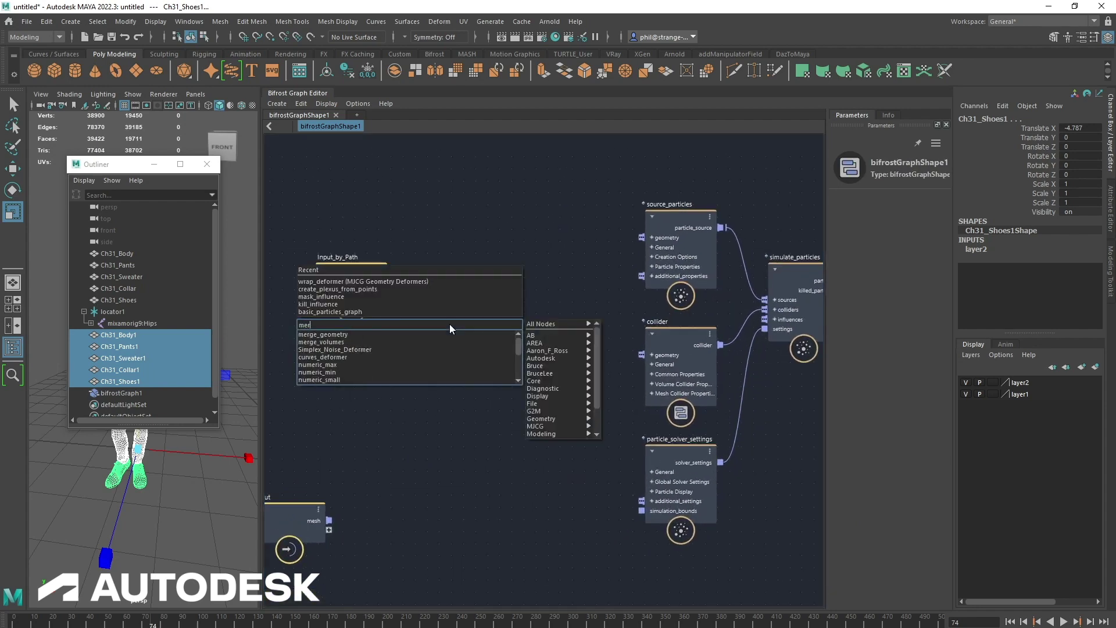
{"action": "type", "text": "g"}
{"action": "left_click", "coordinate": [437, 333]}
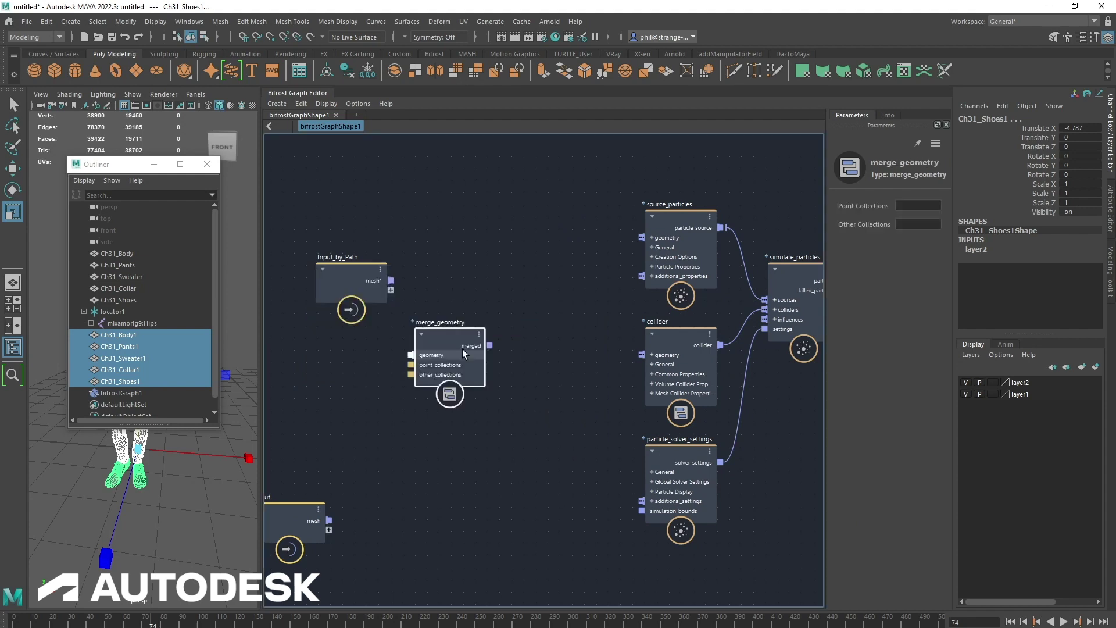
{"action": "left_click_drag", "start_coordinate": [458, 324], "coordinate": [491, 240]}
{"action": "left_click_drag", "start_coordinate": [393, 280], "coordinate": [443, 271]}
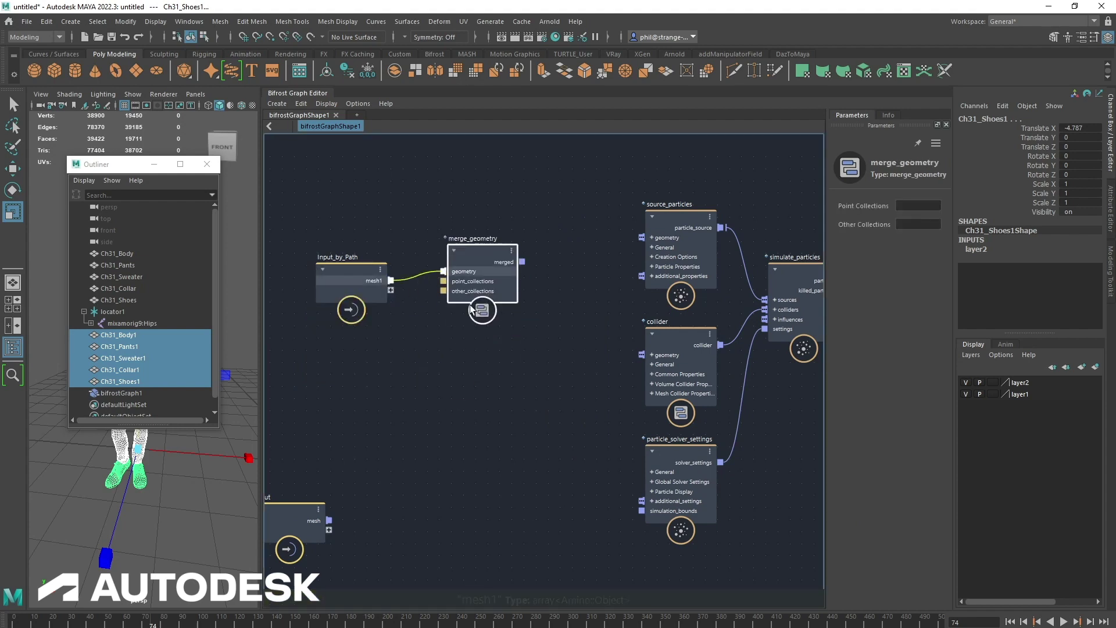
Step: Connect merge_geometry's merged output to the source_particles geometry, and the simulate_particles particles output to the graph output
{"action": "left_click_drag", "start_coordinate": [522, 261], "coordinate": [642, 237]}
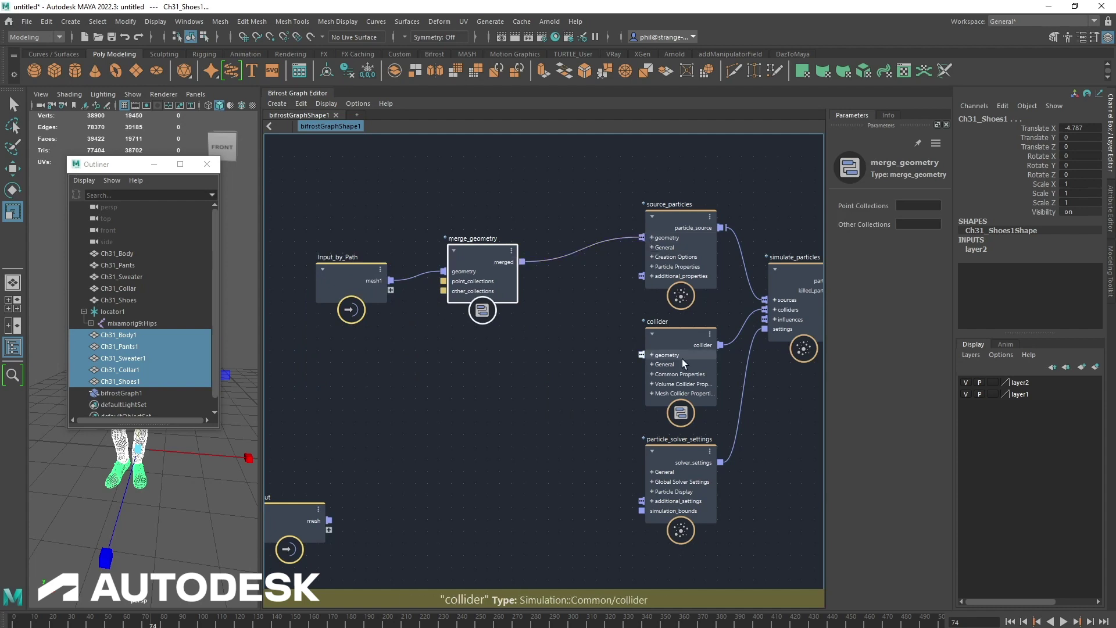
{"action": "middle_click_drag", "start_coordinate": [771, 456], "coordinate": [542, 447]}
{"action": "left_click_drag", "start_coordinate": [590, 271], "coordinate": [726, 316]}
{"action": "middle_click_drag", "start_coordinate": [529, 436], "coordinate": [652, 432]}
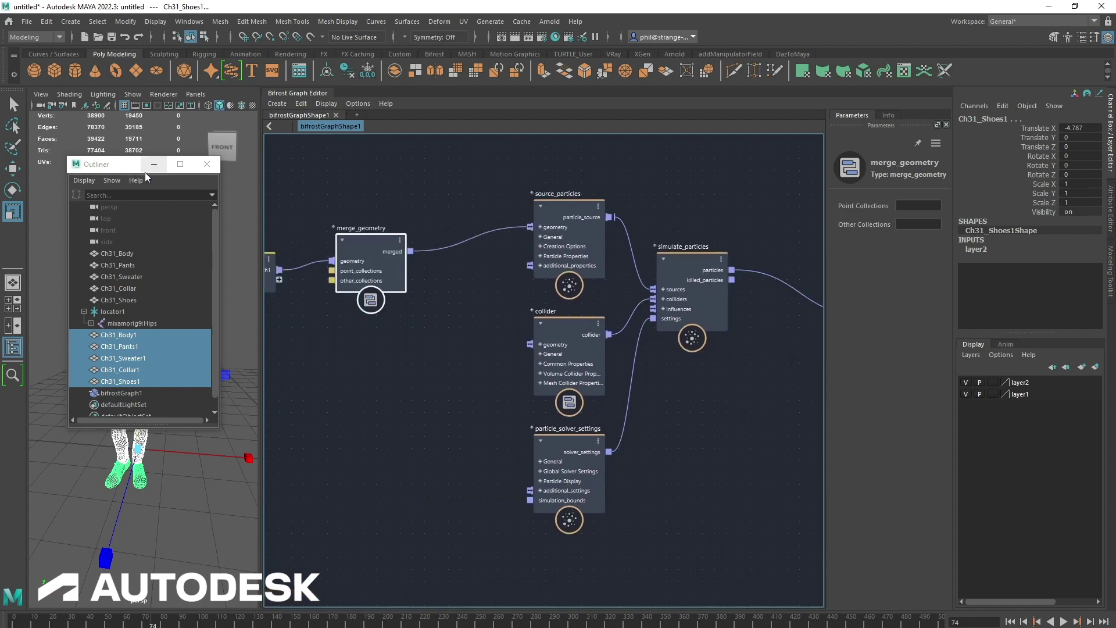
Step: Move the Outliner clear of the viewport and play the particle simulation from the first frame
{"action": "left_click_drag", "start_coordinate": [107, 165], "coordinate": [0, 178]}
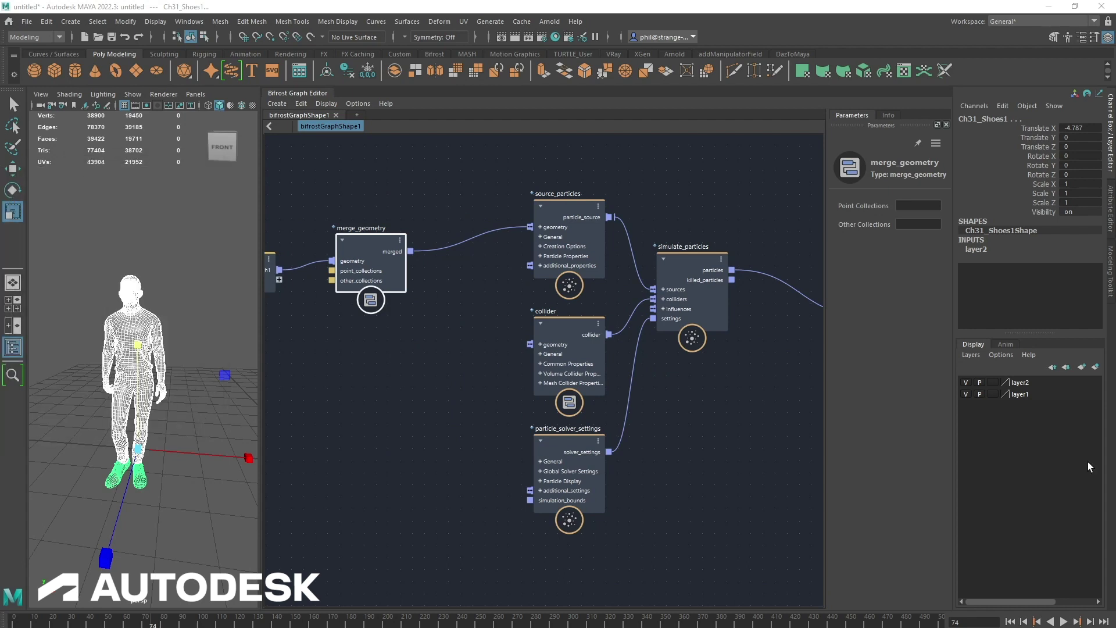
{"action": "left_click", "coordinate": [1010, 621]}
{"action": "left_click", "coordinate": [1062, 622]}
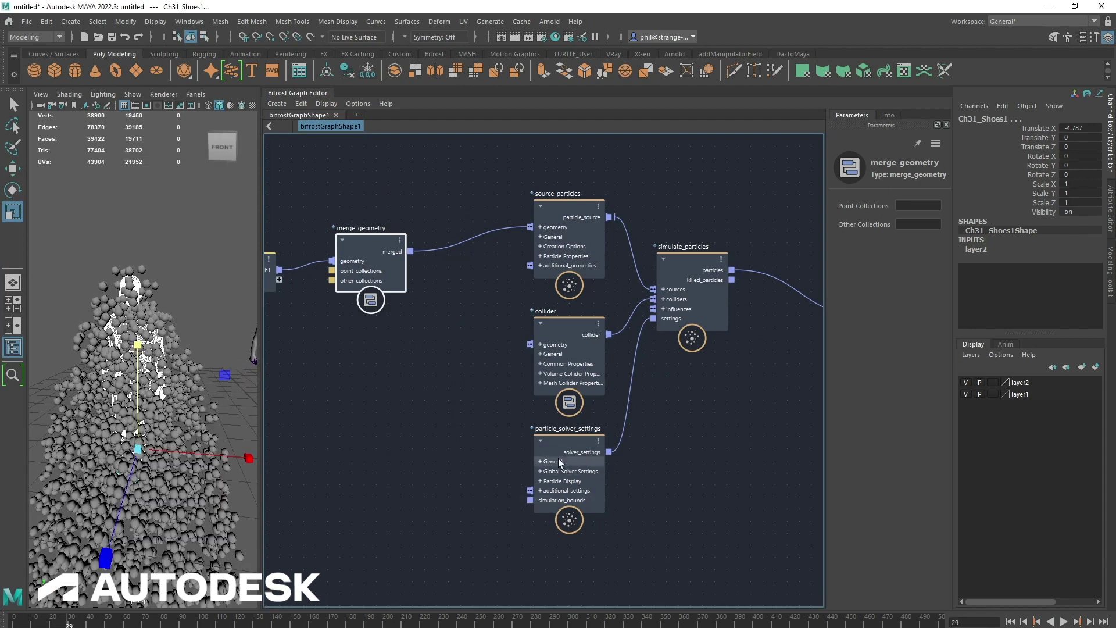
Step: In particle_solver_settings, turn off Gravity and enable Label Point Id, with the parameter area widened
{"action": "left_click_drag", "start_coordinate": [558, 458], "coordinate": [615, 473]}
{"action": "middle_click_drag", "start_coordinate": [708, 451], "coordinate": [602, 444]}
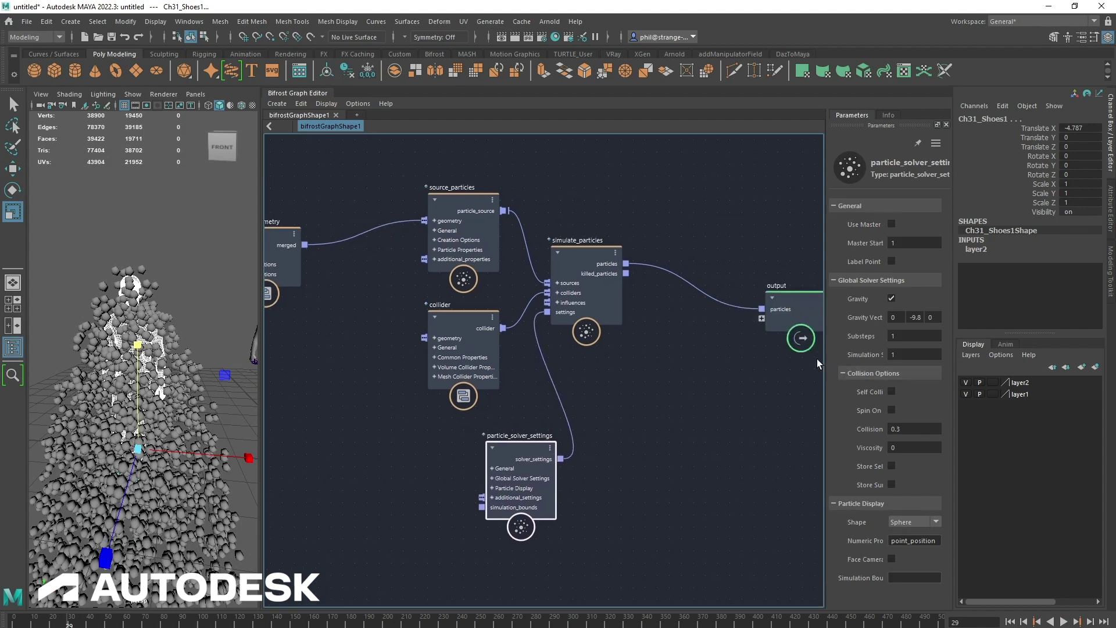
{"action": "left_click_drag", "start_coordinate": [827, 358], "coordinate": [714, 358]}
{"action": "left_click", "coordinate": [822, 261]}
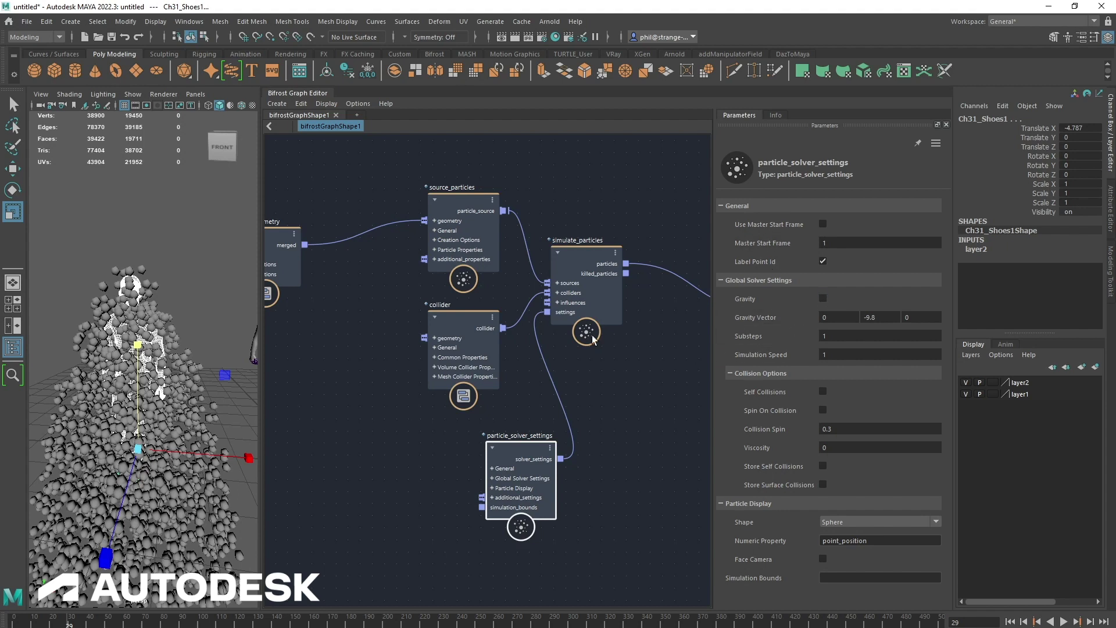
Step: In source_particles, set Speed to 0, enable Live Forever, and set Bounciness to 0
{"action": "left_click_drag", "start_coordinate": [471, 219], "coordinate": [437, 211]}
{"action": "double_click", "coordinate": [822, 409]}
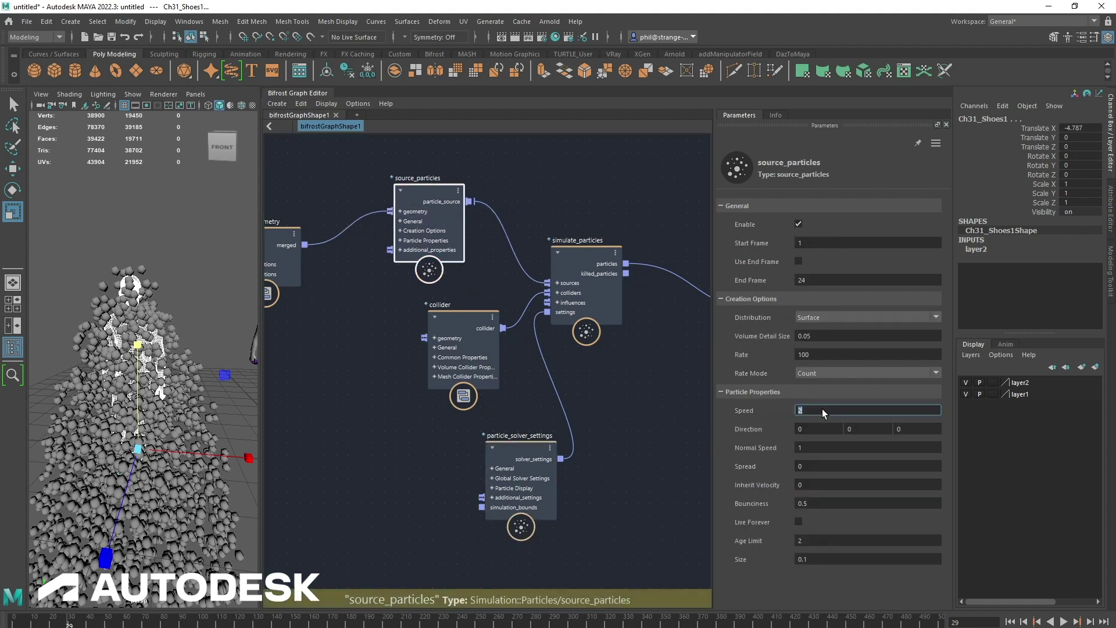
{"action": "type", "text": "0"}
{"action": "key", "text": "Return"}
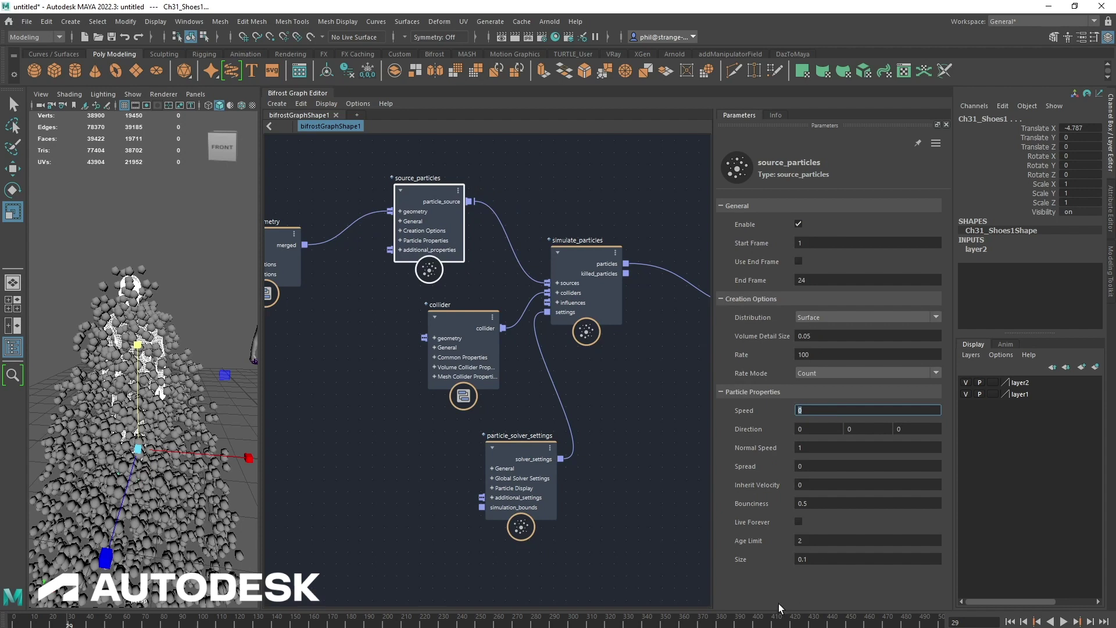
{"action": "left_click", "coordinate": [800, 521]}
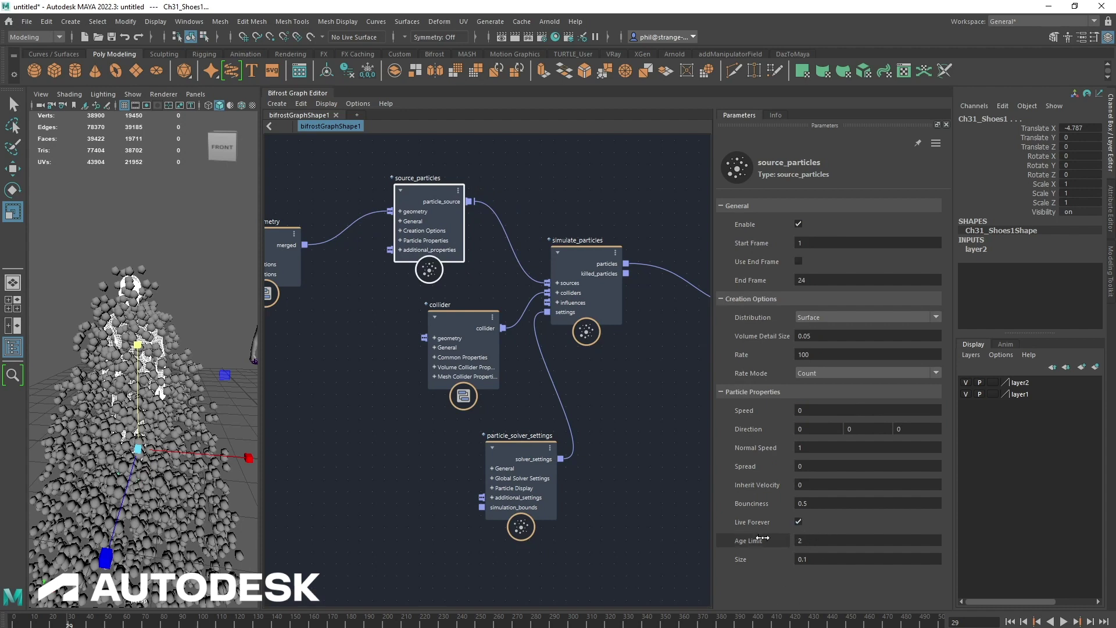
{"action": "double_click", "coordinate": [812, 504]}
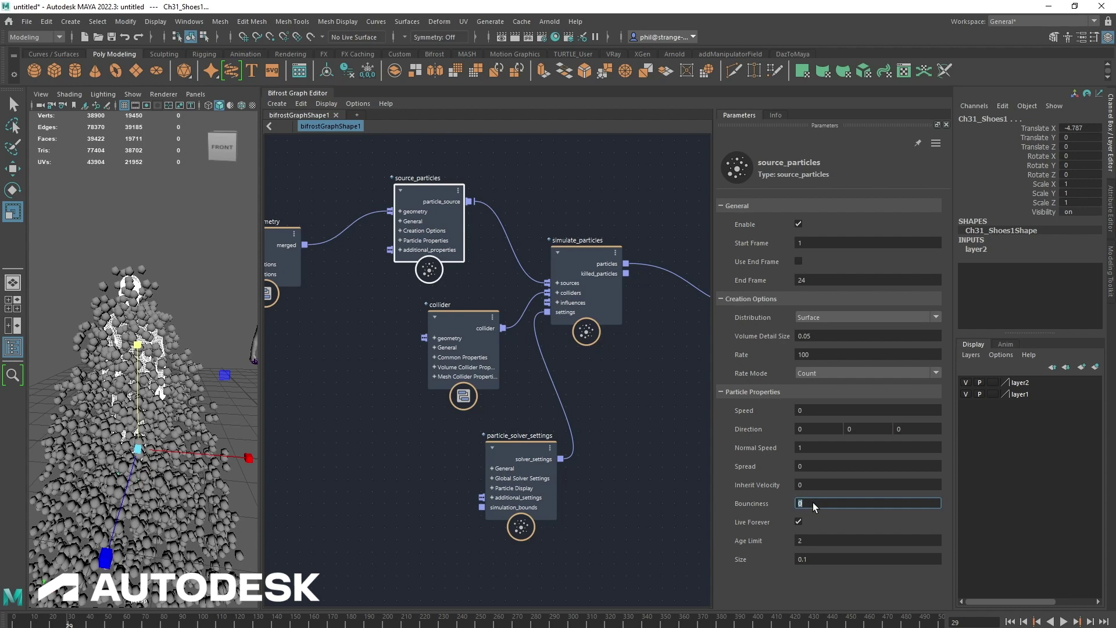
Step: Replay the simulation from the first frame with the new source settings and stop it
{"action": "left_click", "coordinate": [1010, 620]}
{"action": "left_click", "coordinate": [1063, 621]}
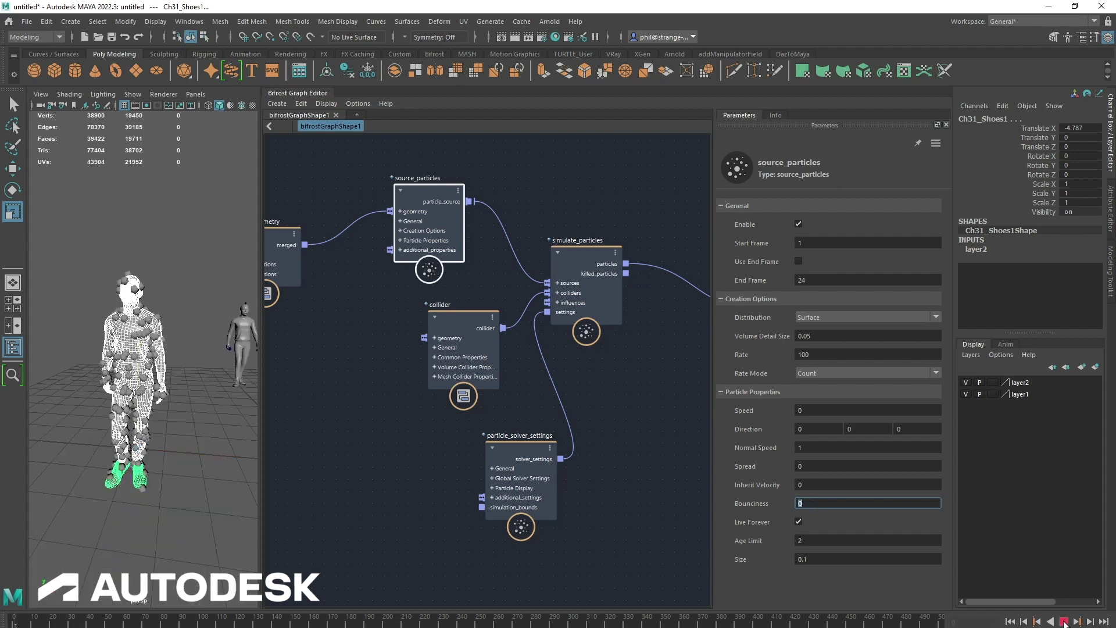
{"action": "left_click", "coordinate": [1064, 620]}
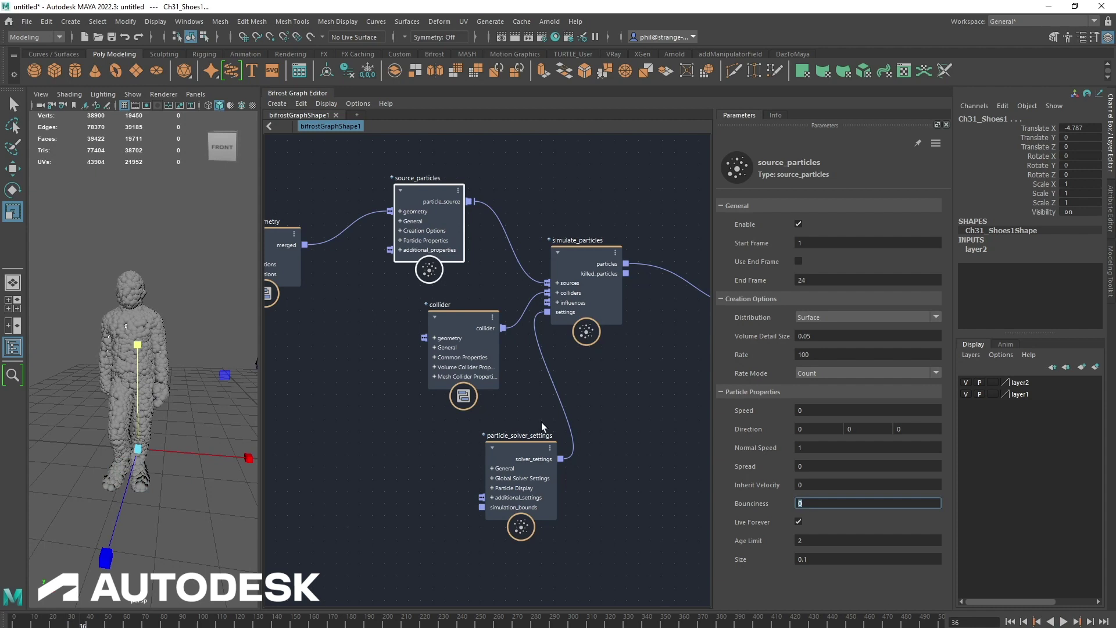
Step: Set the source_particles Size to 0.03 and replay the simulation from the first frame
{"action": "mouse_move", "coordinate": [537, 459]}
{"action": "left_mouse_down"}
{"action": "mouse_move", "coordinate": [521, 446]}
{"action": "mouse_move", "coordinate": [536, 446]}
{"action": "left_mouse_up"}
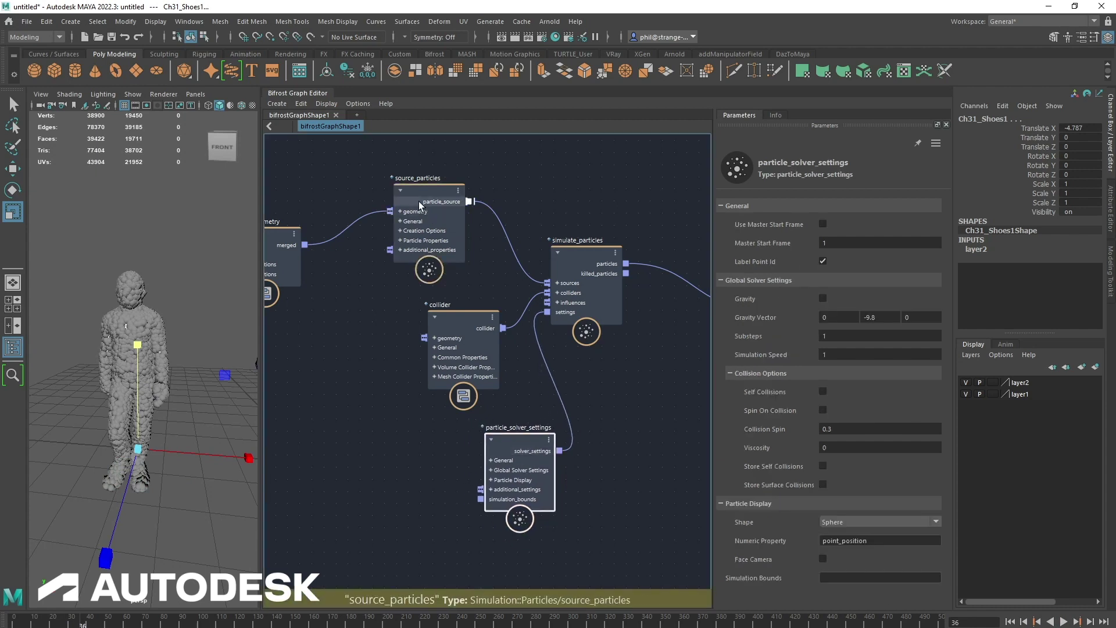
{"action": "left_click_drag", "start_coordinate": [419, 202], "coordinate": [429, 200]}
{"action": "left_click", "coordinate": [813, 560]}
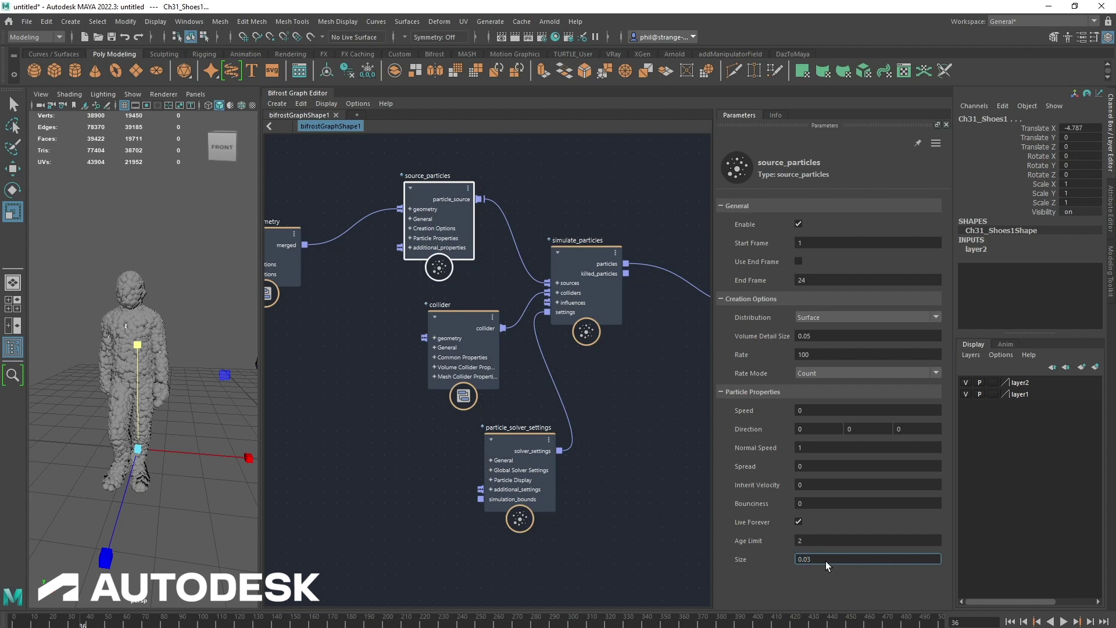
{"action": "left_click", "coordinate": [1009, 621]}
{"action": "left_click", "coordinate": [1064, 621]}
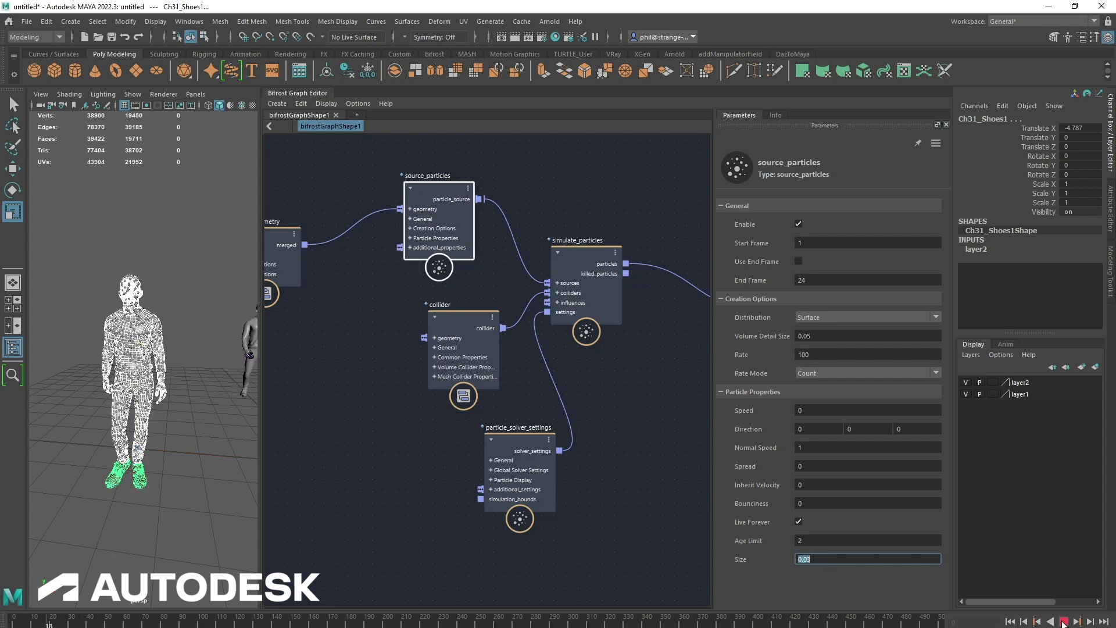
{"action": "left_click", "coordinate": [1063, 621]}
Step: Deselect the character copy and set display layer2 to template mode so only its particles stand out
{"action": "left_click", "coordinate": [203, 274]}
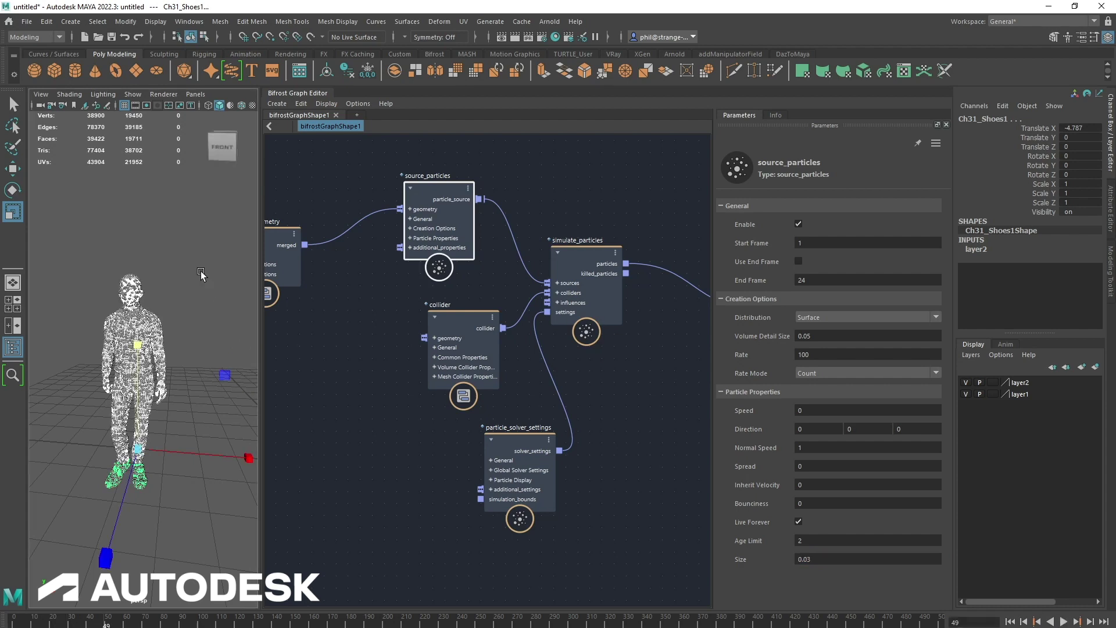
{"action": "left_click_drag", "start_coordinate": [166, 349], "coordinate": [150, 351], "text": "alt"}
{"action": "right_click_drag", "start_coordinate": [150, 351], "coordinate": [181, 356], "text": "alt"}
{"action": "scroll", "coordinate": [181, 355], "scroll_direction": "down", "scroll_amount": 6}
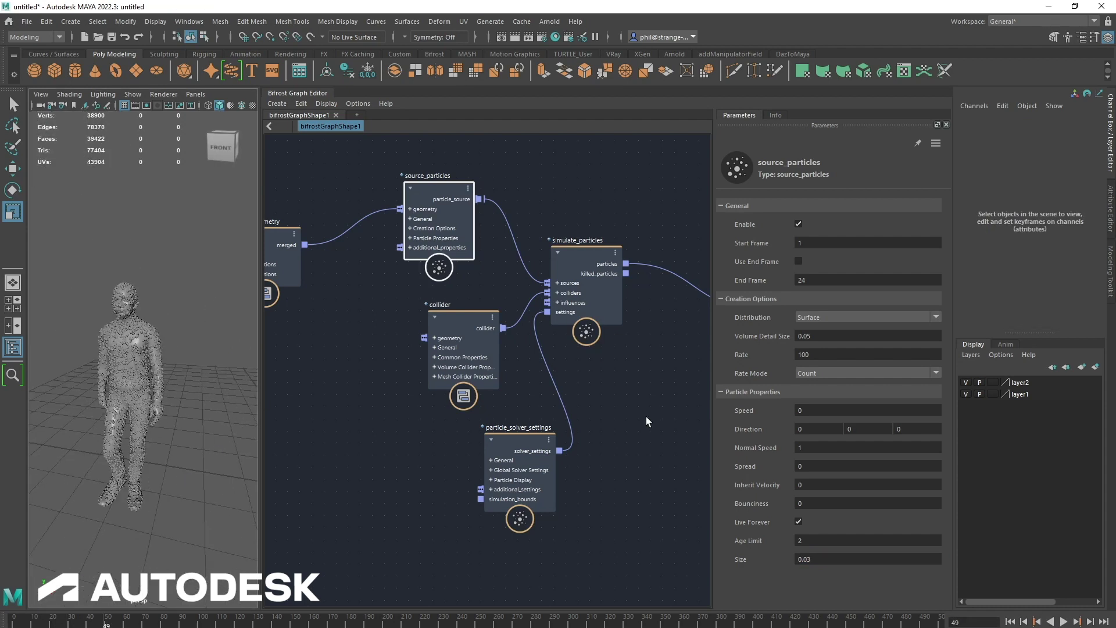
{"action": "left_click", "coordinate": [992, 382]}
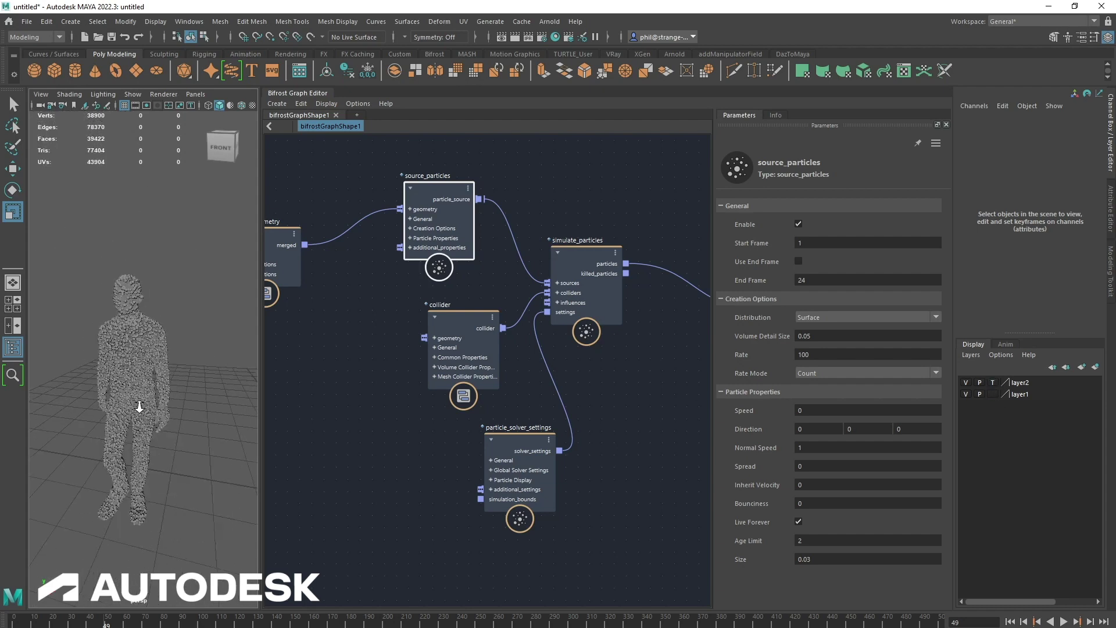
{"action": "middle_click_drag", "start_coordinate": [127, 405], "coordinate": [162, 409], "text": "alt"}
{"action": "scroll", "coordinate": [163, 408], "scroll_direction": "down", "scroll_amount": 1}
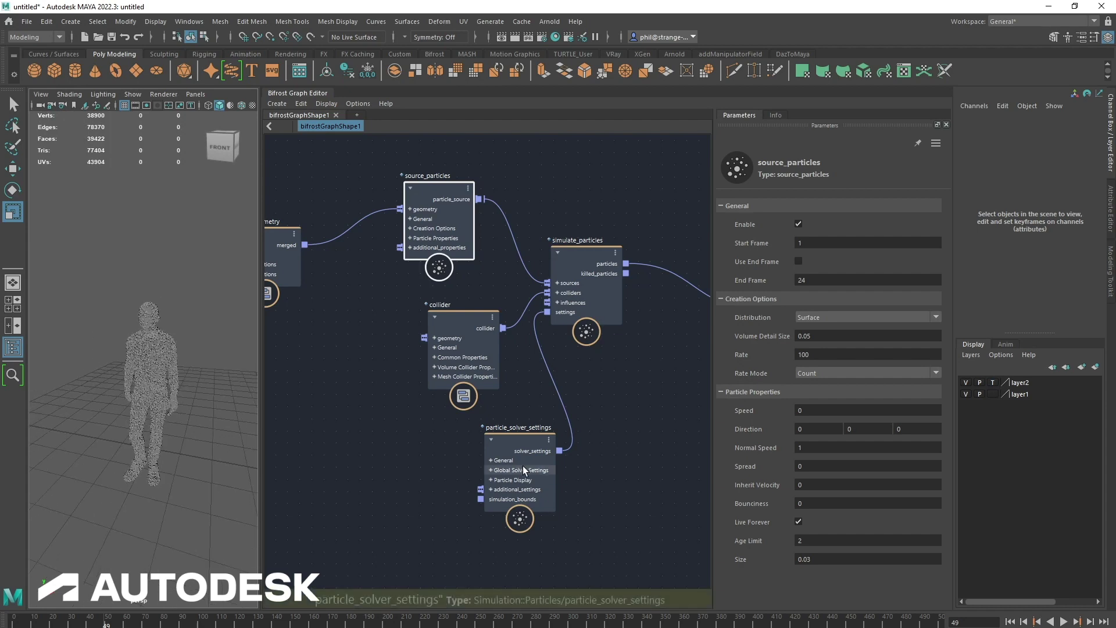
Step: Move the merge_geometry node up level with source_particles, and widen the viewport to bring both characters into view
{"action": "middle_click_drag", "start_coordinate": [370, 453], "coordinate": [417, 456], "text": "alt"}
{"action": "right_click_drag", "start_coordinate": [417, 455], "coordinate": [375, 455], "text": "alt"}
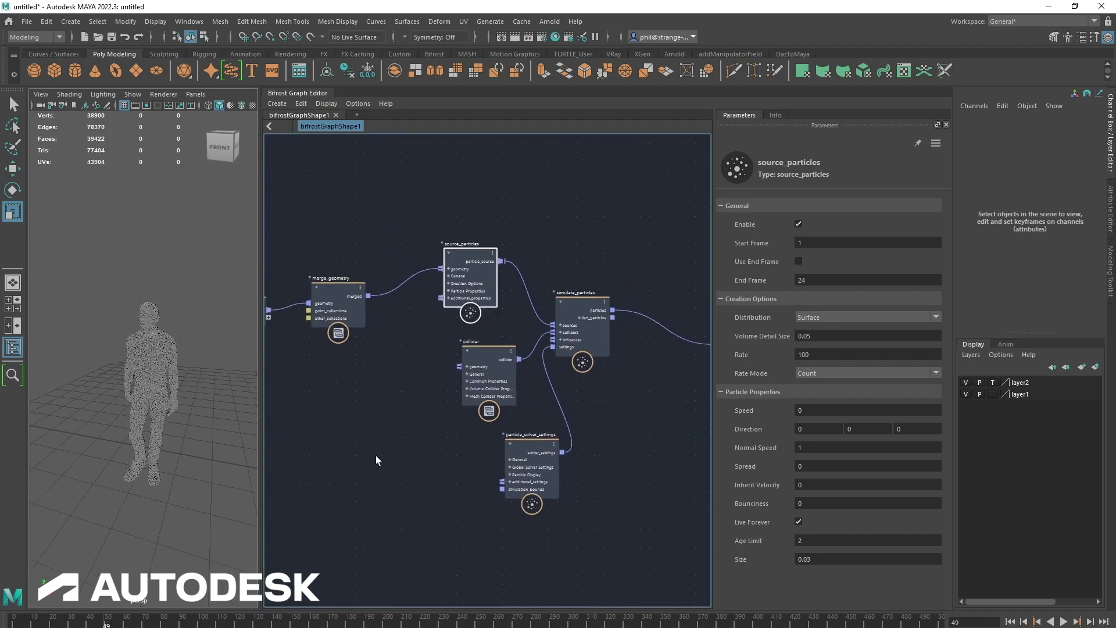
{"action": "middle_click_drag", "start_coordinate": [376, 455], "coordinate": [484, 457], "text": "alt"}
{"action": "left_click_drag", "start_coordinate": [442, 294], "coordinate": [469, 266]}
{"action": "left_click_drag", "start_coordinate": [88, 427], "coordinate": [106, 430], "text": "alt"}
{"action": "middle_click_drag", "start_coordinate": [106, 430], "coordinate": [127, 440], "text": "alt"}
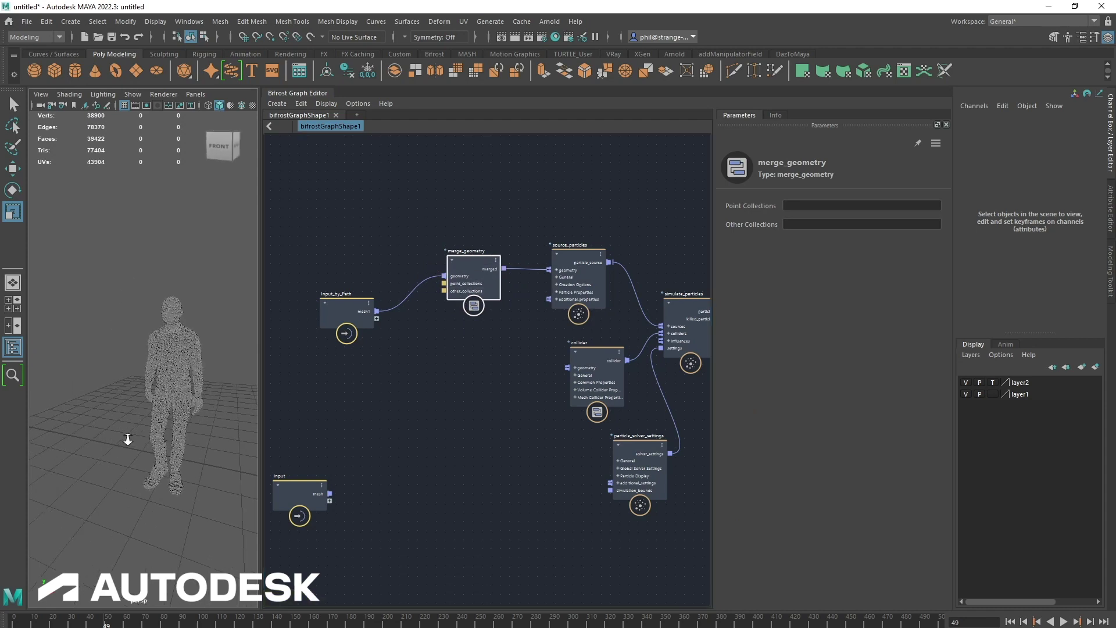
{"action": "right_click_drag", "start_coordinate": [127, 440], "coordinate": [163, 440], "text": "alt"}
{"action": "left_click_drag", "start_coordinate": [163, 440], "coordinate": [148, 445], "text": "alt"}
{"action": "right_click_drag", "start_coordinate": [150, 444], "coordinate": [127, 454], "text": "alt"}
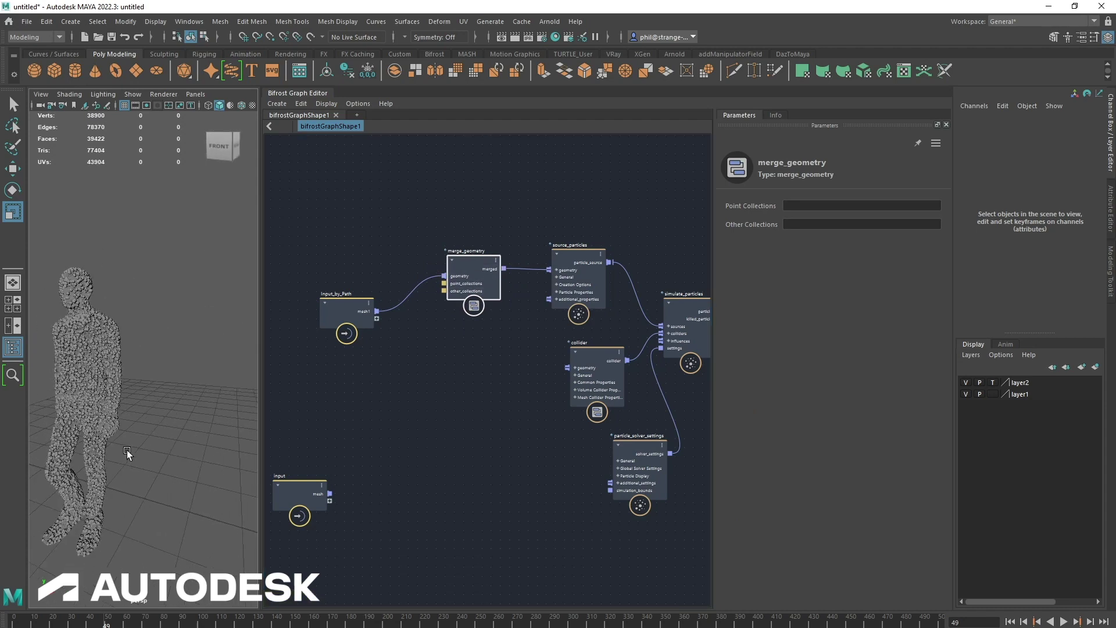
{"action": "left_click_drag", "start_coordinate": [268, 417], "coordinate": [282, 418]}
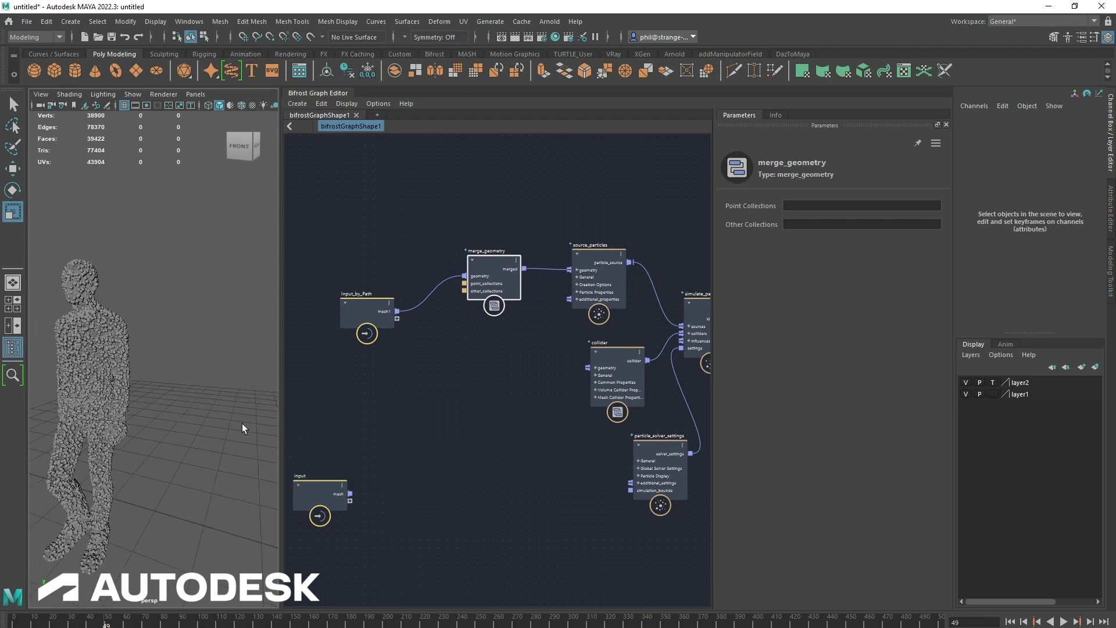
{"action": "middle_click_drag", "start_coordinate": [96, 427], "coordinate": [184, 435], "text": "alt"}
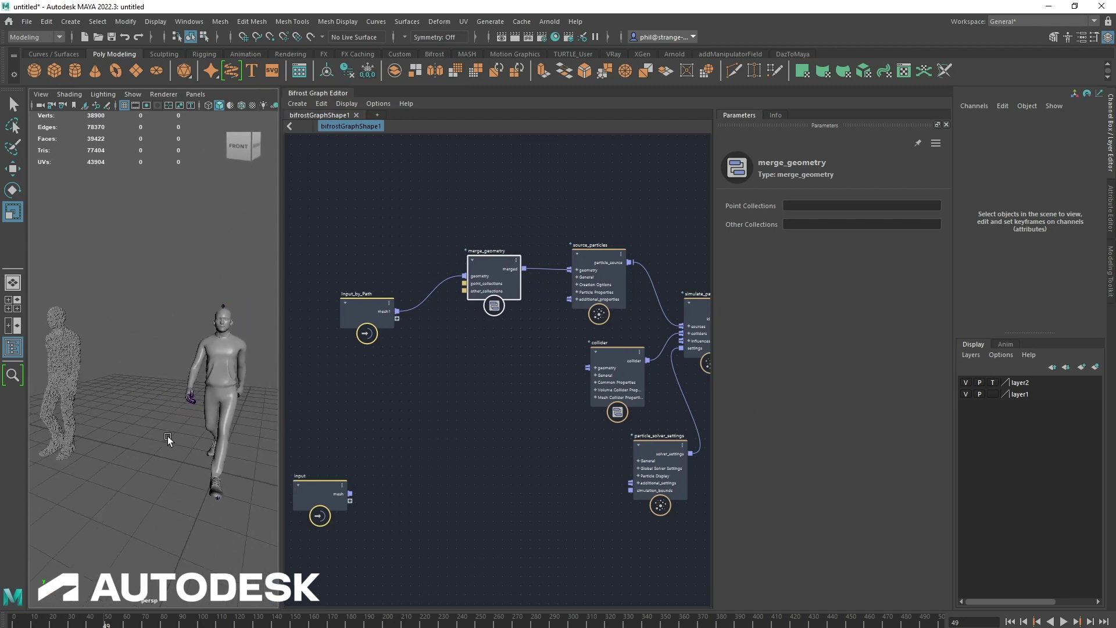
Step: Examine the animated character's sweater and body meshes and compare the character with the static particle copy
{"action": "left_click", "coordinate": [489, 462]}
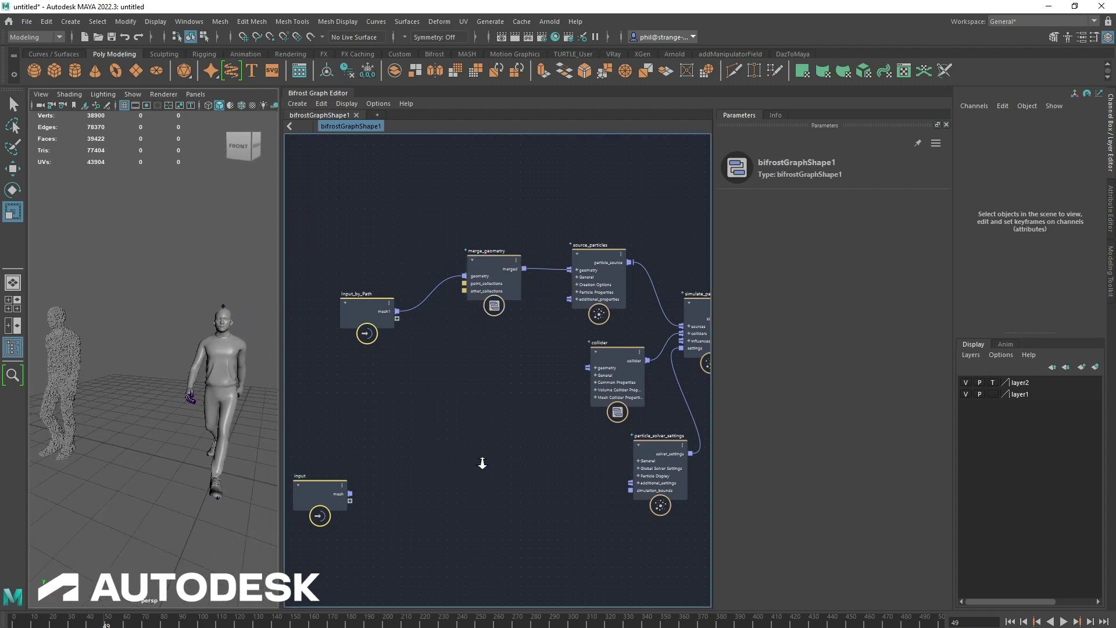
{"action": "left_click", "coordinate": [199, 361]}
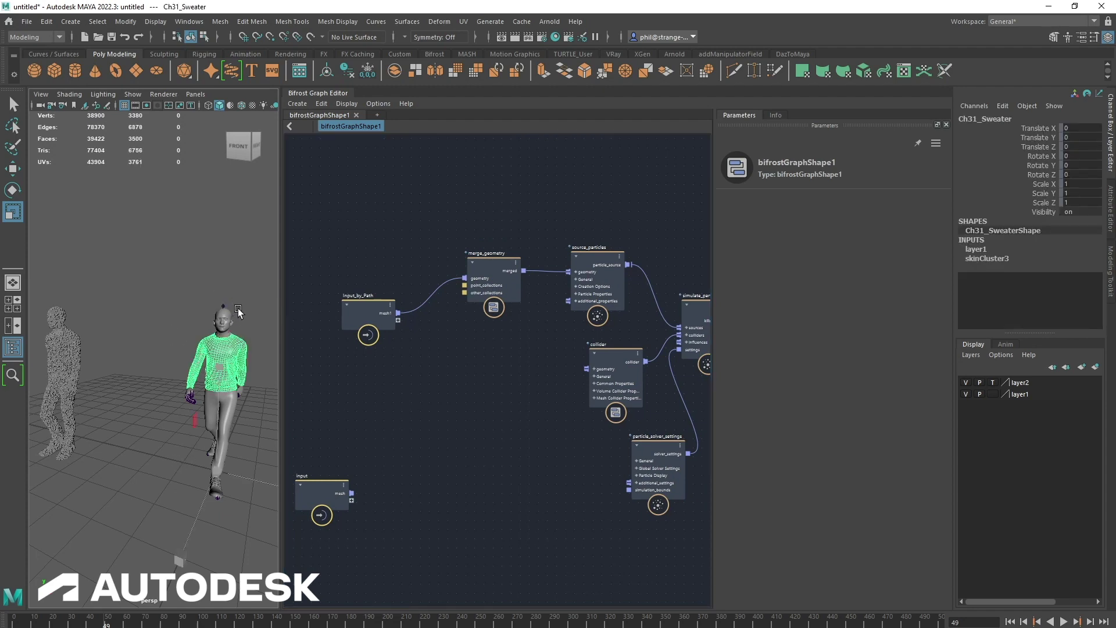
{"action": "left_click", "coordinate": [232, 312]}
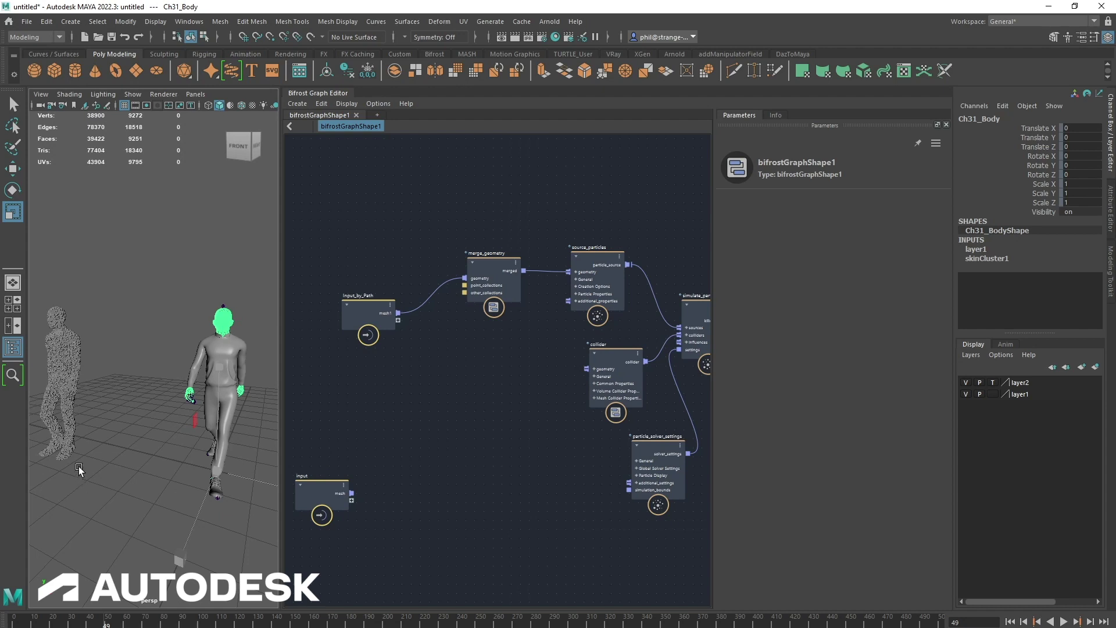
{"action": "left_click_drag", "start_coordinate": [138, 456], "coordinate": [189, 455], "text": "alt"}
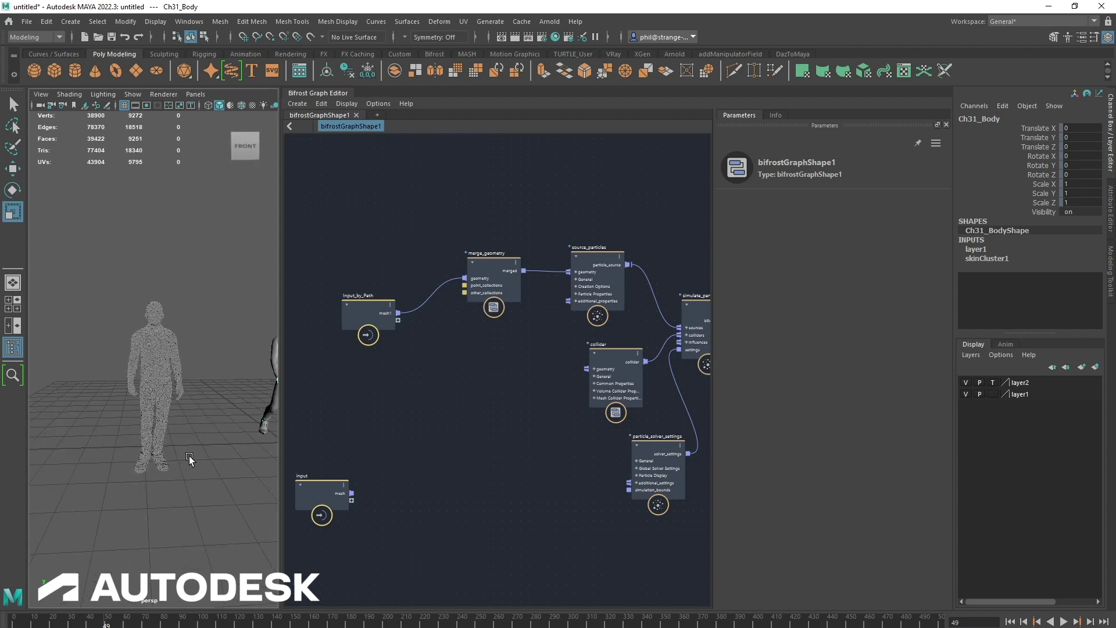
{"action": "middle_click_drag", "start_coordinate": [189, 455], "coordinate": [105, 459], "text": "alt"}
{"action": "right_click_drag", "start_coordinate": [105, 459], "coordinate": [159, 467], "text": "alt"}
{"action": "left_click_drag", "start_coordinate": [159, 467], "coordinate": [174, 470], "text": "alt"}
{"action": "right_click_drag", "start_coordinate": [174, 470], "coordinate": [167, 468], "text": "alt"}
{"action": "left_click_drag", "start_coordinate": [167, 469], "coordinate": [171, 470], "text": "alt"}
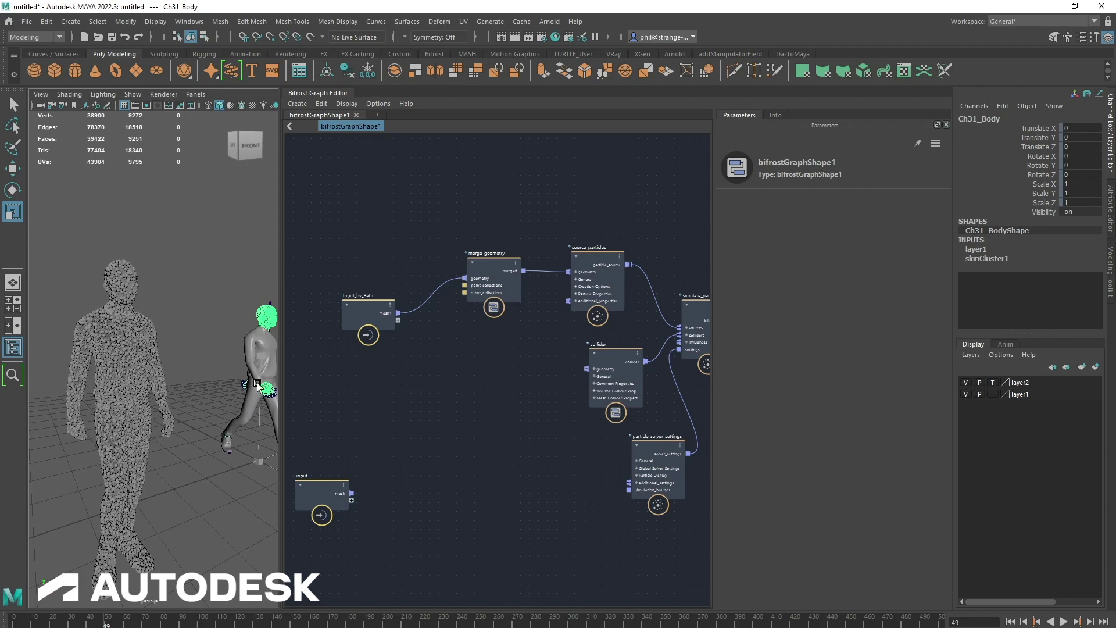
{"action": "left_click_drag", "start_coordinate": [226, 452], "coordinate": [237, 405], "text": "alt"}
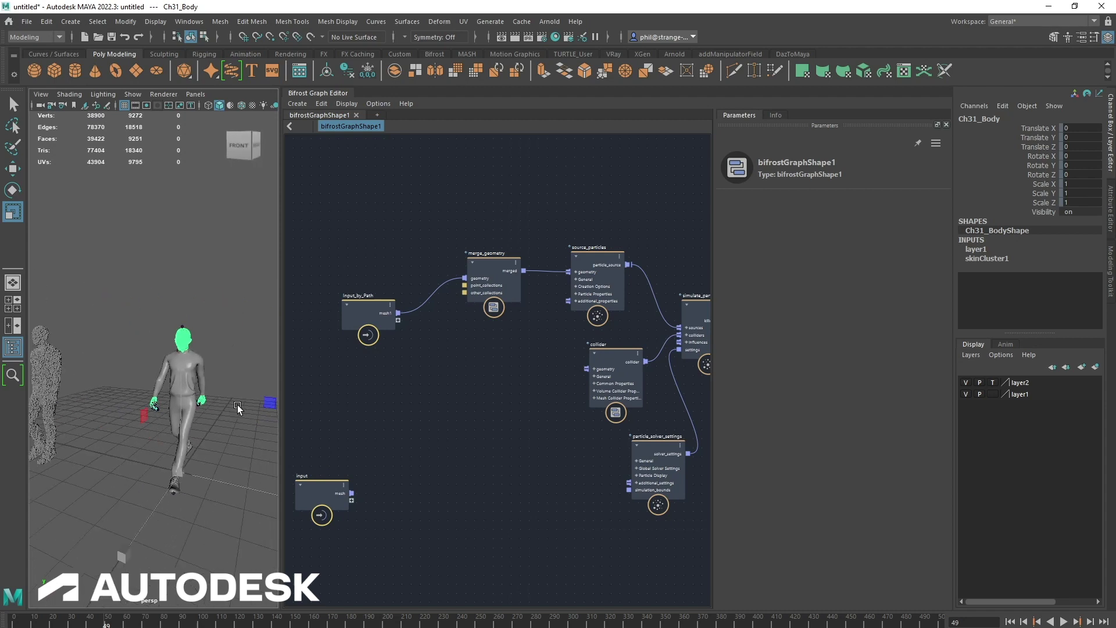
Step: Spread out the output and simulate_particles nodes in the graph to make room for another node
{"action": "middle_click_drag", "start_coordinate": [569, 473], "coordinate": [385, 458], "text": "alt"}
{"action": "middle_click_drag", "start_coordinate": [571, 448], "coordinate": [428, 453], "text": "alt"}
{"action": "left_click_drag", "start_coordinate": [546, 322], "coordinate": [602, 240]}
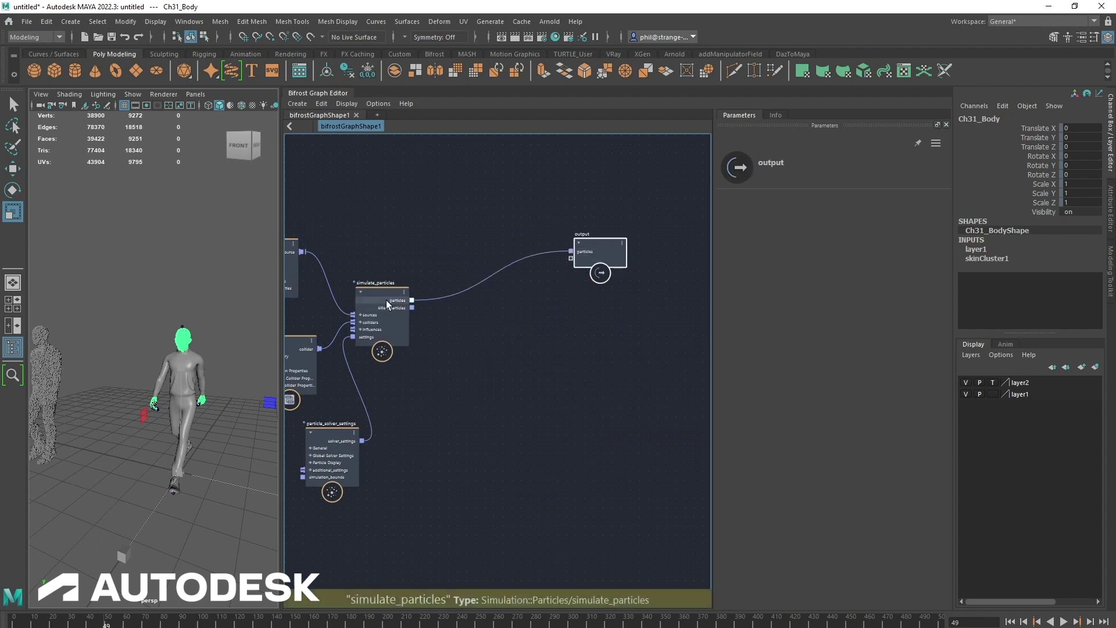
{"action": "left_click_drag", "start_coordinate": [386, 300], "coordinate": [411, 296]}
Step: Add a wrap_deformer node from MJCG Geometry Deformers and place it below the output node
{"action": "left_click", "coordinate": [512, 372]}
{"action": "key", "text": "Tab"}
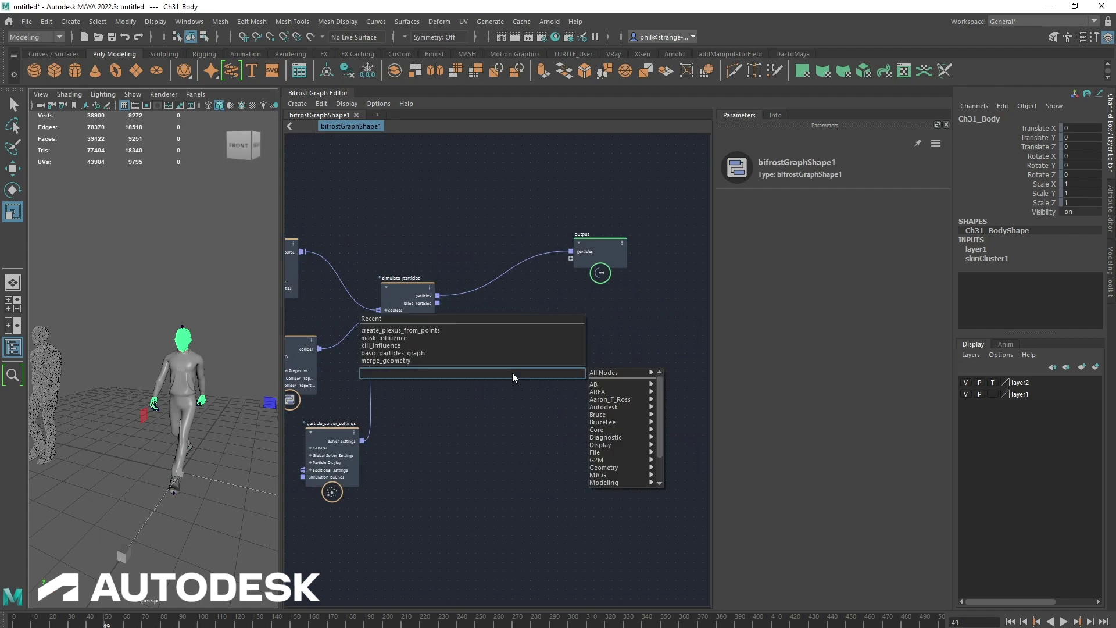
{"action": "type", "text": "wrap"}
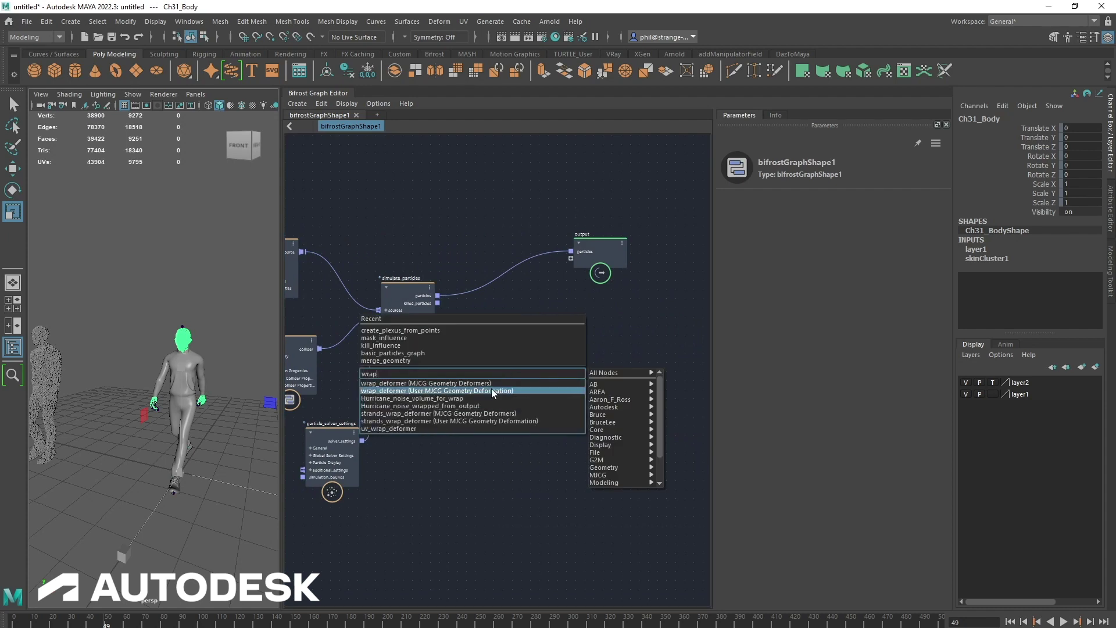
{"action": "left_click", "coordinate": [497, 382]}
{"action": "left_click_drag", "start_coordinate": [495, 382], "coordinate": [547, 344]}
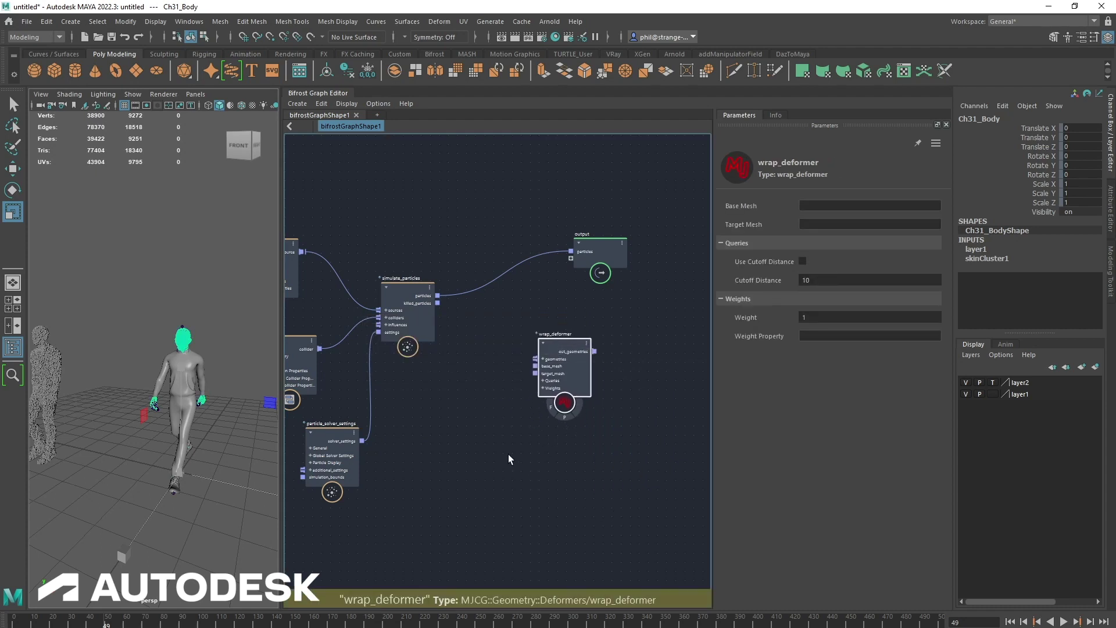
Step: Add the animated Ch31_Body, Ch31_Pants, Ch31_Sweater, Ch31_Collar and Ch31_Shoes meshes to the graph as one input node below wrap_deformer, and minimize the Outliner
{"action": "right_click_drag", "start_coordinate": [536, 452], "coordinate": [566, 452], "text": "alt"}
{"action": "middle_click_drag", "start_coordinate": [562, 452], "coordinate": [588, 462], "text": "alt"}
{"action": "right_click_drag", "start_coordinate": [590, 462], "coordinate": [557, 465], "text": "alt"}
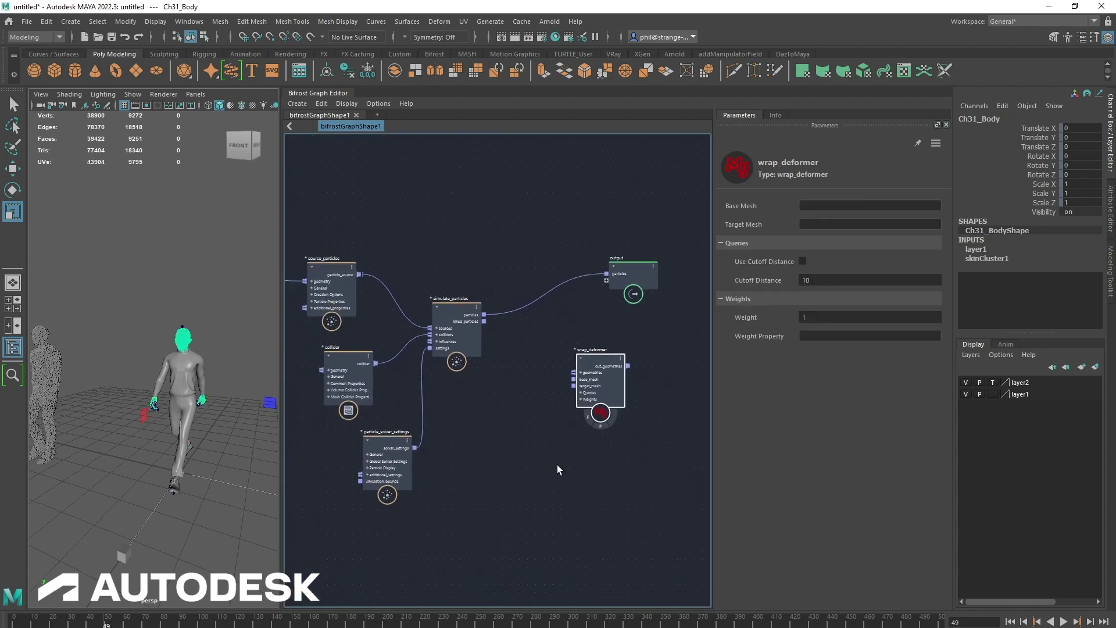
{"action": "mouse_move", "coordinate": [565, 465]}
{"action": "middle_mouse_down", "text": "alt"}
{"action": "mouse_move", "coordinate": [505, 448]}
{"action": "mouse_move", "coordinate": [552, 449]}
{"action": "middle_mouse_up", "text": "alt"}
{"action": "right_click_drag", "start_coordinate": [553, 449], "coordinate": [584, 449], "text": "alt"}
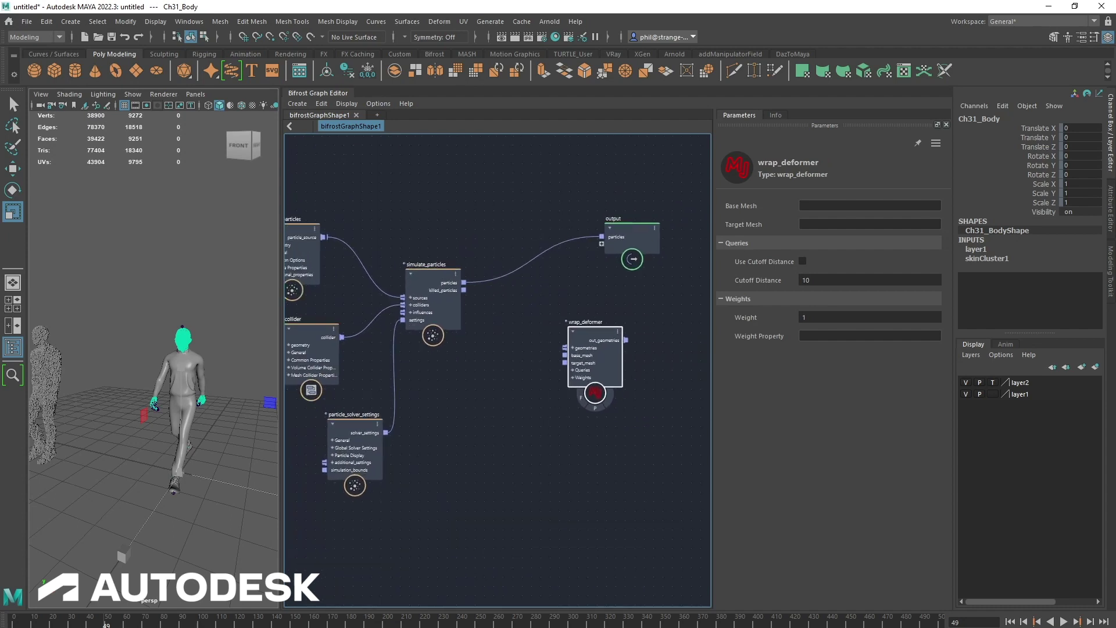
{"action": "left_click", "coordinate": [12, 347]}
{"action": "left_click_drag", "start_coordinate": [107, 196], "coordinate": [154, 189]}
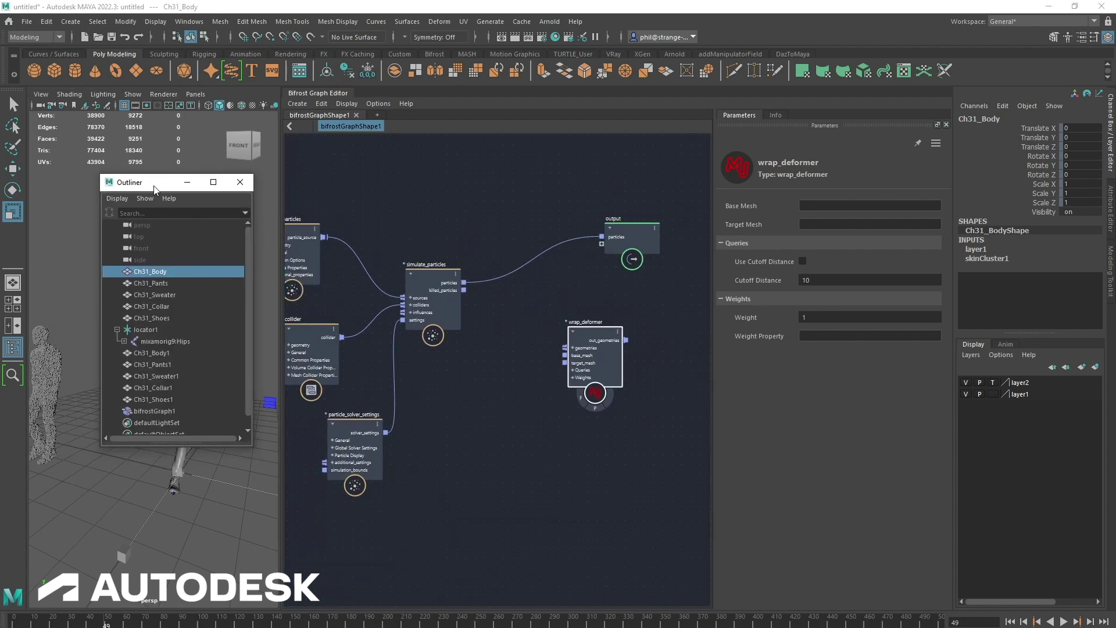
{"action": "left_click", "coordinate": [150, 353]}
{"action": "left_click_drag", "start_coordinate": [151, 314], "coordinate": [150, 273]}
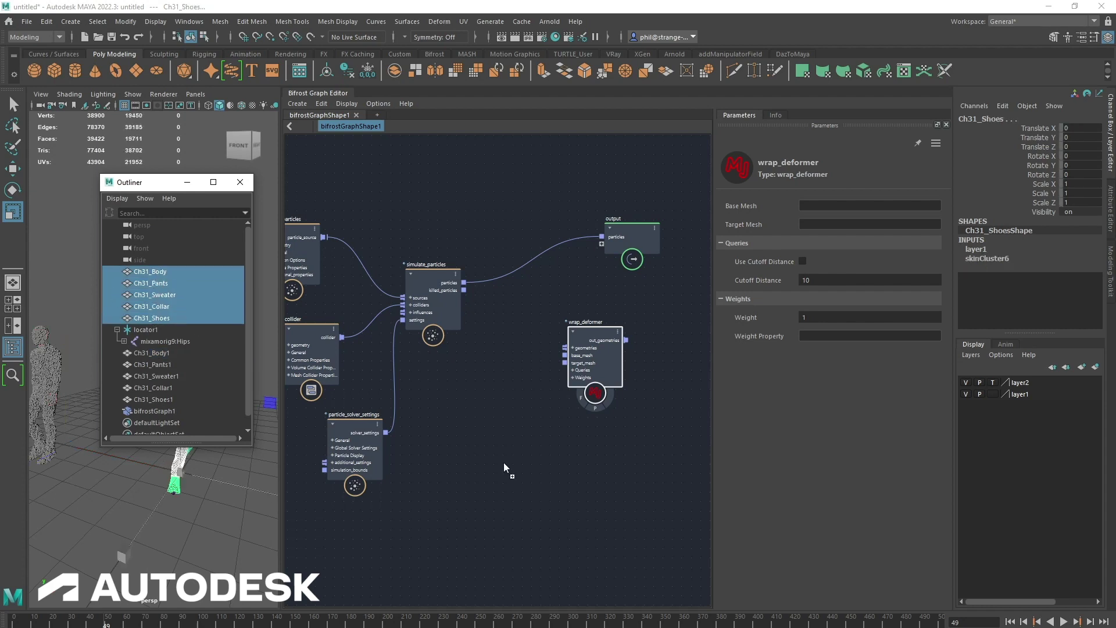
{"action": "left_click_drag", "start_coordinate": [504, 463], "coordinate": [503, 462]}
{"action": "left_click", "coordinate": [187, 183]}
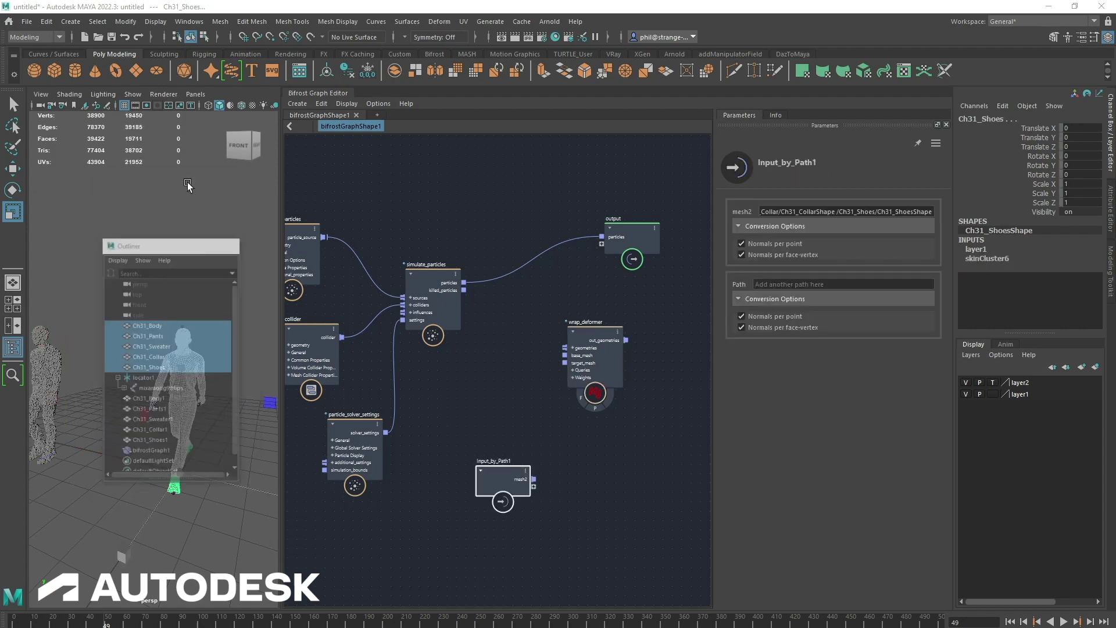
Step: Duplicate the merge_geometry node beside Input_by_Path1 and feed the animated meshes from mesh2 into the copy's geometry input
{"action": "middle_click_drag", "start_coordinate": [455, 386], "coordinate": [587, 407], "text": "alt"}
{"action": "scroll", "coordinate": [508, 392], "scroll_direction": "down", "scroll_amount": 1}
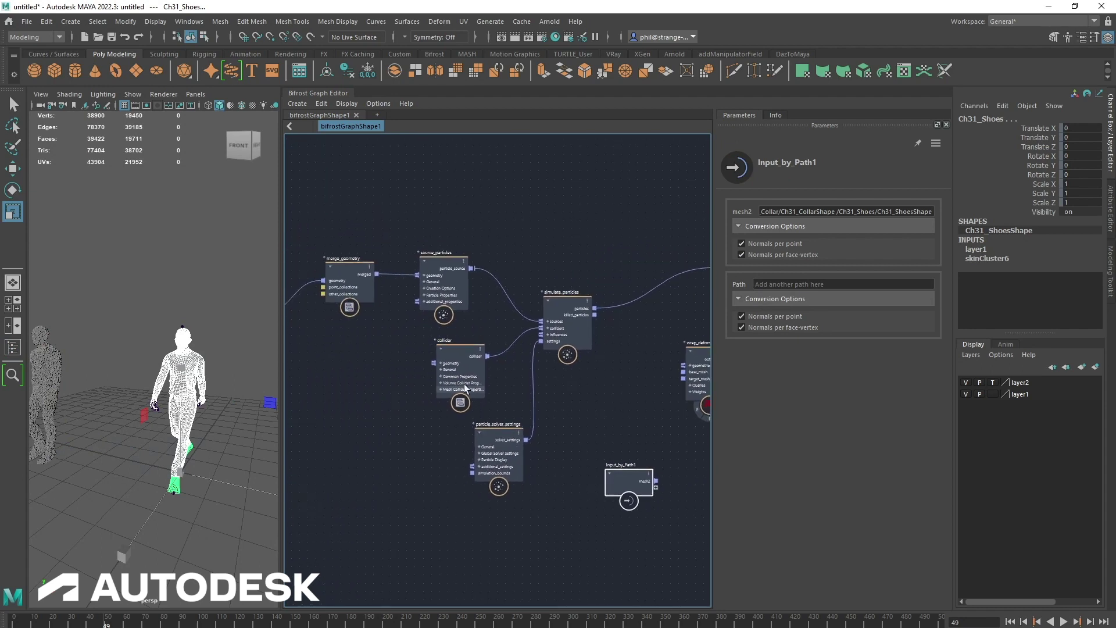
{"action": "left_click", "coordinate": [351, 285]}
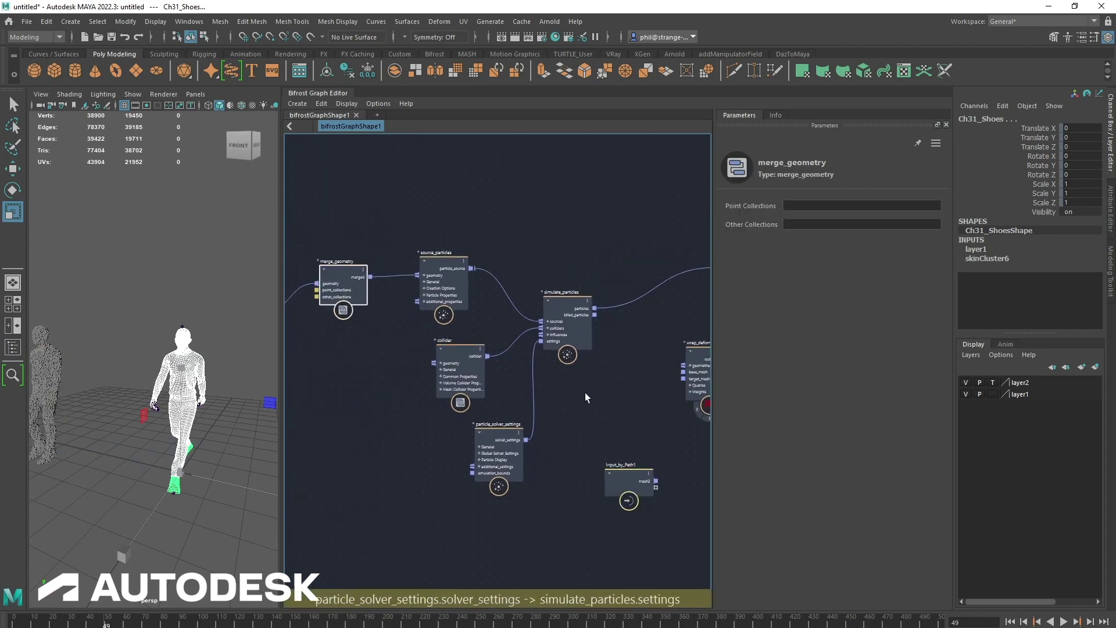
{"action": "middle_click_drag", "start_coordinate": [585, 392], "coordinate": [512, 396]}
{"action": "key", "text": "ctrl+v"}
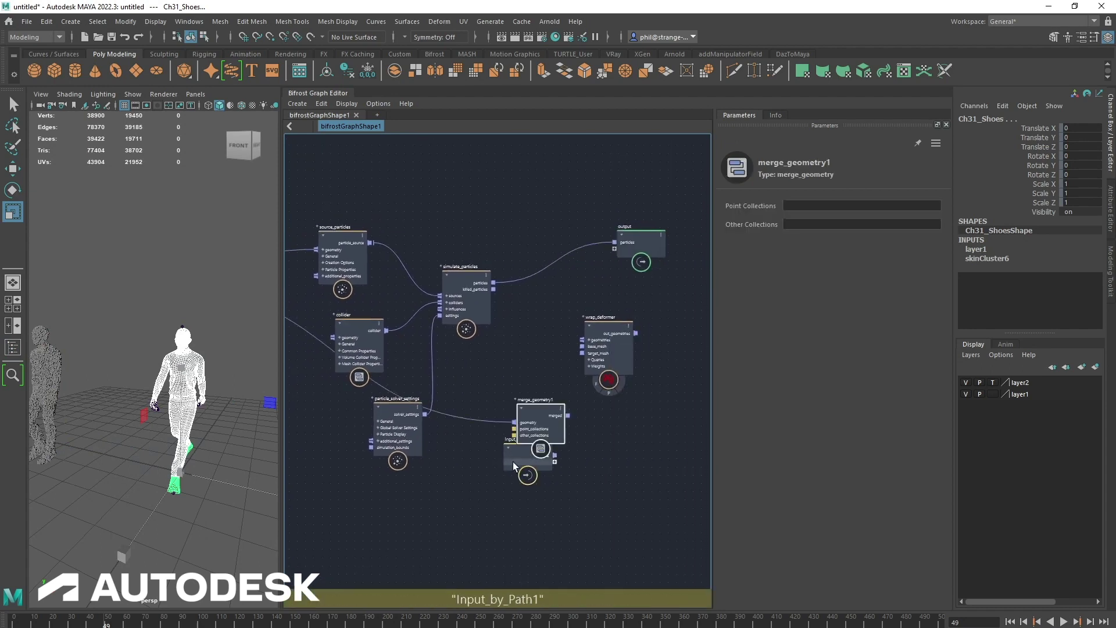
{"action": "left_click_drag", "start_coordinate": [513, 463], "coordinate": [515, 422]}
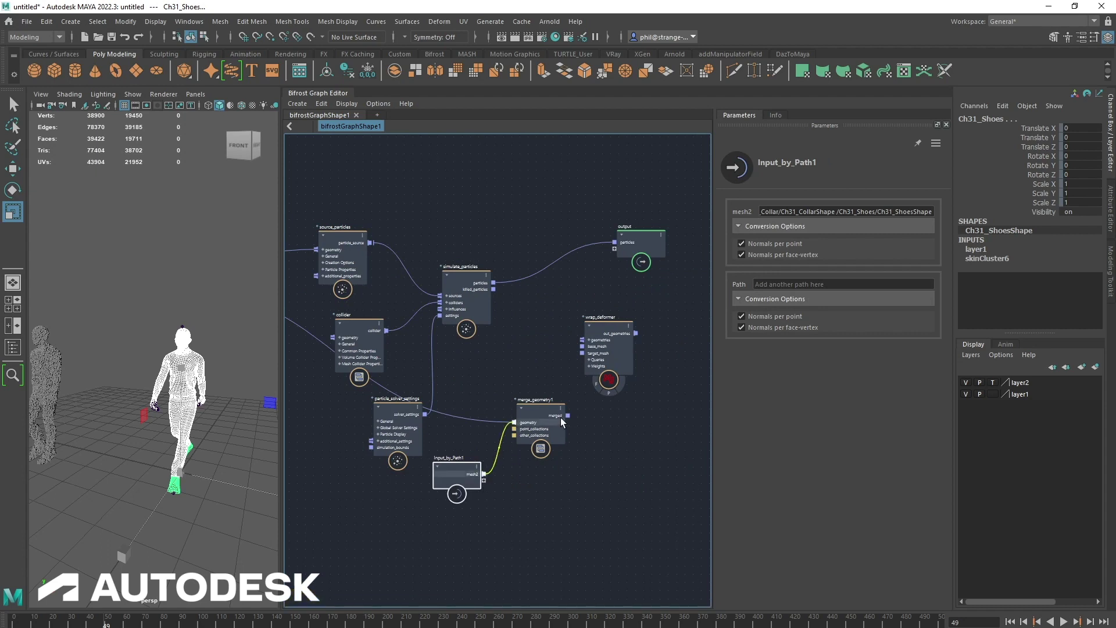
Step: Connect the merged output of merge_geometry1 to the target_mesh input of wrap_deformer
{"action": "scroll", "coordinate": [578, 469], "scroll_direction": "up", "scroll_amount": 2}
{"action": "middle_click_drag", "start_coordinate": [637, 478], "coordinate": [547, 469]}
{"action": "scroll", "coordinate": [551, 468], "scroll_direction": "up", "scroll_amount": 2}
{"action": "left_click_drag", "start_coordinate": [578, 378], "coordinate": [609, 394]}
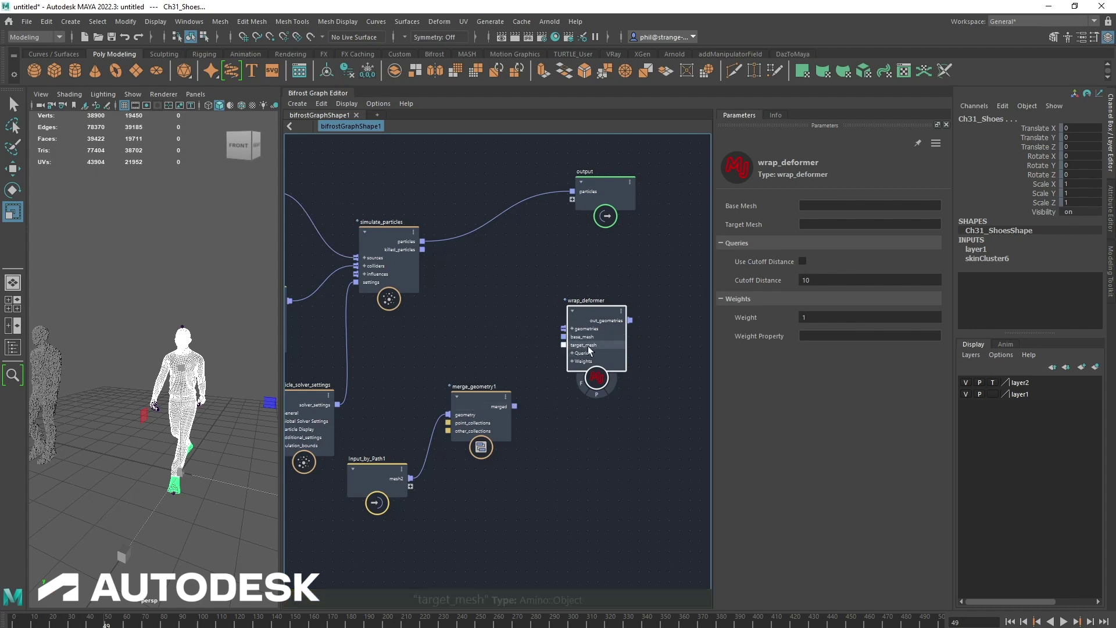
{"action": "left_click_drag", "start_coordinate": [514, 405], "coordinate": [563, 345]}
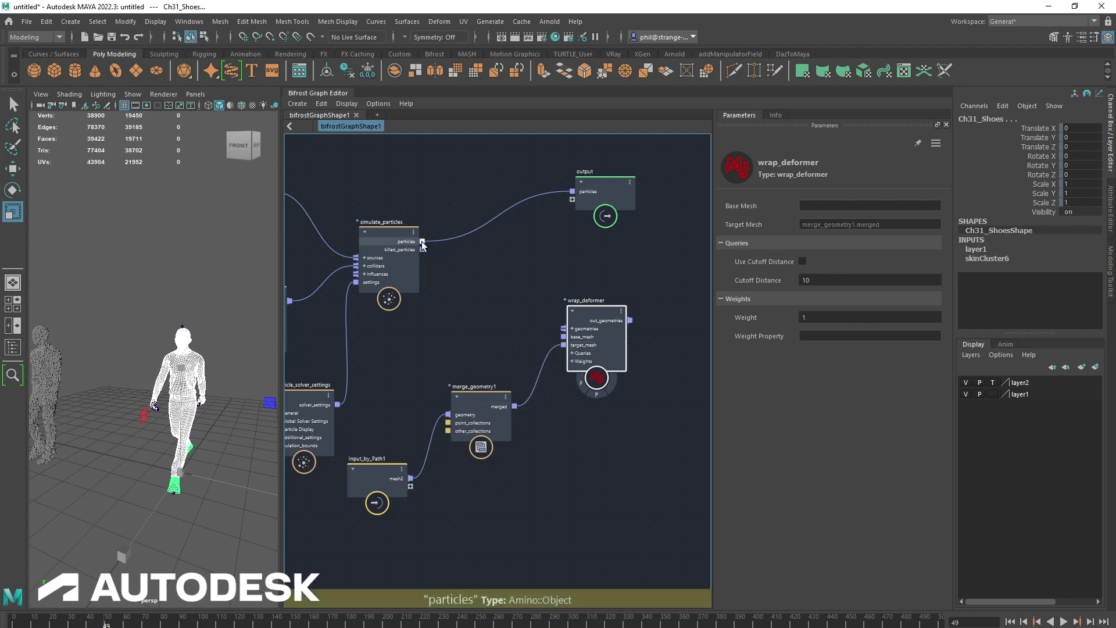
Step: Connect simulate_particles' particles output to wrap_deformer's geometries and the original merge_geometry's merged output to its base_mesh
{"action": "left_click_drag", "start_coordinate": [422, 244], "coordinate": [563, 328]}
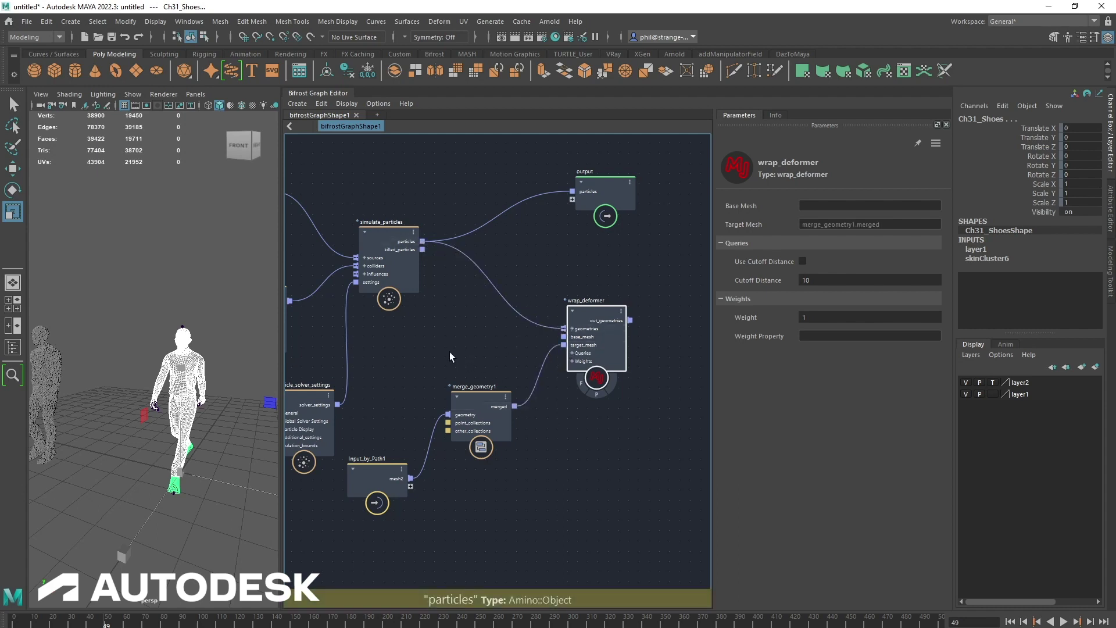
{"action": "middle_click_drag", "start_coordinate": [451, 356], "coordinate": [567, 365]}
{"action": "left_click_drag", "start_coordinate": [338, 236], "coordinate": [691, 348]}
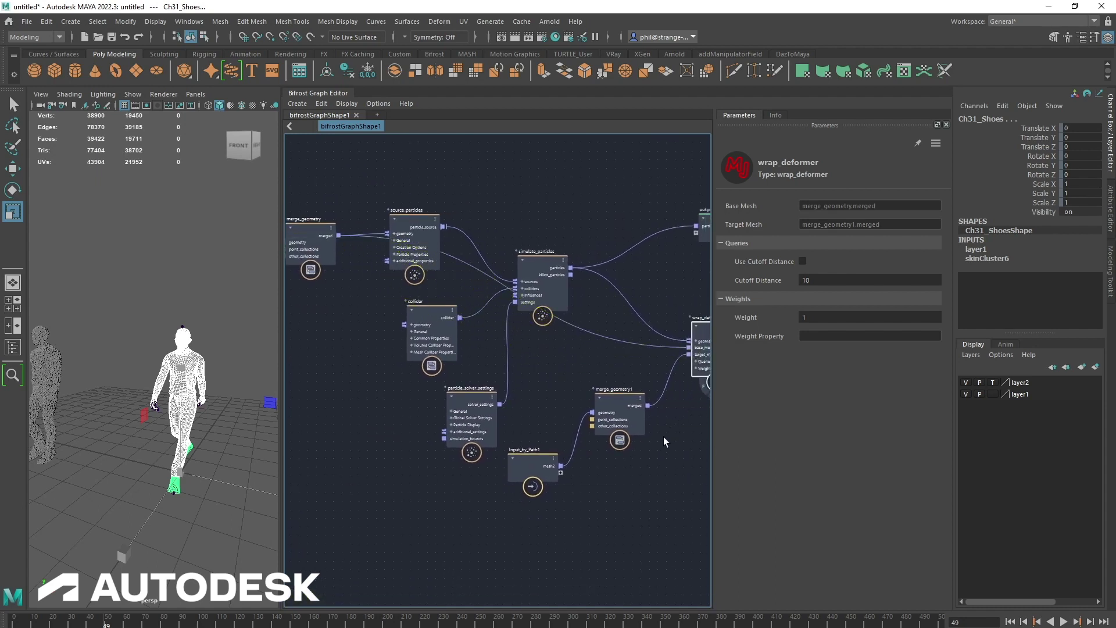
Step: Connect wrap_deformer's out_geometries to the output node and remove the output's old particles connection and port
{"action": "middle_click_drag", "start_coordinate": [665, 442], "coordinate": [518, 423]}
{"action": "left_click", "coordinate": [675, 248]}
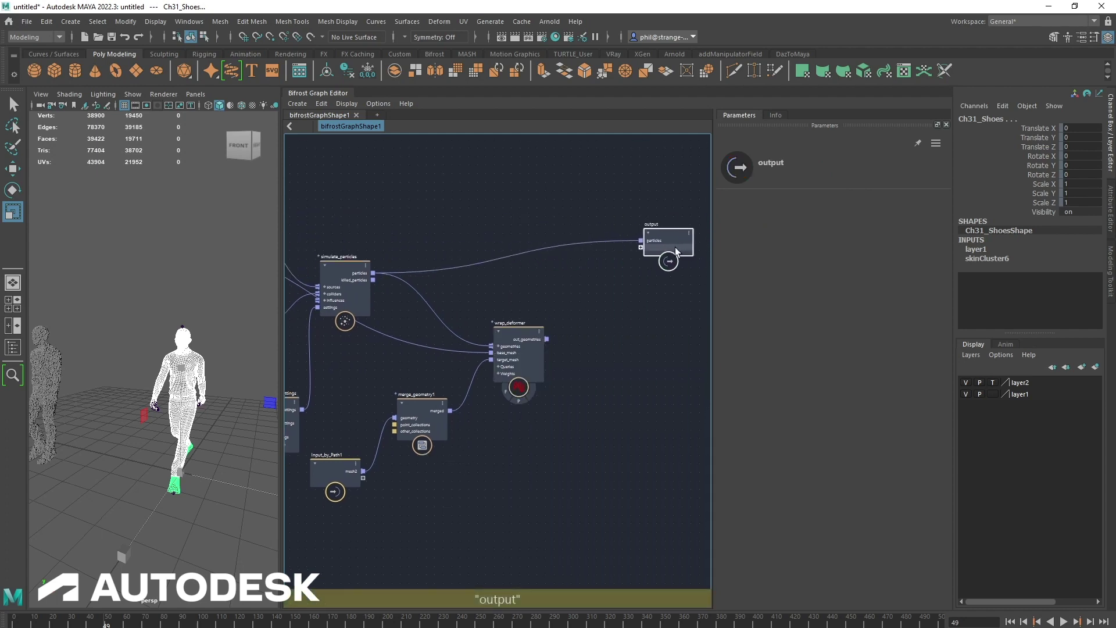
{"action": "left_click_drag", "start_coordinate": [546, 339], "coordinate": [644, 249]}
{"action": "left_click", "coordinate": [612, 242]}
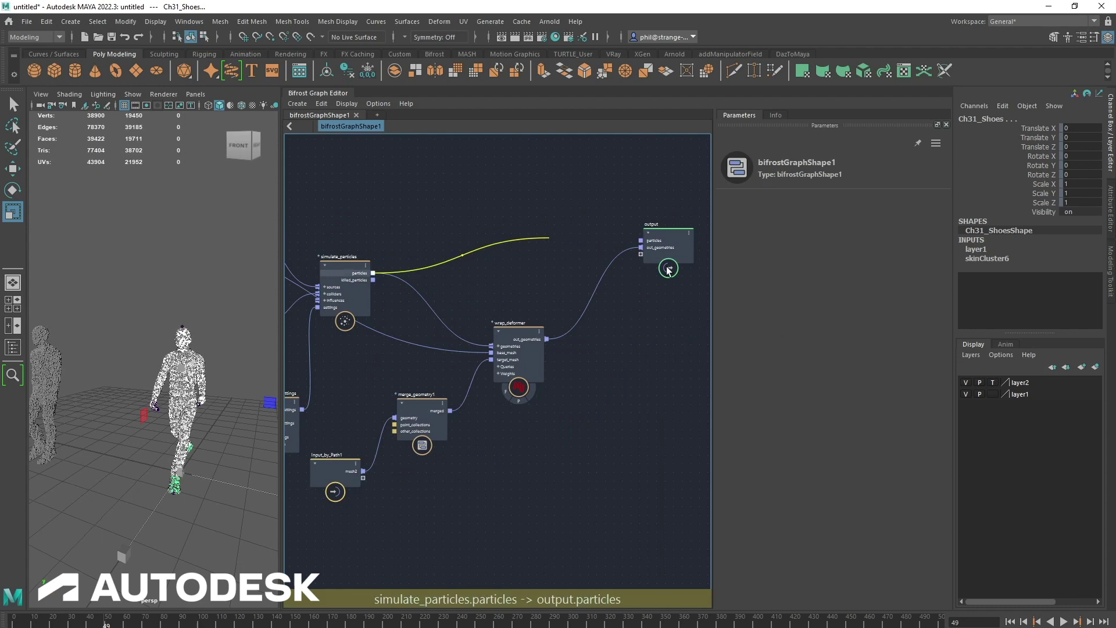
{"action": "key", "text": "Delete"}
{"action": "right_click", "coordinate": [658, 240]}
{"action": "left_click", "coordinate": [674, 258]}
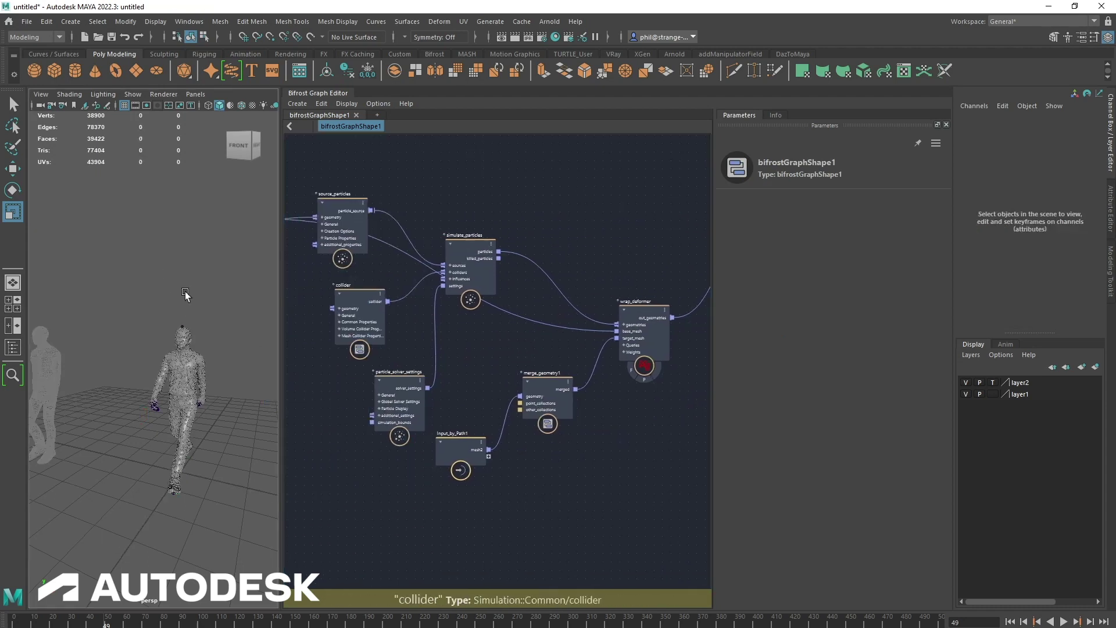
Step: Inspect the particles on the animated character up close, then enlarge the viewport and play the animation from the start
{"action": "scroll", "coordinate": [259, 312], "scroll_direction": "up", "scroll_amount": 5}
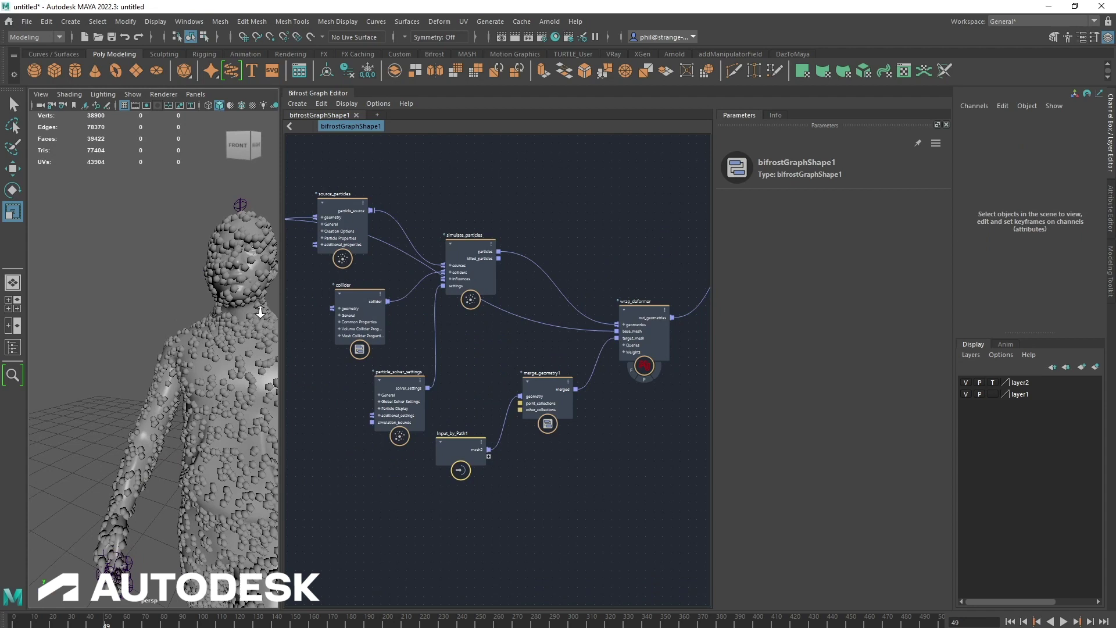
{"action": "scroll", "coordinate": [259, 312], "scroll_direction": "down", "scroll_amount": 5}
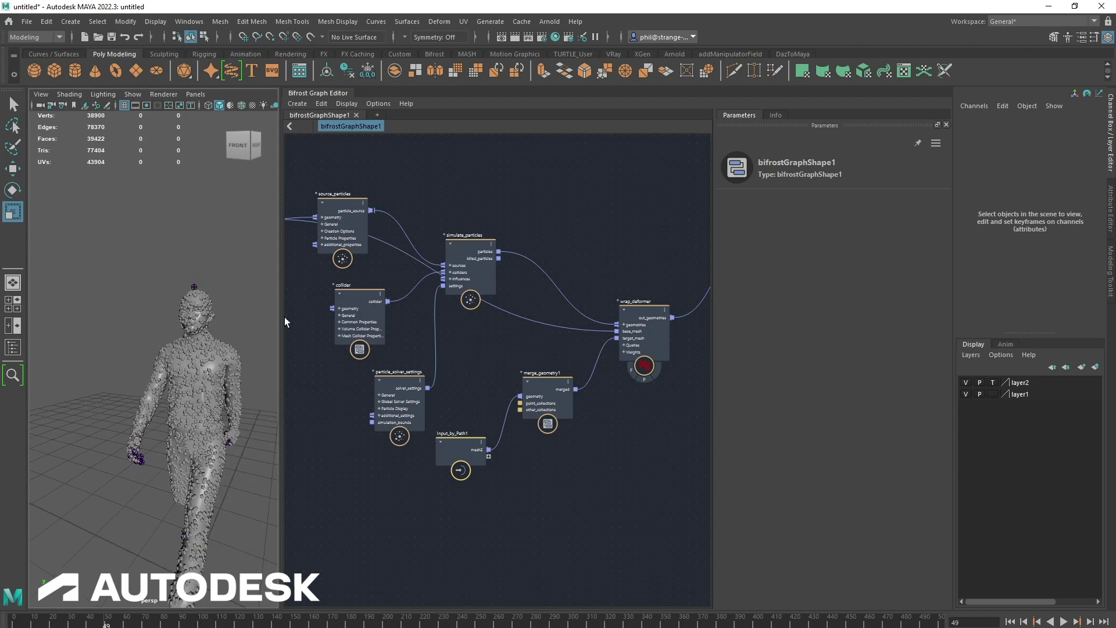
{"action": "left_click_drag", "start_coordinate": [282, 317], "coordinate": [592, 319]}
{"action": "scroll", "coordinate": [425, 369], "scroll_direction": "down", "scroll_amount": 5}
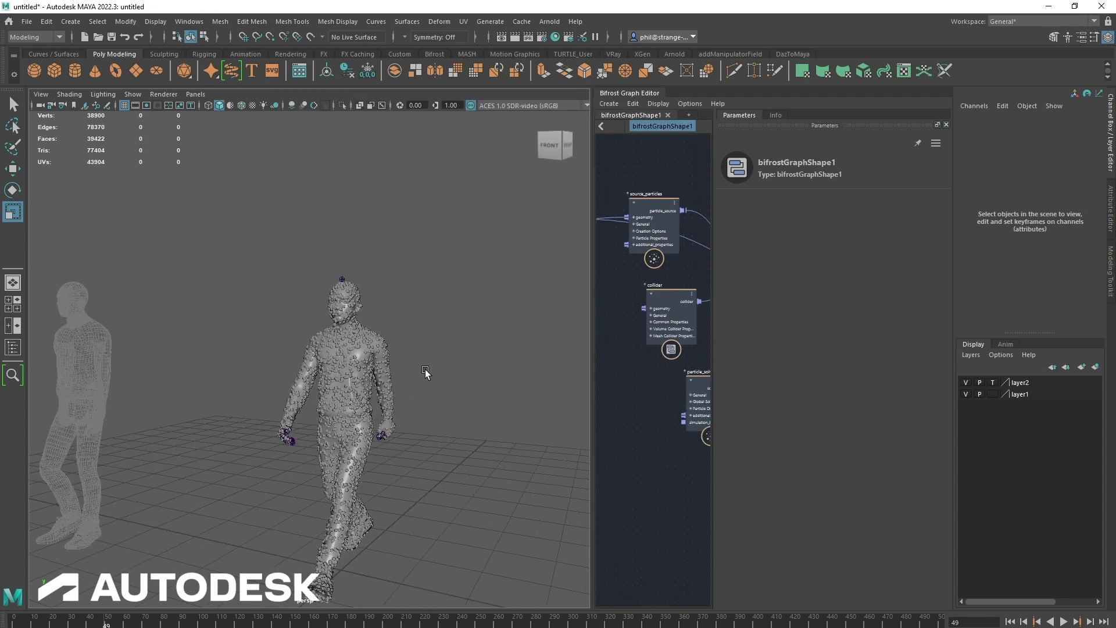
{"action": "left_click", "coordinate": [1010, 621]}
{"action": "left_click", "coordinate": [1064, 621]}
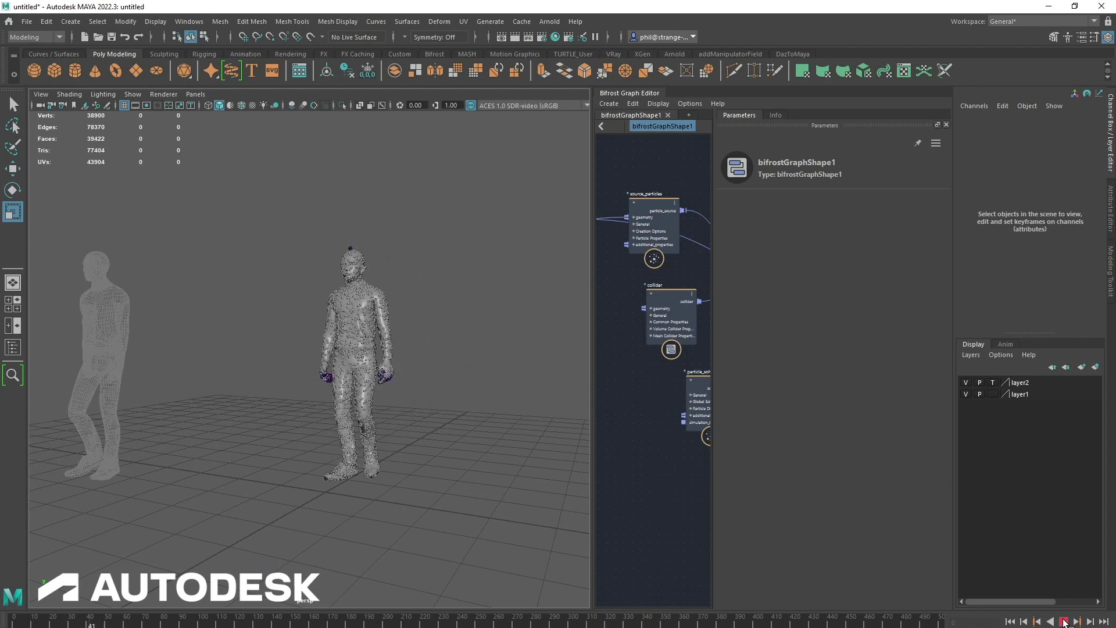
{"action": "left_click", "coordinate": [1063, 621]}
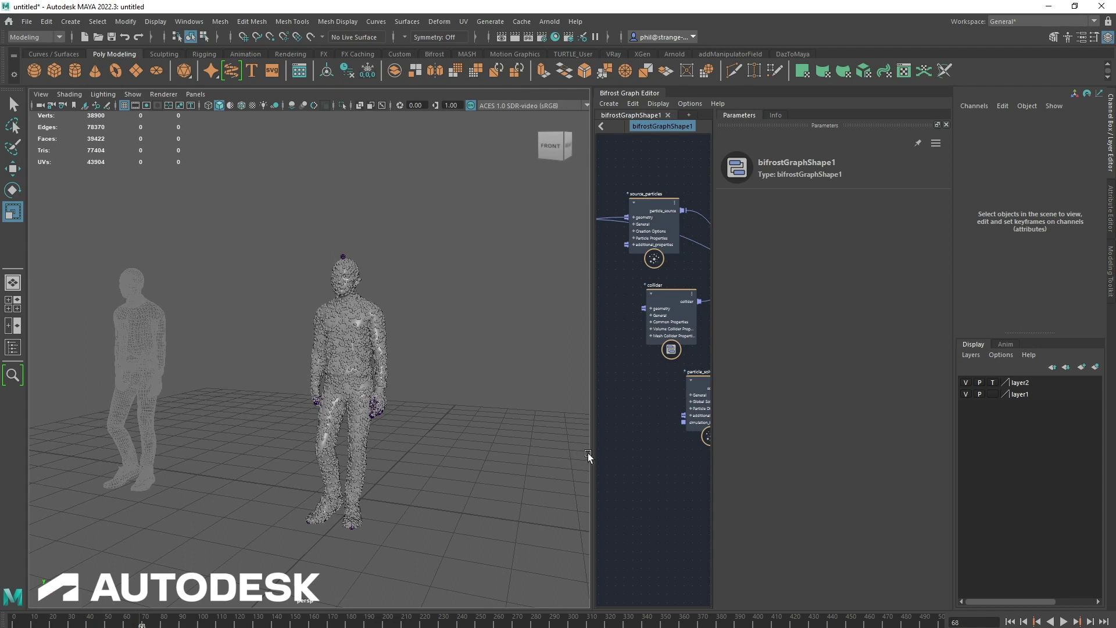
Step: Give the graph more room beside the viewport and move the simulate_particles node slightly up, away from the base_mesh connection
{"action": "left_click_drag", "start_coordinate": [594, 452], "coordinate": [421, 455]}
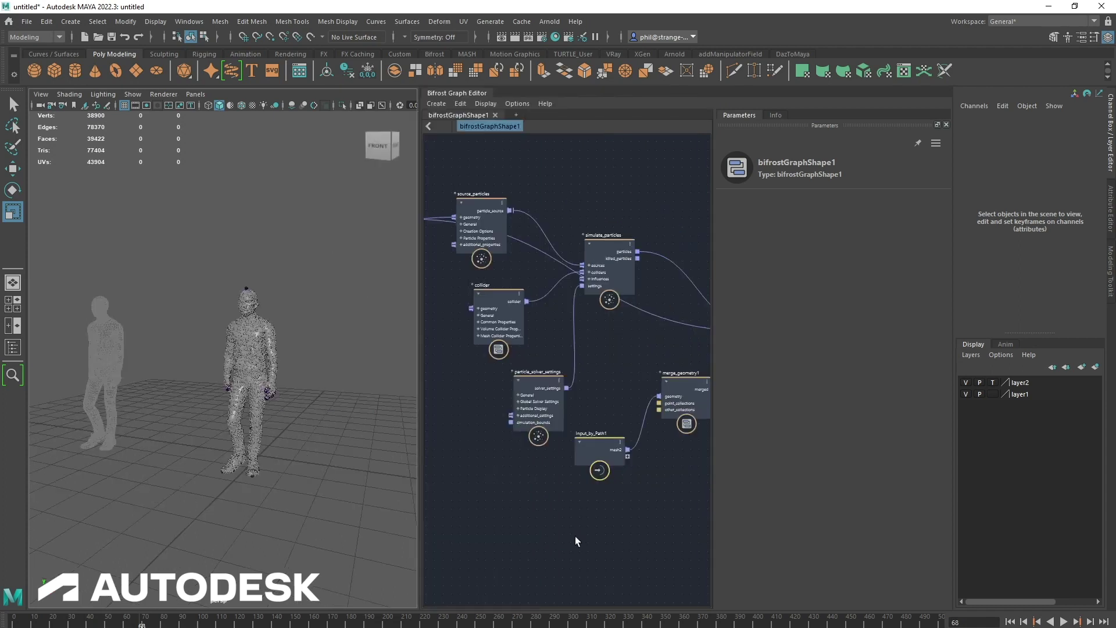
{"action": "mouse_move", "coordinate": [576, 540]}
{"action": "middle_mouse_down"}
{"action": "mouse_move", "coordinate": [493, 521]}
{"action": "mouse_move", "coordinate": [421, 538]}
{"action": "middle_mouse_up"}
{"action": "middle_click_drag", "start_coordinate": [628, 498], "coordinate": [577, 507]}
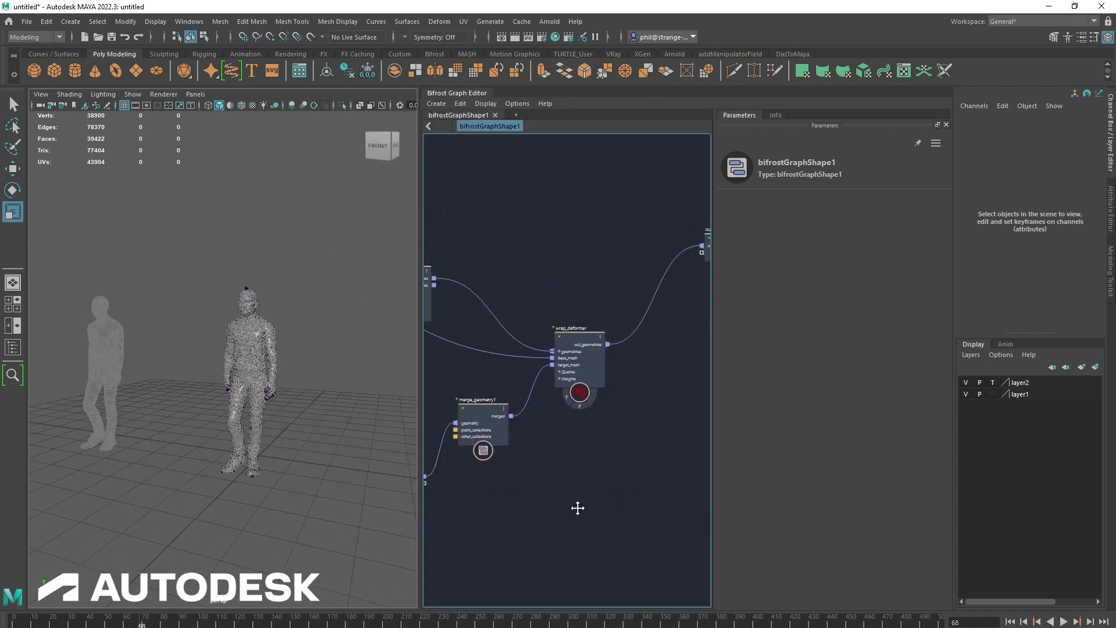
{"action": "middle_click_drag", "start_coordinate": [437, 500], "coordinate": [469, 497]}
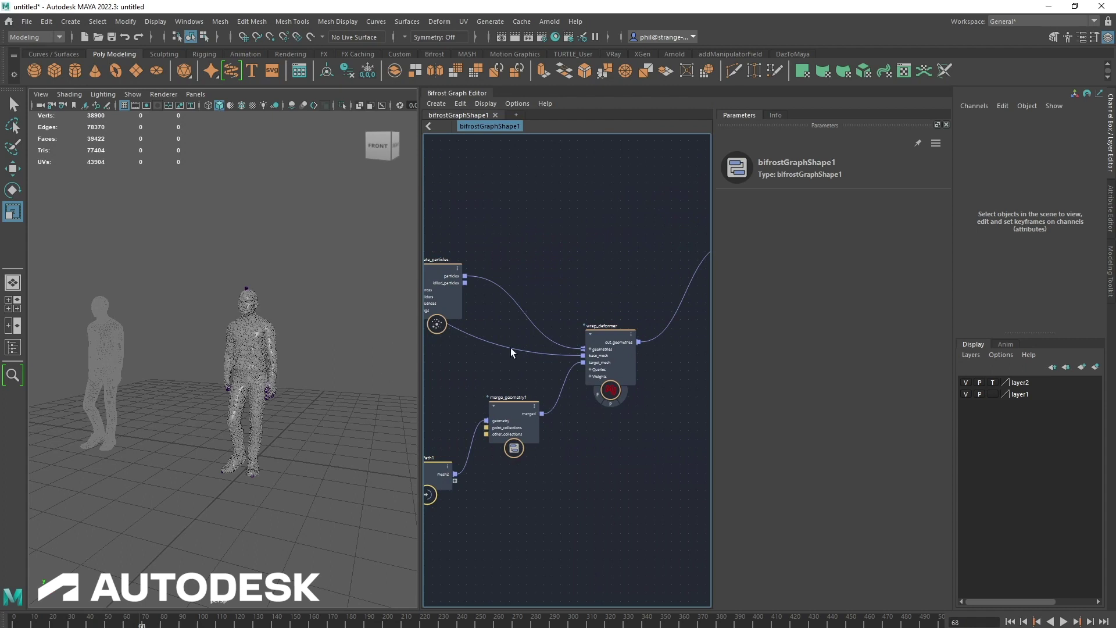
{"action": "left_click_drag", "start_coordinate": [449, 282], "coordinate": [453, 258]}
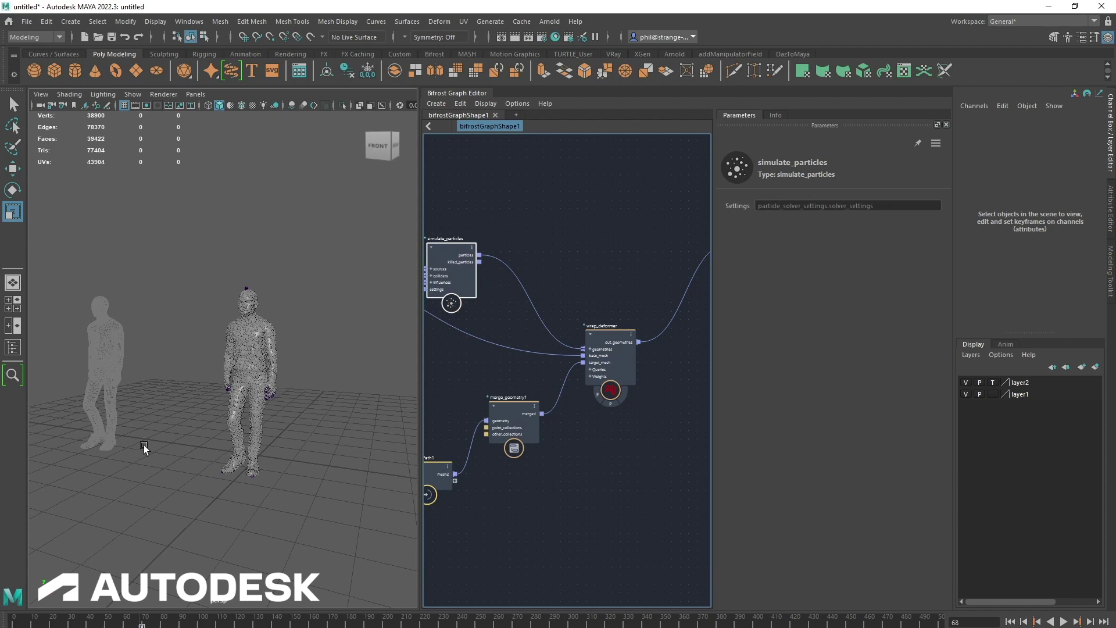
Step: Connect simulate_particles' particles output directly to the output node, alongside the wrap-deformed geometry
{"action": "right_click_drag", "start_coordinate": [144, 445], "coordinate": [209, 451], "text": "alt"}
{"action": "left_click_drag", "start_coordinate": [172, 414], "coordinate": [186, 413], "text": "alt"}
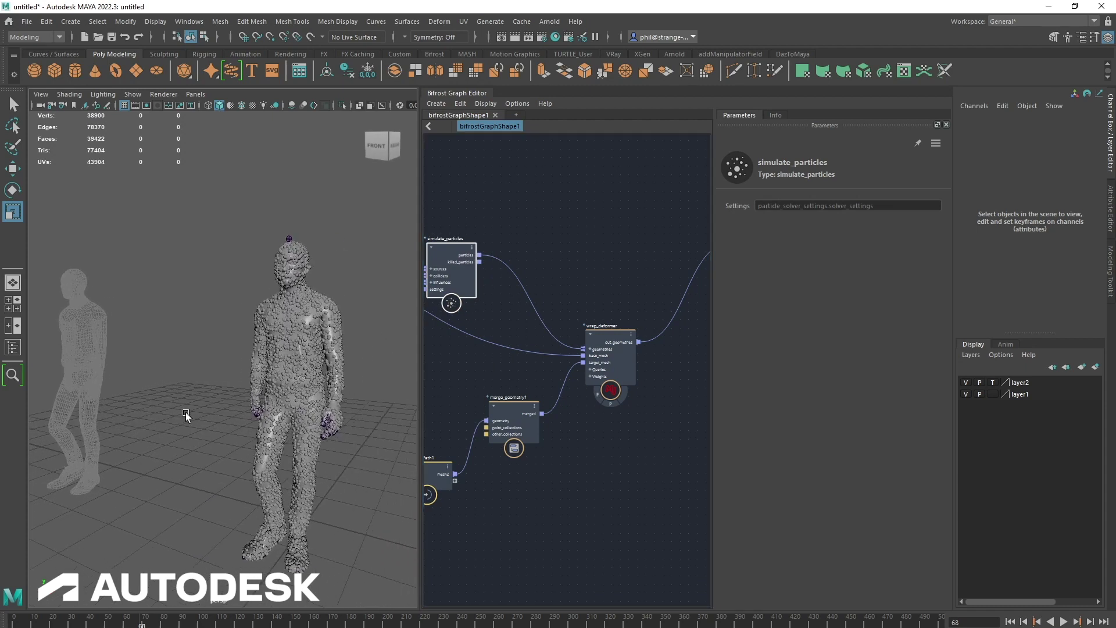
{"action": "right_click_drag", "start_coordinate": [186, 412], "coordinate": [183, 417], "text": "alt"}
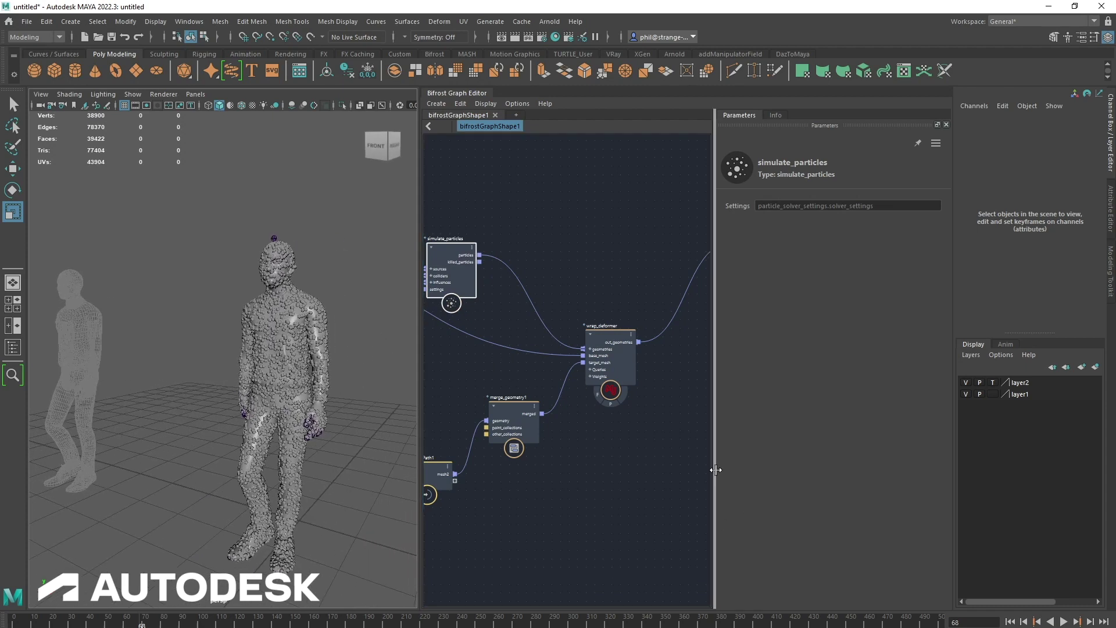
{"action": "left_click_drag", "start_coordinate": [715, 468], "coordinate": [907, 470]}
{"action": "middle_click_drag", "start_coordinate": [590, 473], "coordinate": [644, 501]}
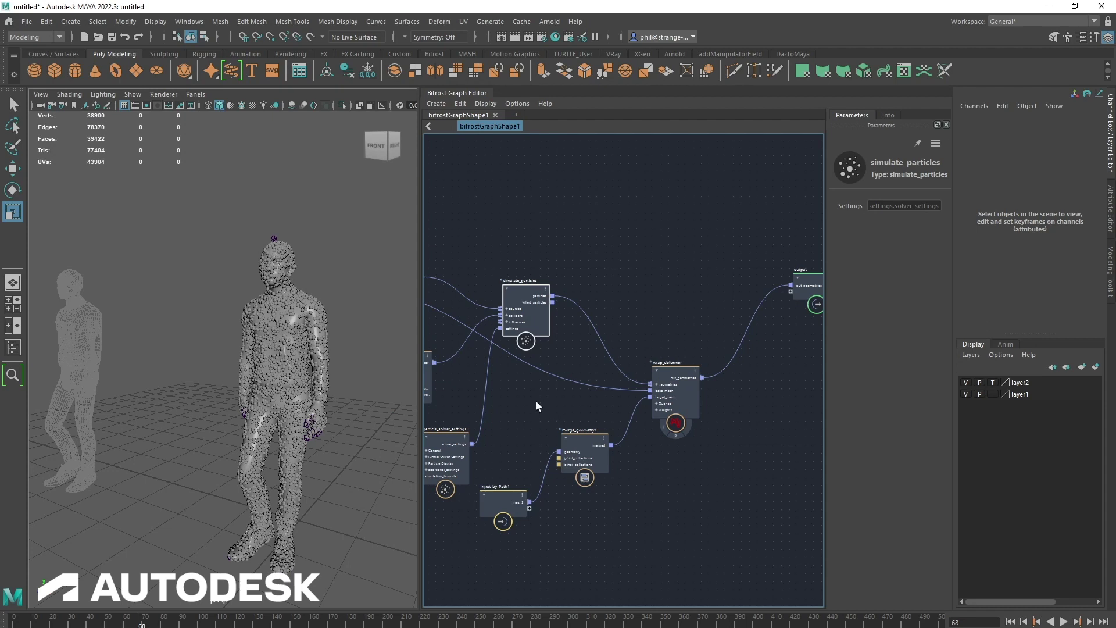
{"action": "middle_click_drag", "start_coordinate": [538, 406], "coordinate": [608, 427]}
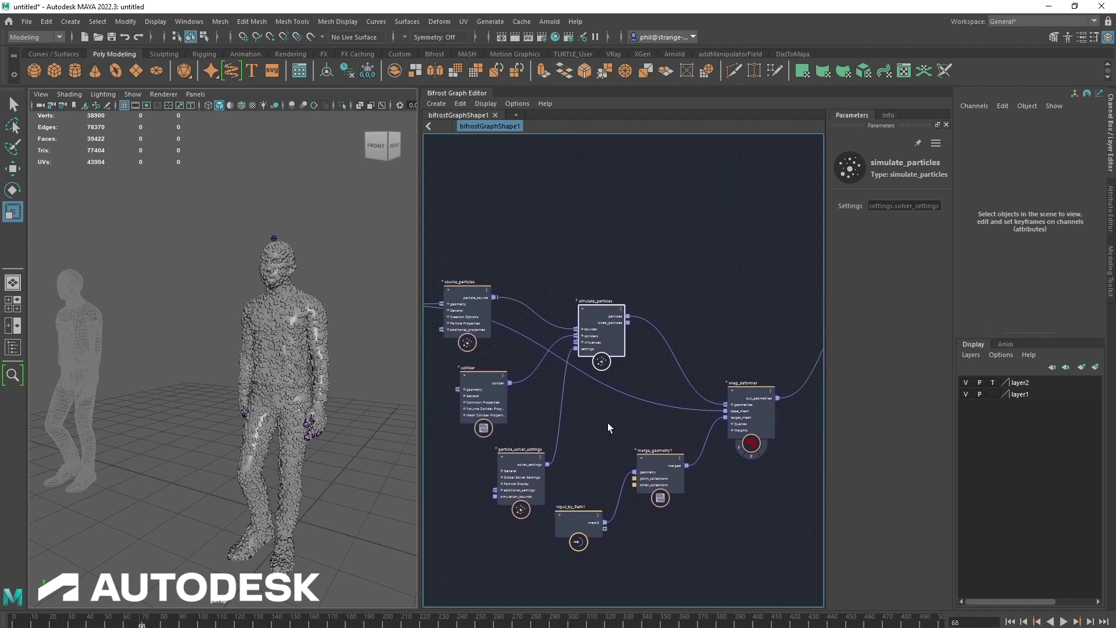
{"action": "scroll", "coordinate": [606, 423], "scroll_direction": "down", "scroll_amount": 3}
{"action": "middle_click_drag", "start_coordinate": [739, 492], "coordinate": [665, 497]}
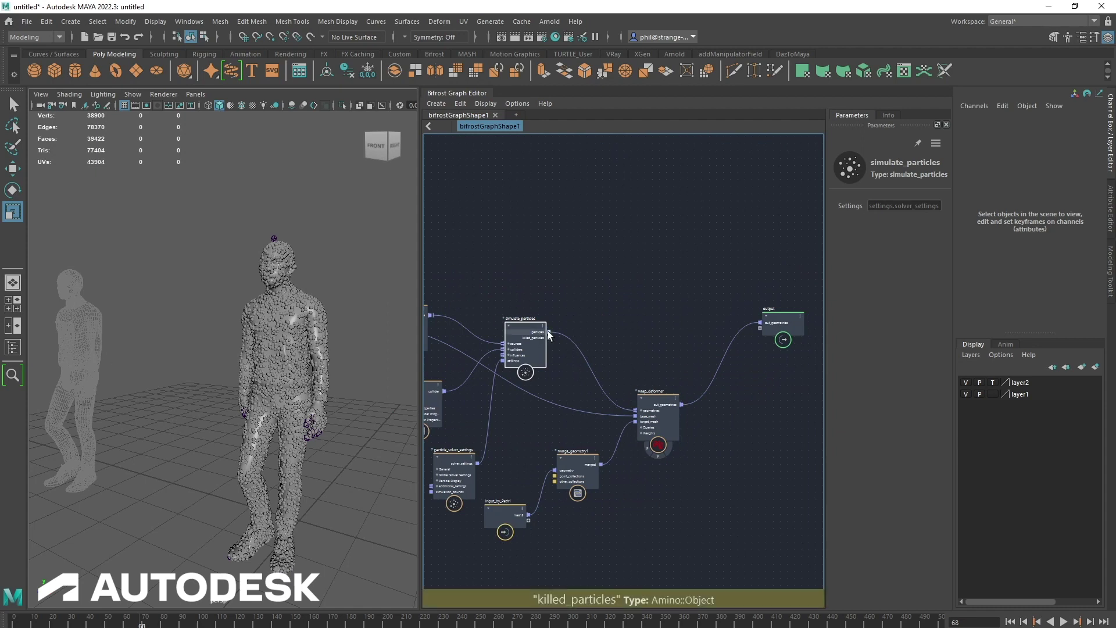
{"action": "left_click_drag", "start_coordinate": [548, 332], "coordinate": [763, 328]}
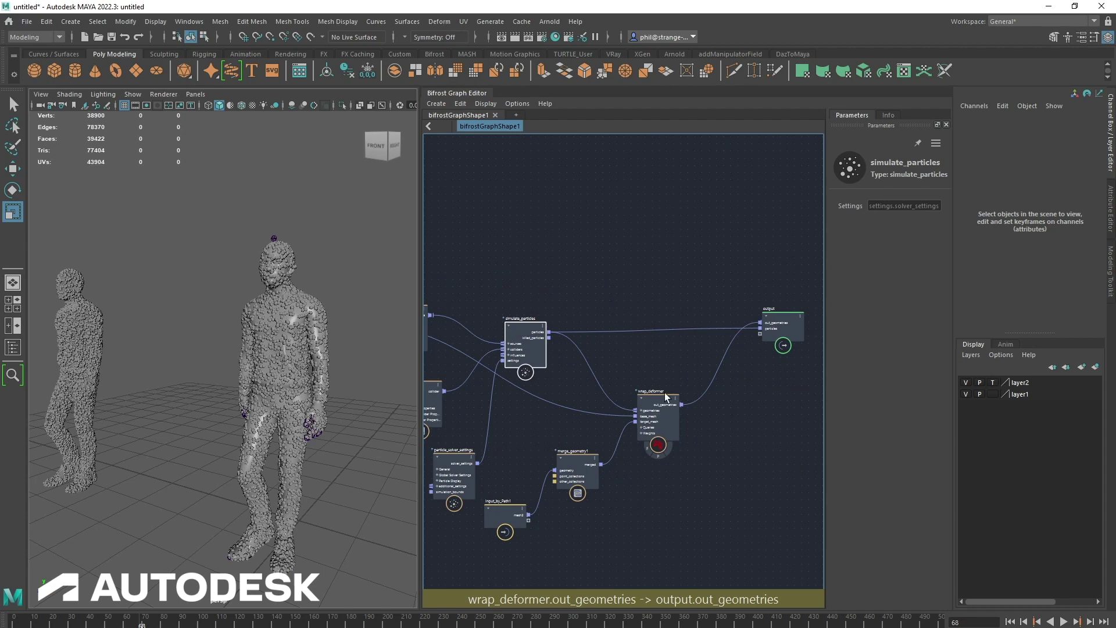
Step: Play the animation from the start to compare the particles on the static copy and the animated character
{"action": "left_click", "coordinate": [1009, 621]}
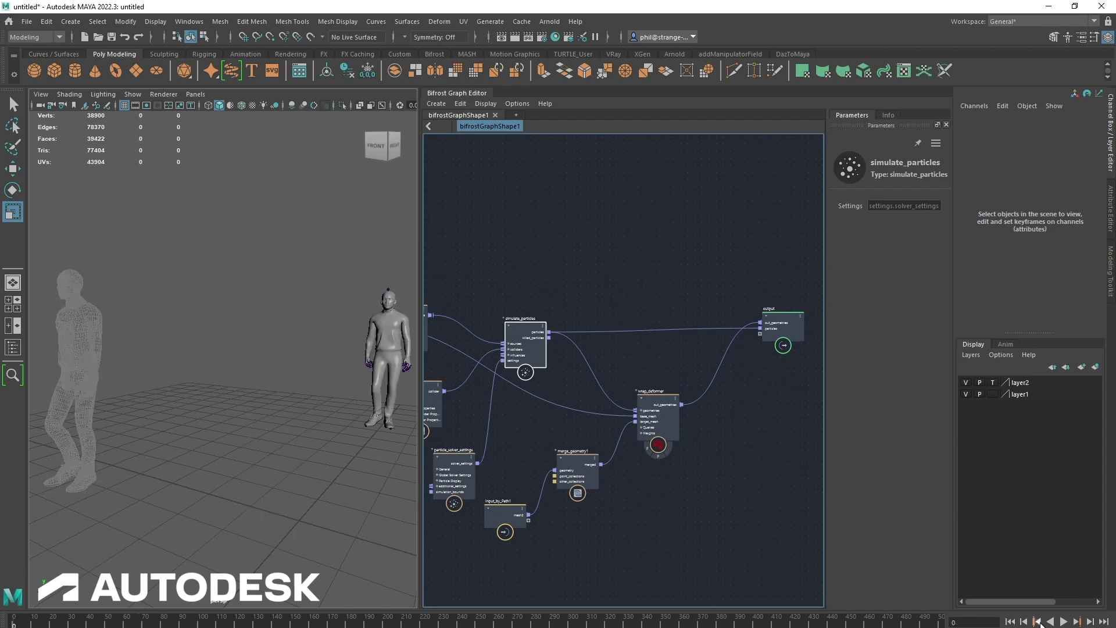
{"action": "left_click", "coordinate": [1062, 621]}
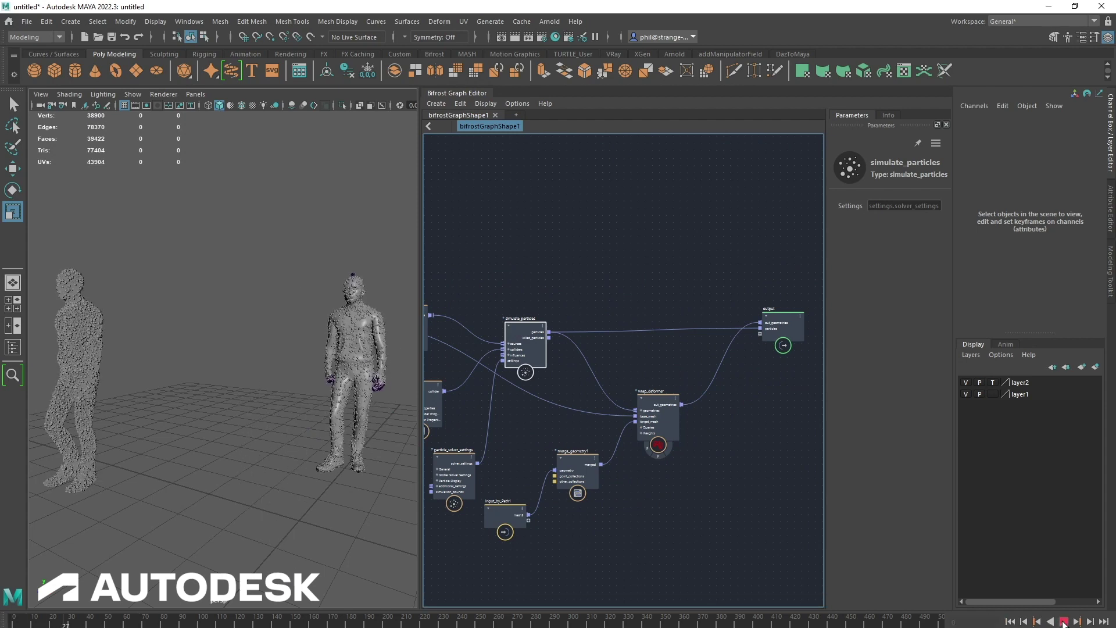
{"action": "left_click", "coordinate": [1063, 622]}
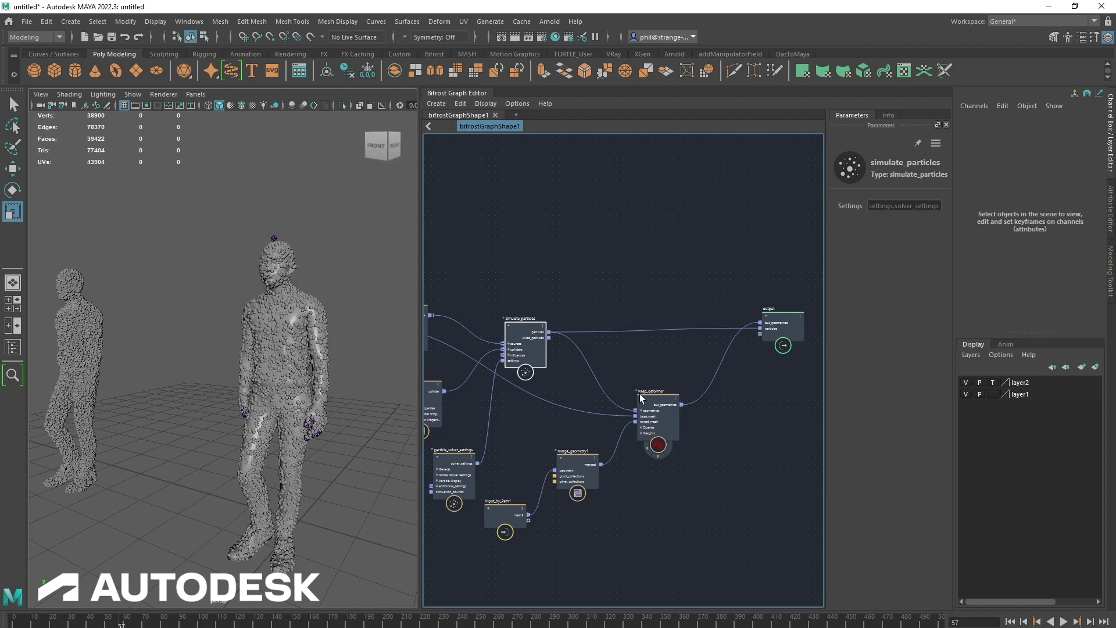
Step: Widen the parameters area for wrap_deformer and cut the direct particles connection from simulate_particles to the output node
{"action": "left_click_drag", "start_coordinate": [639, 395], "coordinate": [627, 392]}
{"action": "left_click_drag", "start_coordinate": [827, 384], "coordinate": [783, 390]}
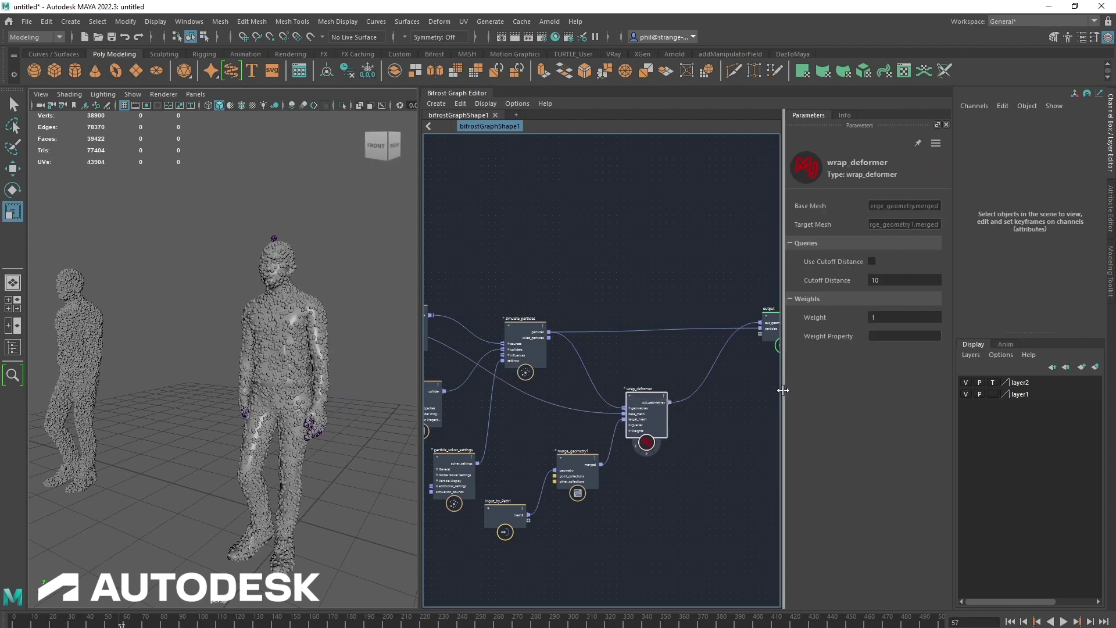
{"action": "left_click_drag", "start_coordinate": [706, 329], "coordinate": [593, 252]}
Step: Set the Weight of wrap_deformer to 0 and return the timeline to the start
{"action": "left_click_drag", "start_coordinate": [642, 393], "coordinate": [638, 391]}
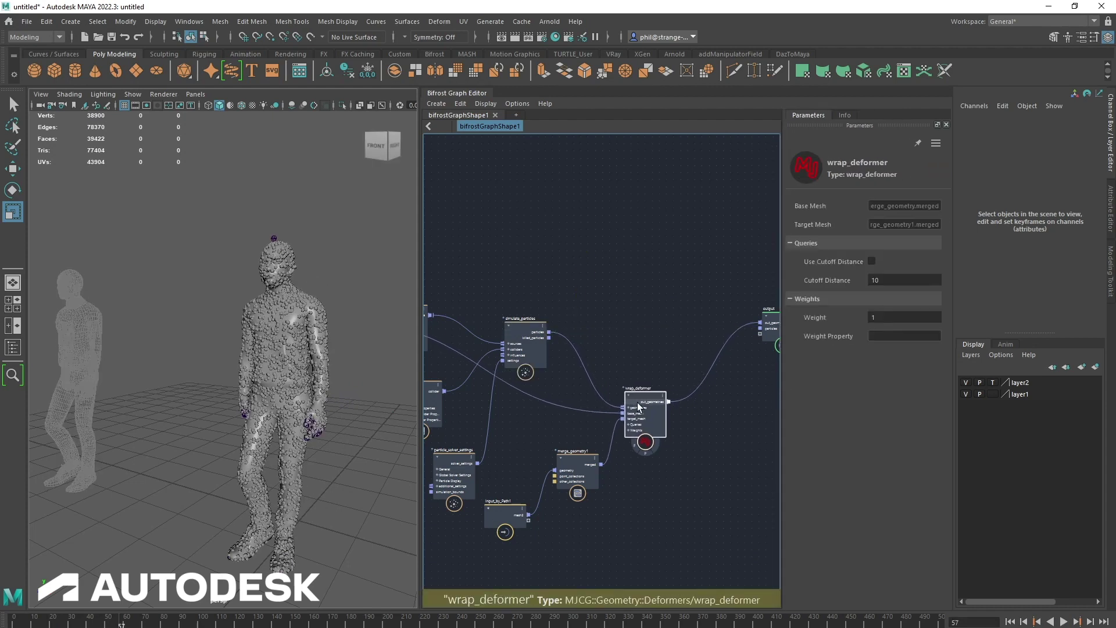
{"action": "left_click", "coordinate": [888, 317]}
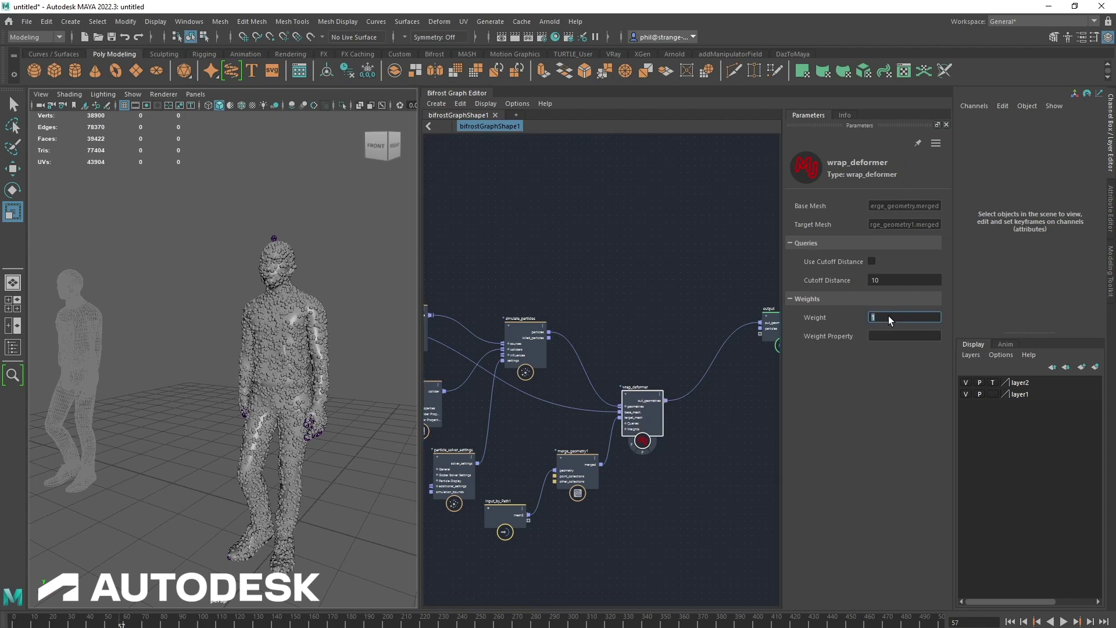
{"action": "type", "text": "0"}
{"action": "key", "text": "Return"}
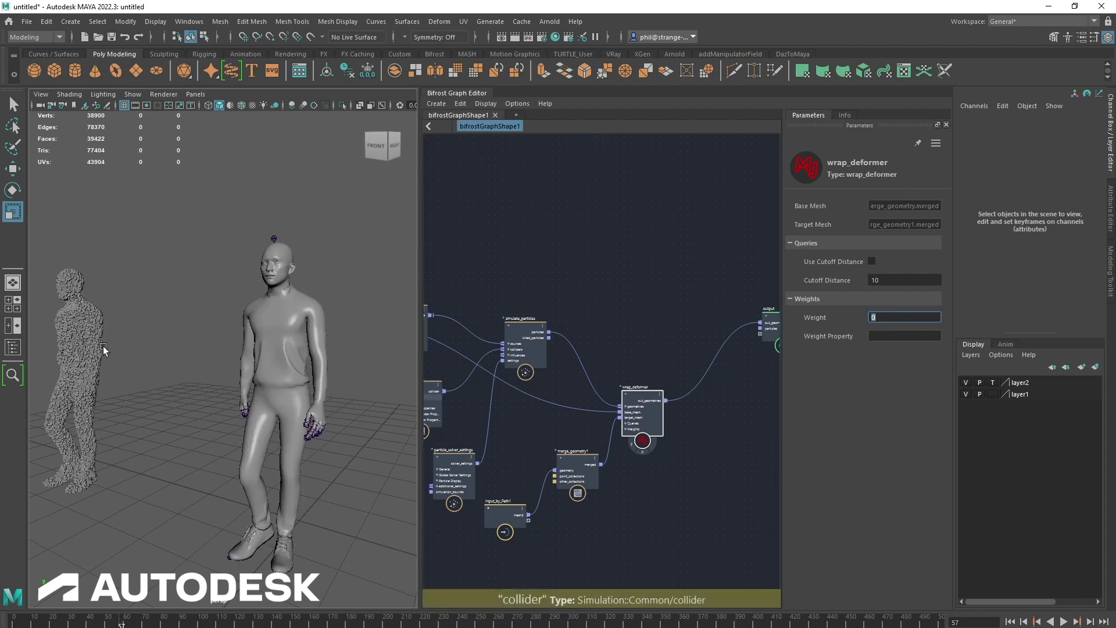
{"action": "mouse_move", "coordinate": [204, 398]}
{"action": "left_mouse_down", "text": "alt"}
{"action": "mouse_move", "coordinate": [233, 399]}
{"action": "mouse_move", "coordinate": [218, 399]}
{"action": "left_mouse_up", "text": "alt"}
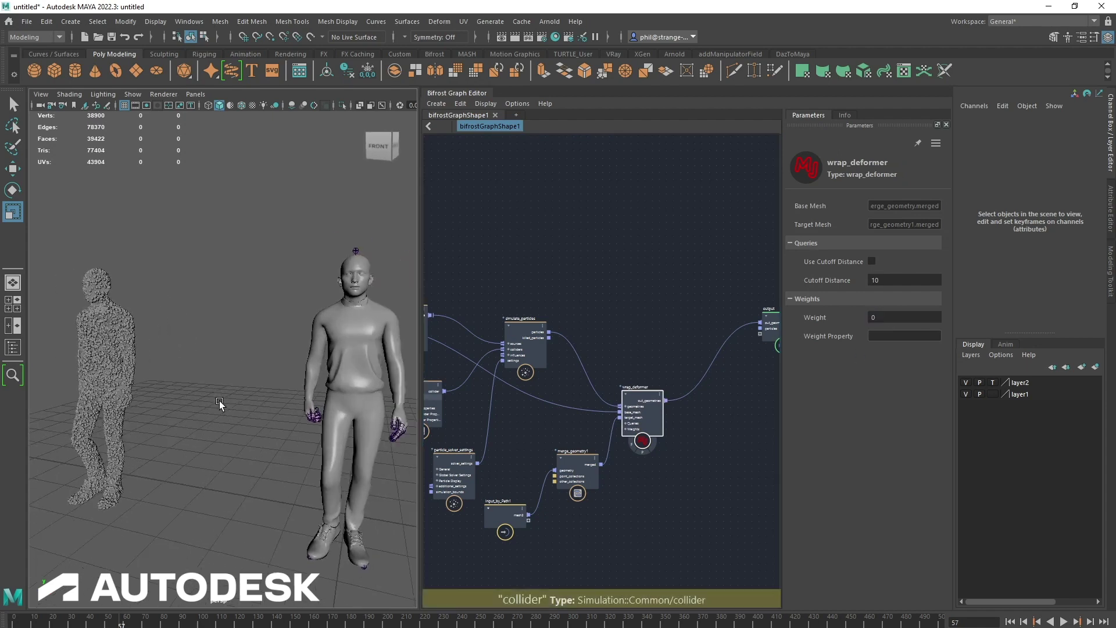
{"action": "left_click", "coordinate": [1010, 621]}
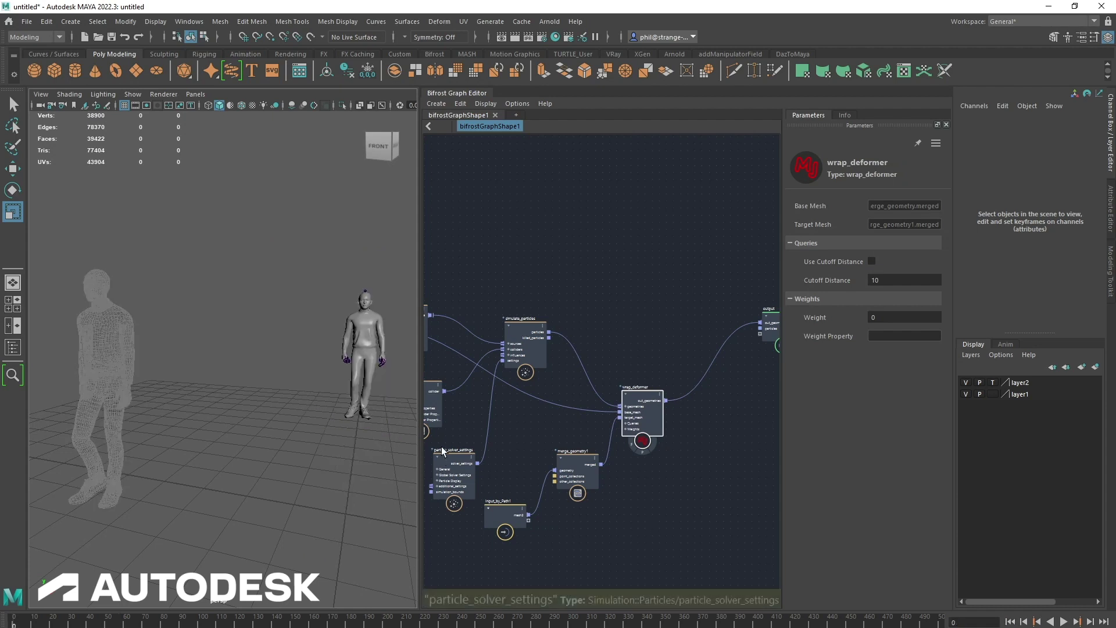
Step: Create a polygon cube in front of the static character copy and scale it up uniformly to about 3.75
{"action": "left_click_drag", "start_coordinate": [419, 438], "coordinate": [580, 447]}
{"action": "middle_click_drag", "start_coordinate": [372, 463], "coordinate": [416, 471], "text": "alt"}
{"action": "left_click_drag", "start_coordinate": [416, 470], "coordinate": [395, 468], "text": "alt"}
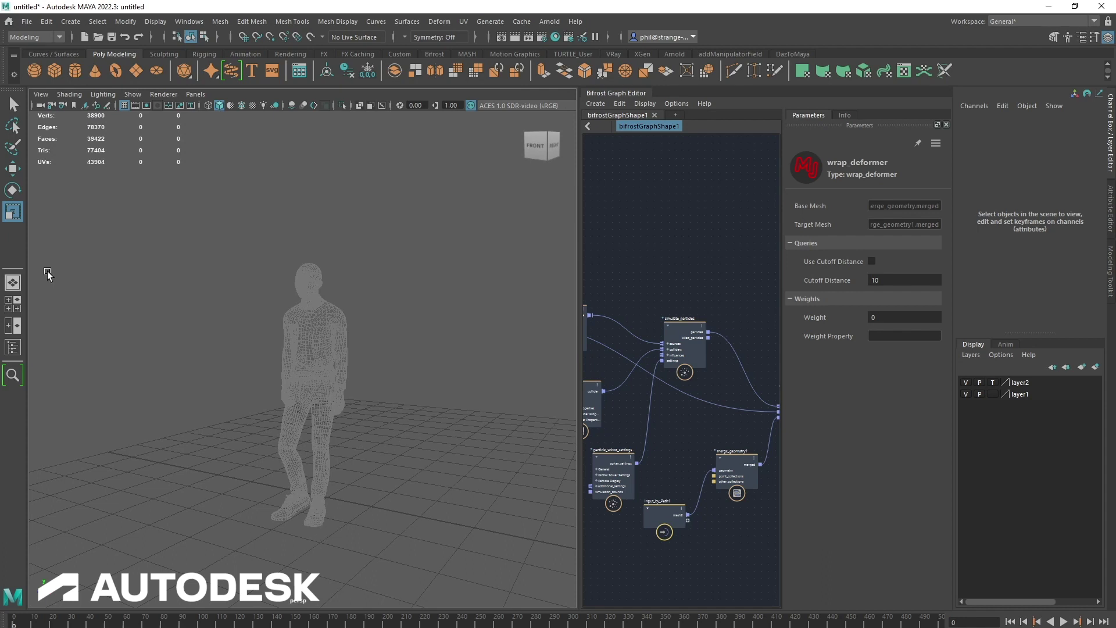
{"action": "left_click", "coordinate": [54, 71]}
{"action": "left_click_drag", "start_coordinate": [340, 465], "coordinate": [403, 466], "text": "alt"}
{"action": "key", "text": "w"}
{"action": "left_click_drag", "start_coordinate": [549, 530], "coordinate": [423, 401]}
{"action": "key", "text": "r"}
Step: Move the cube's pivot to its lower corner and shift the cube toward the static character to a Translate X of about -5.6
{"action": "key", "text": "d"}
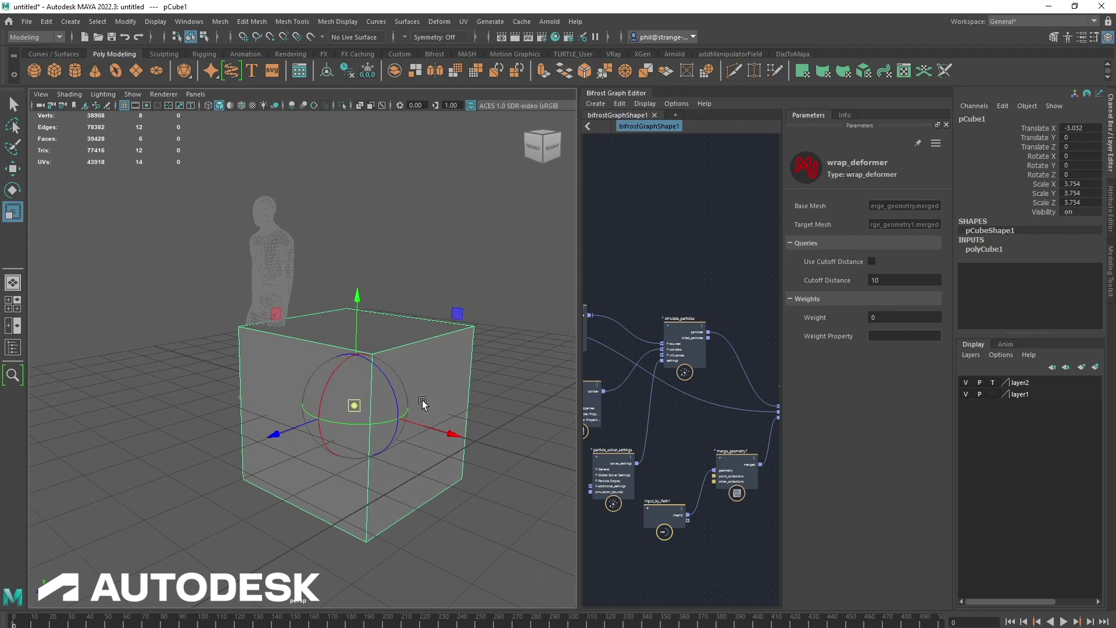
{"action": "left_click_drag", "start_coordinate": [353, 405], "coordinate": [247, 485]}
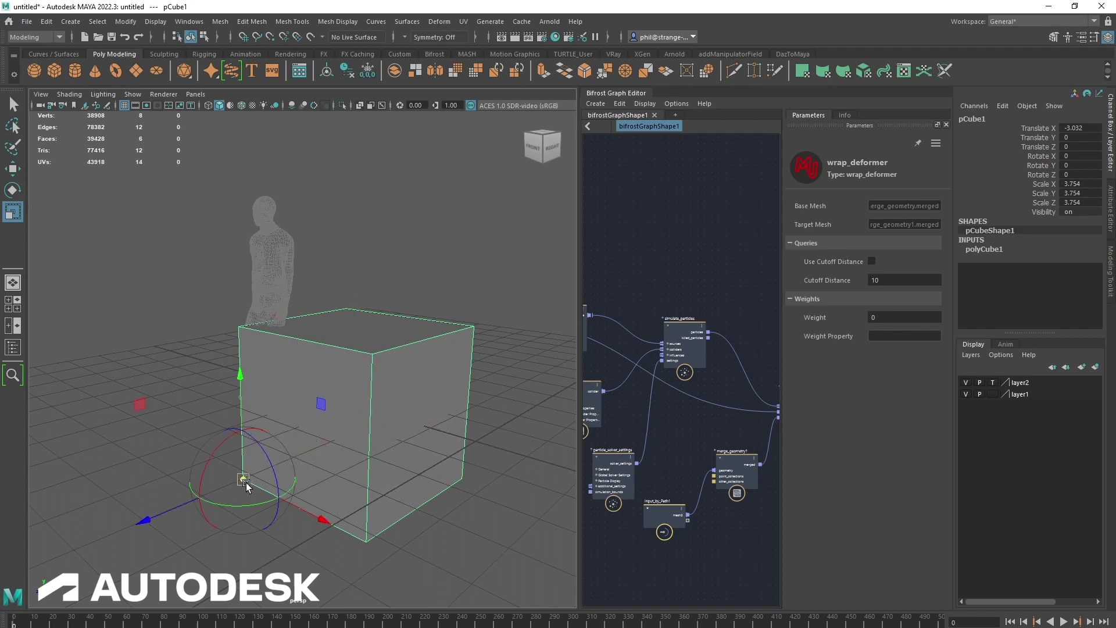
{"action": "key", "text": "w"}
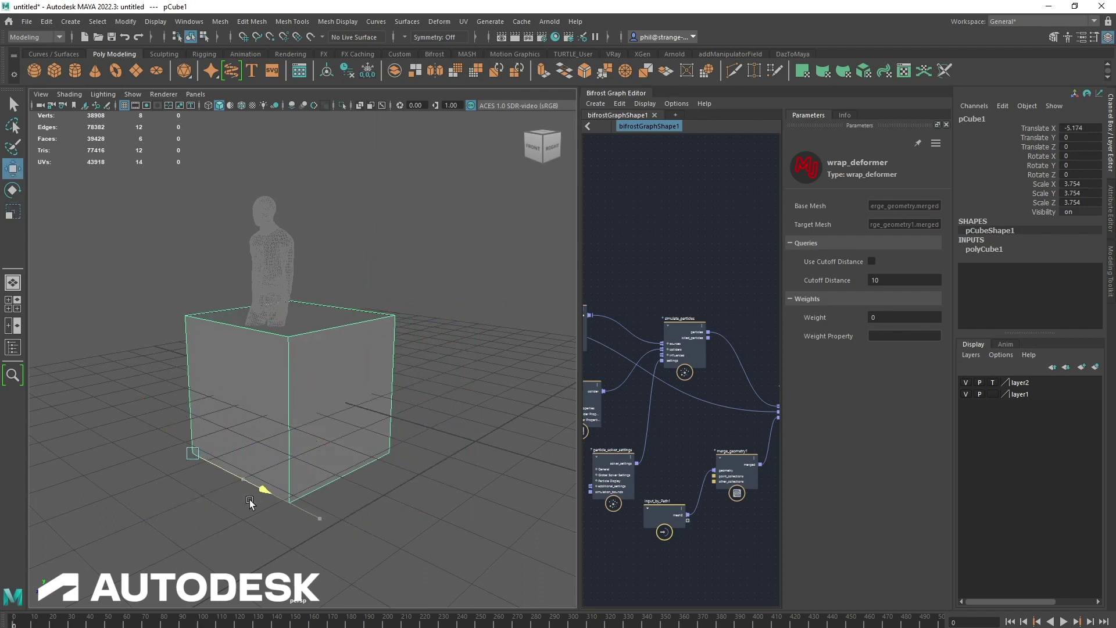
{"action": "left_click_drag", "start_coordinate": [250, 503], "coordinate": [234, 503]}
{"action": "middle_click_drag", "start_coordinate": [352, 478], "coordinate": [418, 498], "text": "alt"}
{"action": "scroll", "coordinate": [420, 498], "scroll_direction": "up", "scroll_amount": 1}
Step: Flatten the cube to a Scale Y of about 1.29 and position it below the character at about X -4.85, Z 1.13
{"action": "key", "text": "r"}
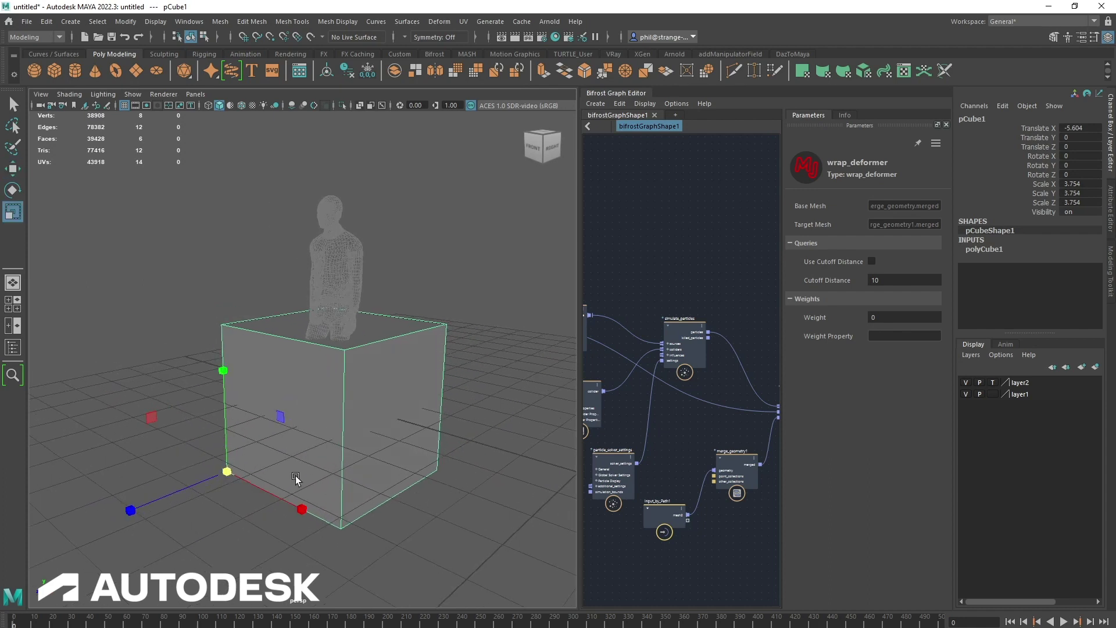
{"action": "left_click_drag", "start_coordinate": [223, 372], "coordinate": [396, 517]}
{"action": "key", "text": "w"}
{"action": "left_click_drag", "start_coordinate": [320, 525], "coordinate": [255, 524], "text": "alt"}
{"action": "left_click_drag", "start_coordinate": [169, 468], "coordinate": [124, 467]}
{"action": "mouse_move", "coordinate": [345, 512]}
{"action": "left_mouse_down", "text": "alt"}
{"action": "mouse_move", "coordinate": [436, 518]}
{"action": "mouse_move", "coordinate": [363, 509]}
{"action": "mouse_move", "coordinate": [372, 515]}
{"action": "mouse_move", "coordinate": [343, 529]}
{"action": "left_mouse_up", "text": "alt"}
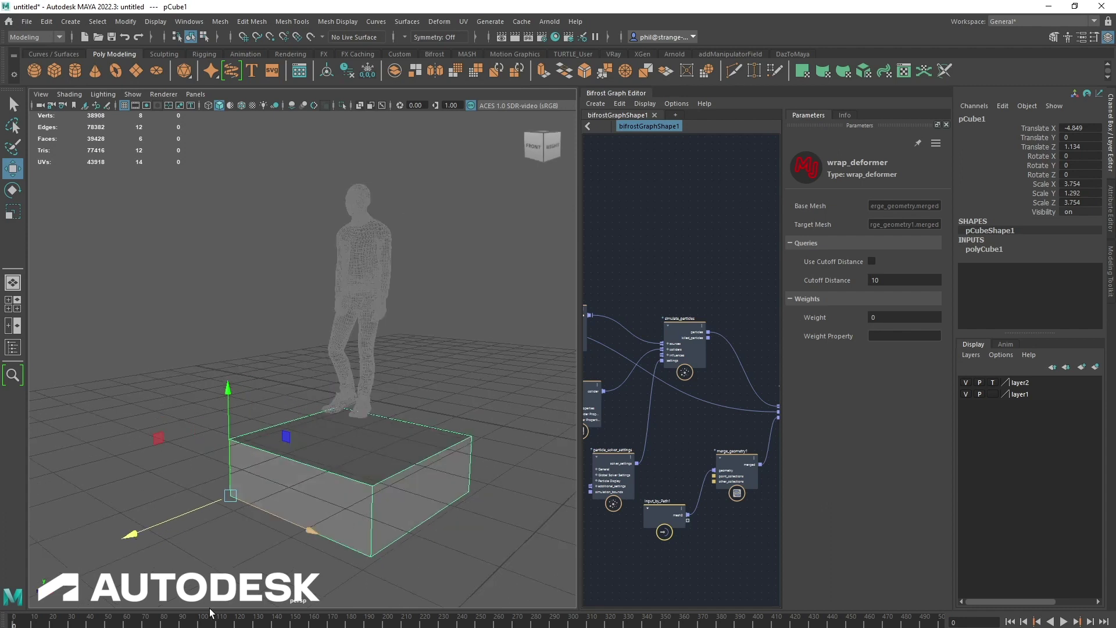
Step: Key the flattened cube at frame 0 and stretch it to a Scale Y of about 7.21 at frame 77, enclosing the static character
{"action": "key", "text": "s"}
{"action": "key", "text": "alt+v"}
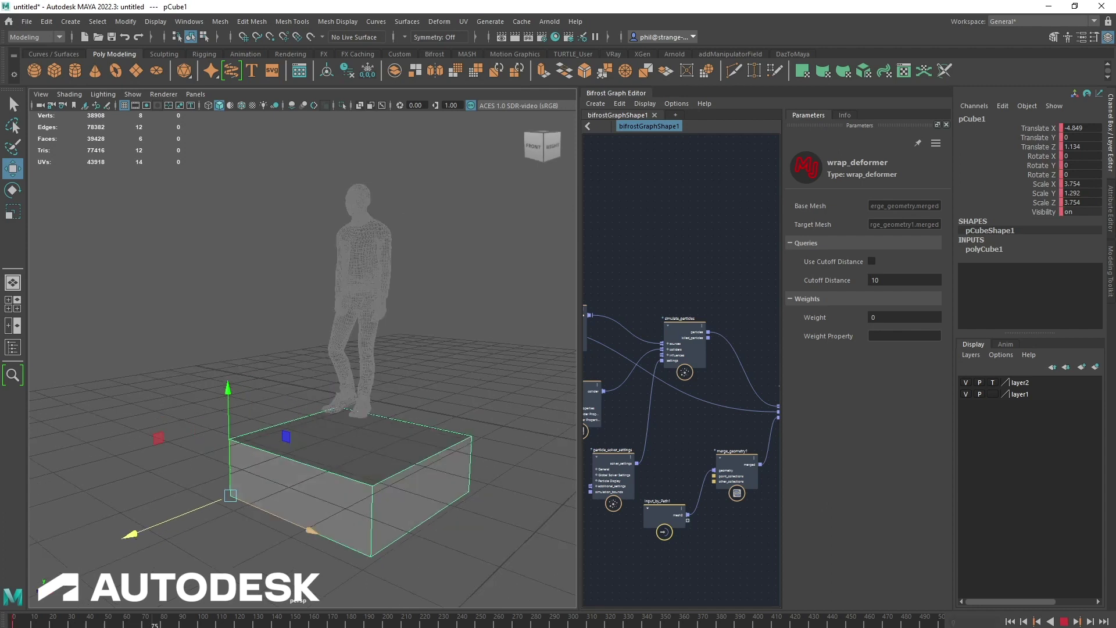
{"action": "key", "text": "alt+v"}
{"action": "key", "text": "r"}
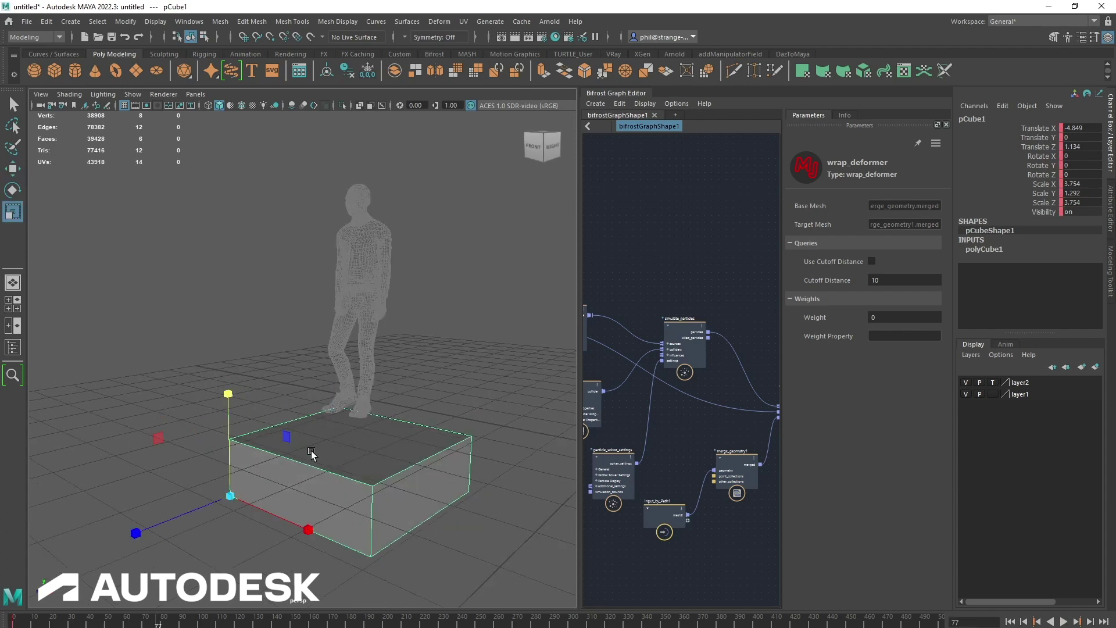
{"action": "left_click_drag", "start_coordinate": [228, 388], "coordinate": [239, 255]}
{"action": "left_click_drag", "start_coordinate": [227, 395], "coordinate": [227, 368]}
{"action": "left_click_drag", "start_coordinate": [347, 391], "coordinate": [335, 419], "text": "alt"}
{"action": "left_click_drag", "start_coordinate": [222, 439], "coordinate": [219, 412]}
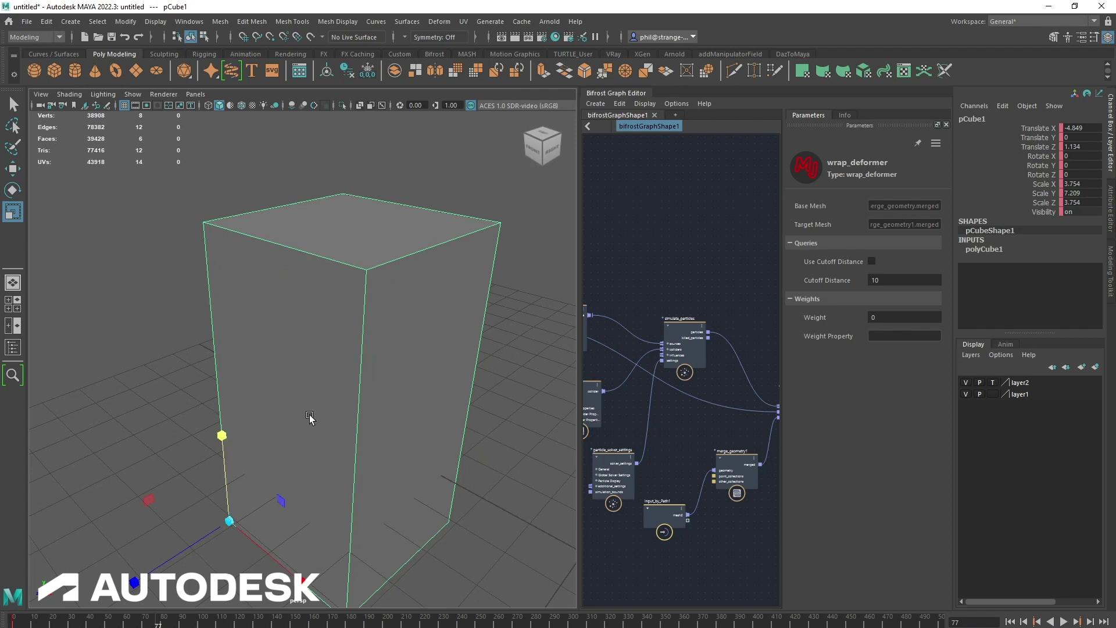
{"action": "left_click_drag", "start_coordinate": [308, 419], "coordinate": [408, 449], "text": "alt"}
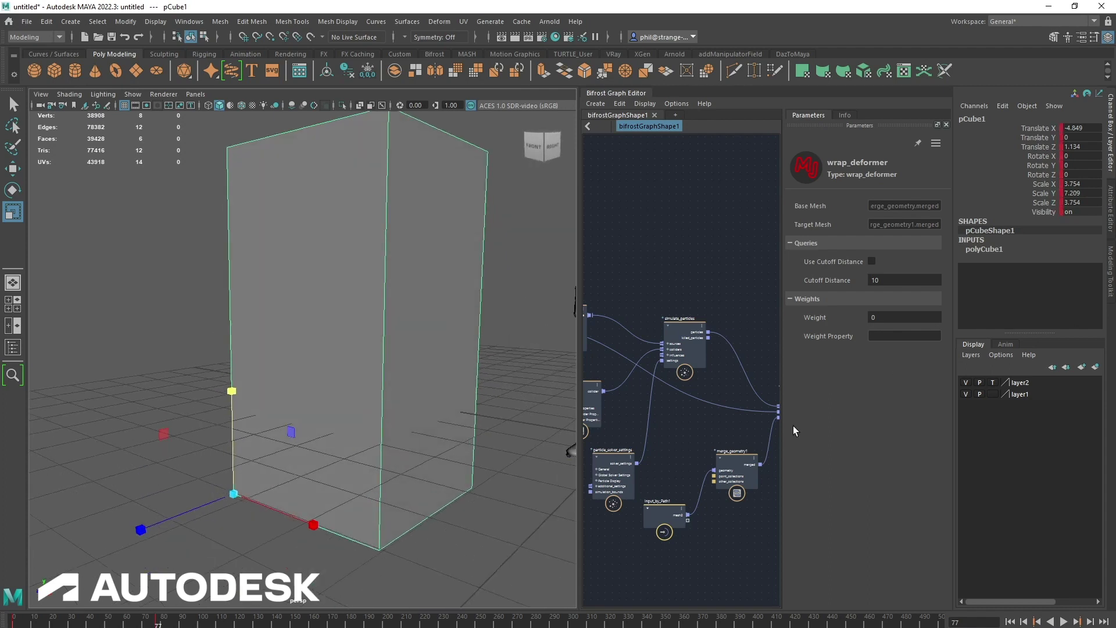
Step: Put the cube on a new display layer and set that layer to template display
{"action": "left_click", "coordinate": [1096, 368]}
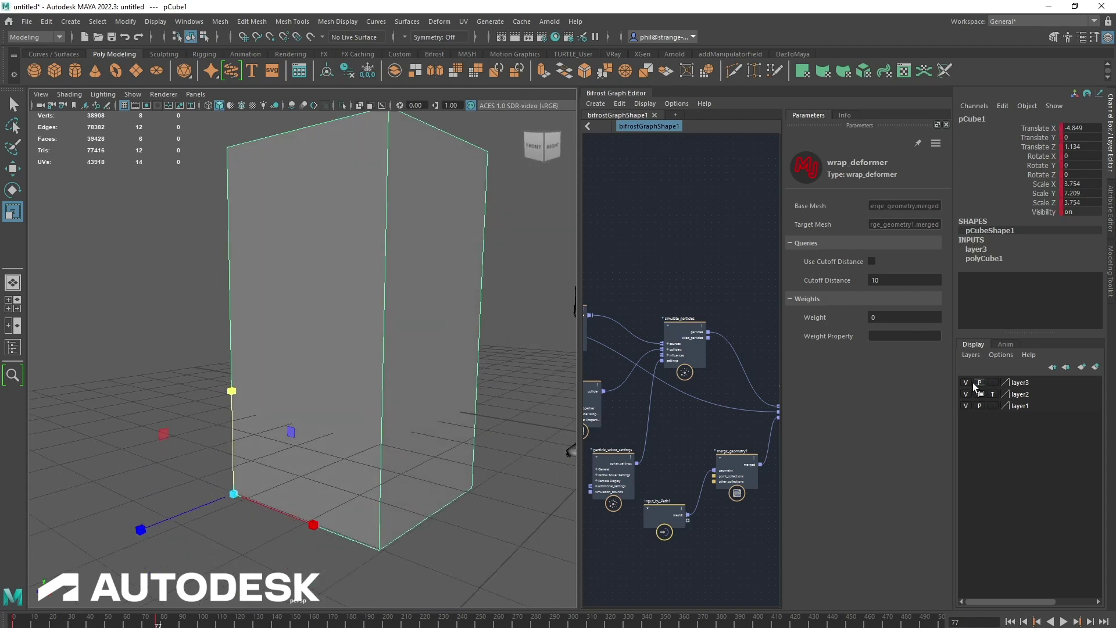
{"action": "left_click", "coordinate": [992, 383]}
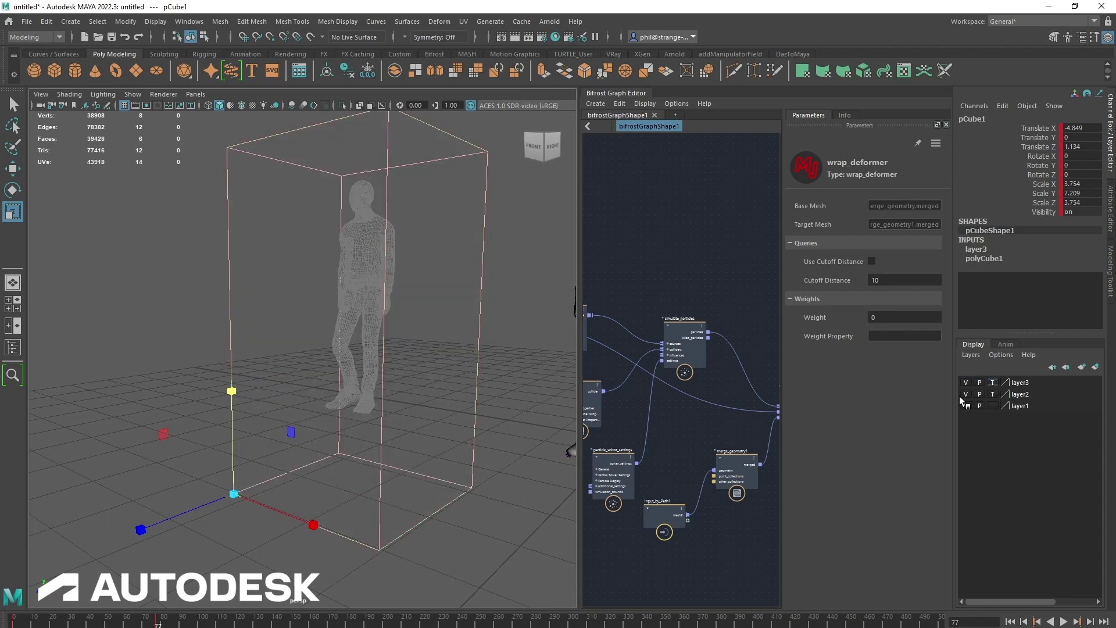
{"action": "left_click_drag", "start_coordinate": [419, 447], "coordinate": [427, 459], "text": "alt"}
{"action": "right_click_drag", "start_coordinate": [427, 459], "coordinate": [379, 450], "text": "alt"}
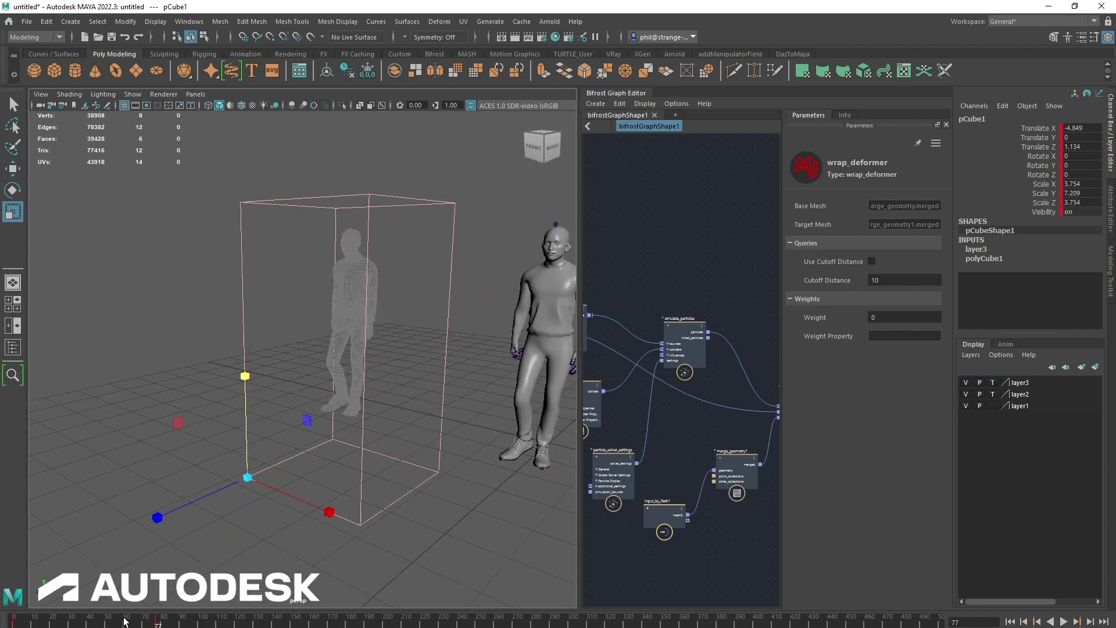
Step: Return to frame 0 and raise the cube to a Translate Y of about 0.41, toward the character's feet
{"action": "left_click_drag", "start_coordinate": [123, 622], "coordinate": [3, 614]}
{"action": "left_click_drag", "start_coordinate": [381, 475], "coordinate": [411, 451], "text": "alt"}
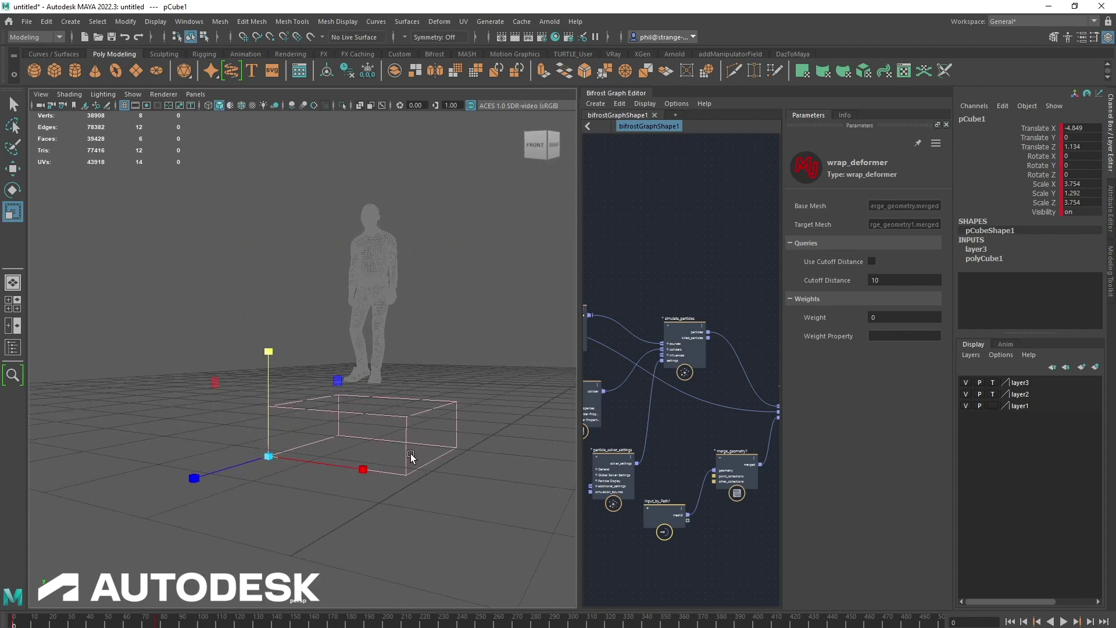
{"action": "key", "text": "w"}
{"action": "left_click_drag", "start_coordinate": [268, 428], "coordinate": [269, 412]}
{"action": "left_click_drag", "start_coordinate": [269, 412], "coordinate": [253, 445], "text": "alt"}
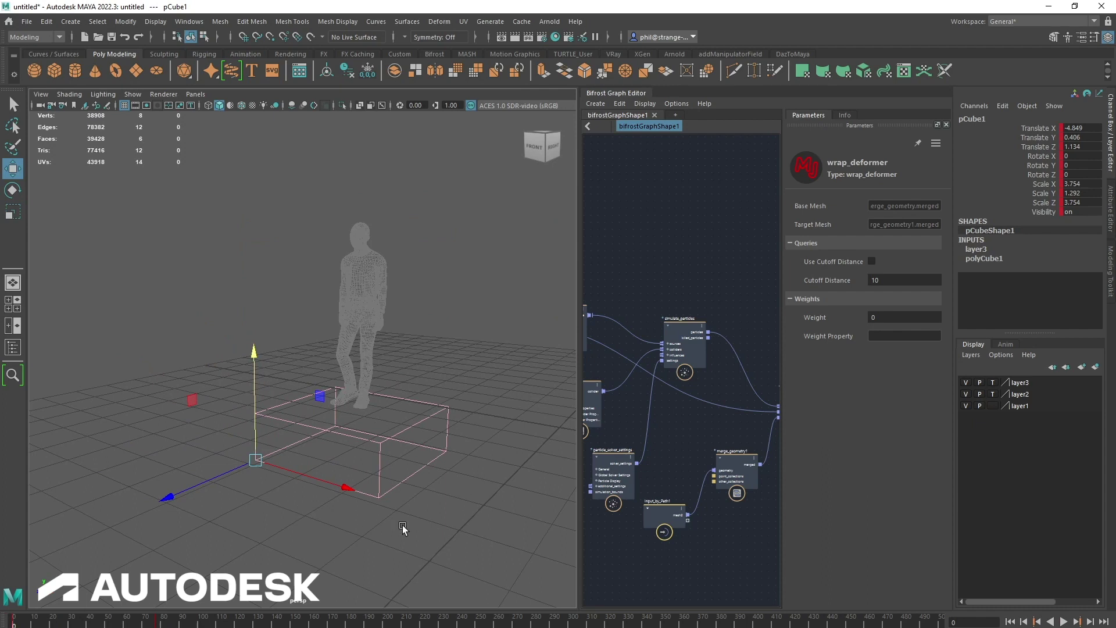
{"action": "left_click_drag", "start_coordinate": [406, 528], "coordinate": [480, 528], "text": "alt"}
Step: Widen the Bifrost graph area and rename the cube kill
{"action": "left_click_drag", "start_coordinate": [583, 340], "coordinate": [391, 345]}
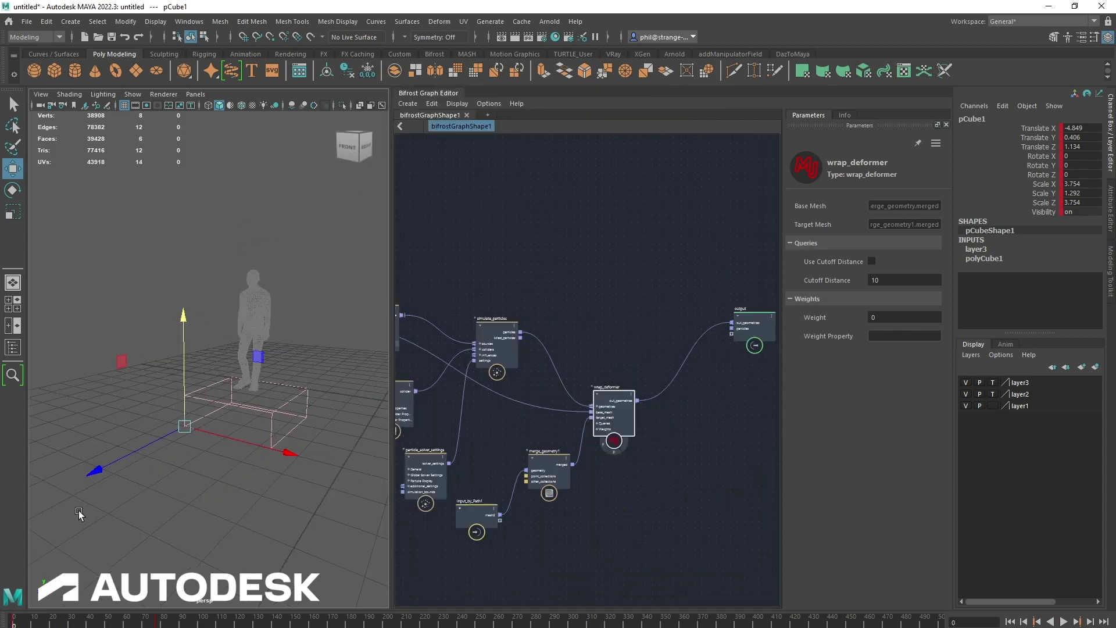
{"action": "left_click", "coordinate": [13, 348]}
{"action": "left_click_drag", "start_coordinate": [514, 5], "coordinate": [257, 119]}
{"action": "scroll", "coordinate": [308, 312], "scroll_direction": "down", "scroll_amount": 2}
{"action": "double_click", "coordinate": [249, 337]}
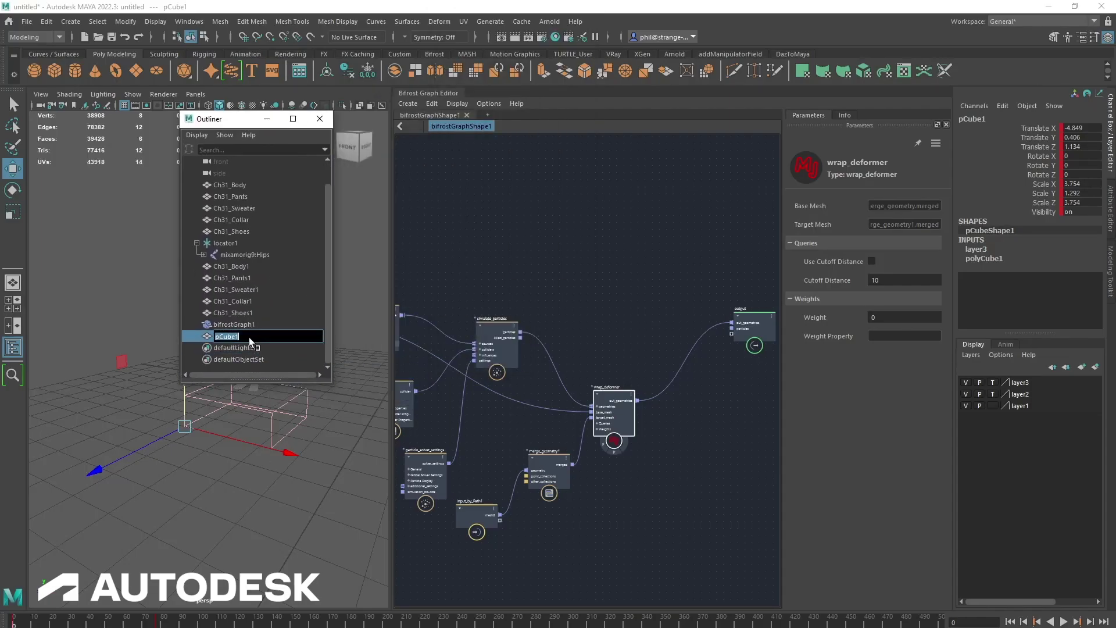
{"action": "key", "text": "Return"}
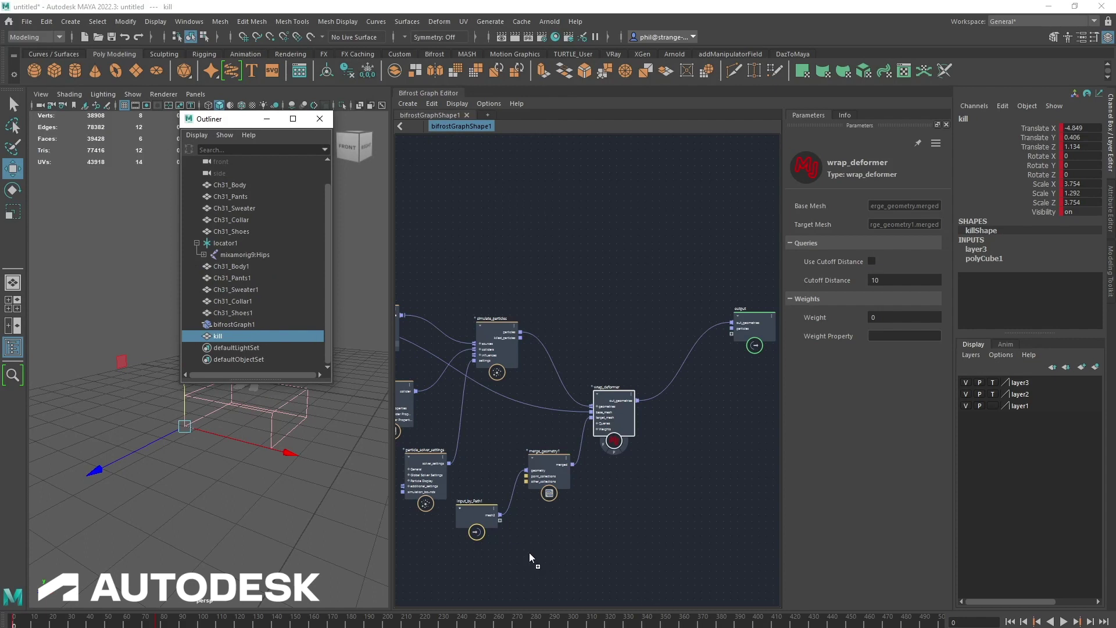
Step: Bring the kill mesh into the Bifrost graph as an input node and place it near the collider node
{"action": "middle_click_drag", "start_coordinate": [529, 558], "coordinate": [529, 559]}
{"action": "left_click_drag", "start_coordinate": [517, 566], "coordinate": [435, 551]}
{"action": "middle_click_drag", "start_coordinate": [573, 533], "coordinate": [781, 504], "text": "alt"}
{"action": "scroll", "coordinate": [779, 504], "scroll_direction": "up", "scroll_amount": 1}
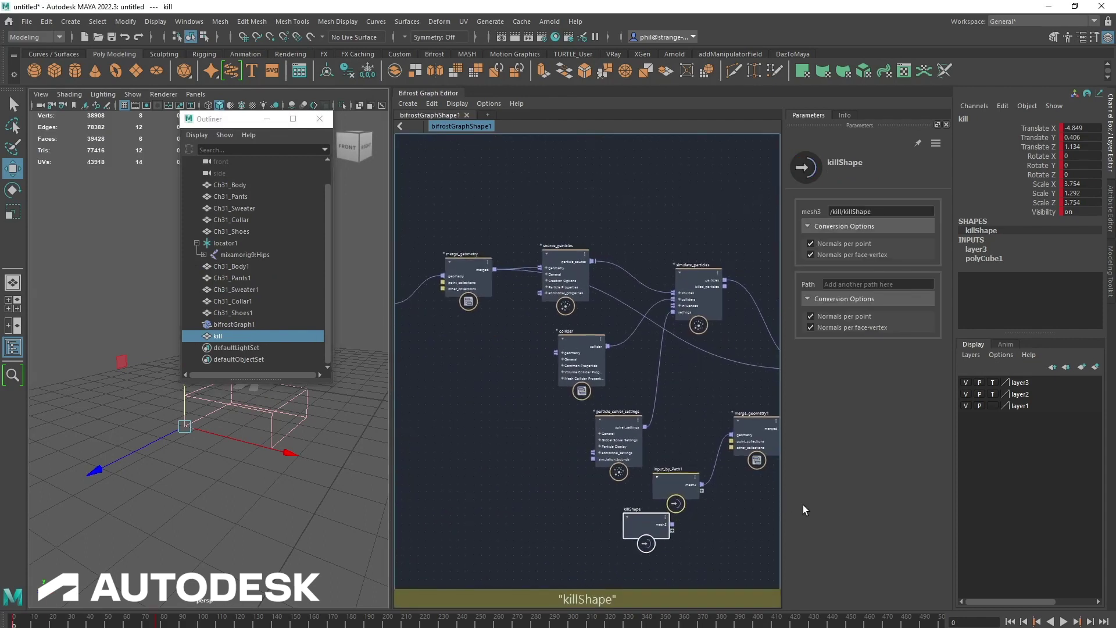
{"action": "left_click_drag", "start_coordinate": [647, 528], "coordinate": [450, 434]}
{"action": "middle_click_drag", "start_coordinate": [557, 435], "coordinate": [592, 465], "text": "alt"}
{"action": "scroll", "coordinate": [592, 465], "scroll_direction": "up", "scroll_amount": 1}
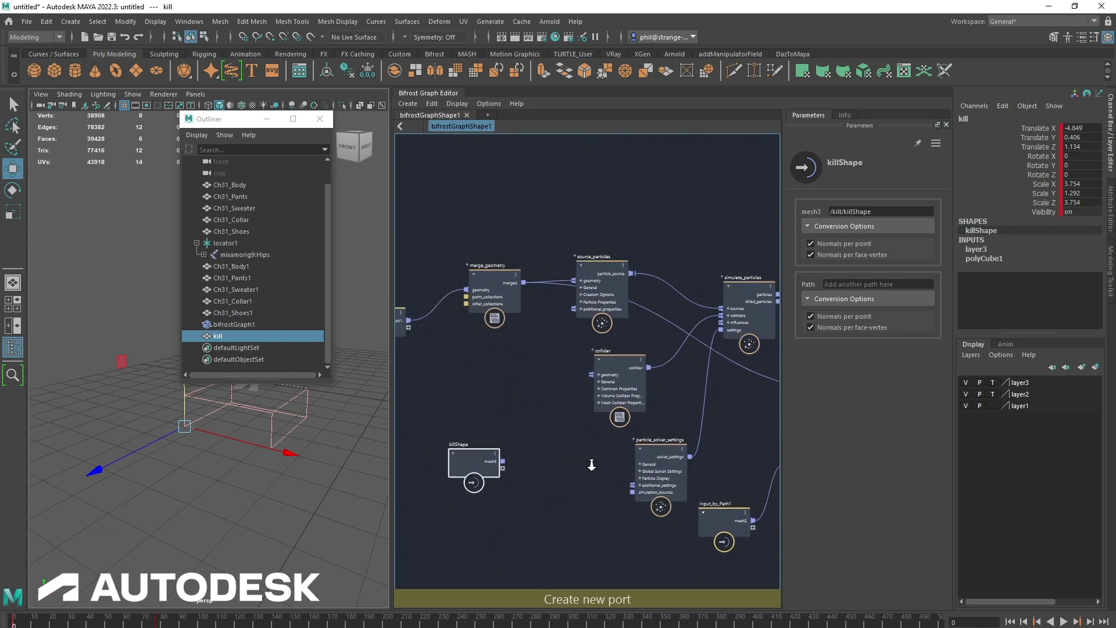
{"action": "right_click_drag", "start_coordinate": [592, 464], "coordinate": [605, 466], "text": "alt"}
{"action": "middle_click_drag", "start_coordinate": [593, 465], "coordinate": [586, 463], "text": "alt"}
{"action": "left_click", "coordinate": [260, 120]}
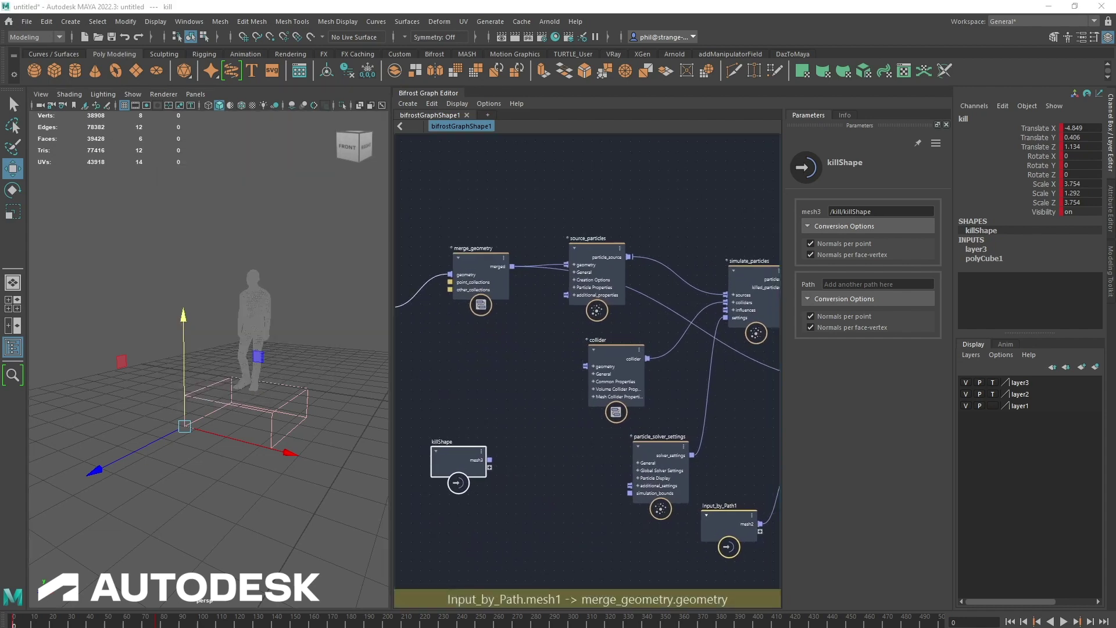
{"action": "middle_click_drag", "start_coordinate": [528, 407], "coordinate": [514, 371]}
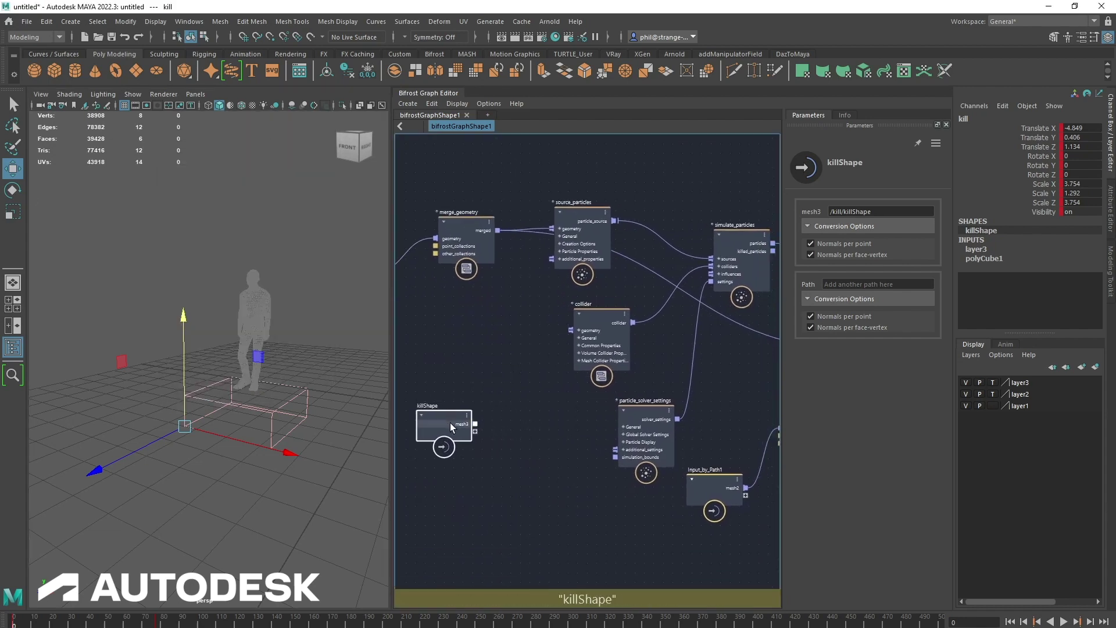
Step: Add a mask_influence node to the graph, look at its documentation, and place it below the killShape node
{"action": "left_click", "coordinate": [510, 467]}
{"action": "key", "text": "Tab"}
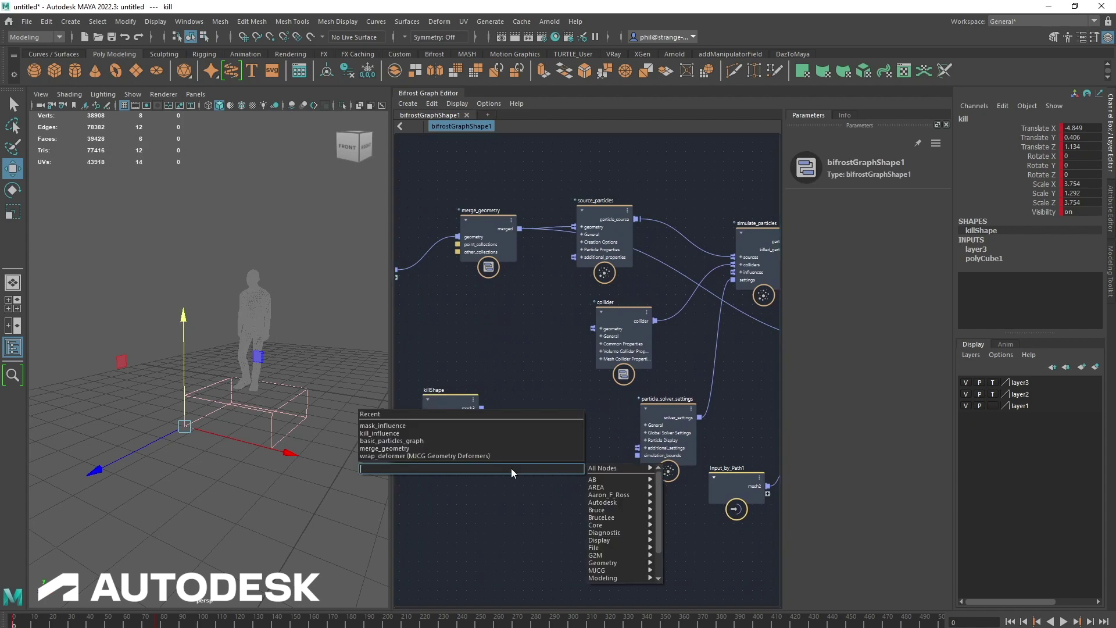
{"action": "type", "text": "mask"}
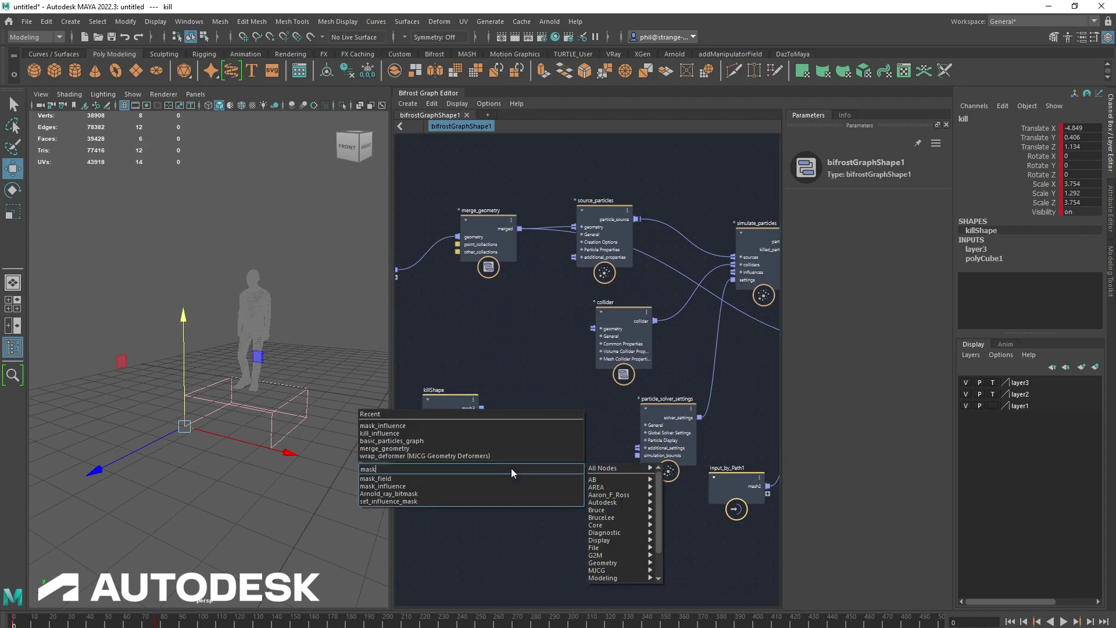
{"action": "left_click", "coordinate": [438, 485]}
{"action": "left_click_drag", "start_coordinate": [508, 480], "coordinate": [522, 445]}
{"action": "left_click_drag", "start_coordinate": [444, 399], "coordinate": [413, 366]}
{"action": "left_click_drag", "start_coordinate": [526, 444], "coordinate": [540, 440]}
{"action": "left_click", "coordinate": [844, 115]}
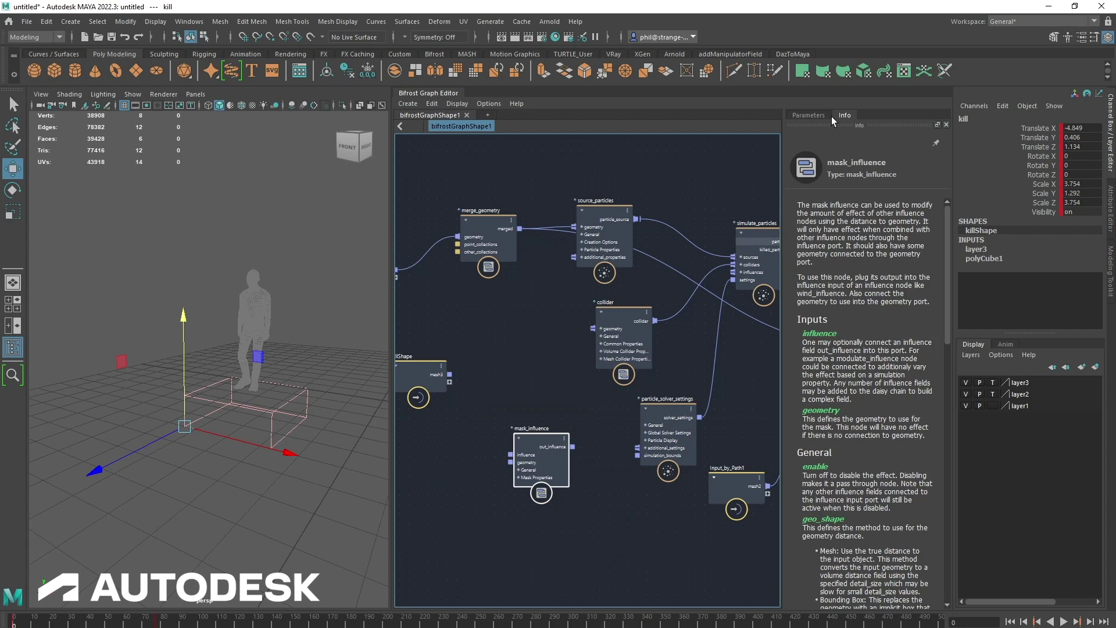
{"action": "left_click", "coordinate": [822, 117]}
{"action": "left_click_drag", "start_coordinate": [531, 466], "coordinate": [503, 480]}
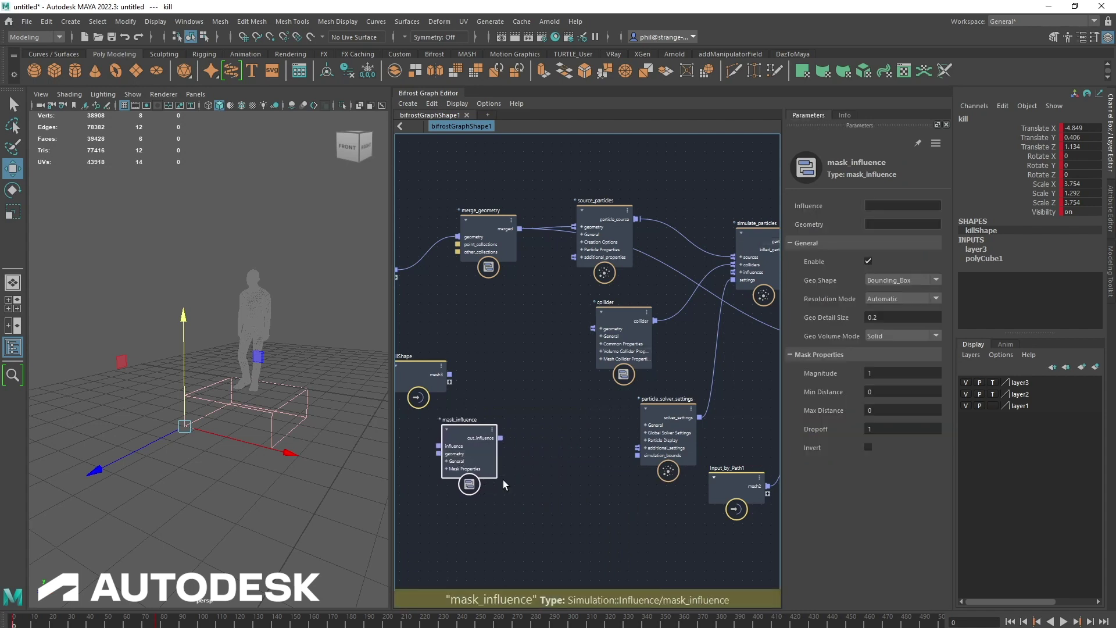
Step: Add a kill_influence node and wire mask_influence through it into the influences input of simulate_particles
{"action": "left_click", "coordinate": [552, 467]}
{"action": "key", "text": "Tab"}
{"action": "type", "text": "ki"}
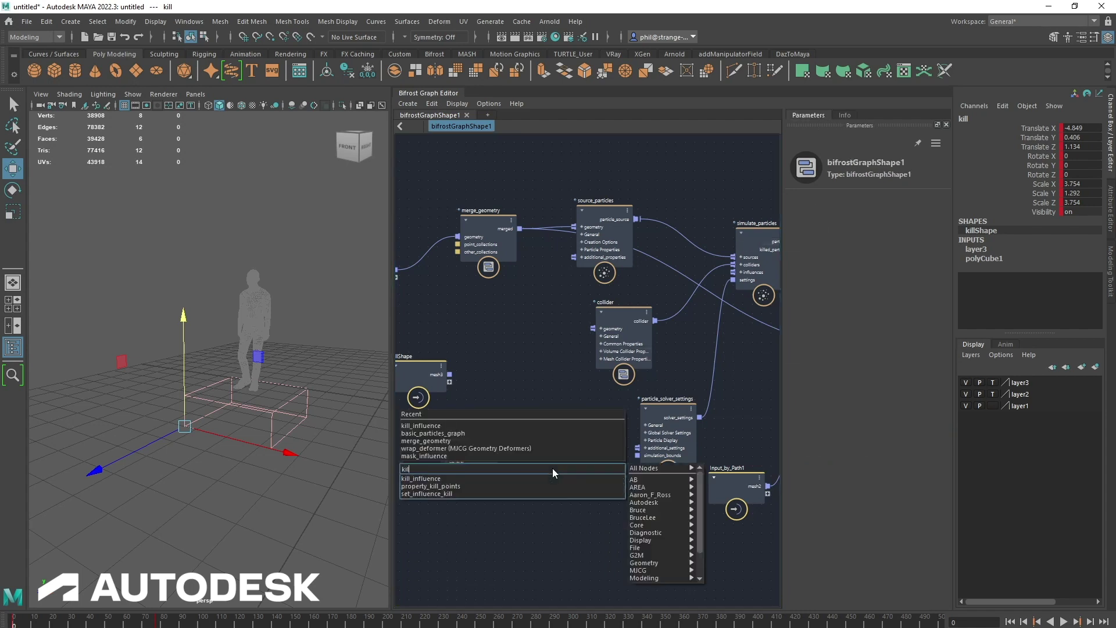
{"action": "left_click", "coordinate": [497, 477]}
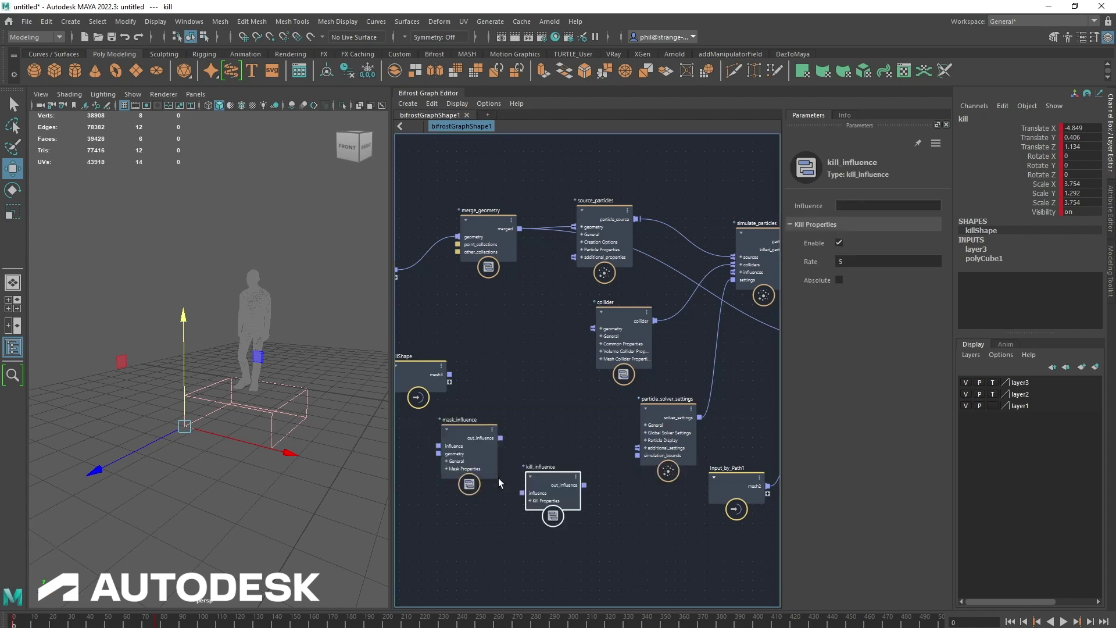
{"action": "left_click_drag", "start_coordinate": [552, 475], "coordinate": [542, 401]}
{"action": "left_click_drag", "start_coordinate": [500, 437], "coordinate": [748, 250]}
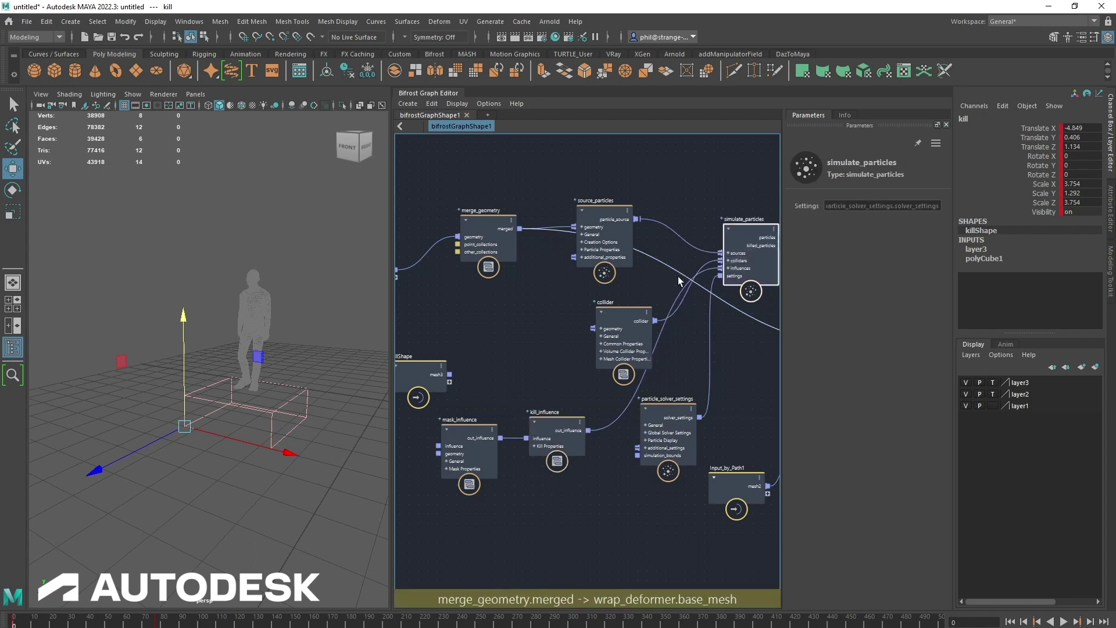
Step: Connect the killShape mesh output to the geometry input of mask_influence
{"action": "middle_click_drag", "start_coordinate": [539, 358], "coordinate": [619, 347]}
{"action": "left_click_drag", "start_coordinate": [540, 347], "coordinate": [459, 361]}
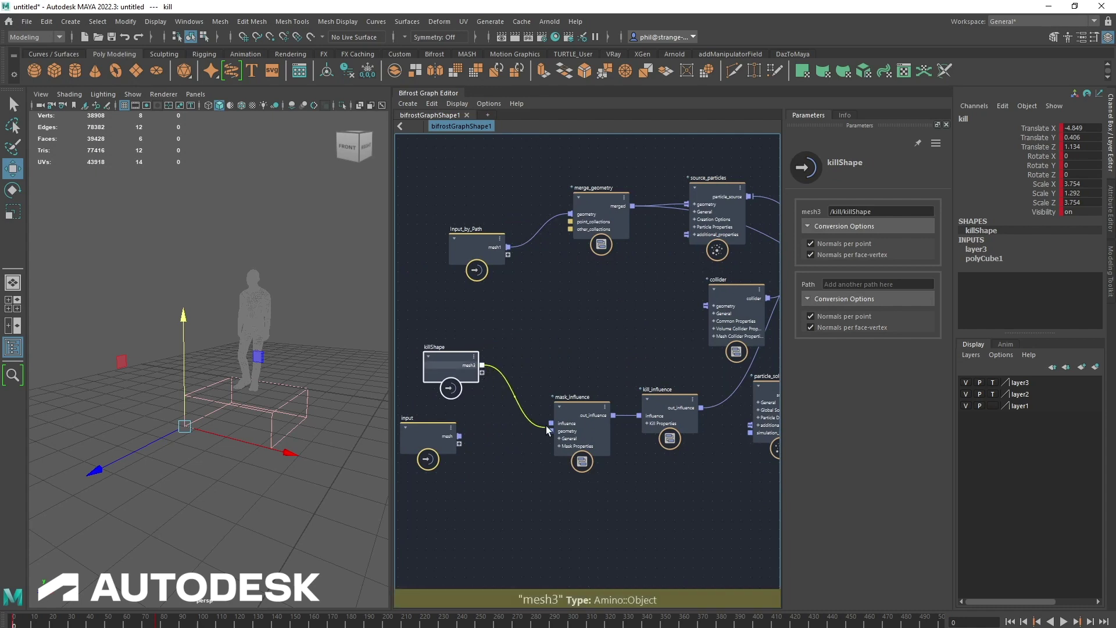
{"action": "left_click_drag", "start_coordinate": [546, 426], "coordinate": [567, 405]}
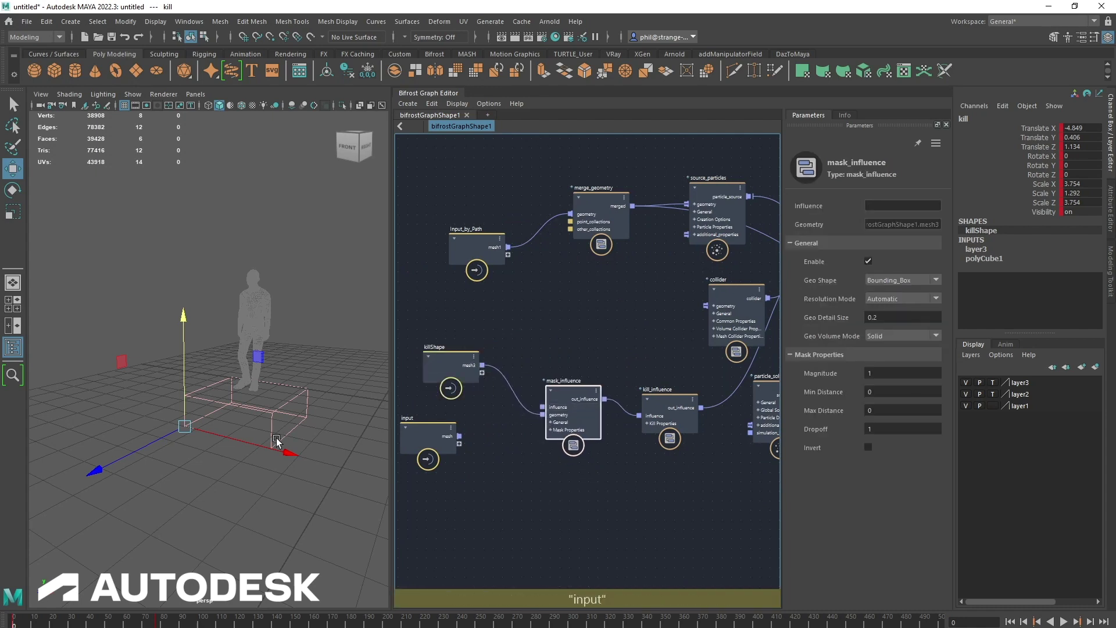
Step: Play the animation from the start to check how the growing cube affects the particles, stopping at frame 49
{"action": "scroll", "coordinate": [277, 442], "scroll_direction": "up", "scroll_amount": 5}
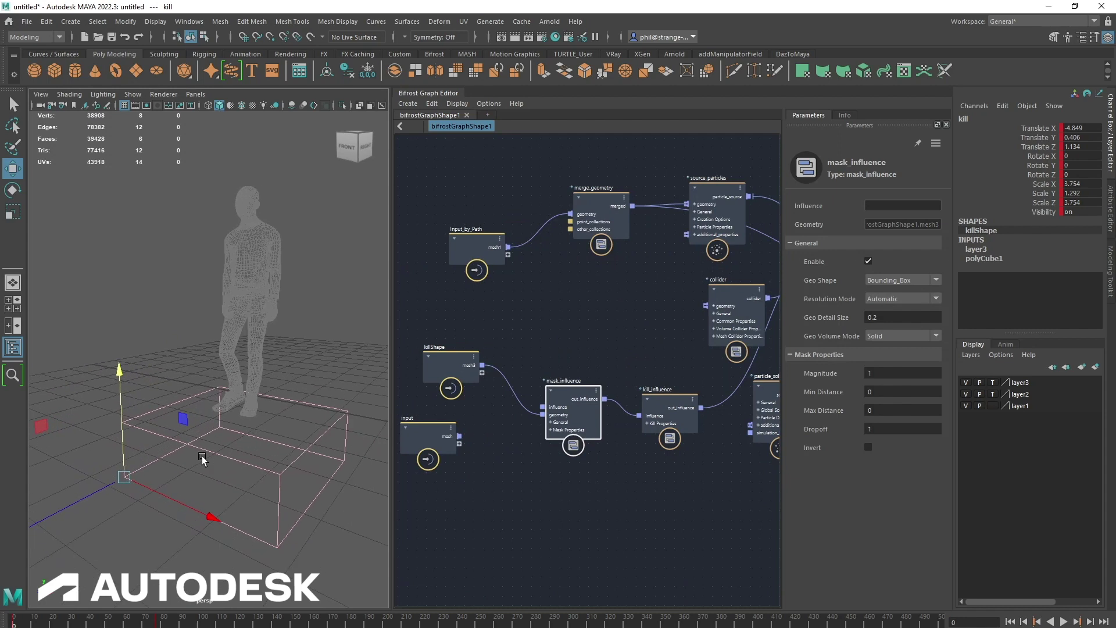
{"action": "scroll", "coordinate": [200, 458], "scroll_direction": "down", "scroll_amount": 2}
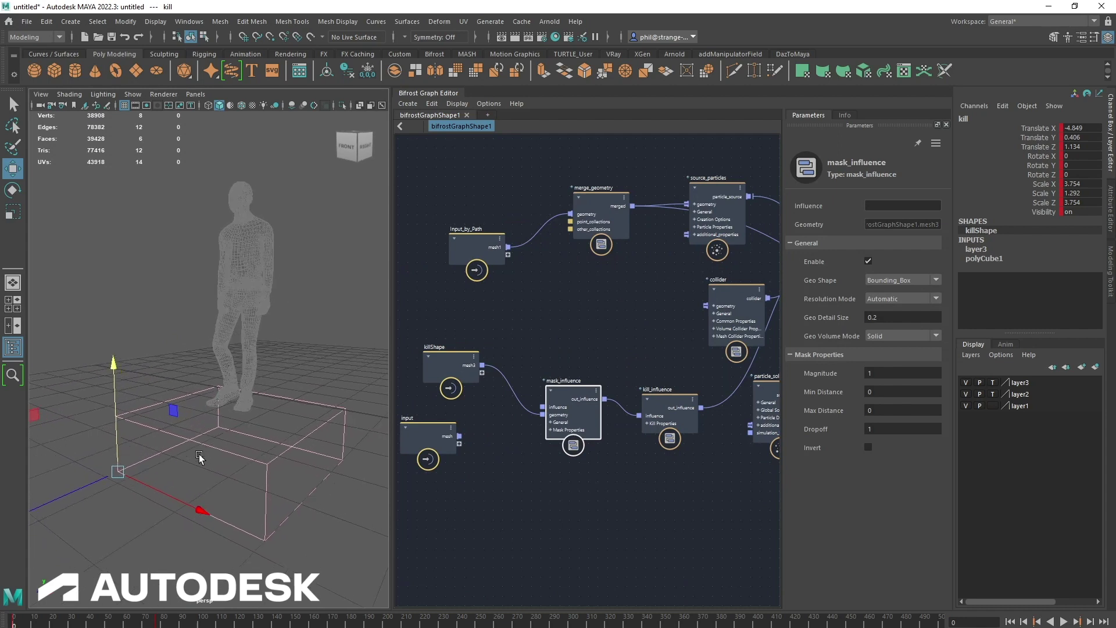
{"action": "left_click", "coordinate": [1063, 622]}
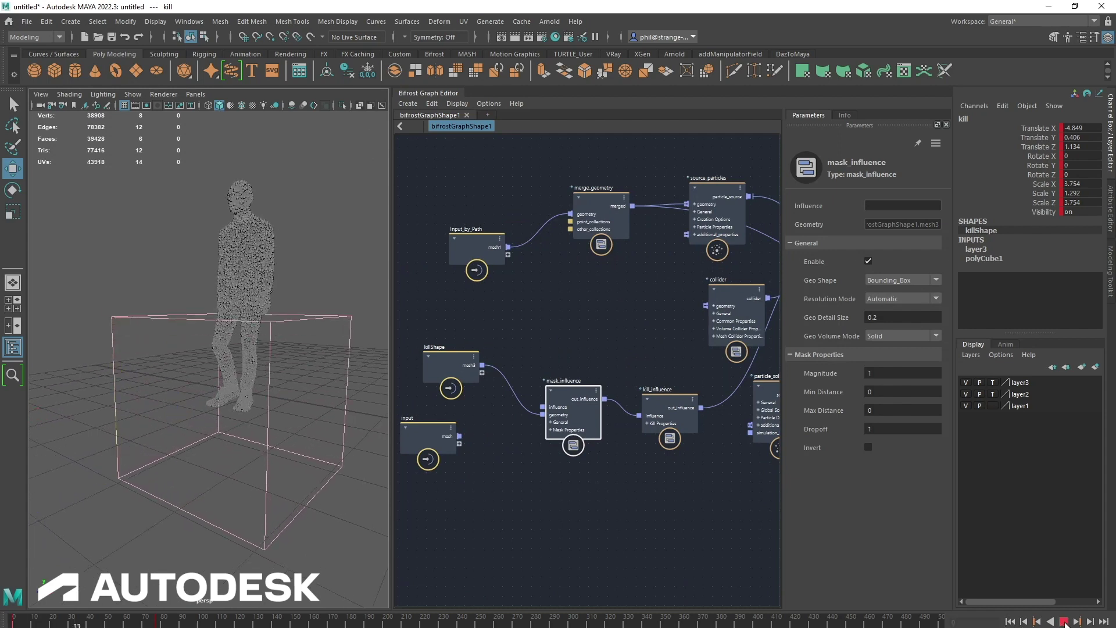
{"action": "left_click", "coordinate": [1064, 622]}
{"action": "left_click_drag", "start_coordinate": [261, 412], "coordinate": [258, 344], "text": "alt"}
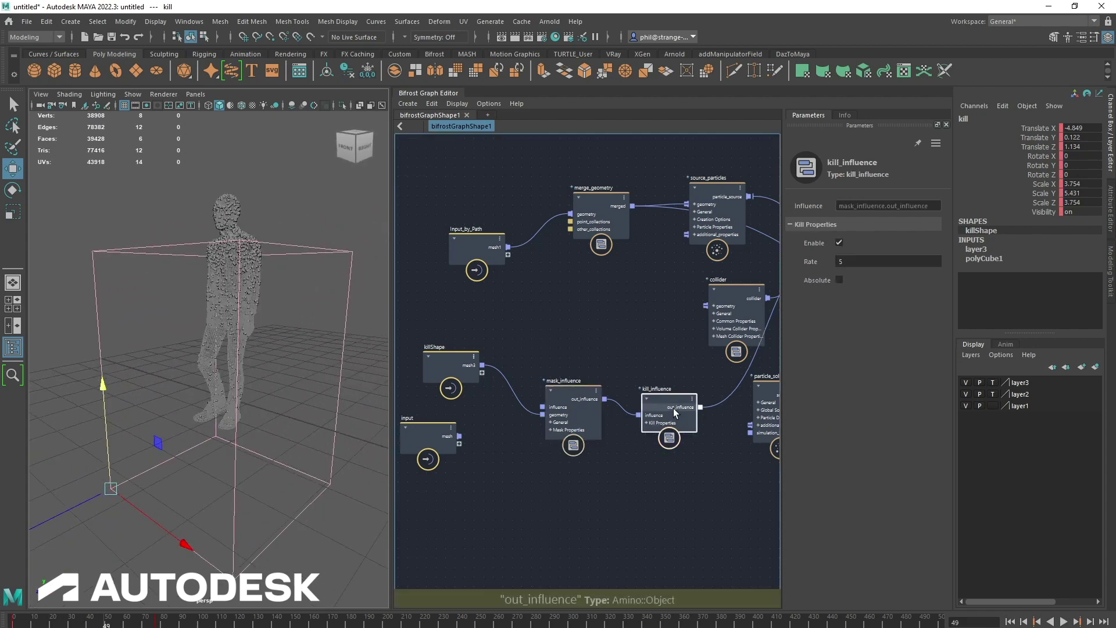
Step: Turn on Absolute for the kill_influence node and replay the animation from the start, stopping at frame 69
{"action": "left_click_drag", "start_coordinate": [668, 401], "coordinate": [664, 399]}
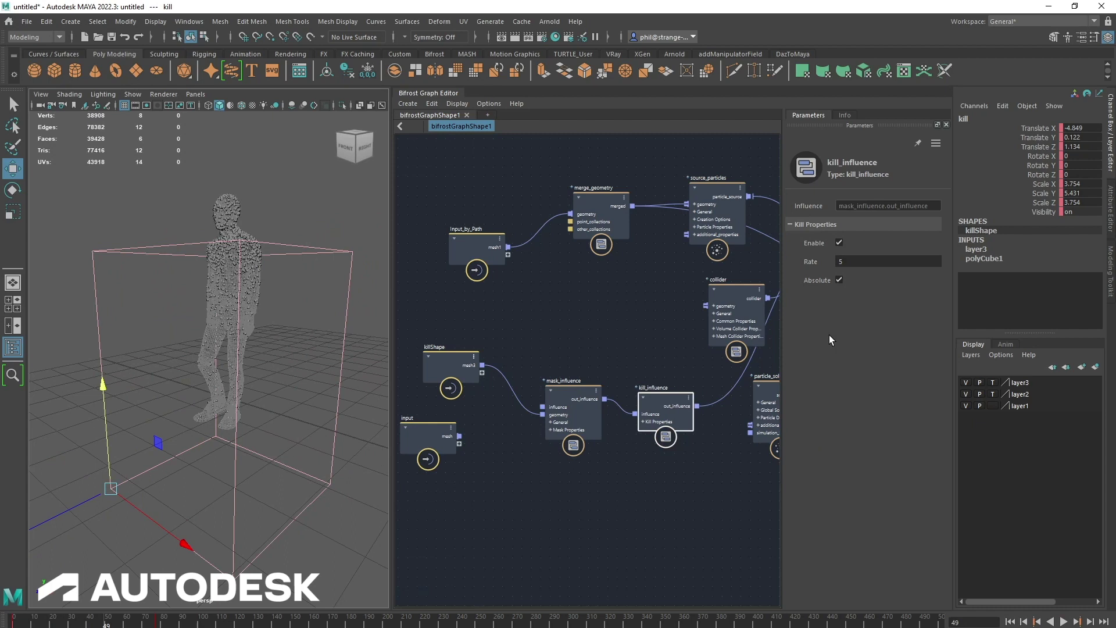
{"action": "left_click", "coordinate": [1011, 621]}
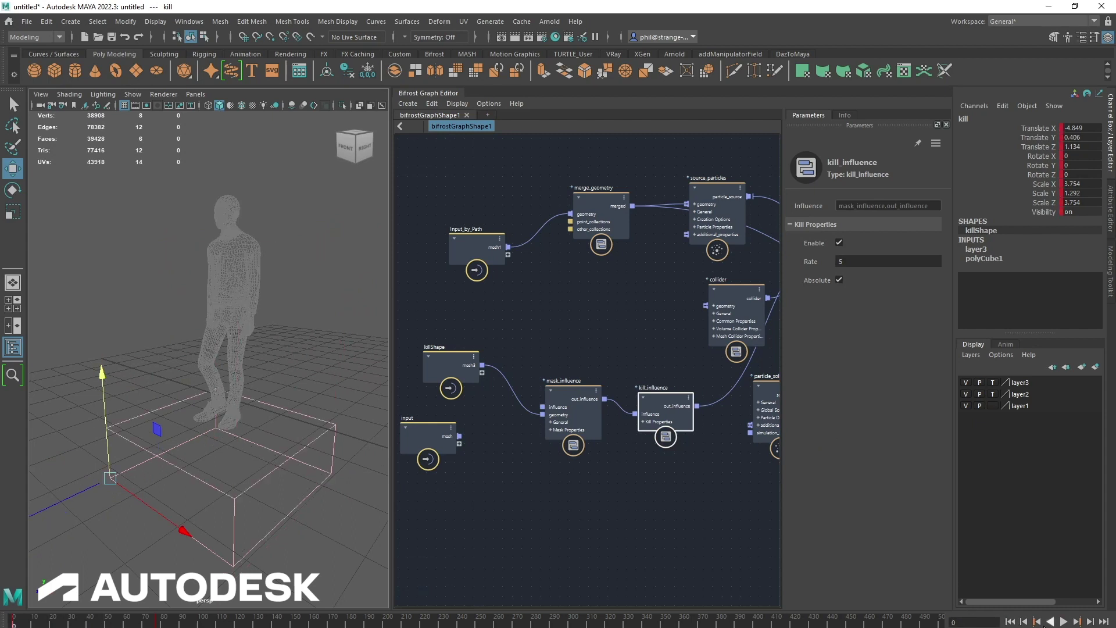
{"action": "left_click", "coordinate": [1063, 621]}
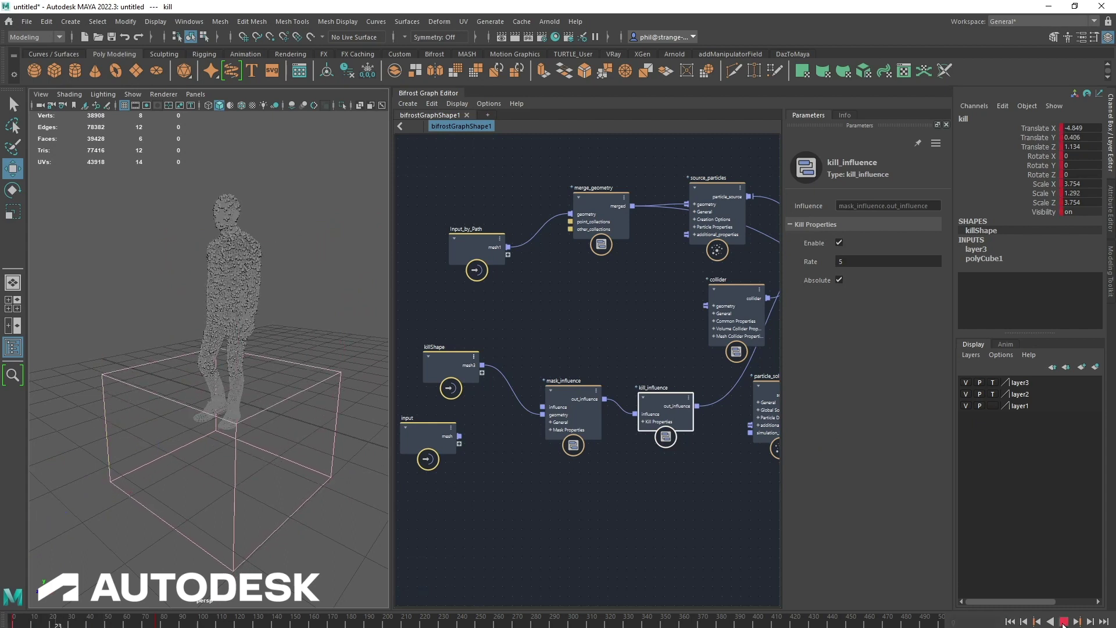
{"action": "left_click", "coordinate": [1063, 621]}
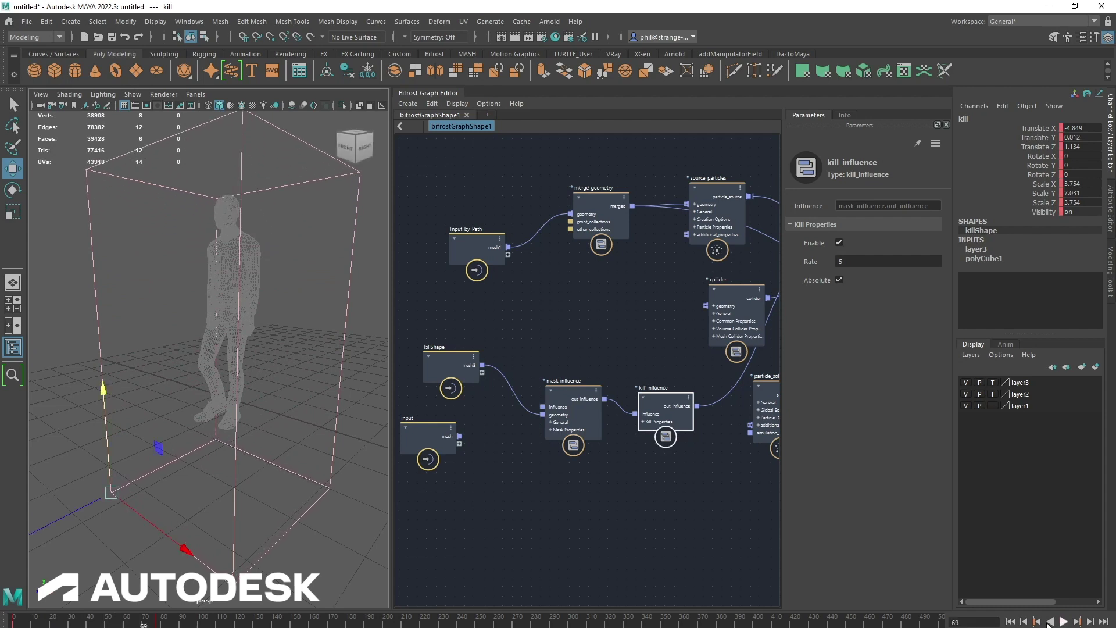
{"action": "left_click_drag", "start_coordinate": [223, 367], "coordinate": [220, 375], "text": "alt"}
Step: Turn on Invert in the mask_influence properties and replay the animation from the start, stopping at frame 86
{"action": "mouse_move", "coordinate": [561, 396]}
{"action": "left_mouse_down"}
{"action": "mouse_move", "coordinate": [552, 378]}
{"action": "mouse_move", "coordinate": [550, 388]}
{"action": "left_mouse_up"}
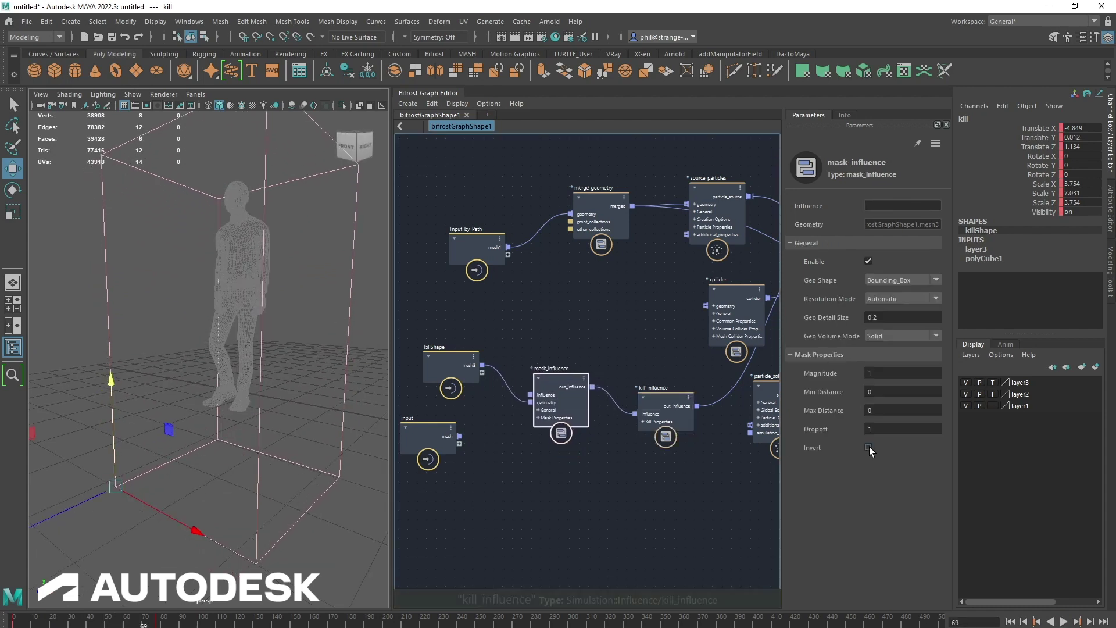
{"action": "left_click", "coordinate": [868, 447]}
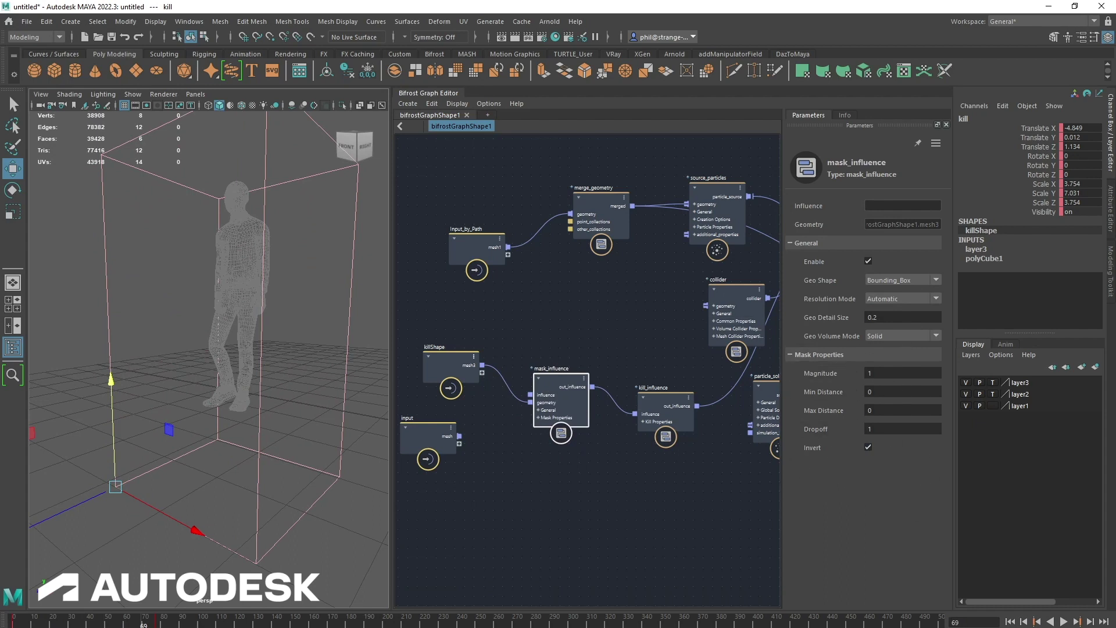
{"action": "left_click", "coordinate": [1010, 621]}
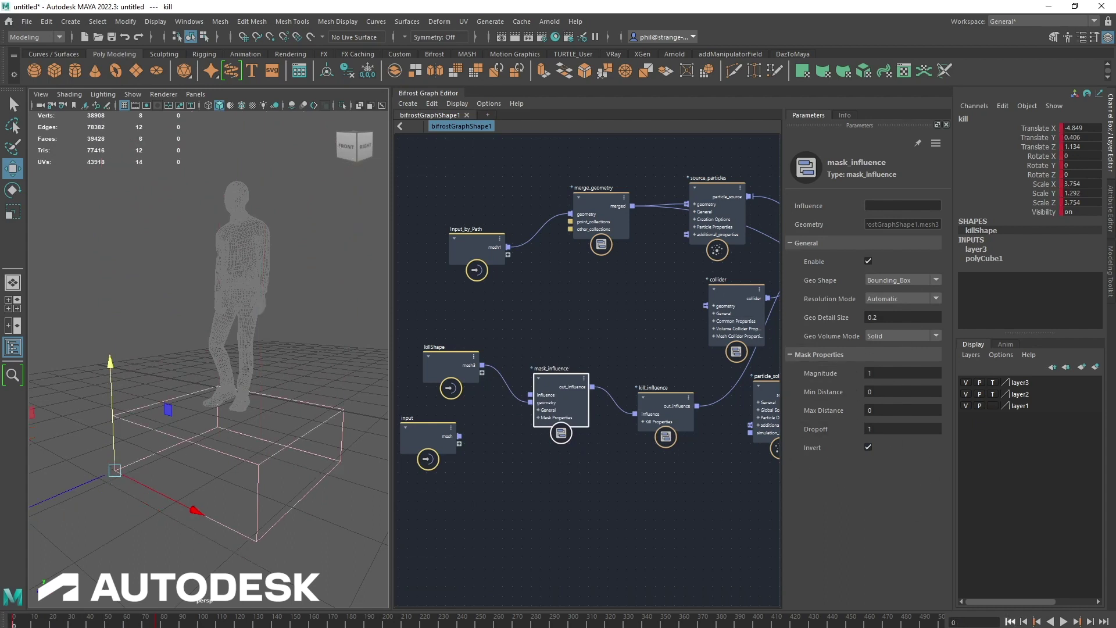
{"action": "left_click", "coordinate": [1063, 621]}
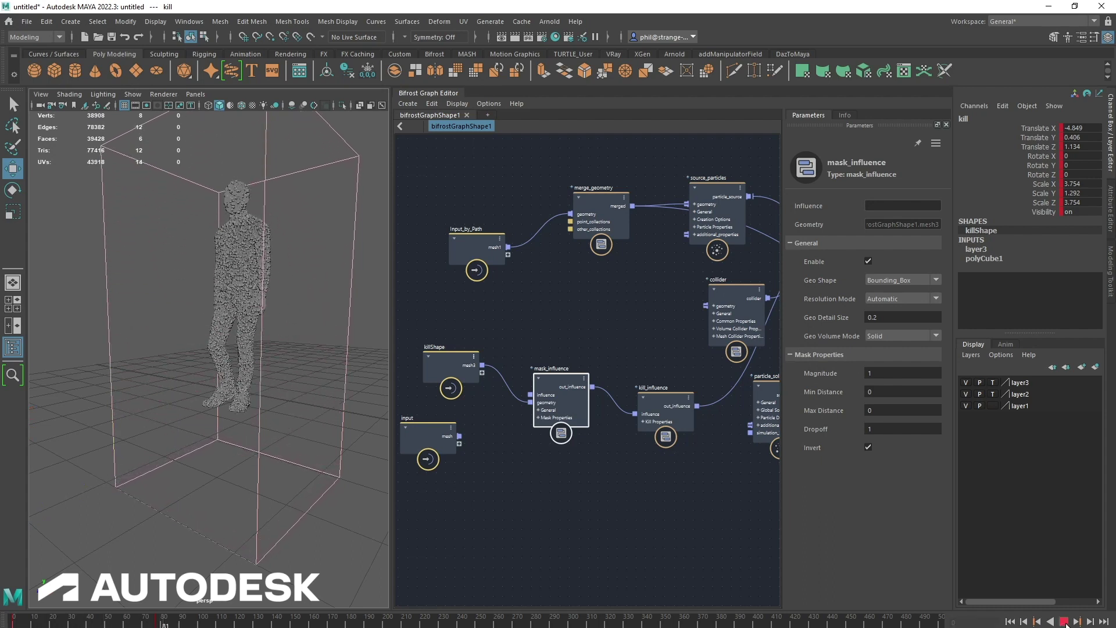
{"action": "left_click", "coordinate": [1064, 621]}
Step: Set the source_particles Rate to 1000 and replay the animation from the start, stopping at frame 65
{"action": "middle_click_drag", "start_coordinate": [616, 324], "coordinate": [559, 321]}
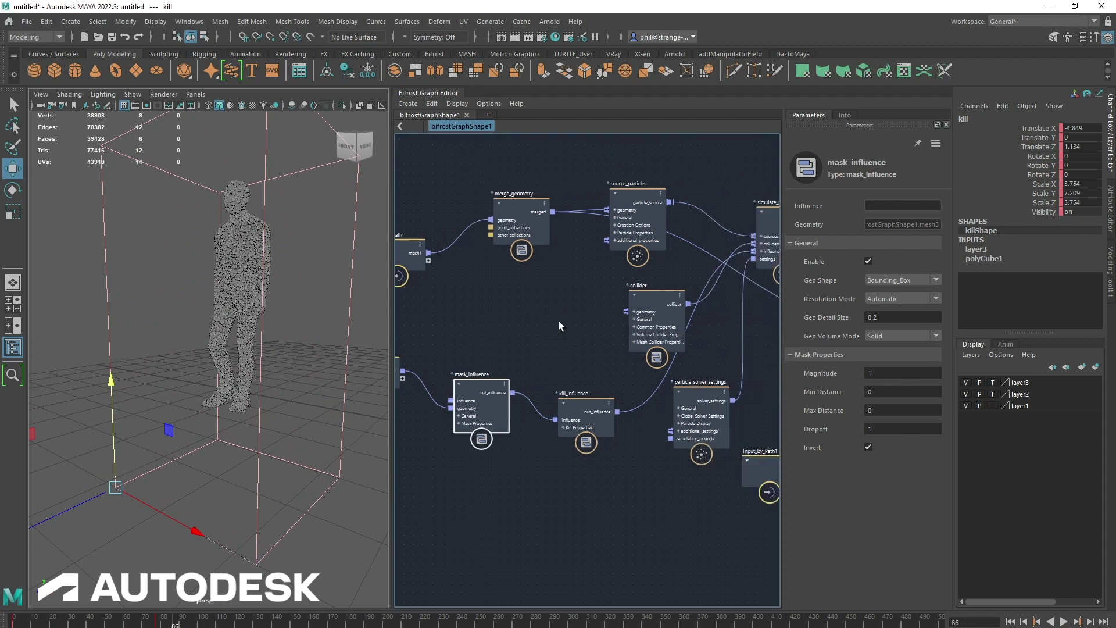
{"action": "left_click", "coordinate": [623, 226]}
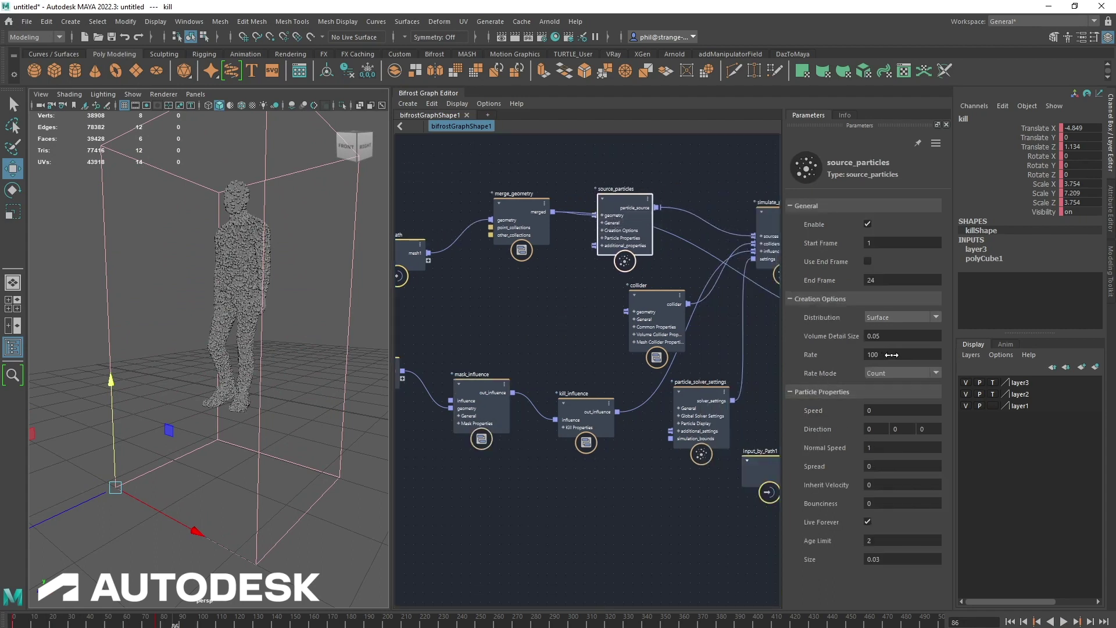
{"action": "left_click_drag", "start_coordinate": [885, 354], "coordinate": [891, 354]}
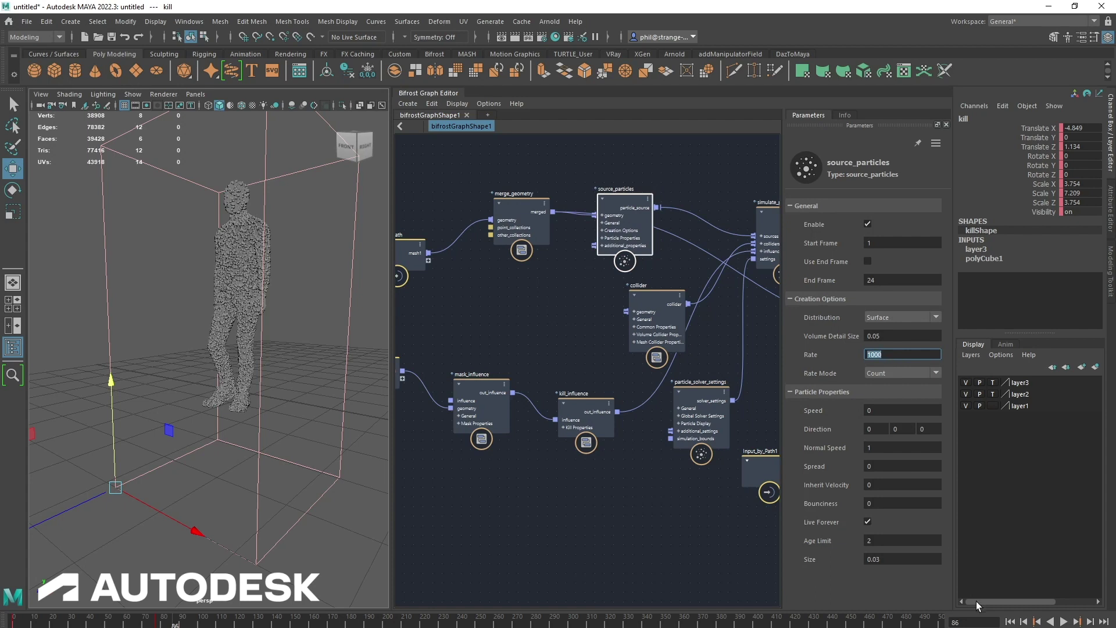
{"action": "left_click", "coordinate": [1011, 622]}
{"action": "left_click", "coordinate": [1062, 621]}
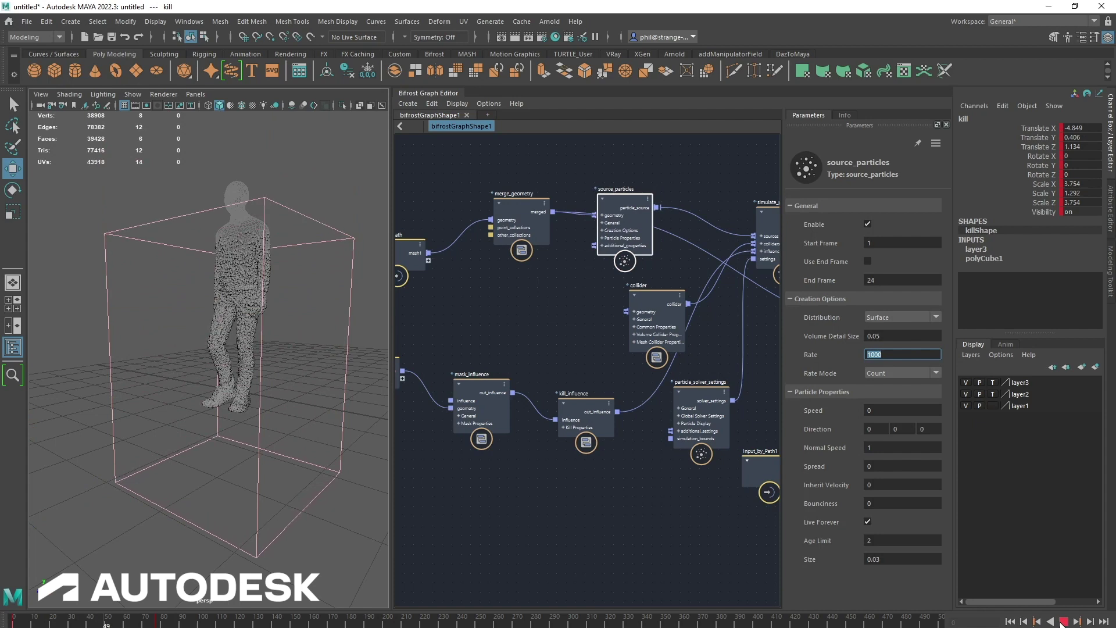
{"action": "left_click", "coordinate": [1063, 621]}
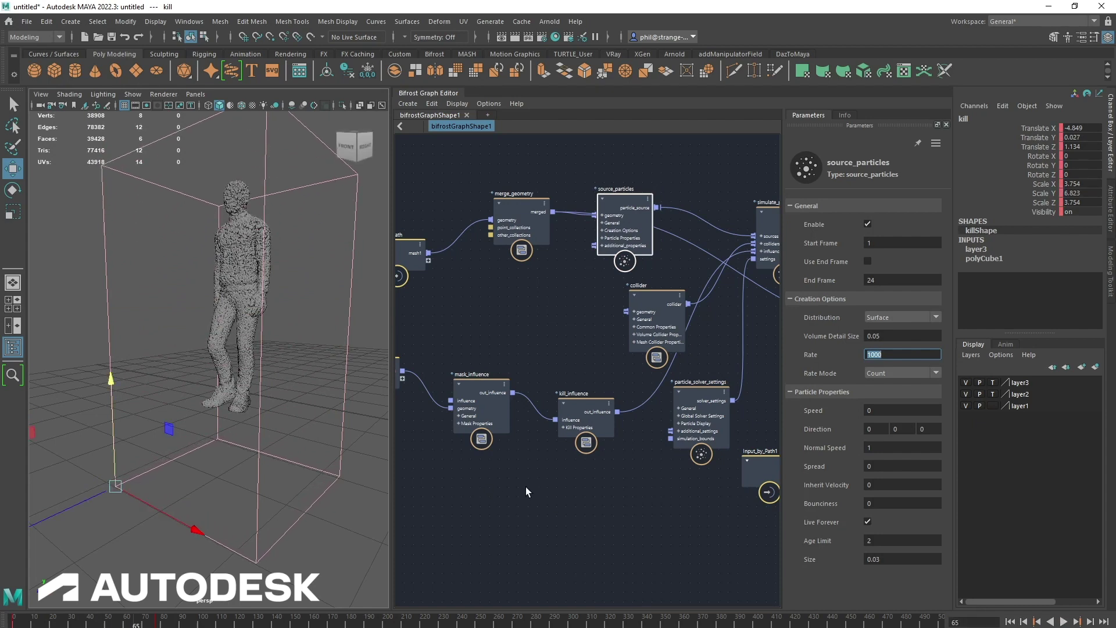
Step: Set the Weight of the wrap_deformer node to 1 to move the particles onto the animated character
{"action": "left_click_drag", "start_coordinate": [357, 495], "coordinate": [196, 477], "text": "alt"}
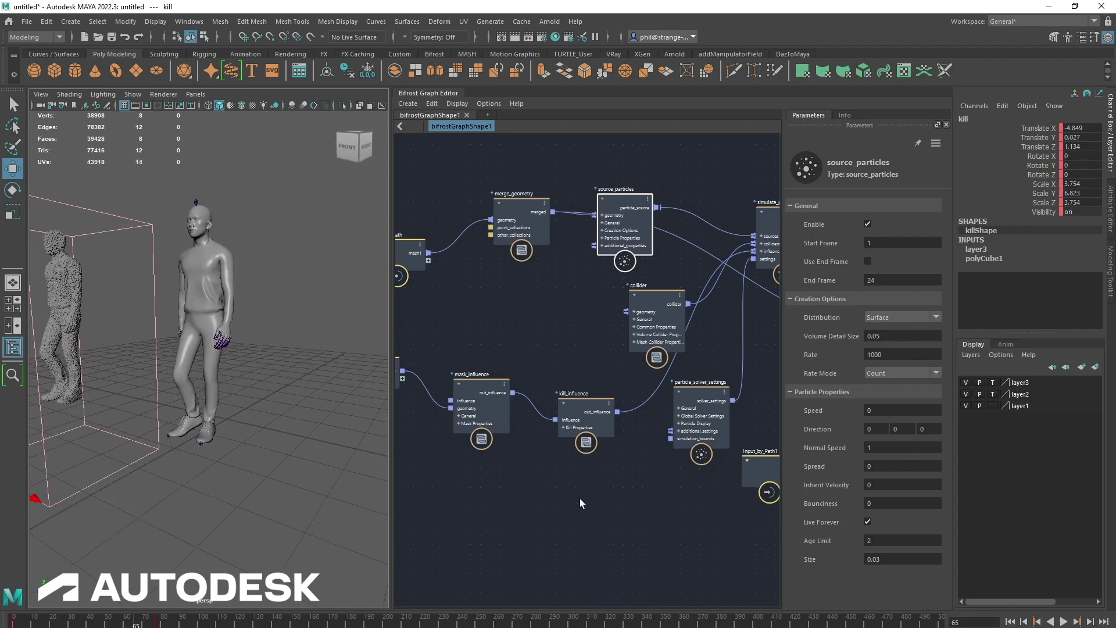
{"action": "middle_click_drag", "start_coordinate": [656, 509], "coordinate": [356, 494], "text": "alt"}
{"action": "middle_click_drag", "start_coordinate": [567, 475], "coordinate": [582, 481], "text": "alt"}
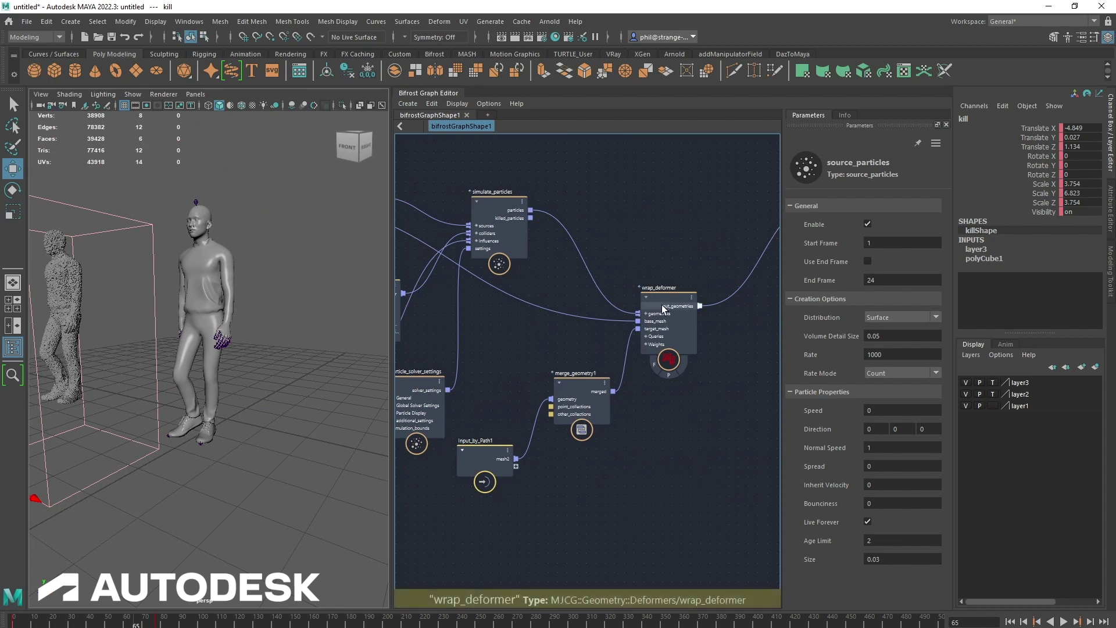
{"action": "left_click_drag", "start_coordinate": [663, 309], "coordinate": [667, 293]}
{"action": "middle_click_drag", "start_coordinate": [654, 435], "coordinate": [597, 442], "text": "alt"}
{"action": "double_click", "coordinate": [878, 317]}
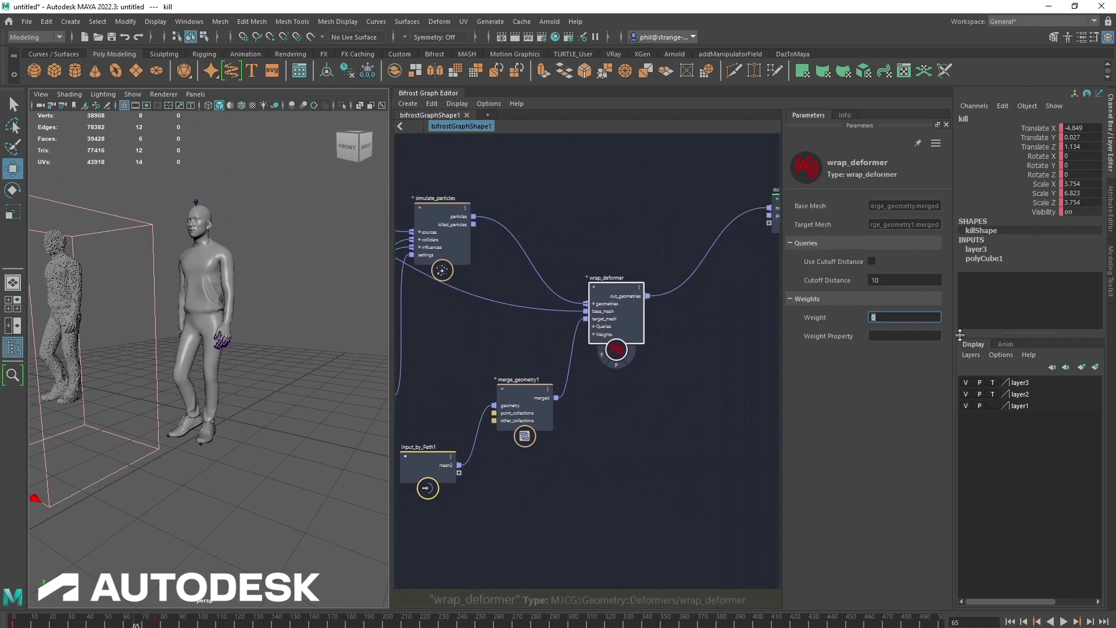
{"action": "type", "text": "1"}
{"action": "key", "text": "Return"}
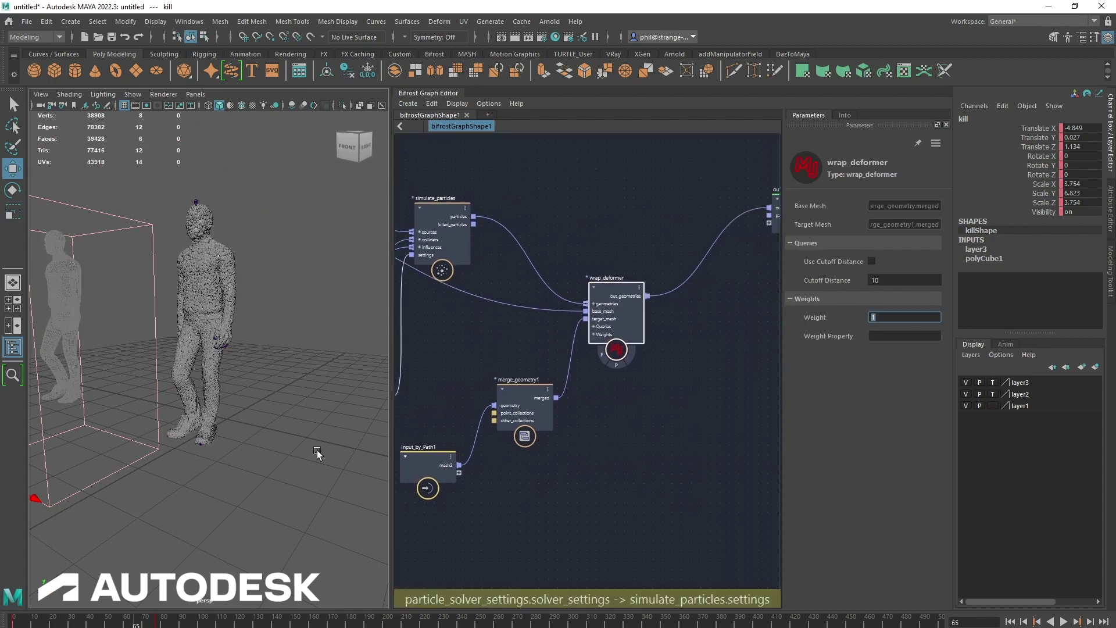
Step: Widen the viewport, return to the first frame, and hide layer1, layer2, layer3 and all joints
{"action": "left_click_drag", "start_coordinate": [392, 402], "coordinate": [715, 413]}
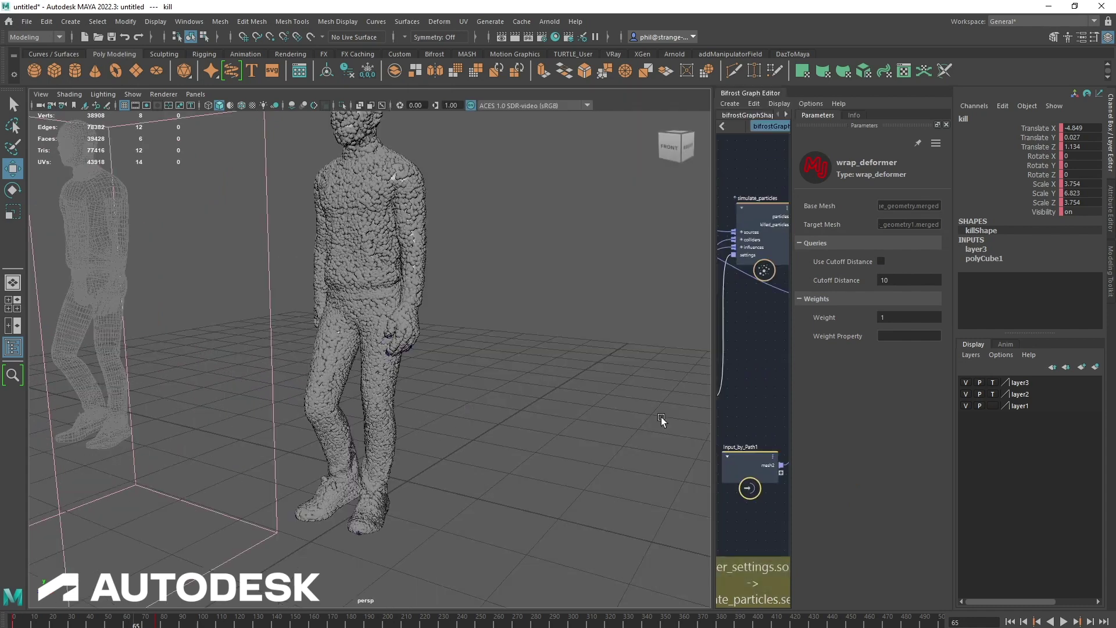
{"action": "middle_click_drag", "start_coordinate": [546, 423], "coordinate": [510, 433], "text": "alt"}
{"action": "right_click_drag", "start_coordinate": [511, 433], "coordinate": [302, 433], "text": "alt"}
{"action": "middle_click_drag", "start_coordinate": [302, 433], "coordinate": [465, 436], "text": "alt"}
{"action": "right_click_drag", "start_coordinate": [465, 435], "coordinate": [452, 441], "text": "alt"}
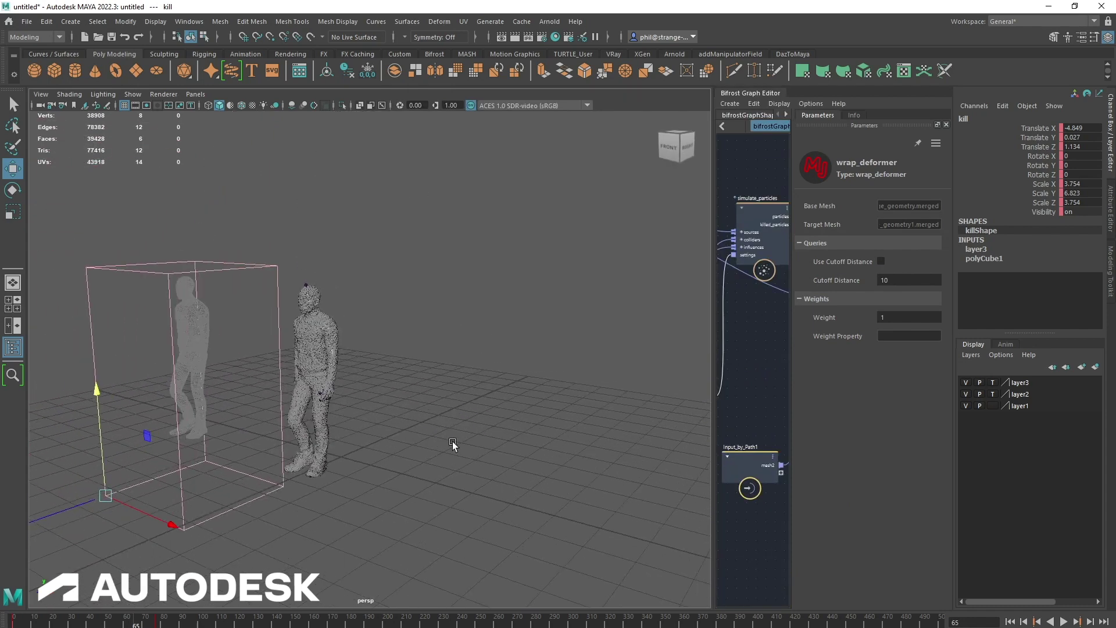
{"action": "left_click", "coordinate": [1010, 621]}
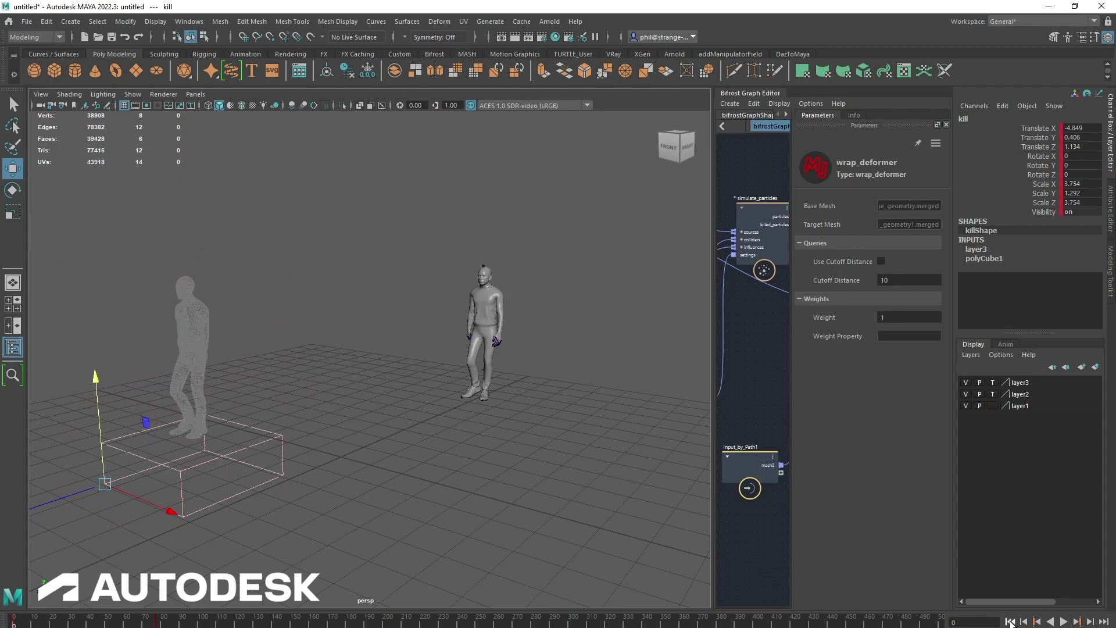
{"action": "left_click_drag", "start_coordinate": [963, 405], "coordinate": [967, 385]}
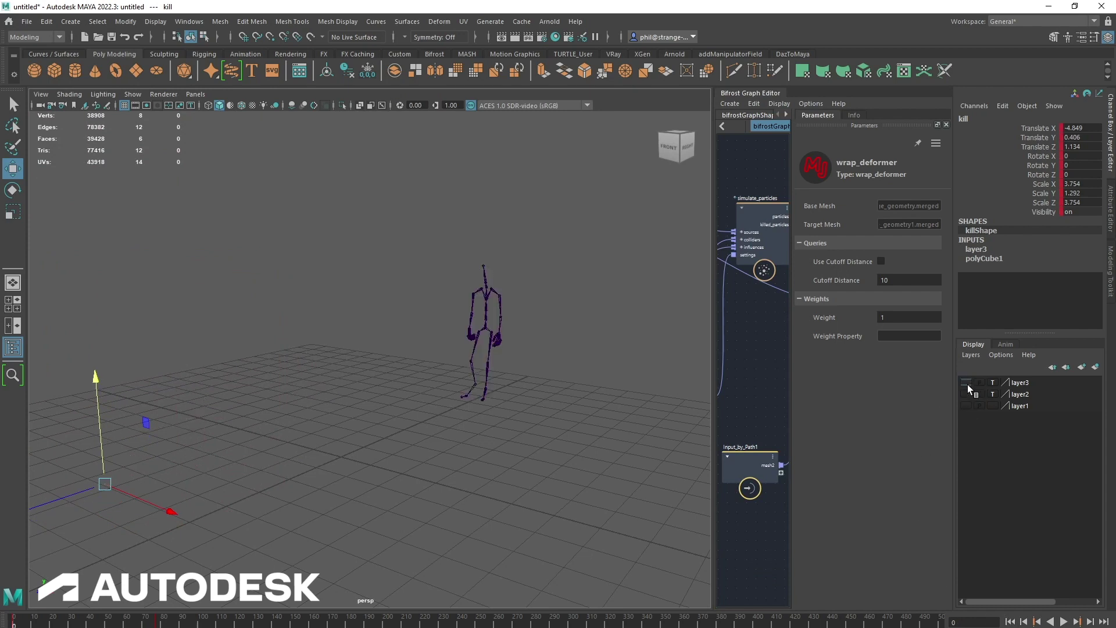
{"action": "left_click", "coordinate": [133, 94]}
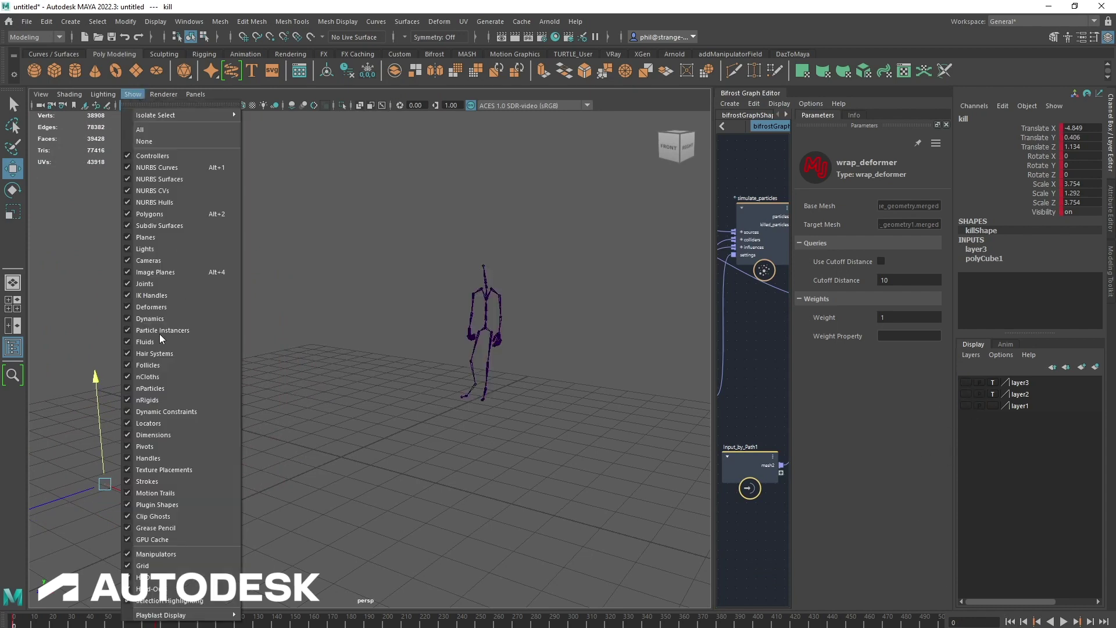
{"action": "left_click", "coordinate": [145, 284]}
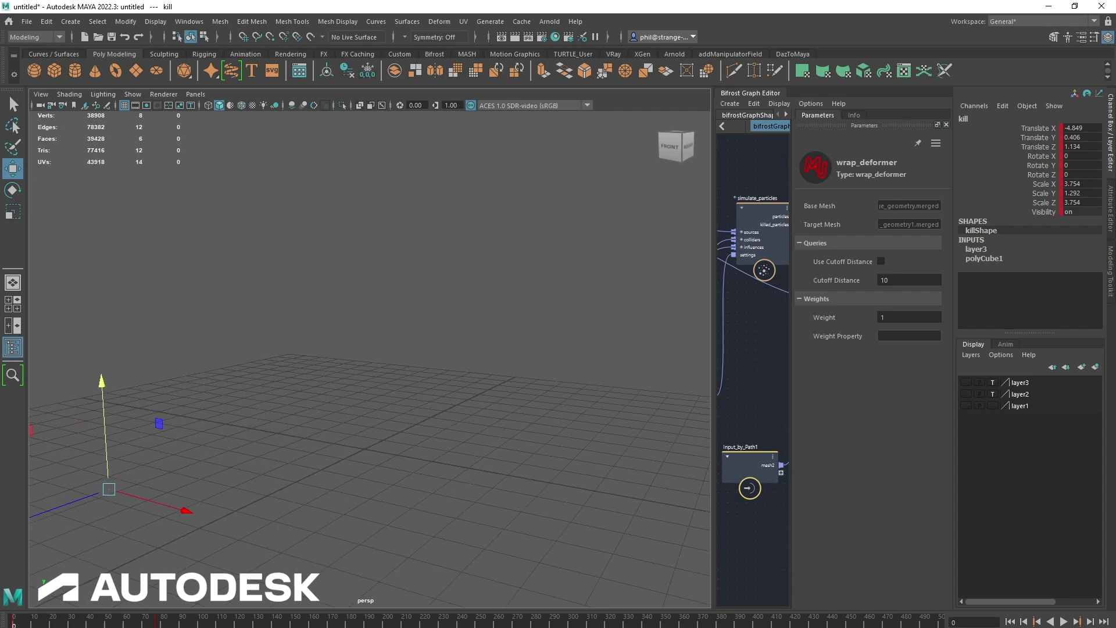
Step: Play the animation to check the wrapped particles on their own, stopping at frame 70
{"action": "left_click", "coordinate": [1064, 622]}
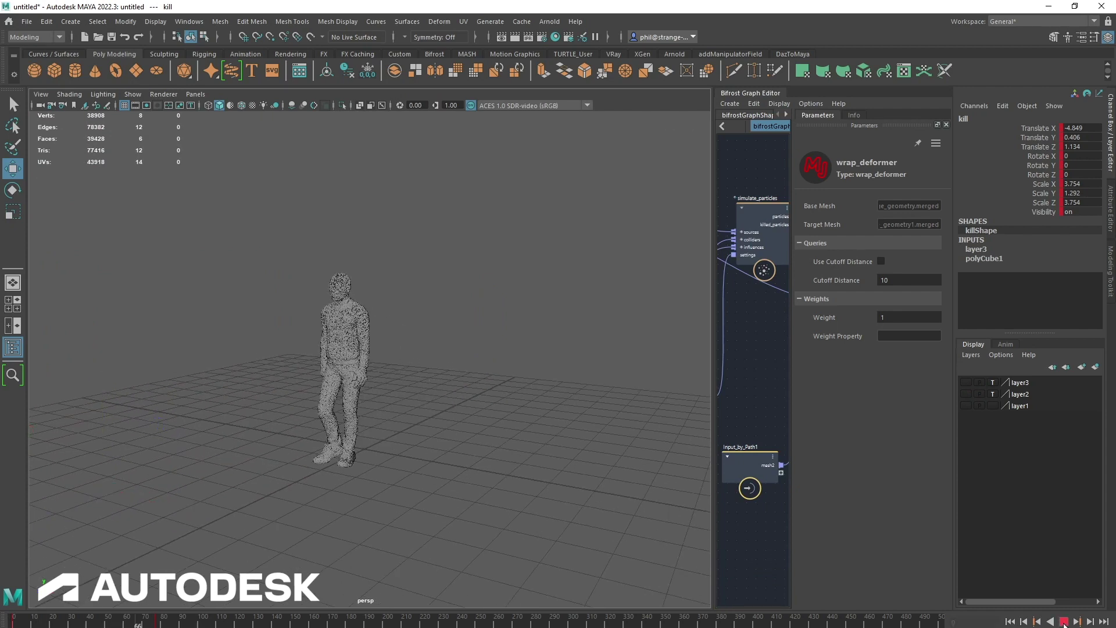
{"action": "left_click", "coordinate": [1063, 621]}
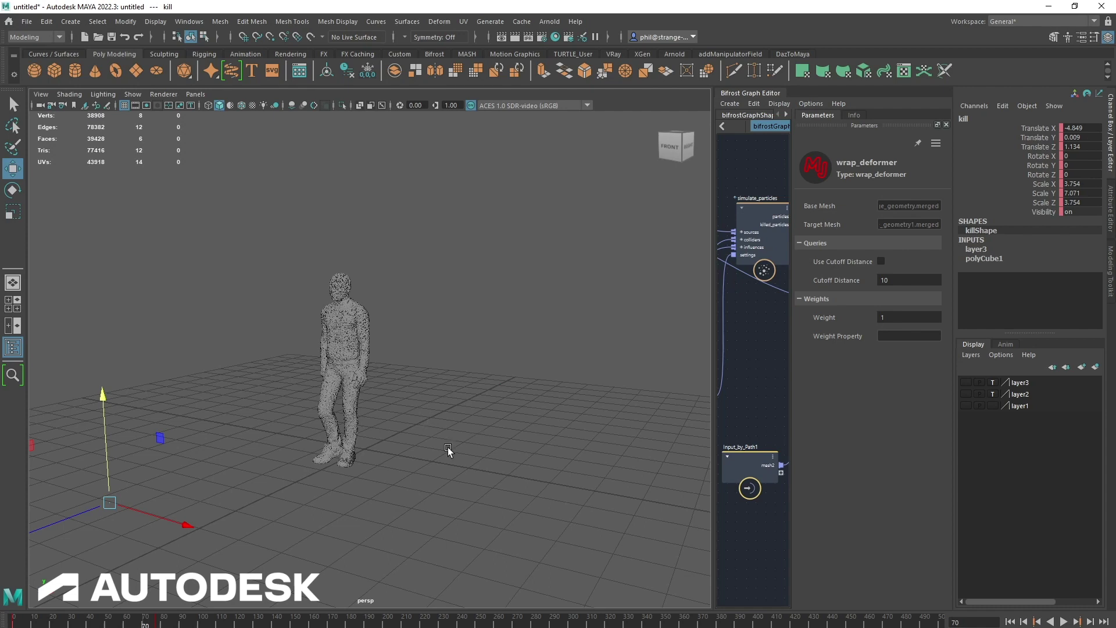
{"action": "left_click_drag", "start_coordinate": [456, 469], "coordinate": [478, 465], "text": "alt"}
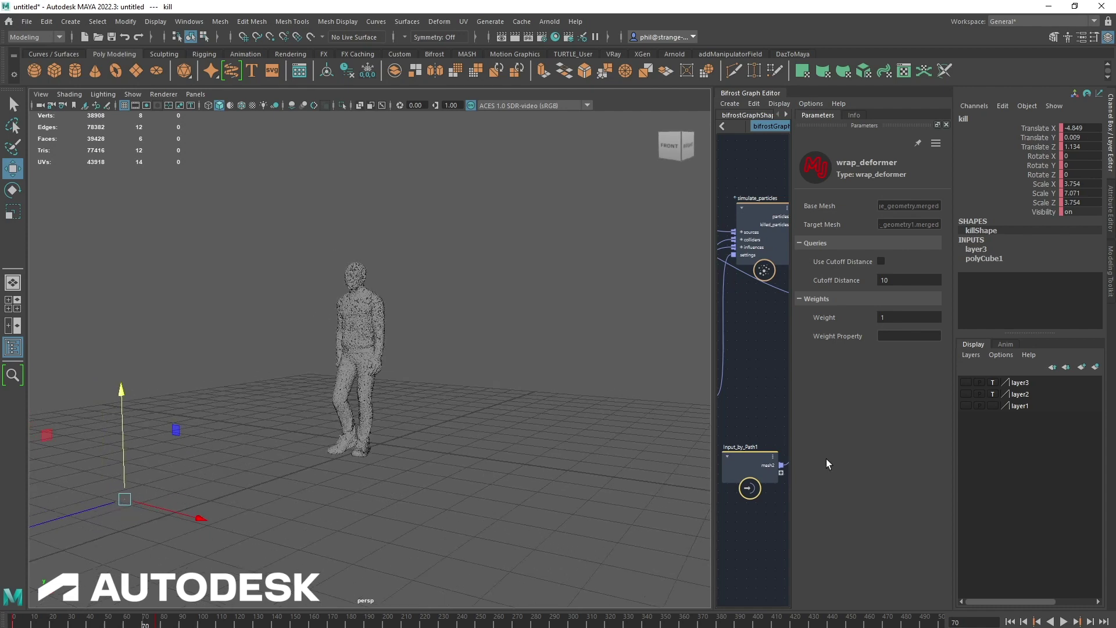
Step: Show layer2 again and replay the animation from the start beside the static copy, stopping at frame 67
{"action": "left_click", "coordinate": [963, 393]}
{"action": "left_click_drag", "start_coordinate": [281, 427], "coordinate": [308, 424], "text": "alt"}
{"action": "right_click_drag", "start_coordinate": [275, 424], "coordinate": [381, 448], "text": "alt"}
{"action": "left_click_drag", "start_coordinate": [380, 451], "coordinate": [347, 437], "text": "alt"}
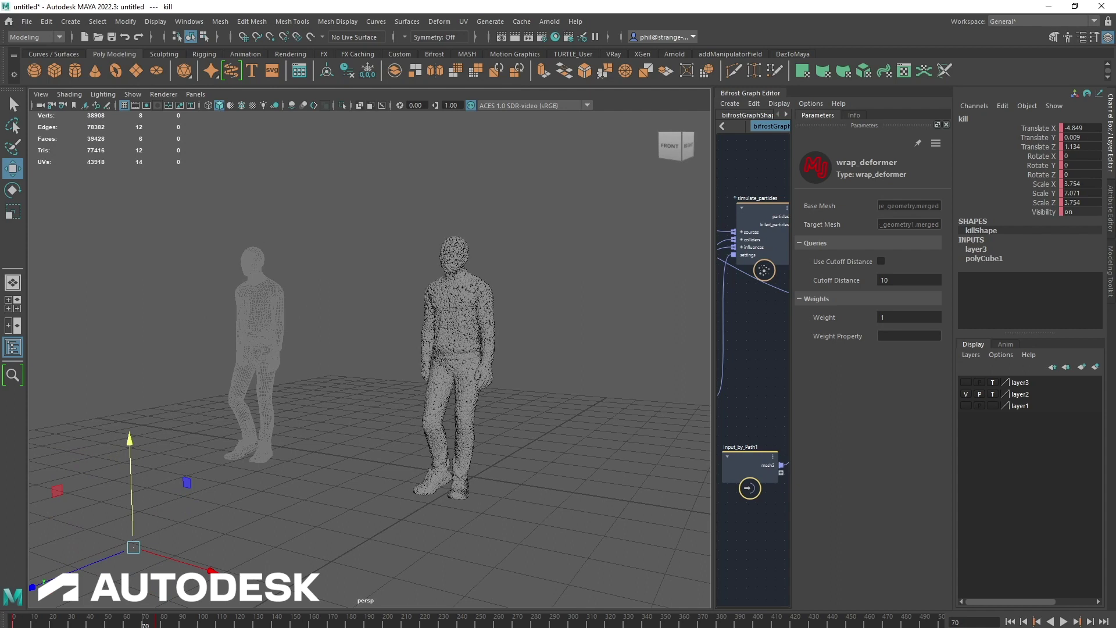
{"action": "left_click", "coordinate": [1011, 622]}
{"action": "left_click", "coordinate": [1064, 621]}
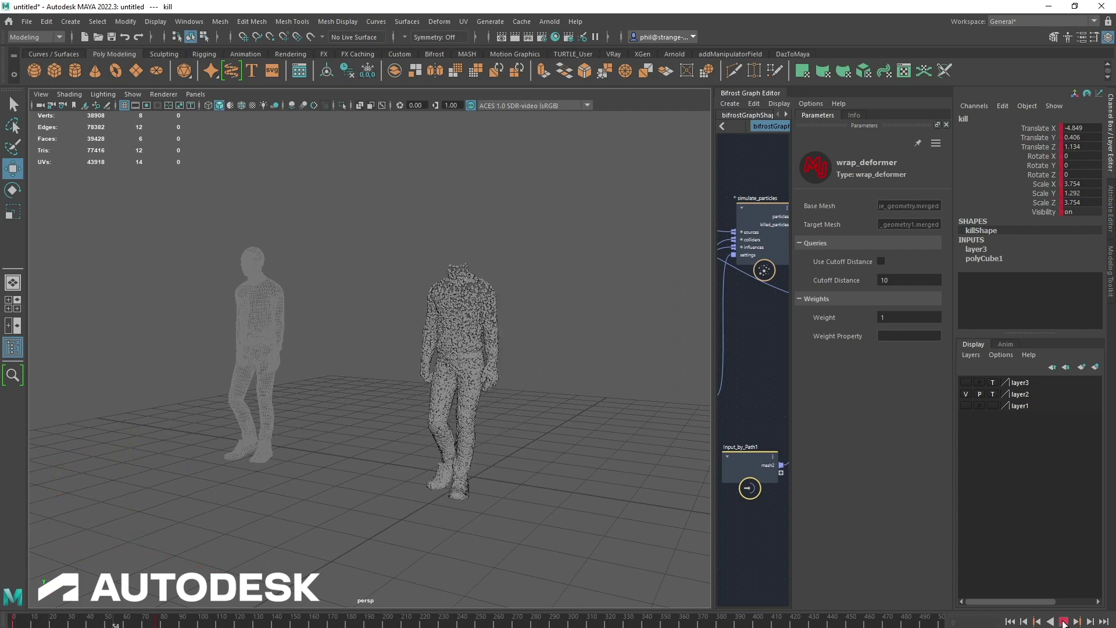
{"action": "left_click", "coordinate": [1064, 622]}
{"action": "left_click_drag", "start_coordinate": [300, 412], "coordinate": [330, 433], "text": "alt"}
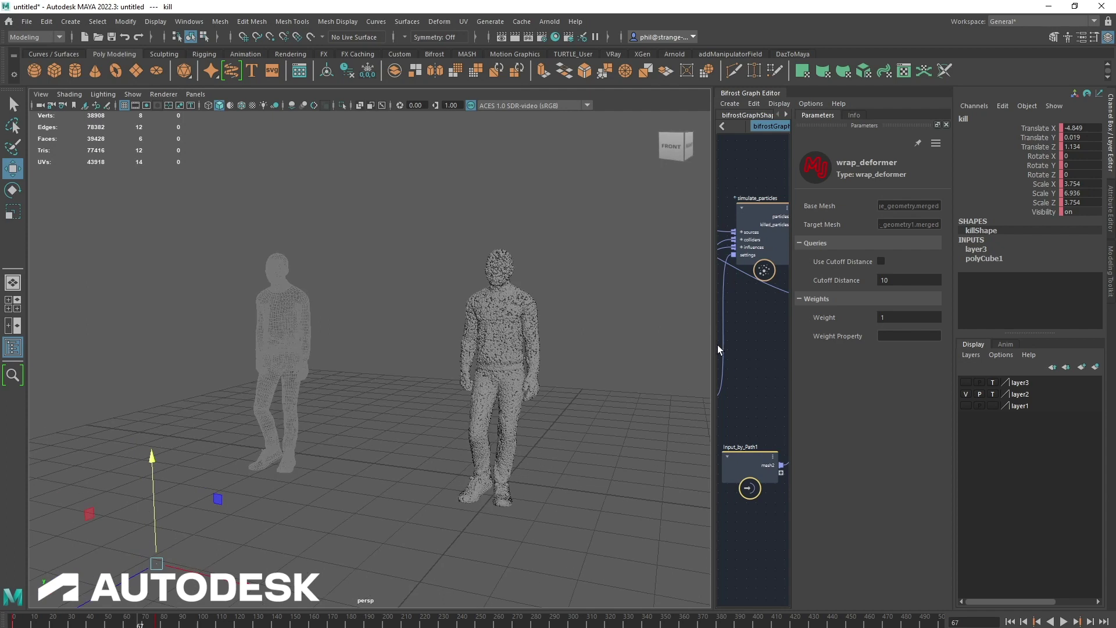
Step: Widen the Bifrost Graph Editor and review the node network, including the Input_by_Path settings and the particle and kill influence branches
{"action": "left_click_drag", "start_coordinate": [714, 345], "coordinate": [545, 347]}
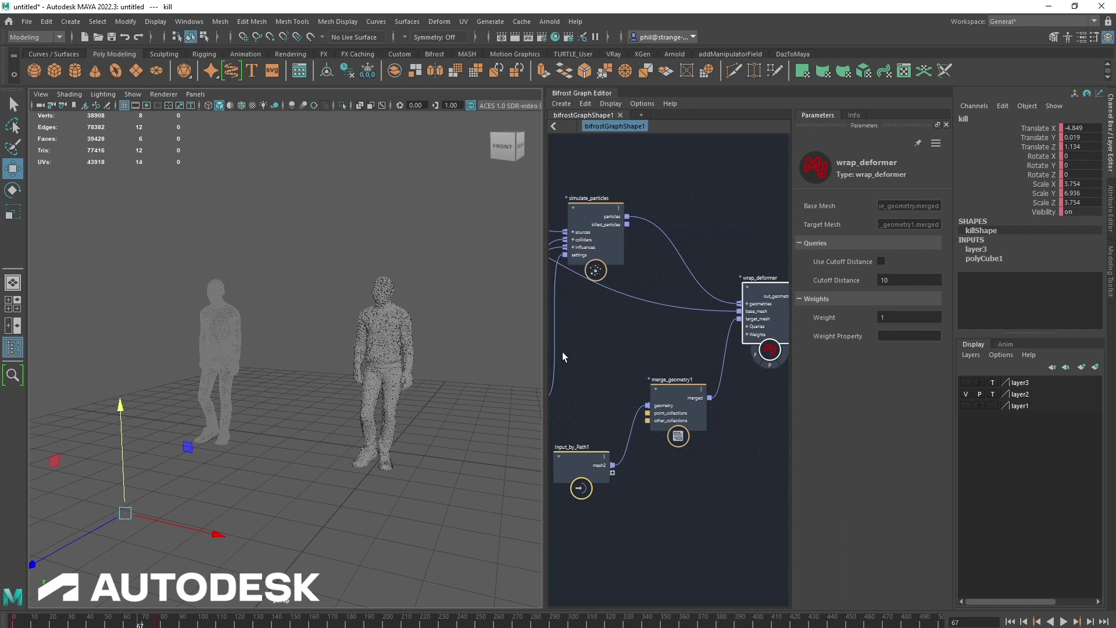
{"action": "left_click_drag", "start_coordinate": [546, 353], "coordinate": [457, 355]}
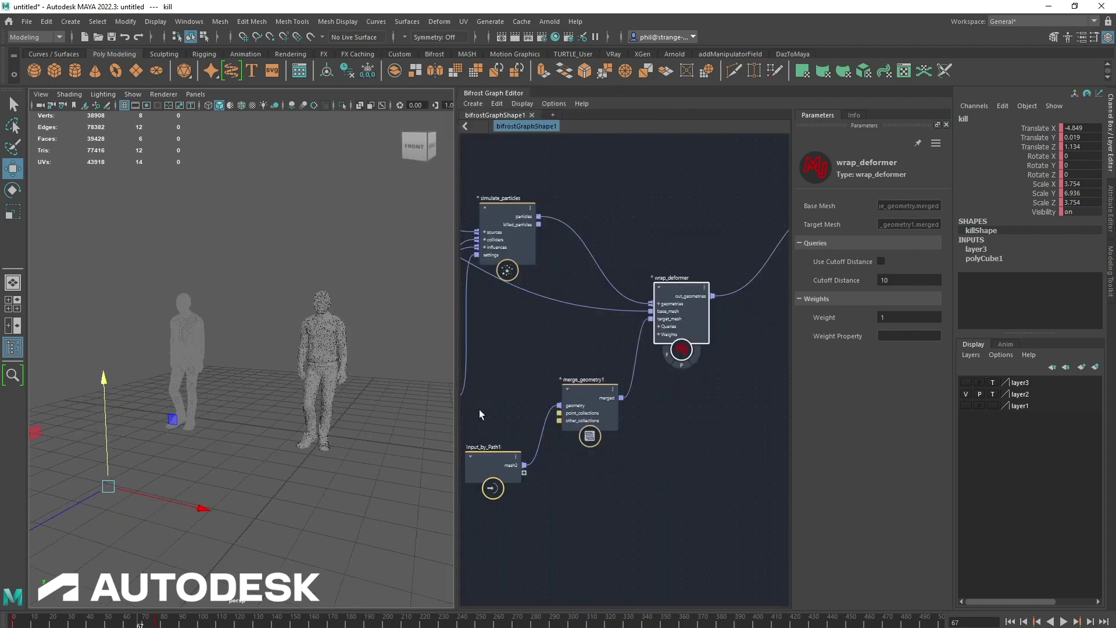
{"action": "middle_click_drag", "start_coordinate": [540, 374], "coordinate": [617, 388], "text": "alt"}
{"action": "right_click_drag", "start_coordinate": [617, 387], "coordinate": [575, 400], "text": "alt"}
{"action": "middle_click_drag", "start_coordinate": [583, 402], "coordinate": [688, 414], "text": "alt"}
{"action": "middle_click_drag", "start_coordinate": [575, 480], "coordinate": [672, 480]}
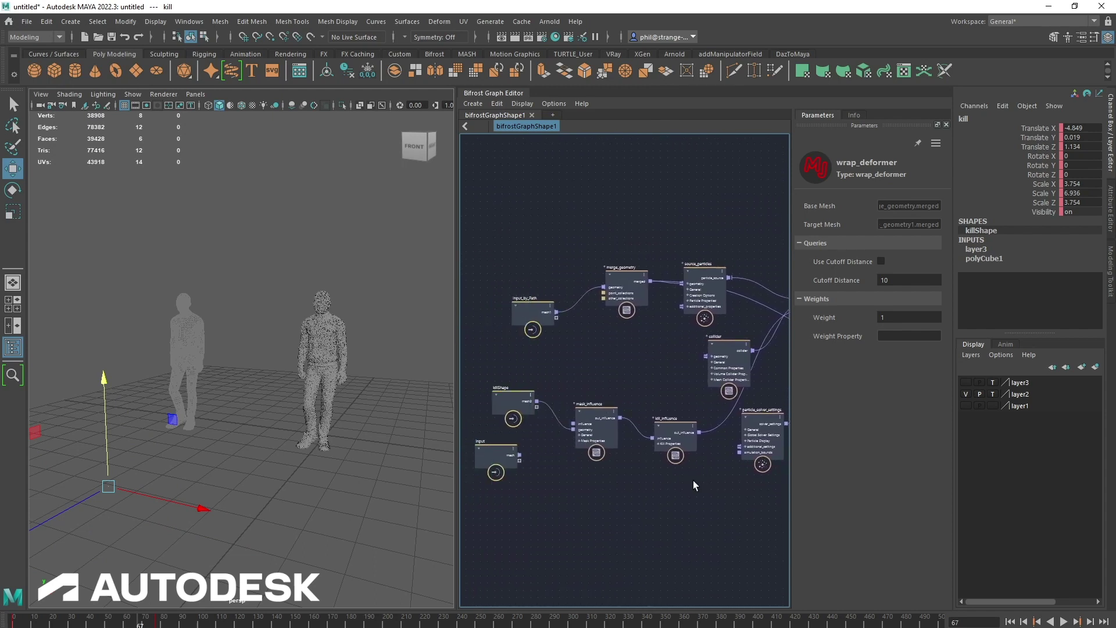
{"action": "left_click_drag", "start_coordinate": [538, 322], "coordinate": [528, 302]}
{"action": "middle_click_drag", "start_coordinate": [676, 510], "coordinate": [483, 509], "text": "alt"}
{"action": "scroll", "coordinate": [483, 510], "scroll_direction": "up", "scroll_amount": 2}
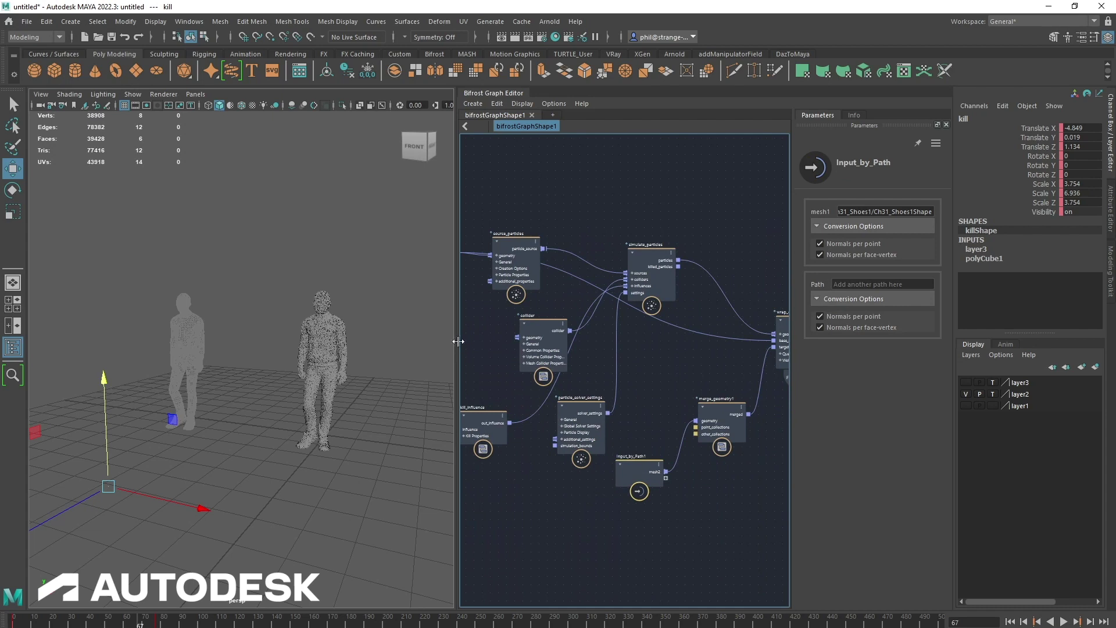
{"action": "middle_click_drag", "start_coordinate": [507, 383], "coordinate": [695, 414], "text": "alt"}
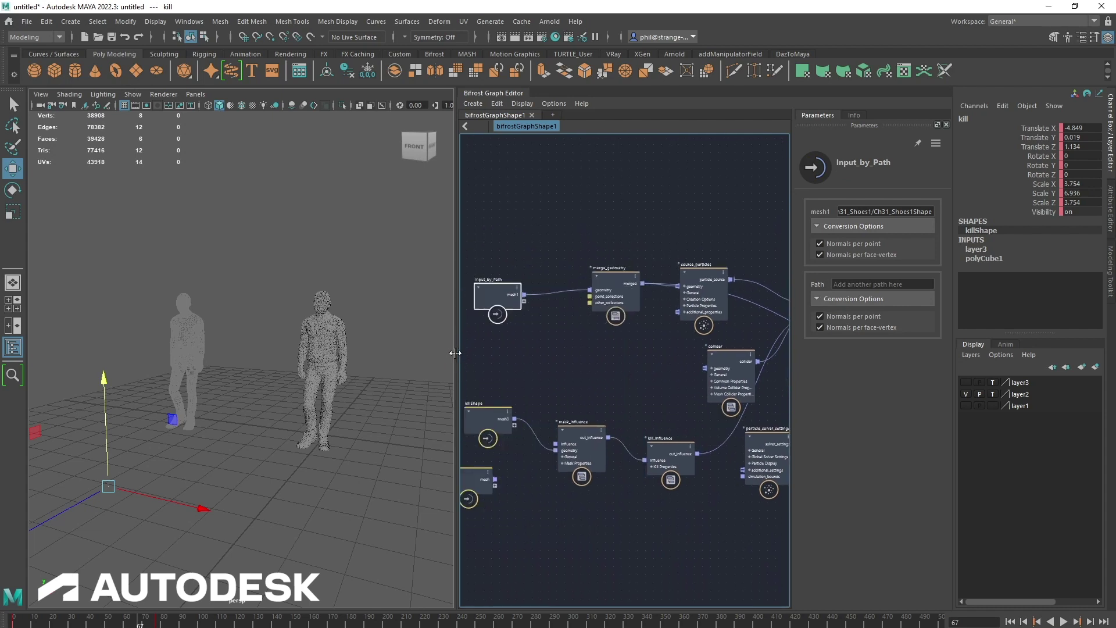
{"action": "left_click_drag", "start_coordinate": [455, 352], "coordinate": [307, 353]}
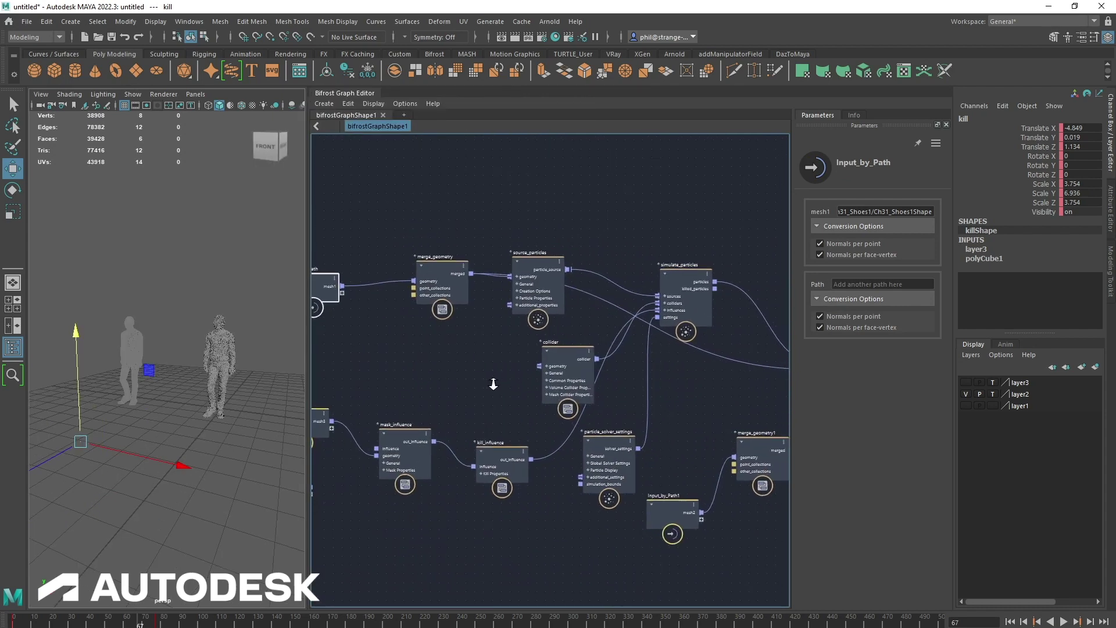
Step: Reposition merge_geometry and Input_by_Path in the graph, placing Input_by_Path above the merge node, and frame the two characters closer in the viewport
{"action": "left_click_drag", "start_coordinate": [532, 321], "coordinate": [503, 244]}
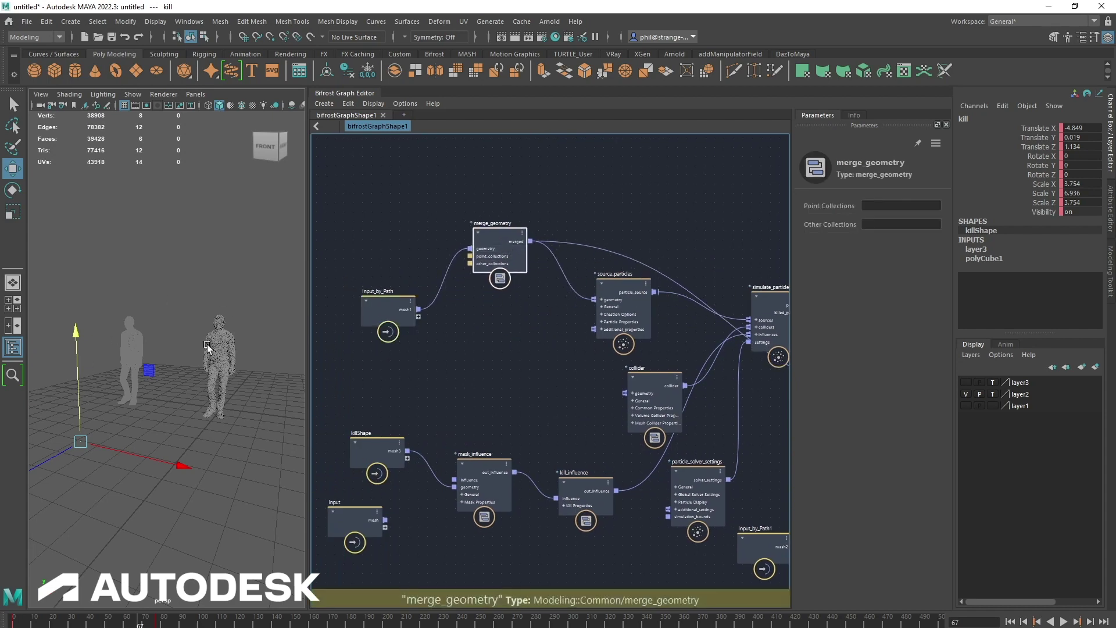
{"action": "middle_click_drag", "start_coordinate": [552, 399], "coordinate": [589, 397], "text": "alt"}
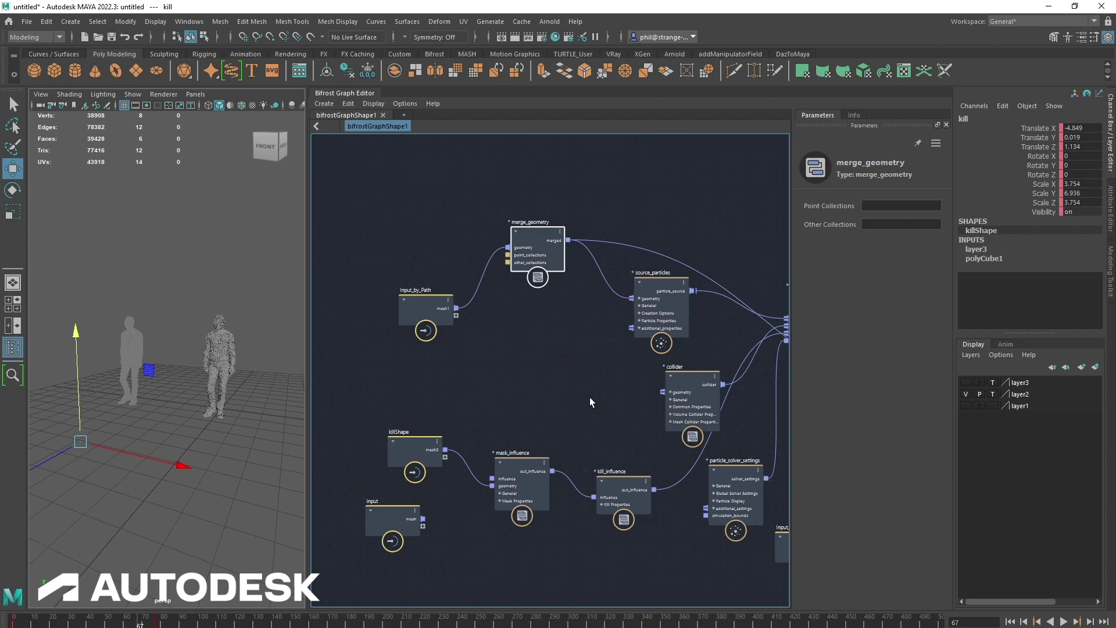
{"action": "scroll", "coordinate": [173, 424], "scroll_direction": "up", "scroll_amount": 5}
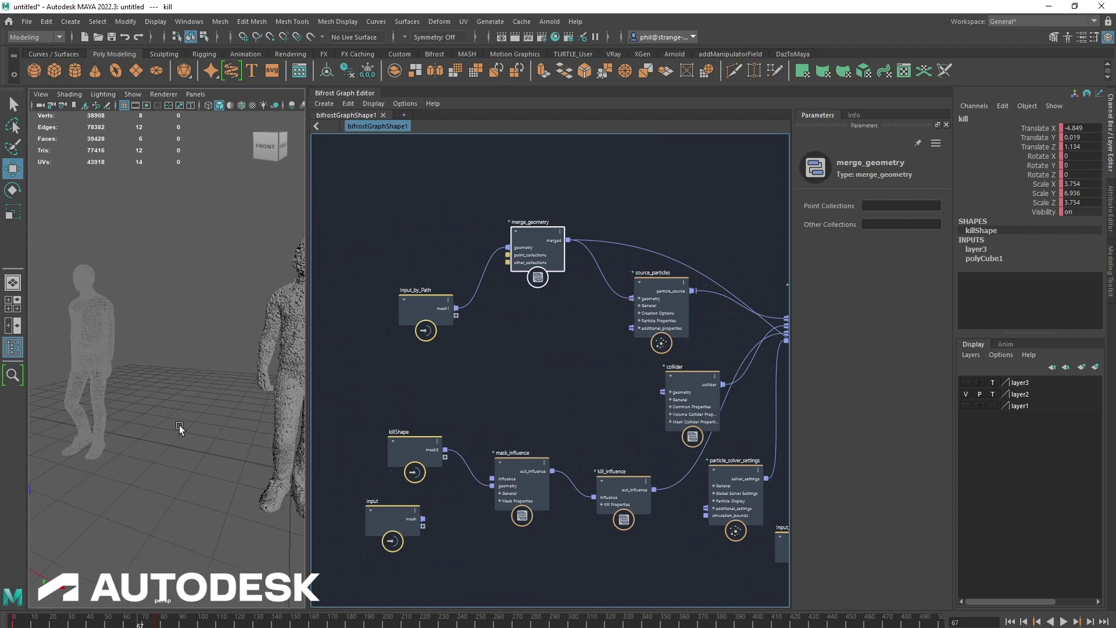
{"action": "left_click_drag", "start_coordinate": [185, 431], "coordinate": [158, 434], "text": "alt"}
{"action": "scroll", "coordinate": [535, 389], "scroll_direction": "down", "scroll_amount": 3}
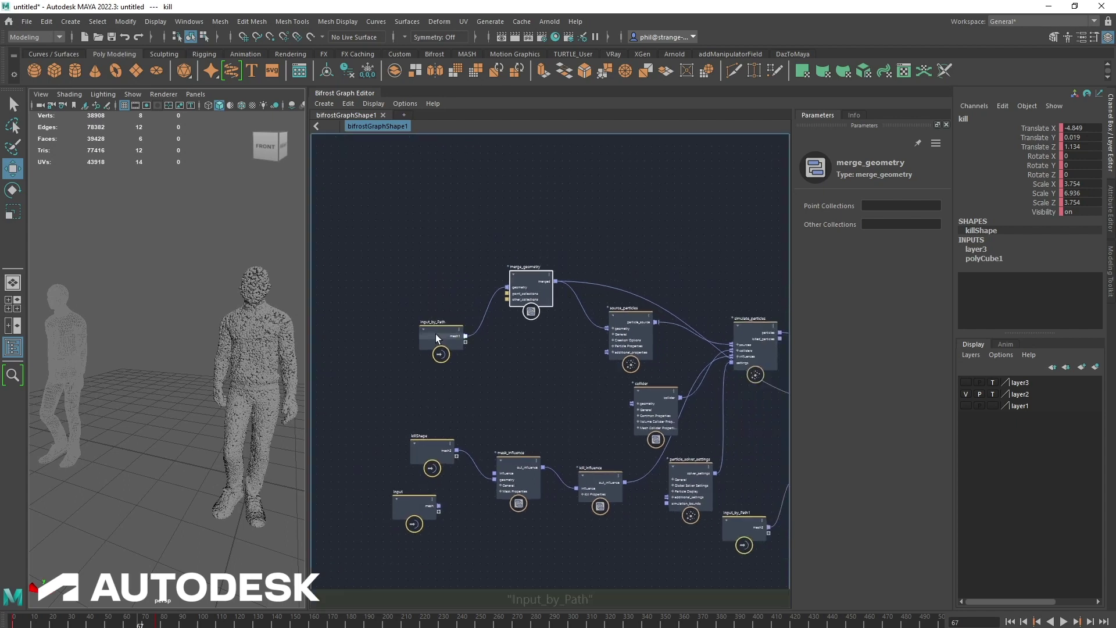
{"action": "left_click_drag", "start_coordinate": [434, 334], "coordinate": [433, 270]}
{"action": "left_click_drag", "start_coordinate": [532, 287], "coordinate": [518, 360]}
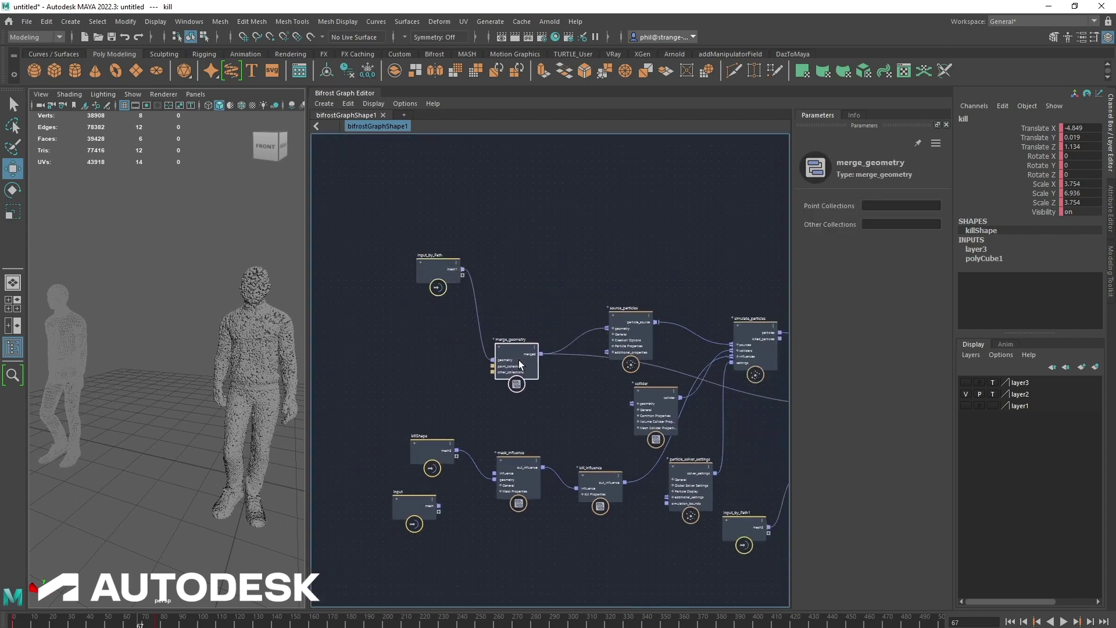
Step: Open the Bifrost Browser, look through the MJCG compounds, import the clump_points example, and minimize the browser
{"action": "left_click", "coordinate": [203, 22]}
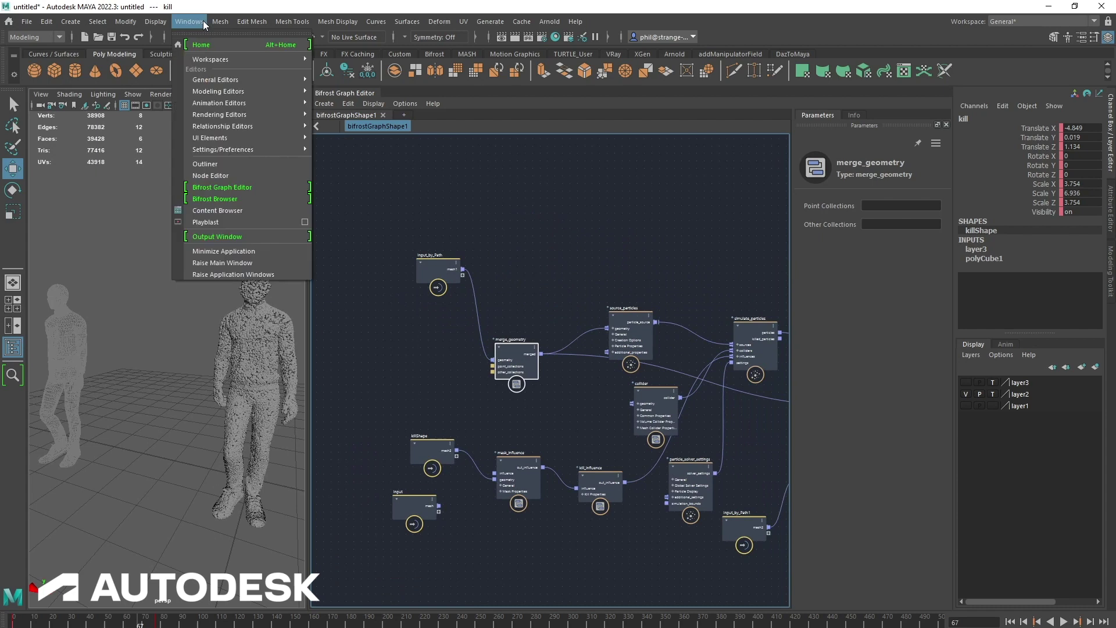
{"action": "left_click", "coordinate": [256, 196]}
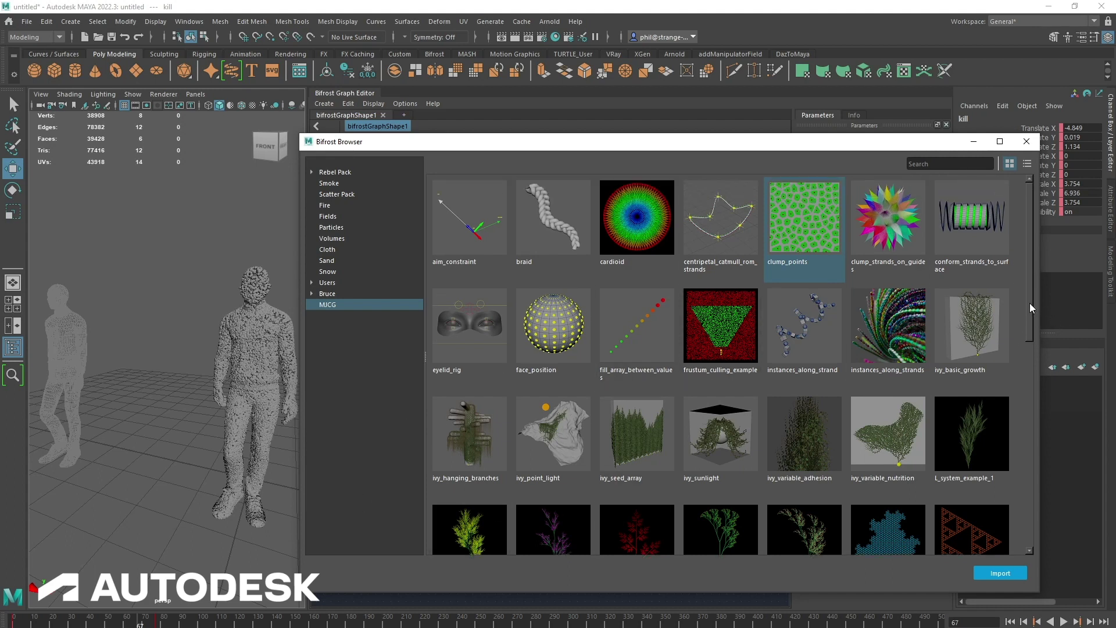
{"action": "left_click_drag", "start_coordinate": [1030, 303], "coordinate": [1024, 501]}
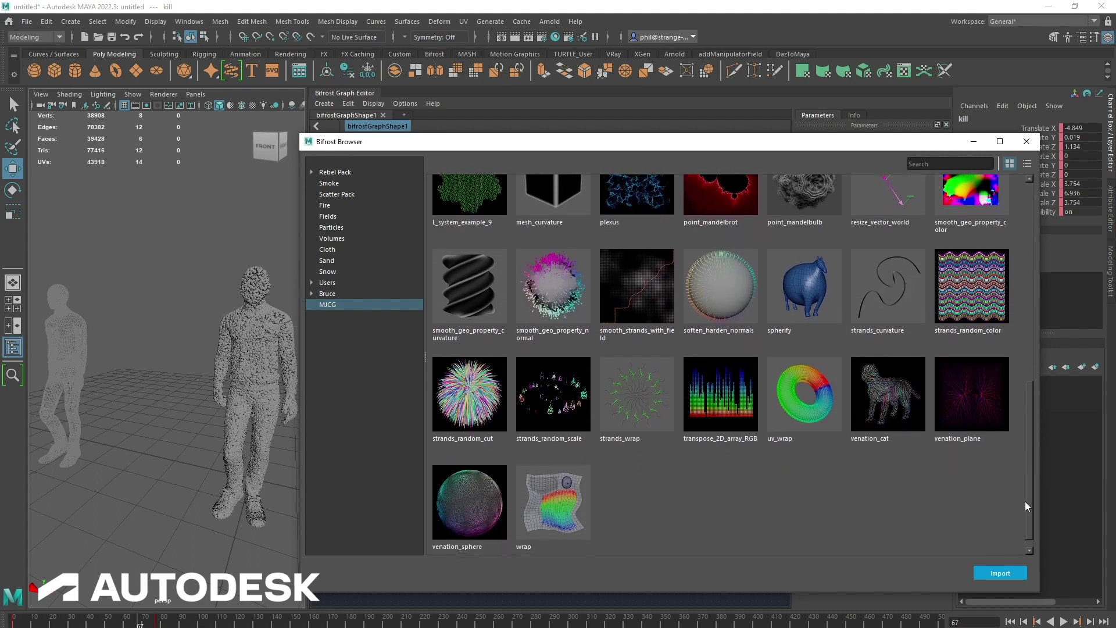
{"action": "left_click_drag", "start_coordinate": [1024, 501], "coordinate": [1024, 298]}
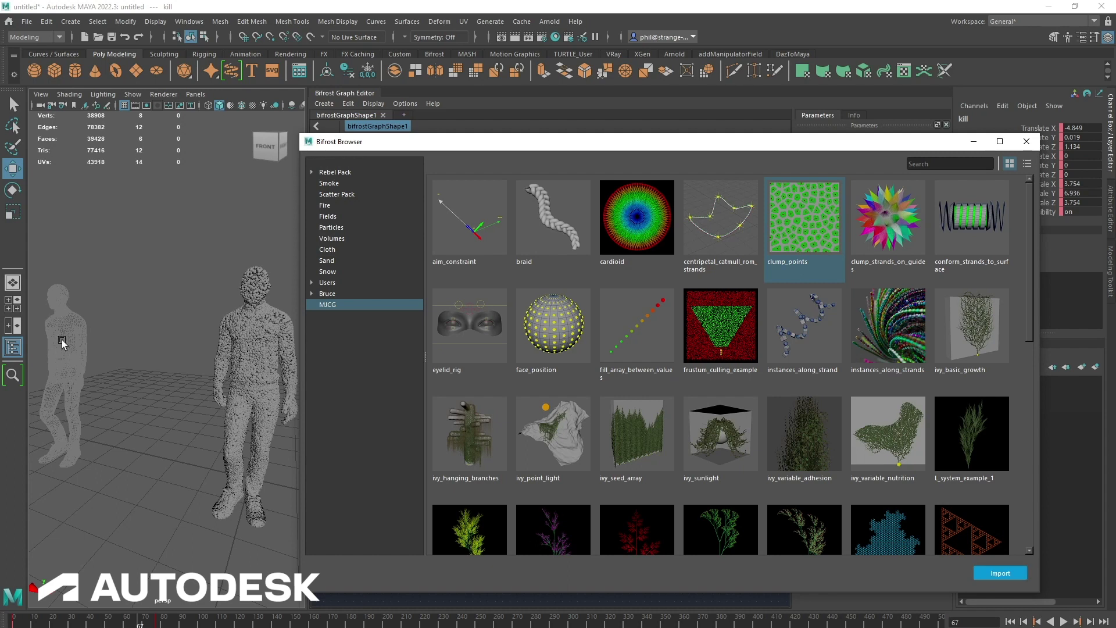
{"action": "left_click", "coordinate": [995, 576]}
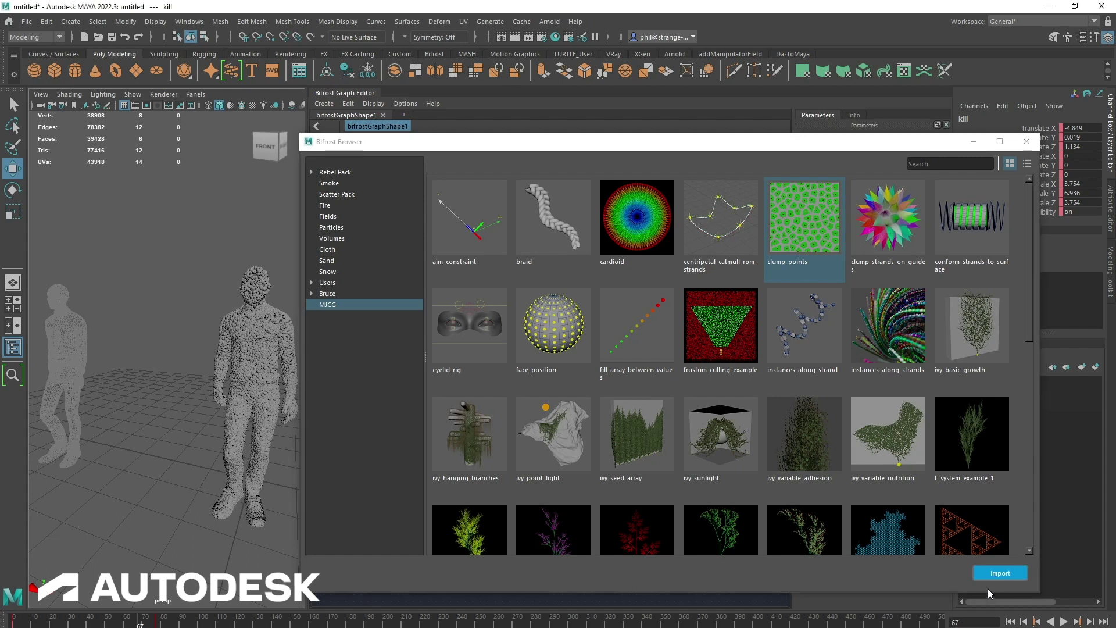
{"action": "left_click", "coordinate": [974, 143]}
Step: Widen the graph editor and copy the entire clumpPointsShape node network into bifrostGraphShape1, above the existing particle nodes
{"action": "scroll", "coordinate": [702, 431], "scroll_direction": "down", "scroll_amount": 3}
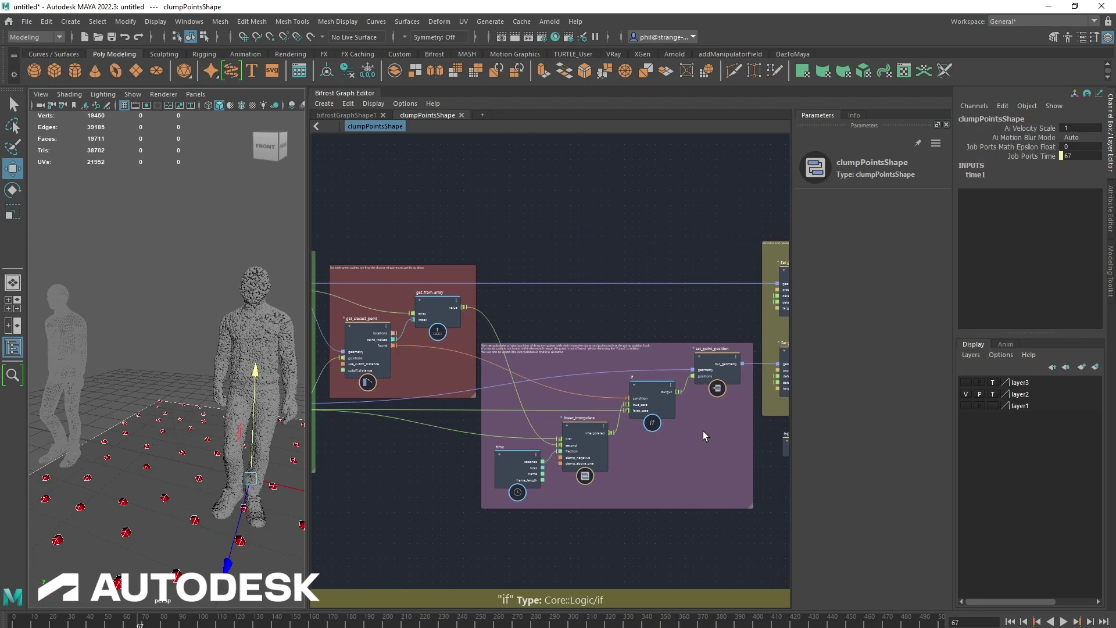
{"action": "scroll", "coordinate": [703, 430], "scroll_direction": "down", "scroll_amount": 3}
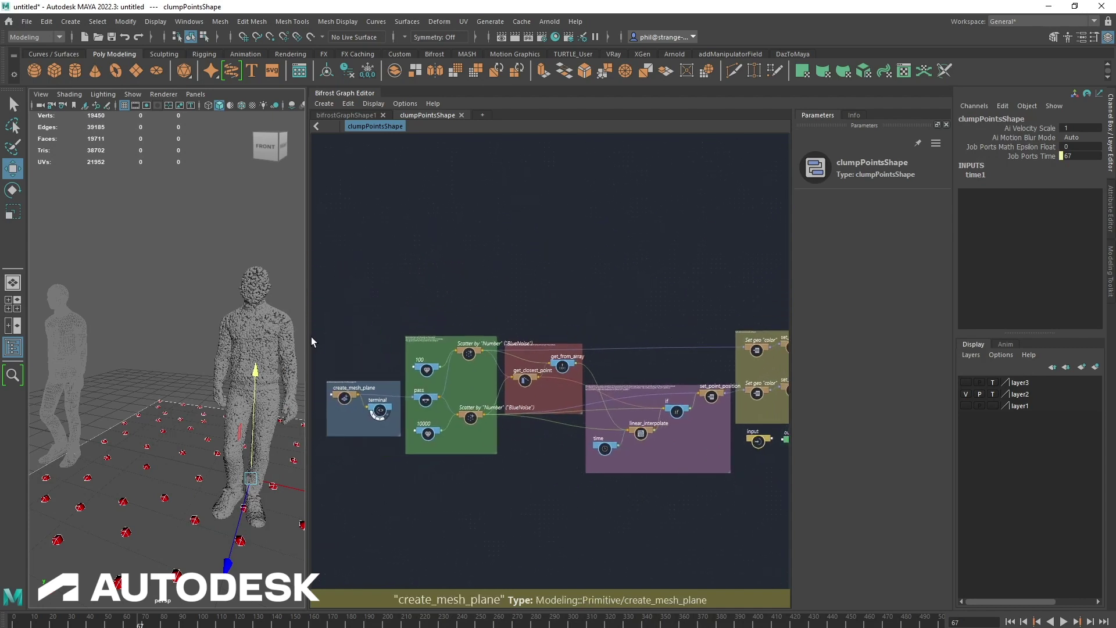
{"action": "left_click_drag", "start_coordinate": [306, 335], "coordinate": [182, 375]}
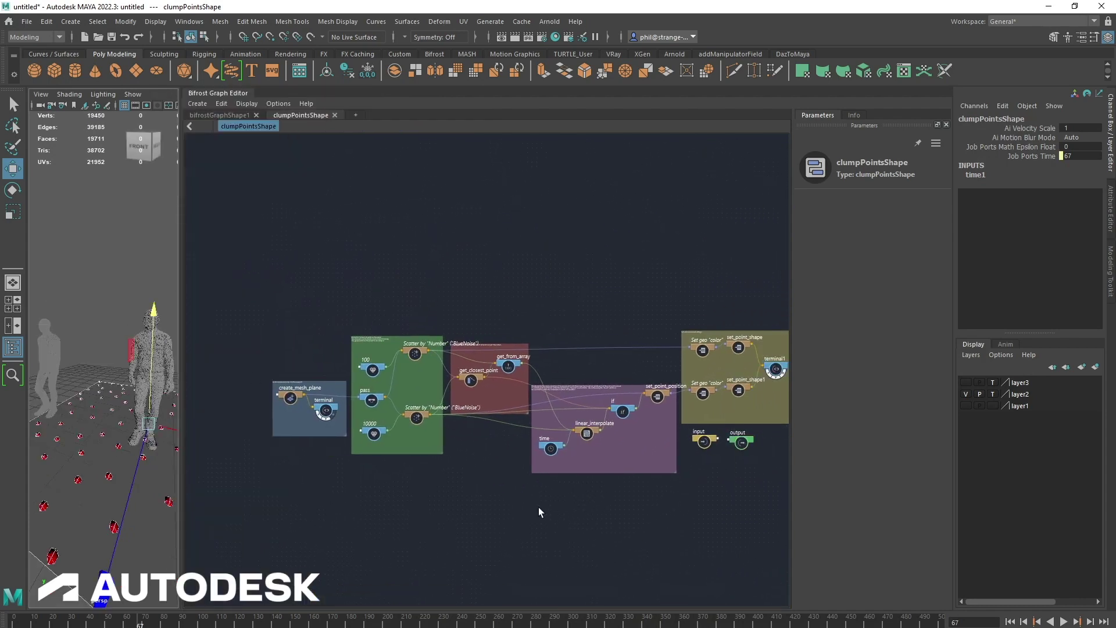
{"action": "middle_click_drag", "start_coordinate": [684, 514], "coordinate": [634, 511]}
{"action": "right_click_drag", "start_coordinate": [634, 511], "coordinate": [599, 515], "text": "alt"}
{"action": "left_click_drag", "start_coordinate": [182, 240], "coordinate": [42, 467]}
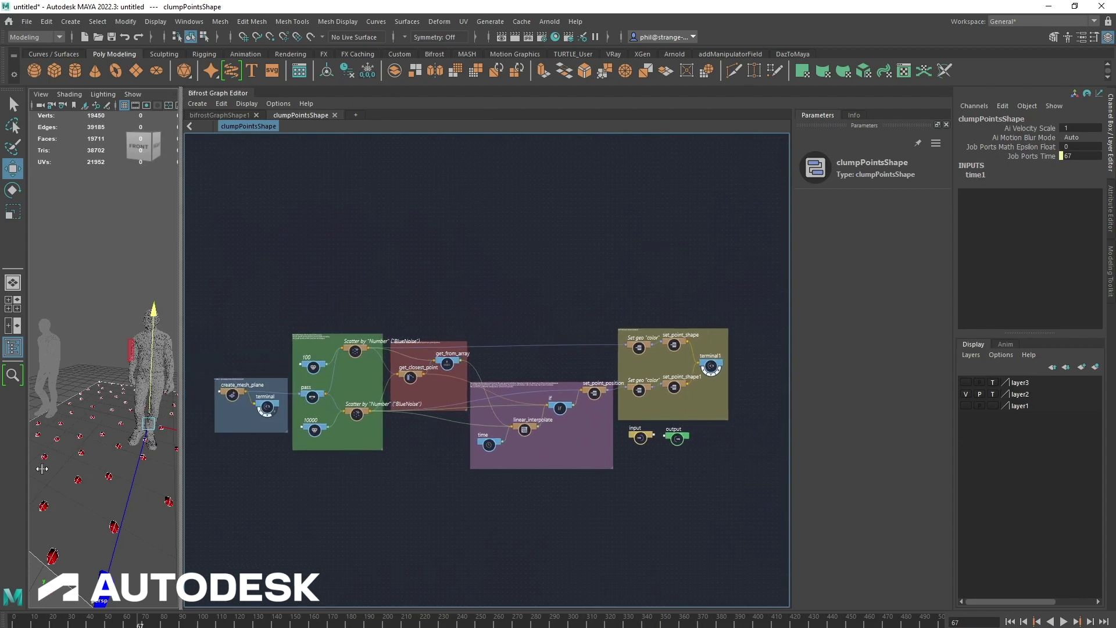
{"action": "left_click_drag", "start_coordinate": [202, 272], "coordinate": [762, 544]}
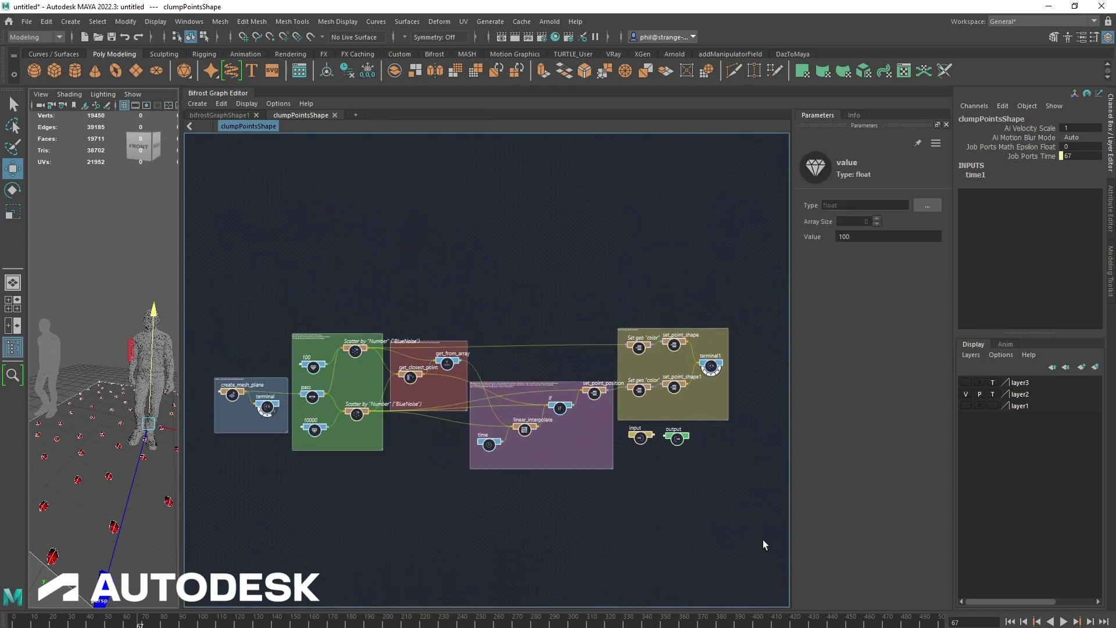
{"action": "left_click", "coordinate": [225, 113]}
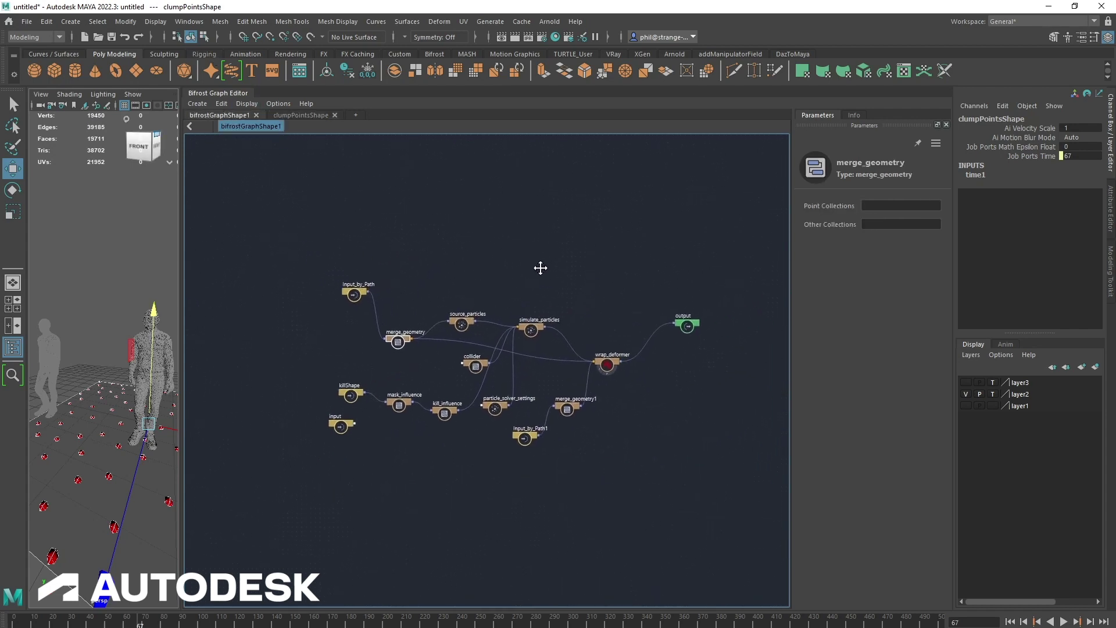
{"action": "middle_click_drag", "start_coordinate": [540, 268], "coordinate": [522, 287], "text": "alt"}
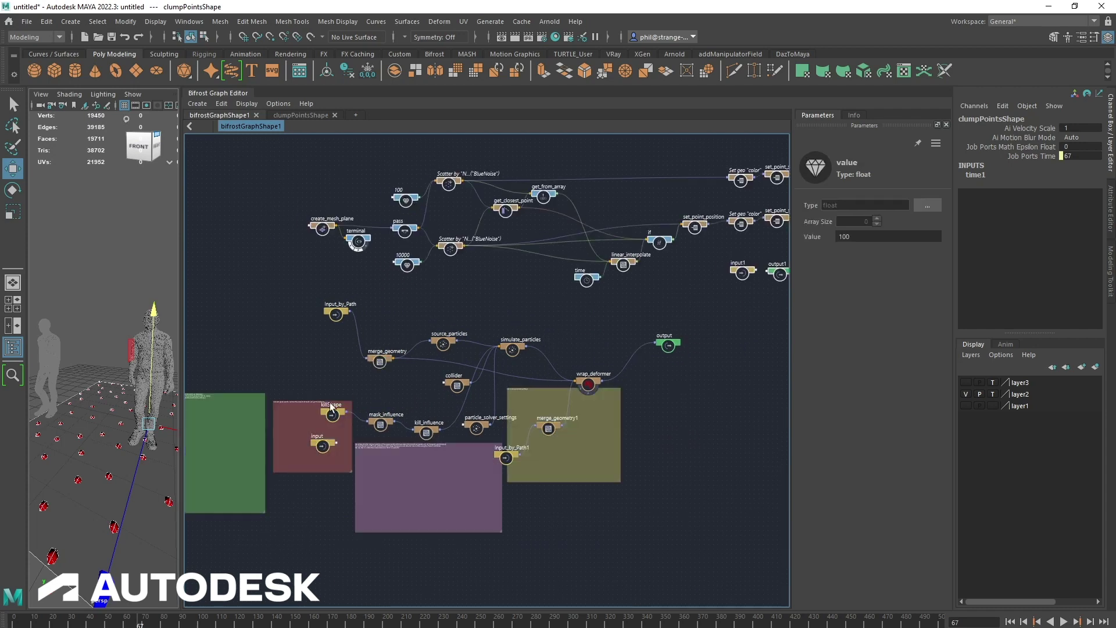
Step: Separate the pasted olive, purple and red backdrops from the merge_geometry1, killShape and input nodes they overlap
{"action": "left_click_drag", "start_coordinate": [574, 463], "coordinate": [546, 392]}
{"action": "left_click_drag", "start_coordinate": [561, 475], "coordinate": [561, 533]}
{"action": "left_click_drag", "start_coordinate": [447, 487], "coordinate": [445, 509]}
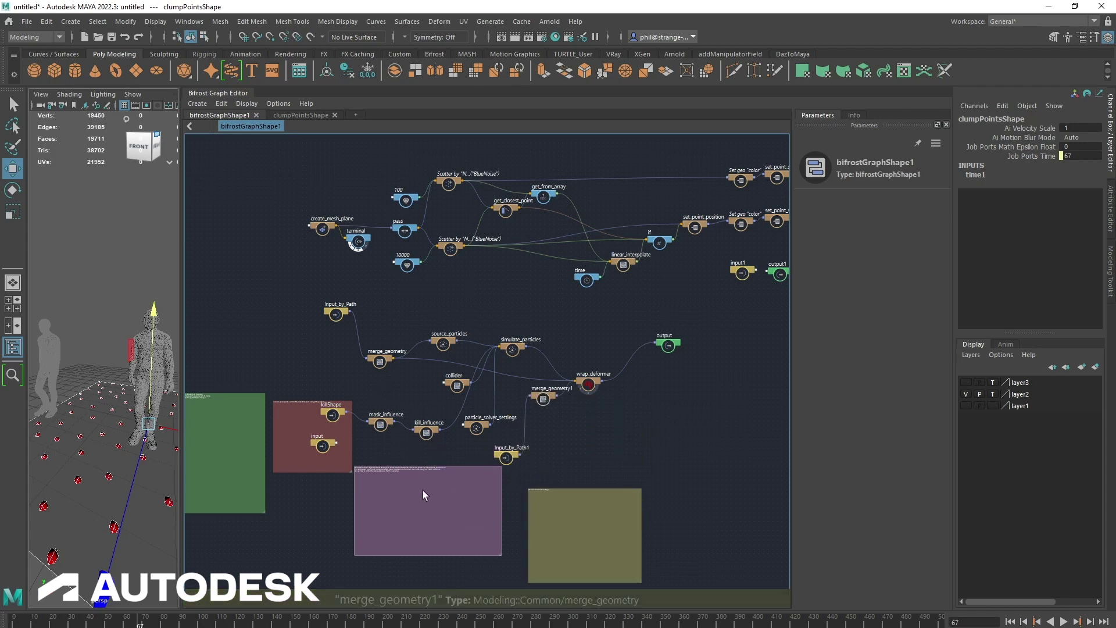
{"action": "left_click_drag", "start_coordinate": [323, 461], "coordinate": [319, 510]}
{"action": "left_click_drag", "start_coordinate": [325, 459], "coordinate": [330, 387]}
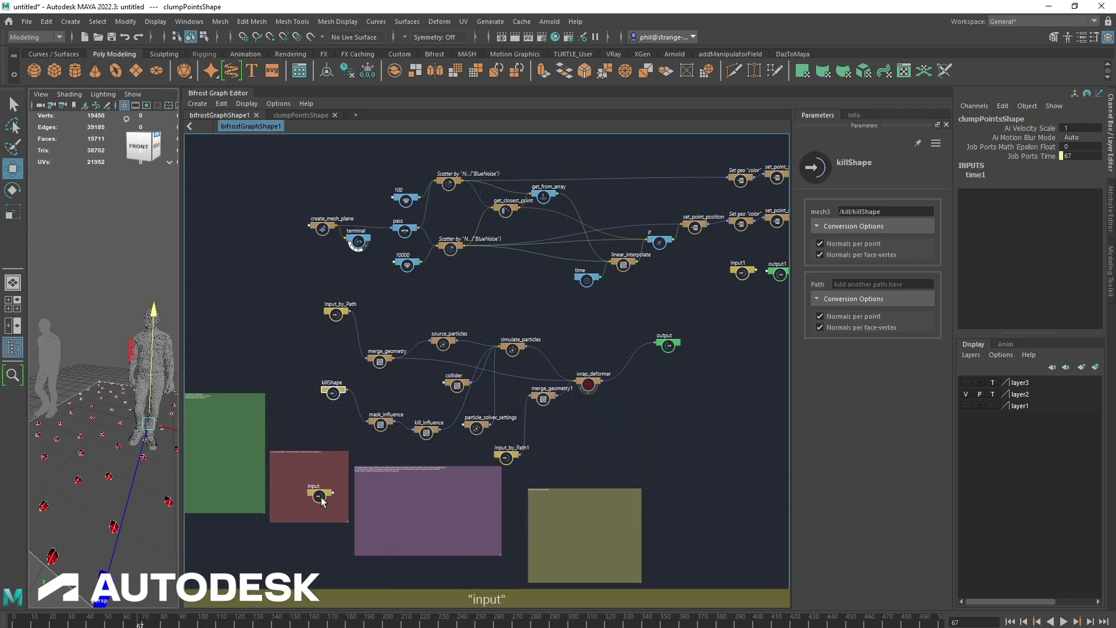
{"action": "left_click_drag", "start_coordinate": [320, 492], "coordinate": [323, 411]}
Step: Move the five coloured backdrops clear of the particle network, shift killShape and input aside, and delete all the backdrops
{"action": "scroll", "coordinate": [610, 454], "scroll_direction": "down", "scroll_amount": 2}
{"action": "middle_click_drag", "start_coordinate": [615, 445], "coordinate": [681, 438], "text": "alt"}
{"action": "left_click_drag", "start_coordinate": [196, 518], "coordinate": [734, 472]}
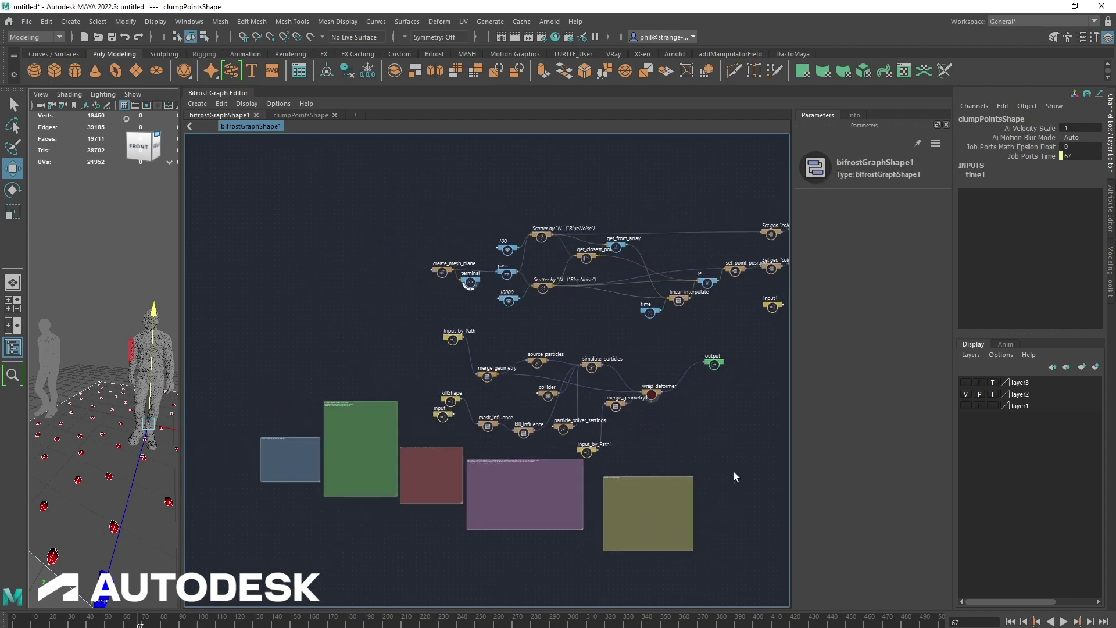
{"action": "left_click_drag", "start_coordinate": [642, 512], "coordinate": [623, 549]}
{"action": "left_click_drag", "start_coordinate": [443, 473], "coordinate": [430, 424]}
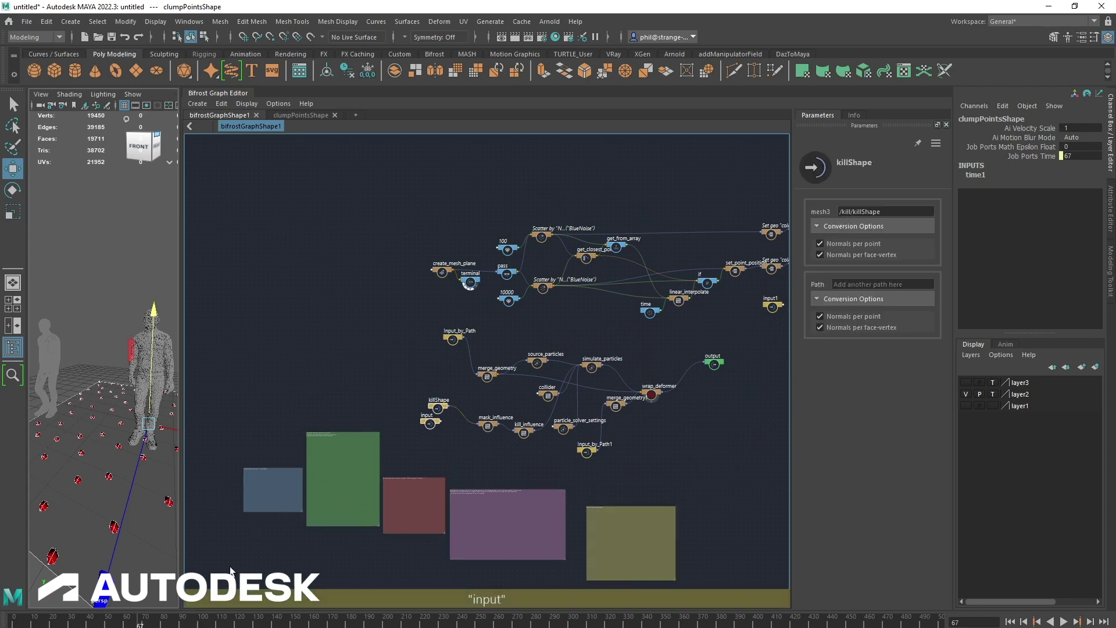
{"action": "left_click_drag", "start_coordinate": [229, 575], "coordinate": [684, 517]}
{"action": "key", "text": "Delete"}
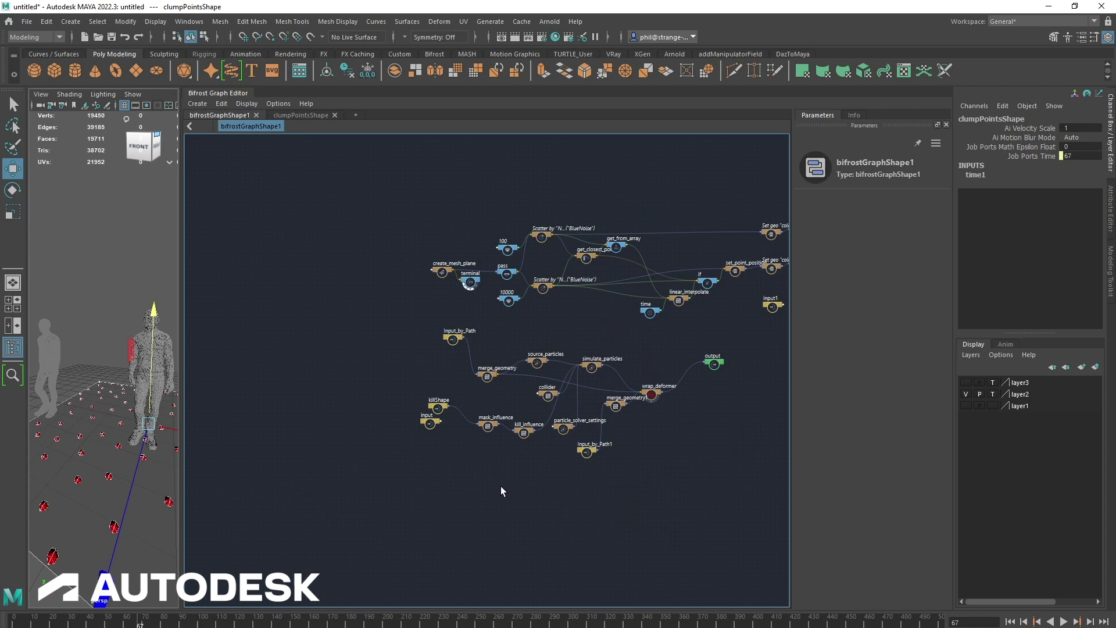
Step: Select the pasted terminal node and move create_mesh_plane up, away from it
{"action": "scroll", "coordinate": [503, 491], "scroll_direction": "up", "scroll_amount": 8}
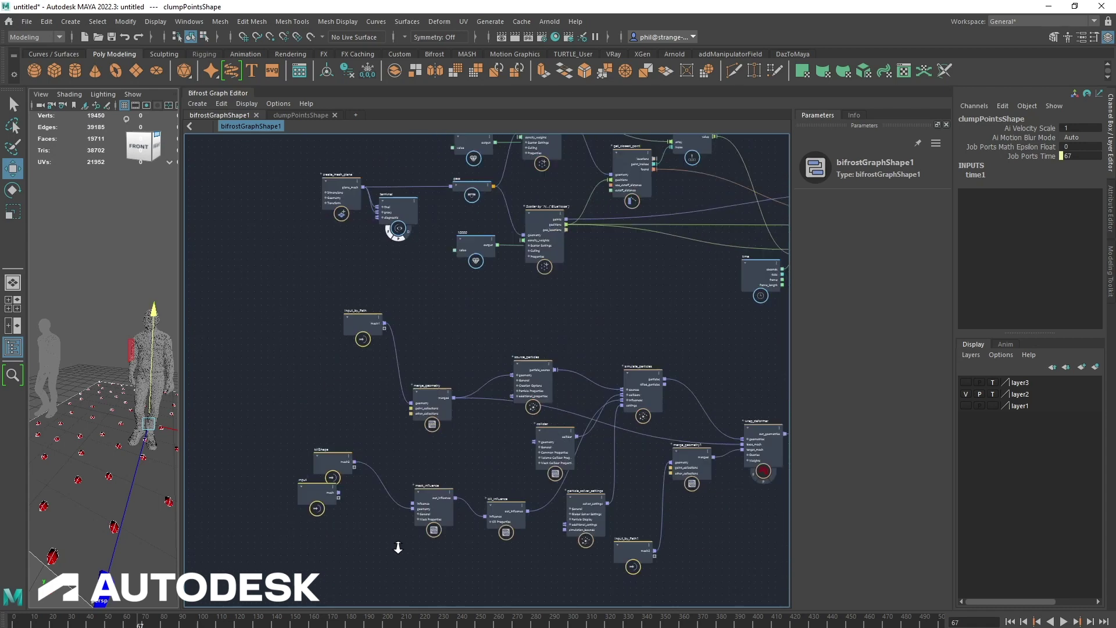
{"action": "scroll", "coordinate": [401, 532], "scroll_direction": "up", "scroll_amount": 5}
{"action": "left_click", "coordinate": [389, 404]}
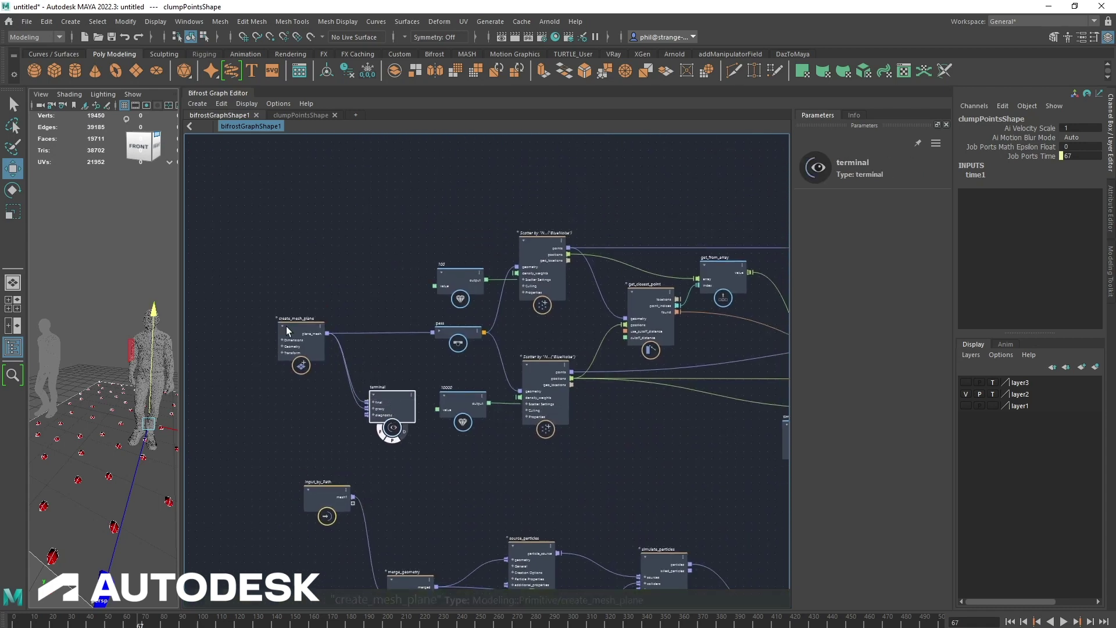
{"action": "left_click_drag", "start_coordinate": [287, 330], "coordinate": [261, 291]}
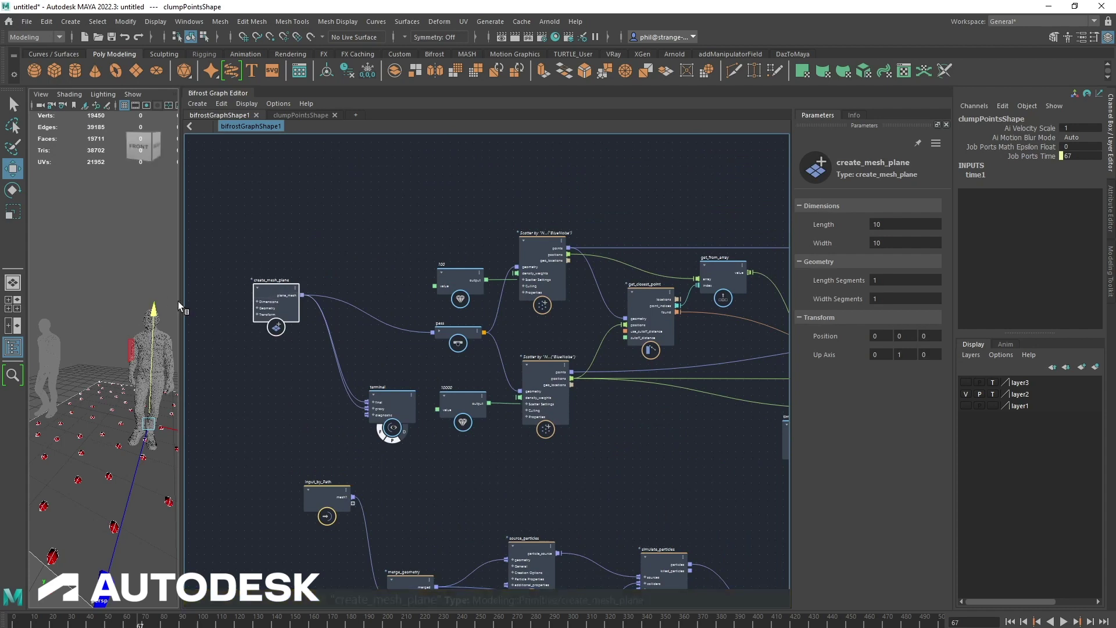
Step: Widen the viewport and play the clump points animation on the plane from the first frame, stopping at frame 20
{"action": "left_click_drag", "start_coordinate": [180, 308], "coordinate": [659, 305]}
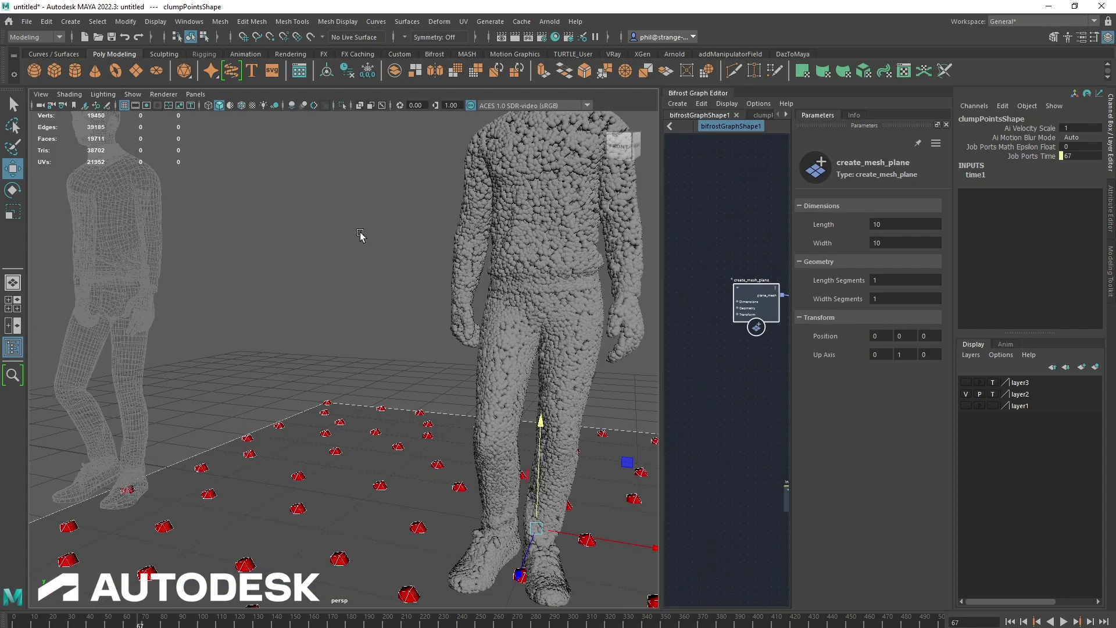
{"action": "scroll", "coordinate": [360, 235], "scroll_direction": "down", "scroll_amount": 8}
{"action": "left_click_drag", "start_coordinate": [483, 331], "coordinate": [443, 388], "text": "alt"}
{"action": "middle_click_drag", "start_coordinate": [444, 388], "coordinate": [453, 294], "text": "alt"}
{"action": "left_click_drag", "start_coordinate": [453, 294], "coordinate": [463, 287], "text": "alt"}
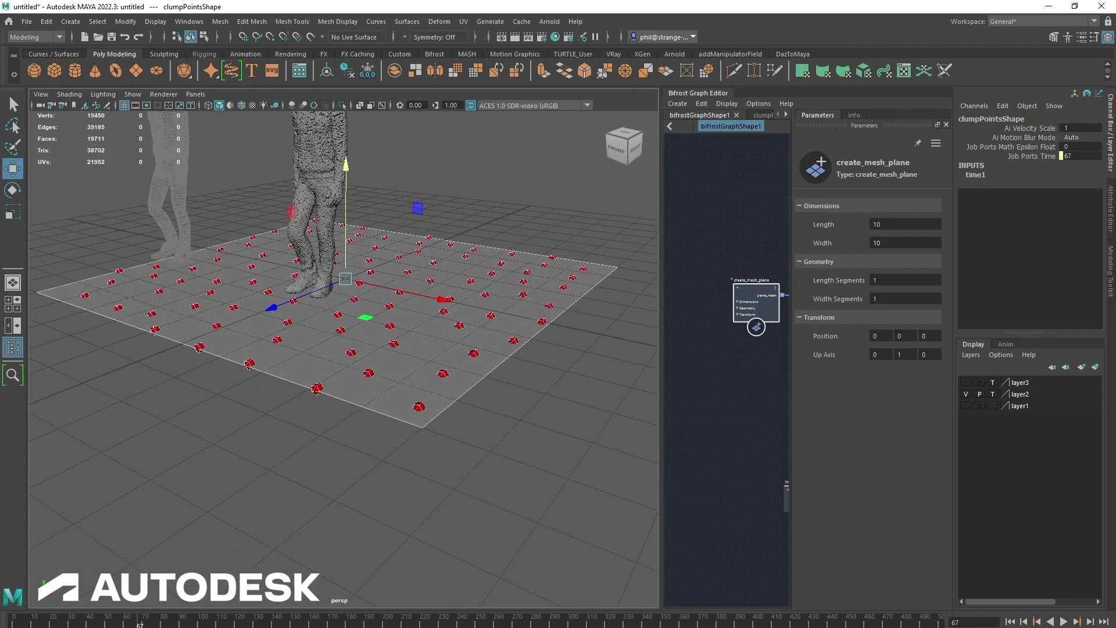
{"action": "left_click", "coordinate": [1009, 621]}
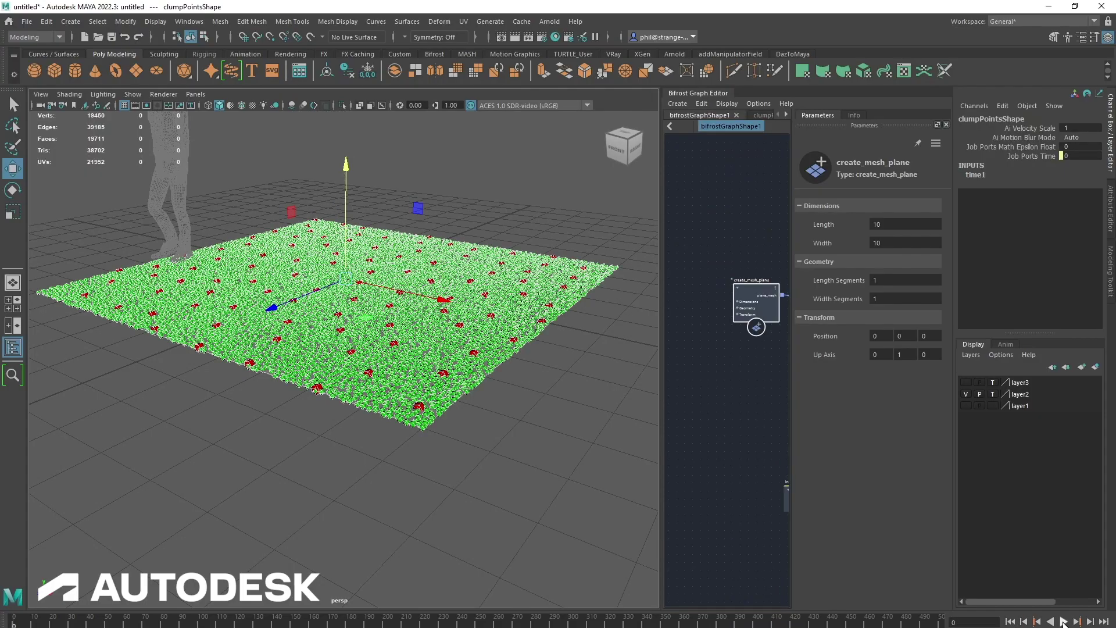
{"action": "mouse_move", "coordinate": [533, 501]}
{"action": "left_mouse_down", "text": "alt"}
{"action": "mouse_move", "coordinate": [521, 524]}
{"action": "mouse_move", "coordinate": [536, 520]}
{"action": "mouse_move", "coordinate": [530, 500]}
{"action": "left_mouse_up", "text": "alt"}
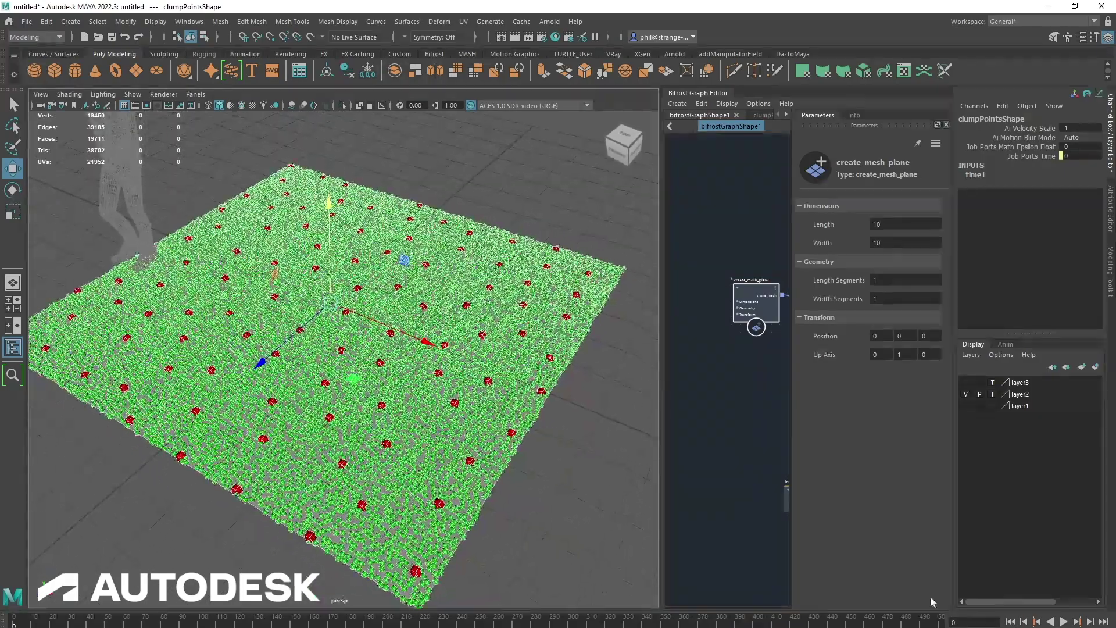
{"action": "left_click", "coordinate": [1062, 621]}
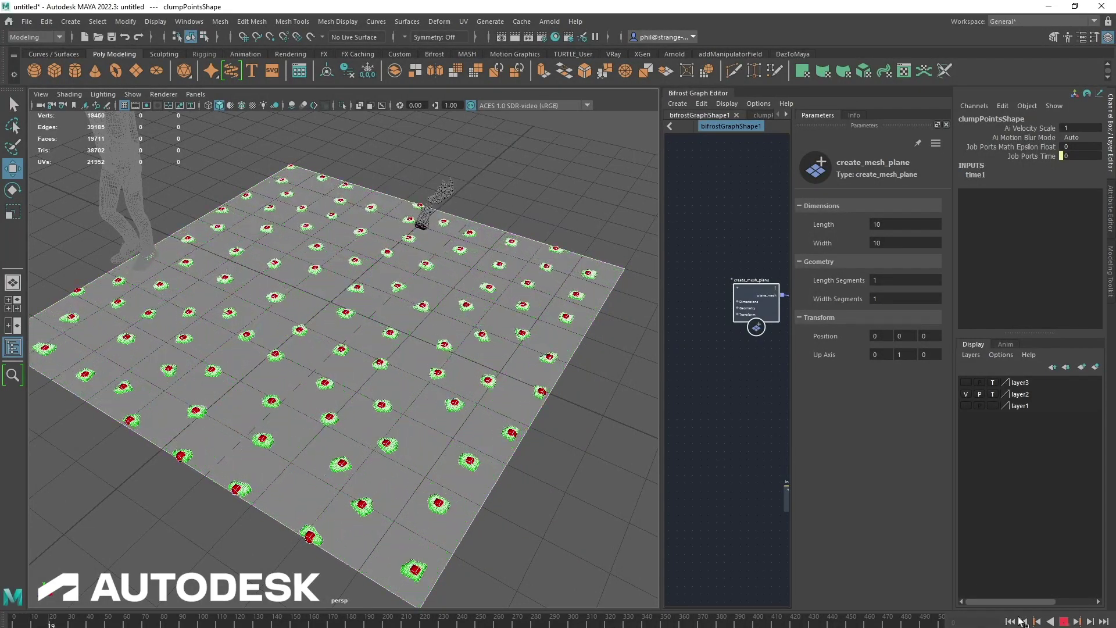
{"action": "key", "text": "Escape"}
{"action": "right_click_drag", "start_coordinate": [557, 405], "coordinate": [434, 441], "text": "alt"}
{"action": "left_click_drag", "start_coordinate": [435, 441], "coordinate": [451, 414], "text": "alt"}
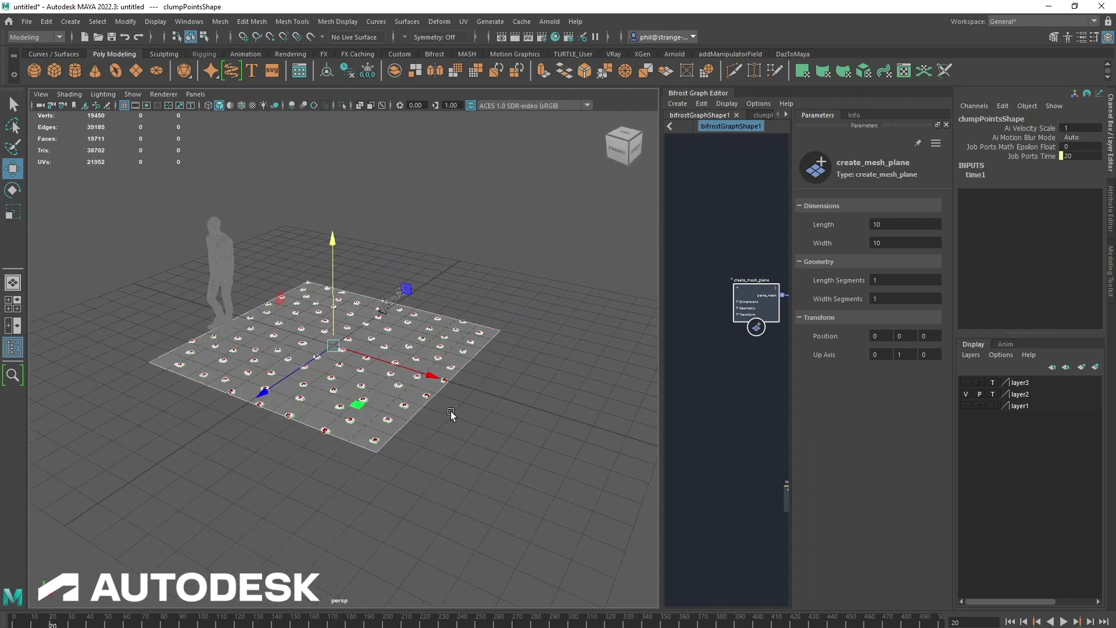
Step: Widen the graph editor again and delete the terminal node connected to create_mesh_plane
{"action": "left_click_drag", "start_coordinate": [662, 351], "coordinate": [265, 352]}
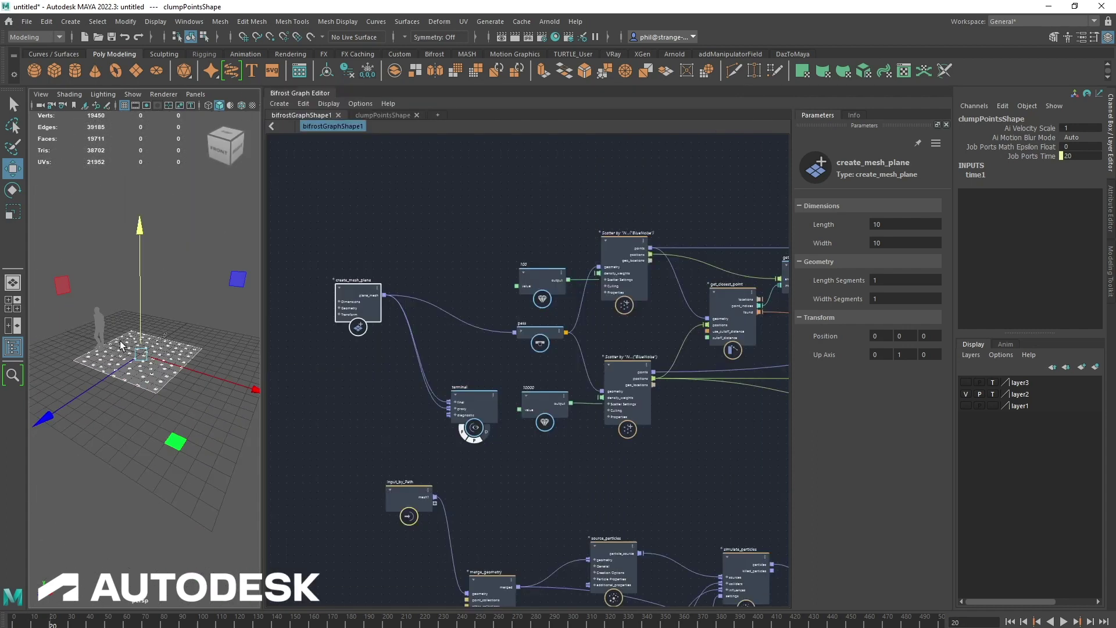
{"action": "middle_click_drag", "start_coordinate": [684, 472], "coordinate": [624, 470], "text": "alt"}
{"action": "scroll", "coordinate": [619, 467], "scroll_direction": "down", "scroll_amount": 1}
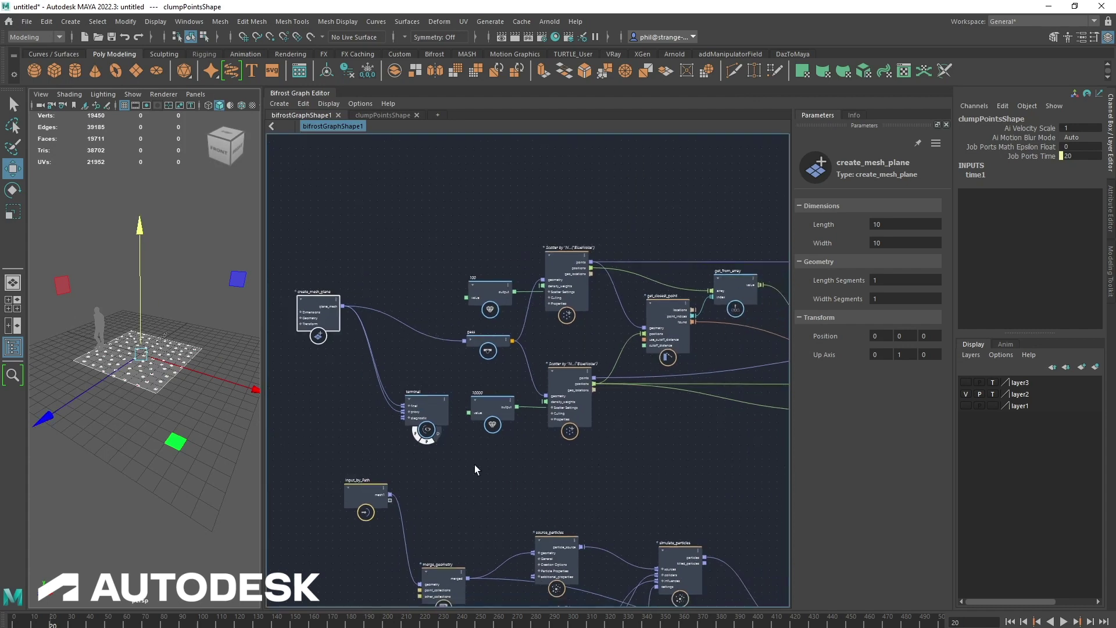
{"action": "left_click", "coordinate": [399, 406]}
{"action": "left_click_drag", "start_coordinate": [399, 414], "coordinate": [381, 418]}
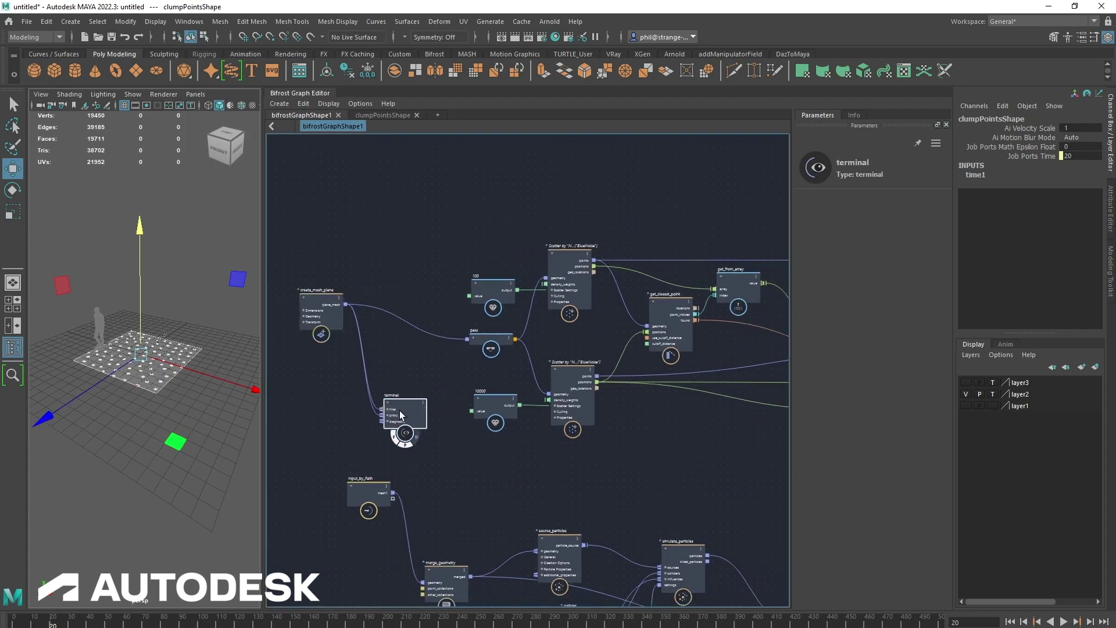
{"action": "key", "text": "Delete"}
{"action": "middle_click_drag", "start_coordinate": [564, 460], "coordinate": [585, 428]}
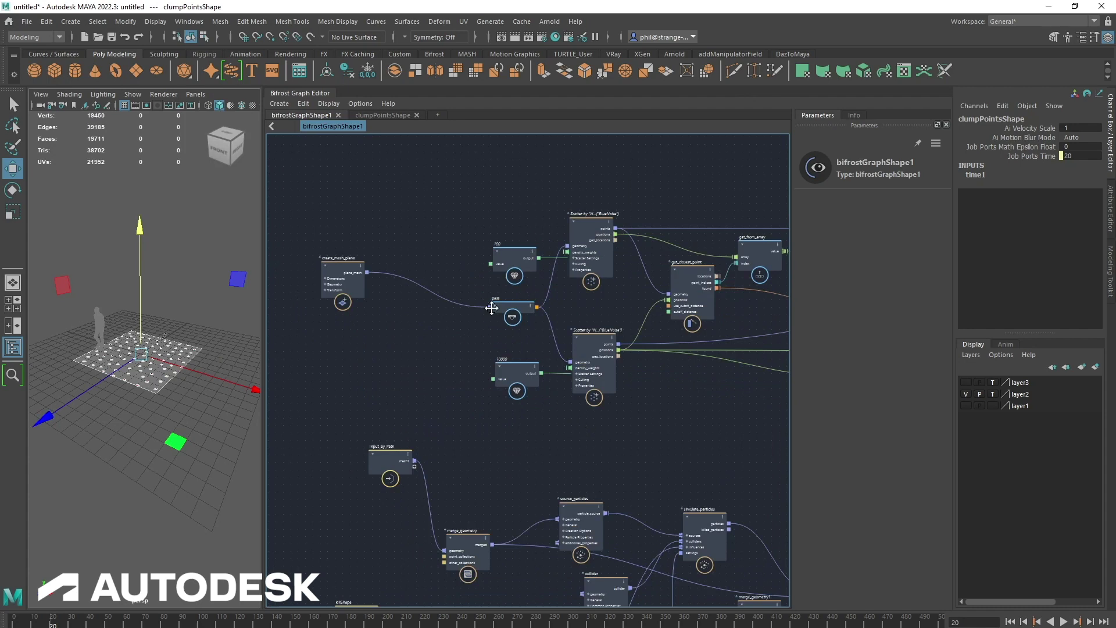
Step: Connect merge_geometry's merged output to the pass node's input in place of create_mesh_plane, and delete the create_mesh_plane node
{"action": "middle_click_drag", "start_coordinate": [498, 304], "coordinate": [501, 286], "text": "alt"}
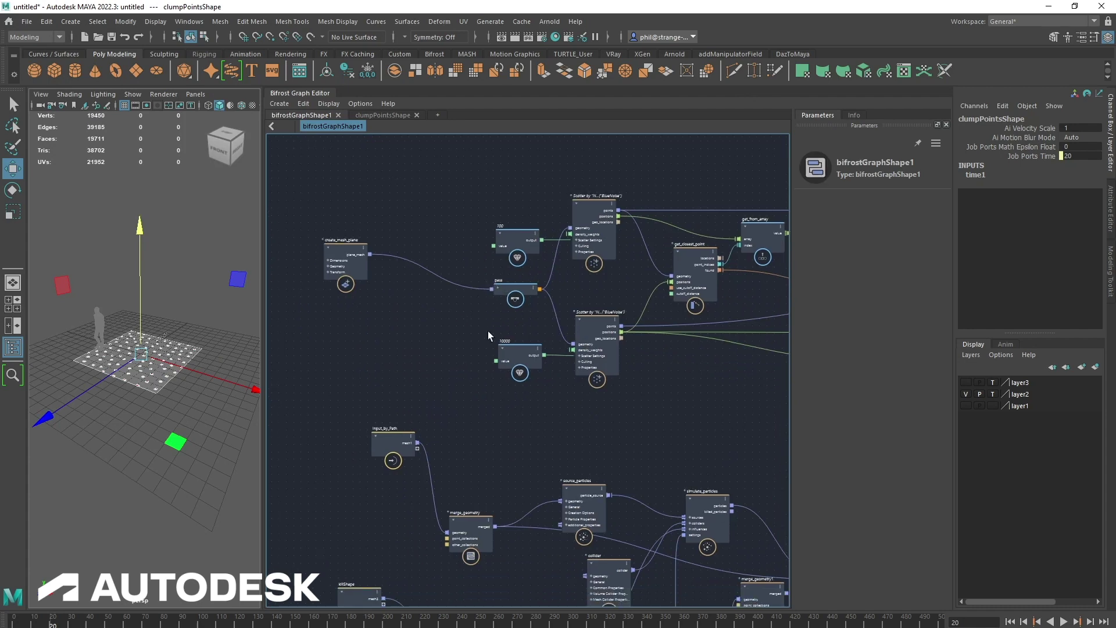
{"action": "left_click", "coordinate": [496, 287]}
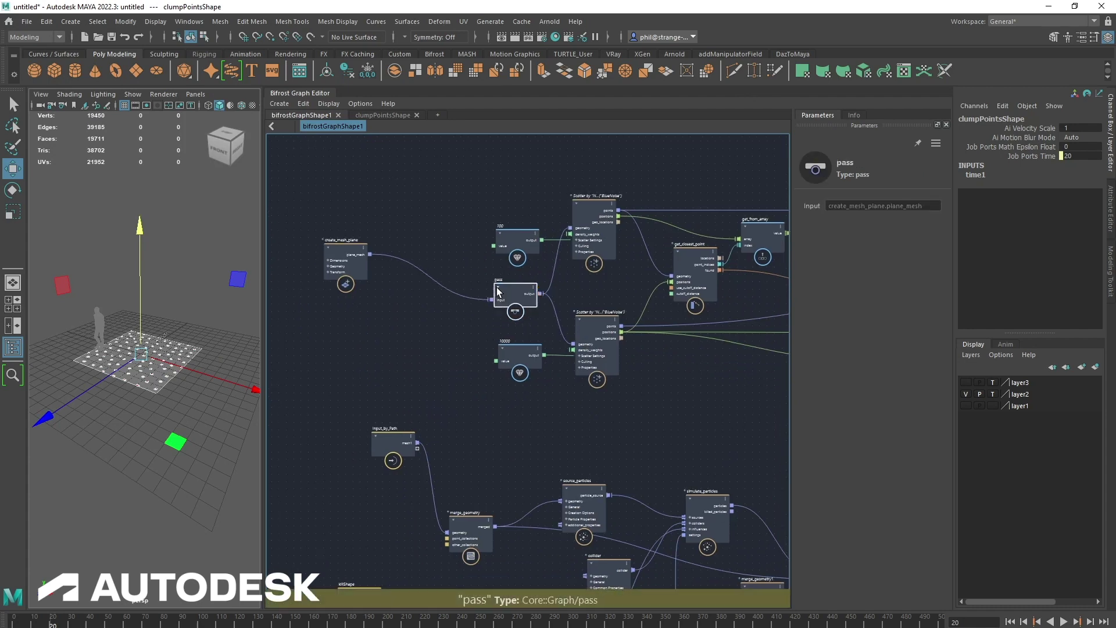
{"action": "left_click_drag", "start_coordinate": [346, 247], "coordinate": [364, 303]}
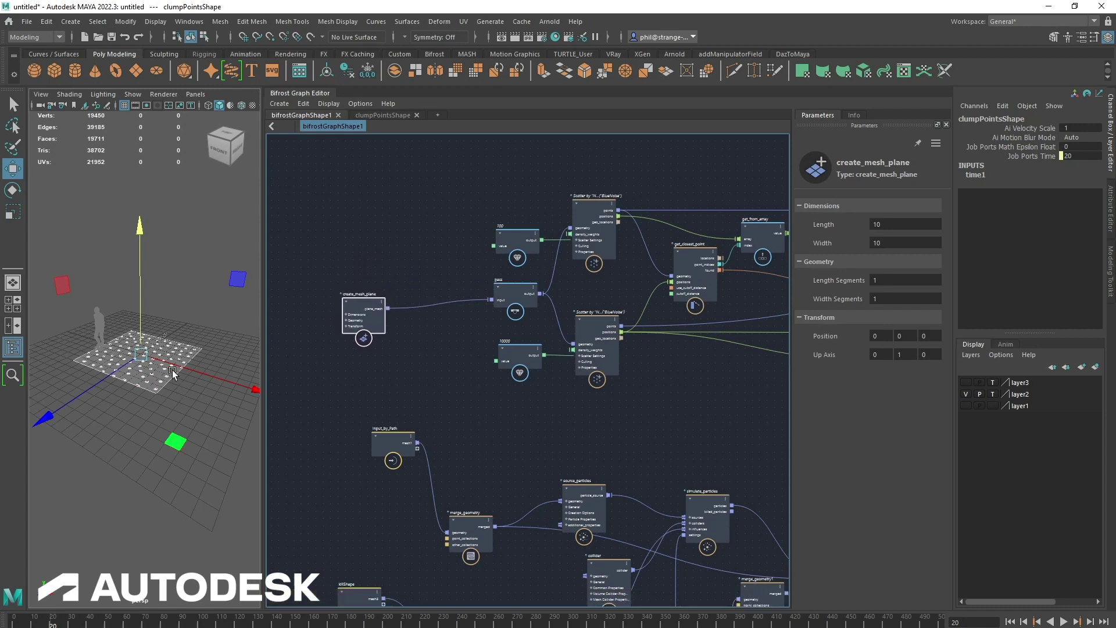
{"action": "middle_click_drag", "start_coordinate": [491, 425], "coordinate": [482, 401], "text": "alt"}
{"action": "left_click_drag", "start_coordinate": [379, 416], "coordinate": [330, 420]}
{"action": "left_click_drag", "start_coordinate": [462, 500], "coordinate": [481, 275]}
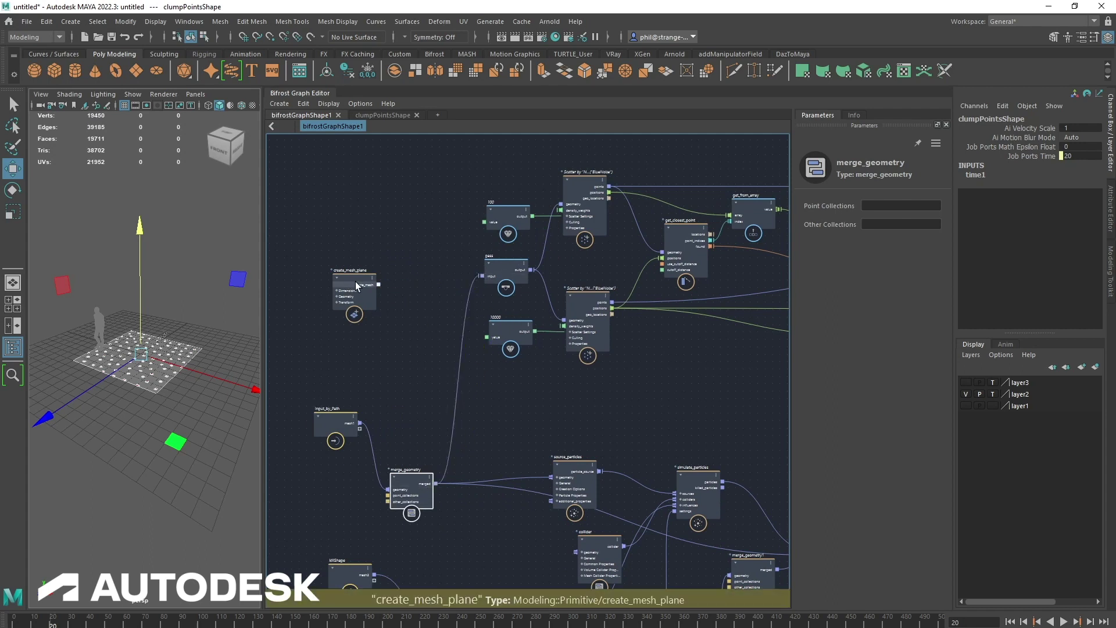
{"action": "left_click_drag", "start_coordinate": [356, 286], "coordinate": [366, 307]}
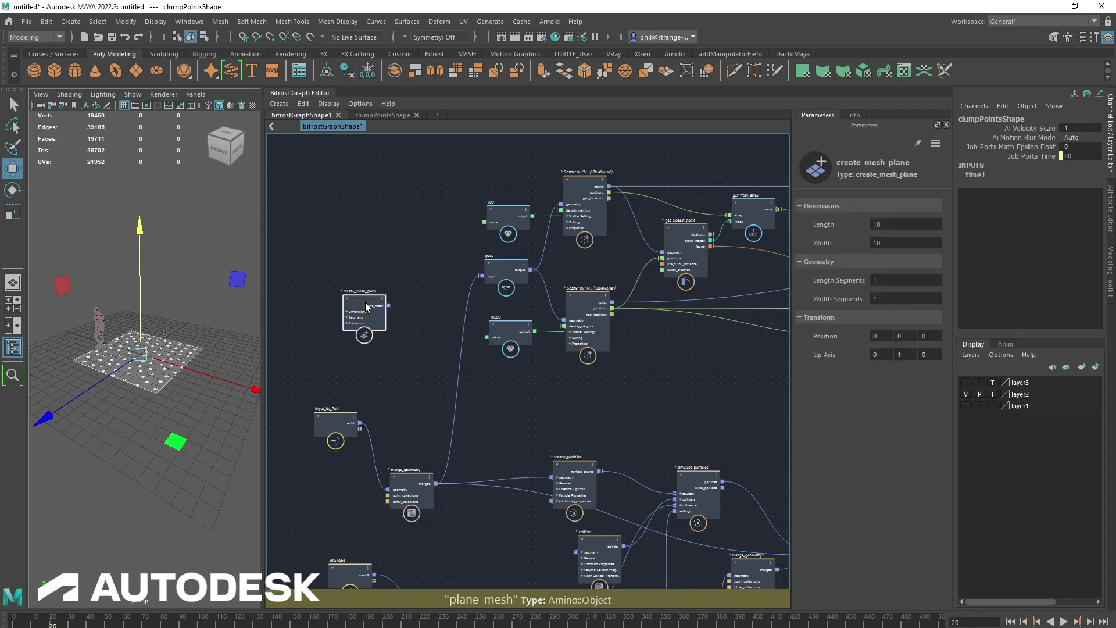
{"action": "key", "text": "Delete"}
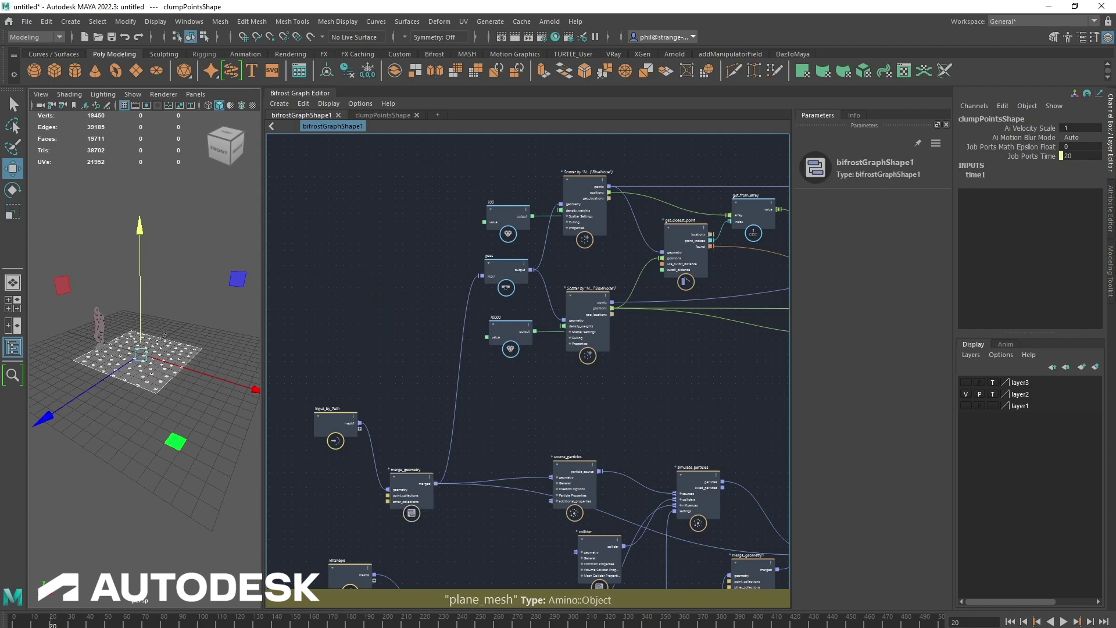
Step: Delete the clumpPoints object from the scene in the Outliner and put the Outliner window aside
{"action": "left_click_drag", "start_coordinate": [0, 174], "coordinate": [389, 197]}
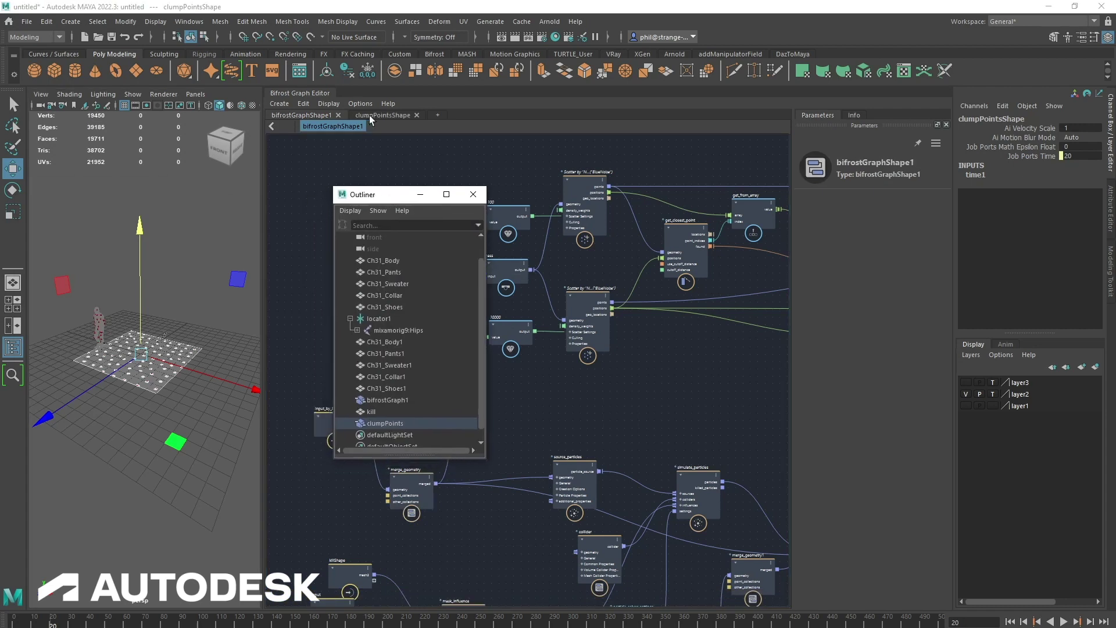
{"action": "left_click", "coordinate": [409, 422]}
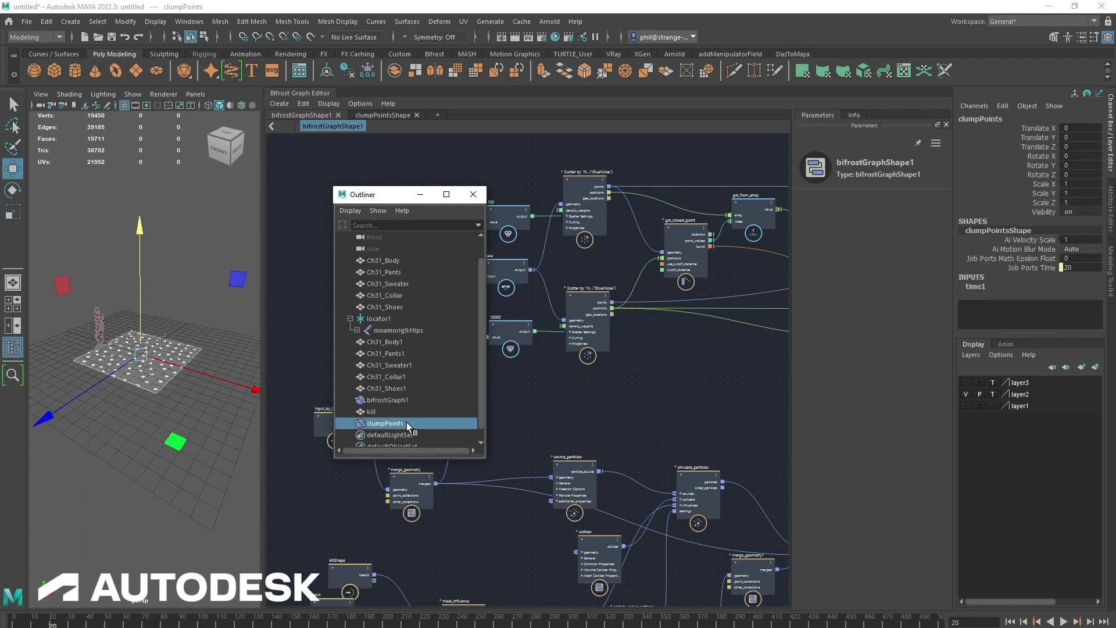
{"action": "key", "text": "Delete"}
{"action": "left_click", "coordinate": [419, 195]}
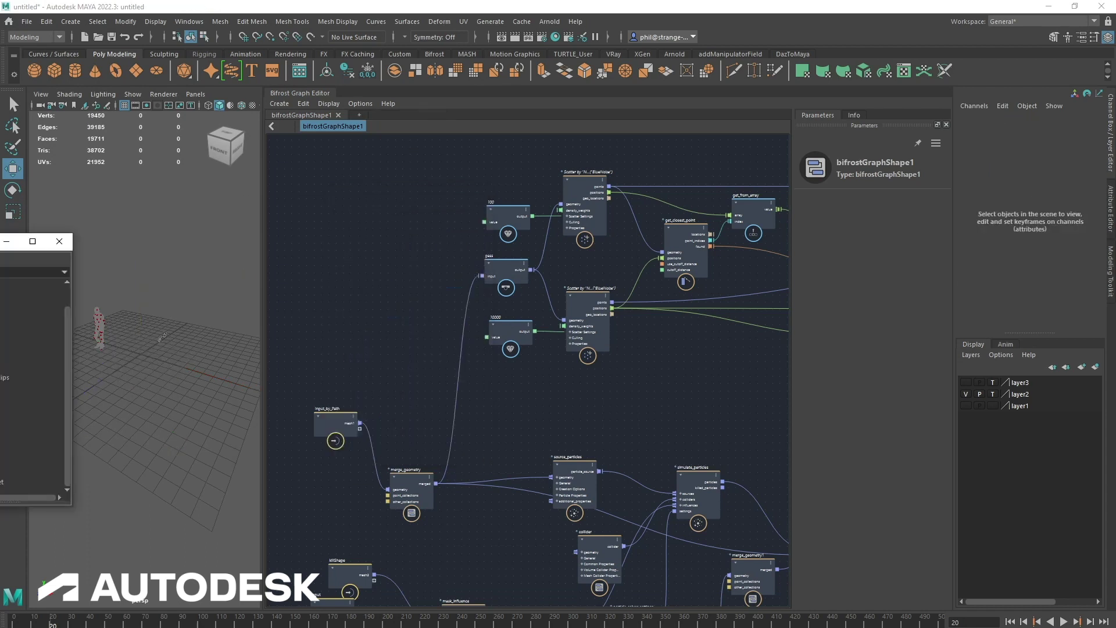
Step: Move merge_geometry up level with input_by_Path and check the settings of the two scatter nodes
{"action": "left_click_drag", "start_coordinate": [410, 479], "coordinate": [423, 422]}
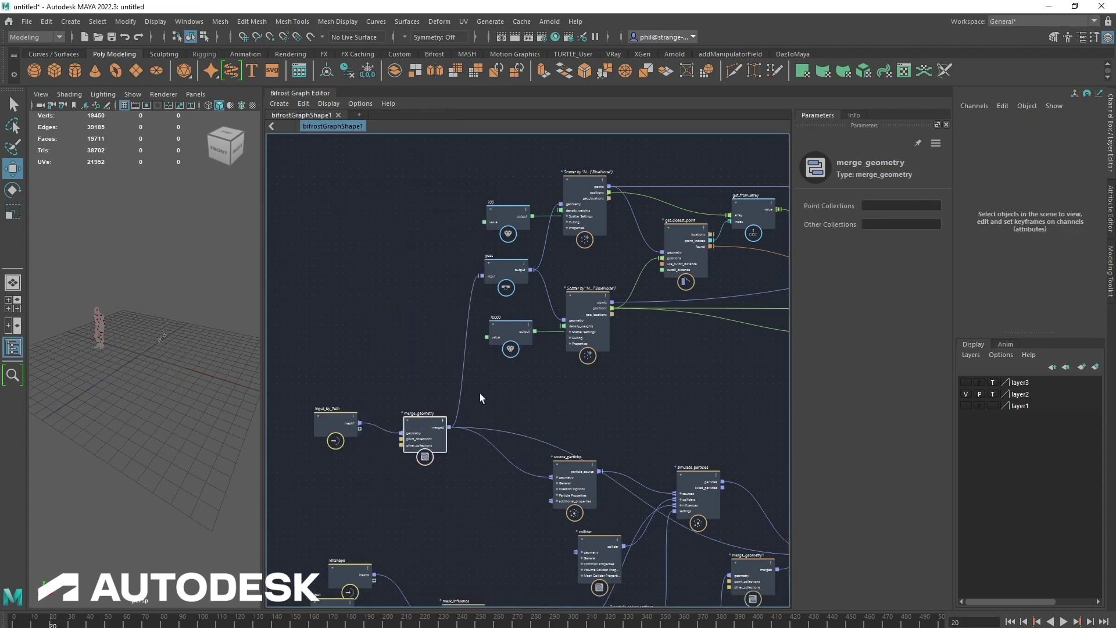
{"action": "middle_click_drag", "start_coordinate": [559, 388], "coordinate": [401, 370], "text": "alt"}
{"action": "left_click", "coordinate": [358, 313]}
{"action": "left_click", "coordinate": [430, 306]}
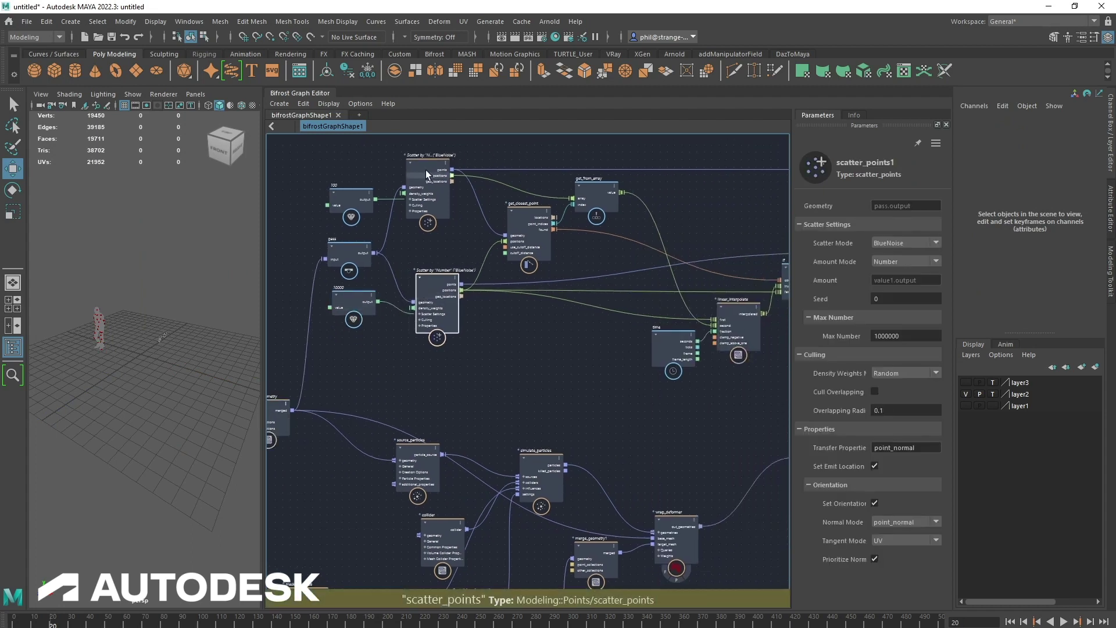
{"action": "middle_click_drag", "start_coordinate": [640, 423], "coordinate": [329, 418]}
{"action": "middle_click_drag", "start_coordinate": [609, 402], "coordinate": [429, 408]}
{"action": "scroll", "coordinate": [401, 408], "scroll_direction": "down", "scroll_amount": 1}
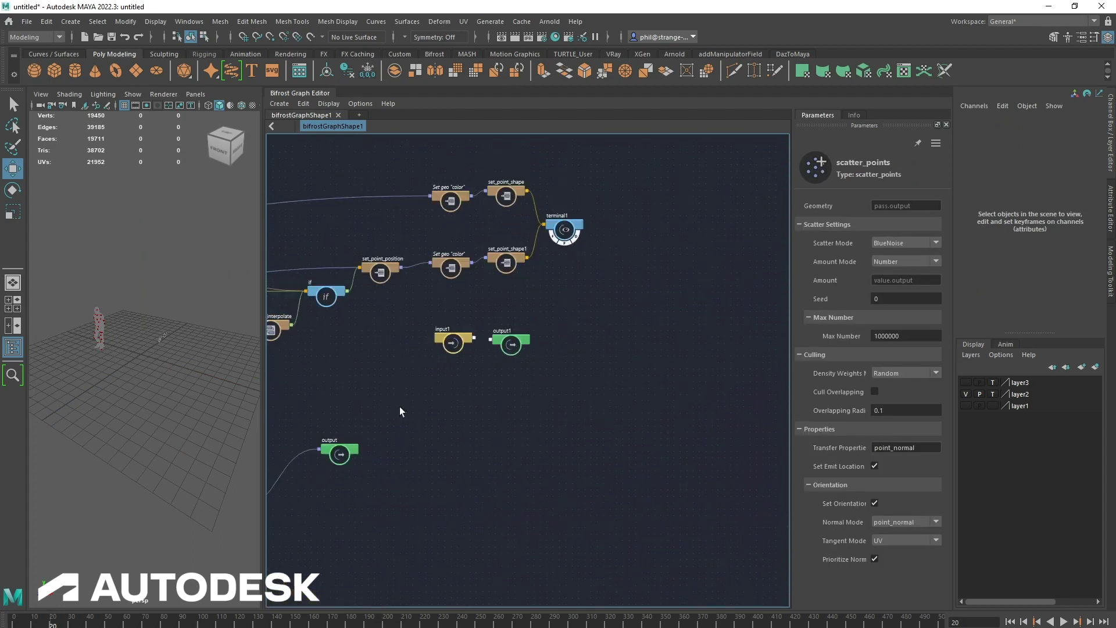
Step: Move terminal1 away from the point shape nodes, remove all the connections into it, and delete it
{"action": "left_click_drag", "start_coordinate": [558, 231], "coordinate": [647, 304]}
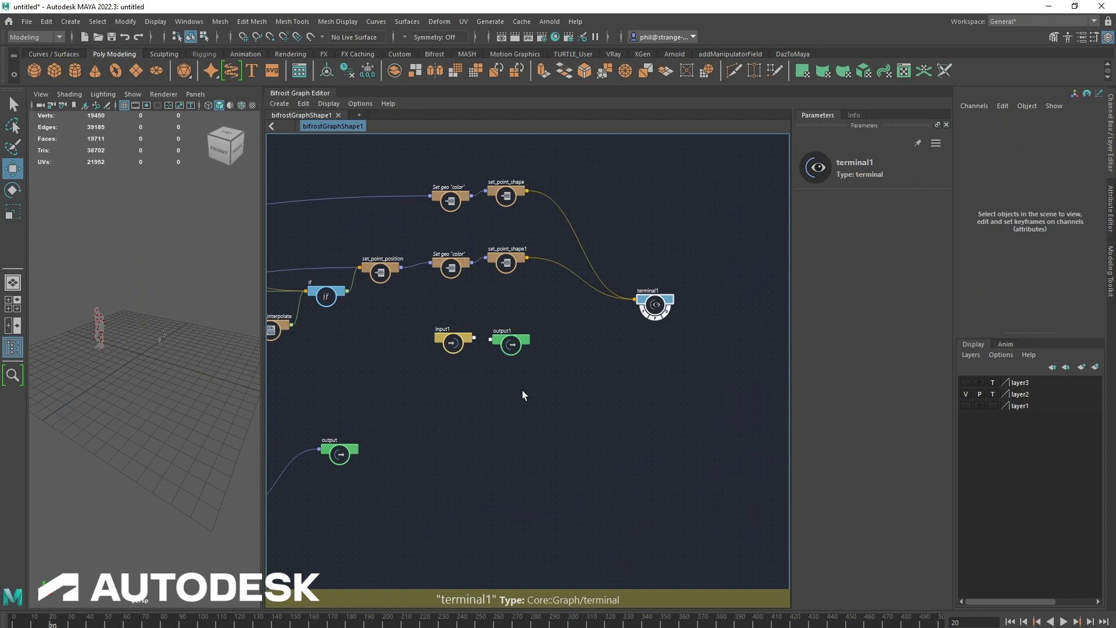
{"action": "scroll", "coordinate": [581, 395], "scroll_direction": "up", "scroll_amount": 3}
{"action": "left_click", "coordinate": [487, 291]}
{"action": "left_click", "coordinate": [475, 198]}
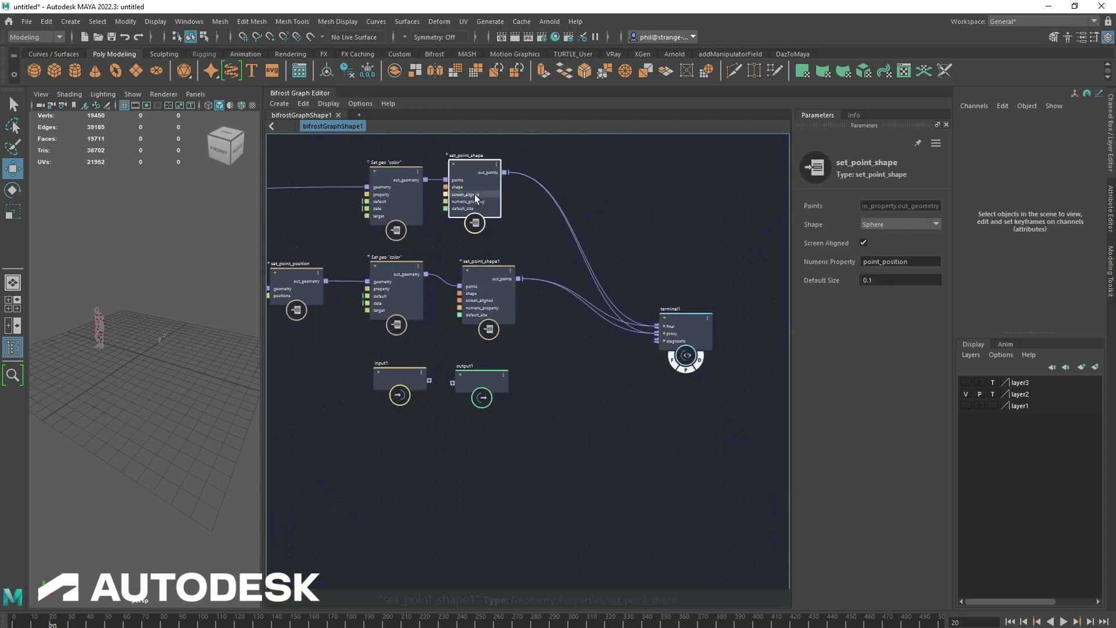
{"action": "left_click_drag", "start_coordinate": [475, 198], "coordinate": [483, 204]}
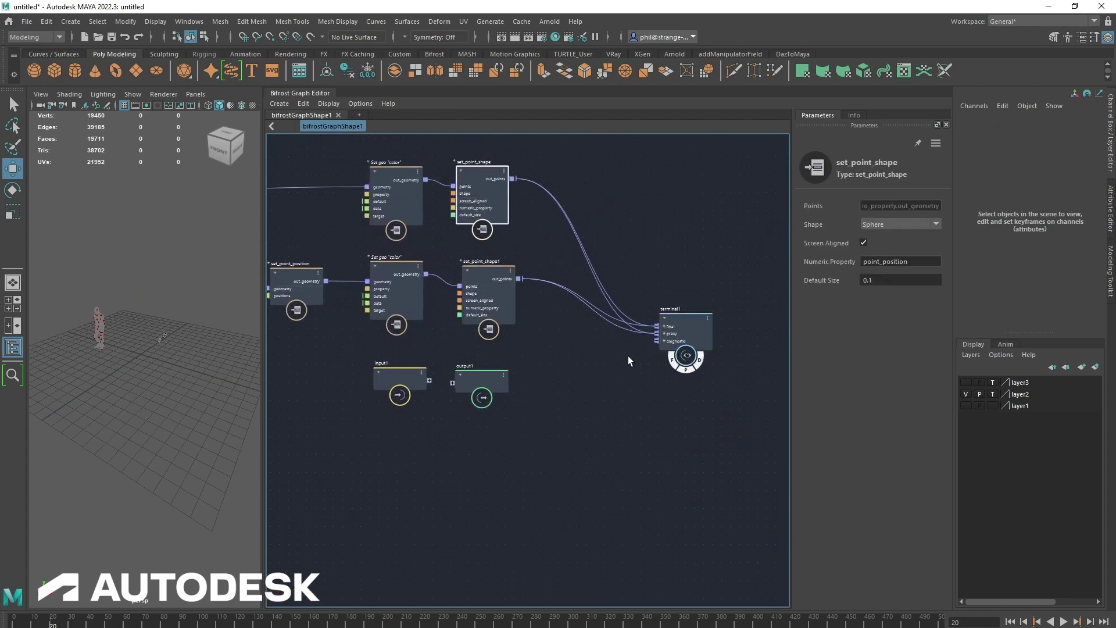
{"action": "left_click_drag", "start_coordinate": [627, 355], "coordinate": [613, 284]}
{"action": "key", "text": "Delete"}
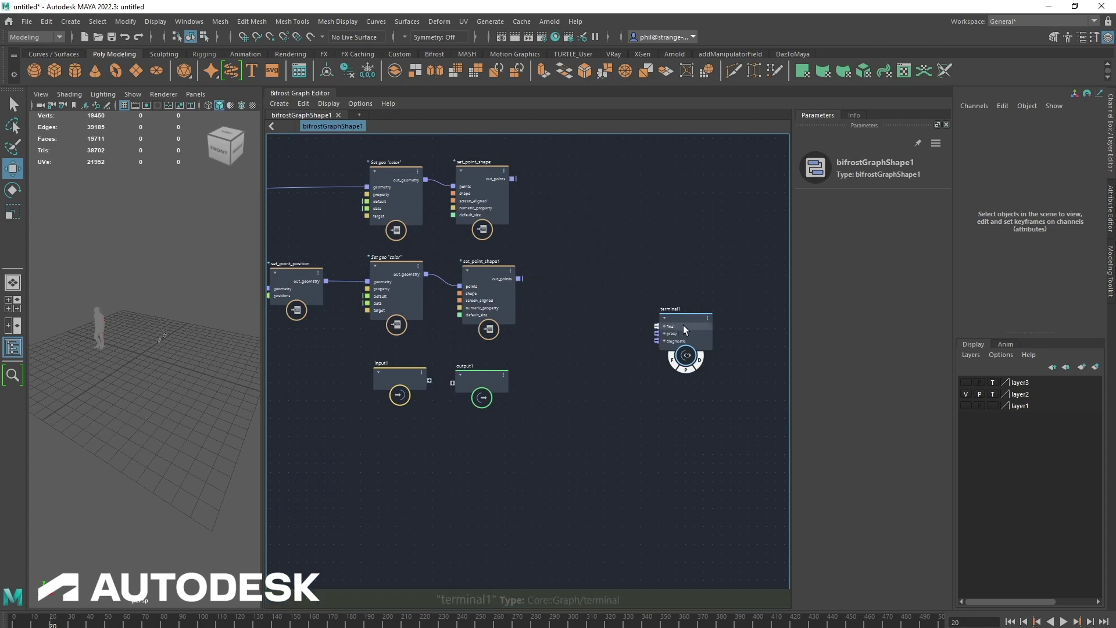
{"action": "left_click_drag", "start_coordinate": [683, 325], "coordinate": [692, 332]}
{"action": "left_click", "coordinate": [592, 345]}
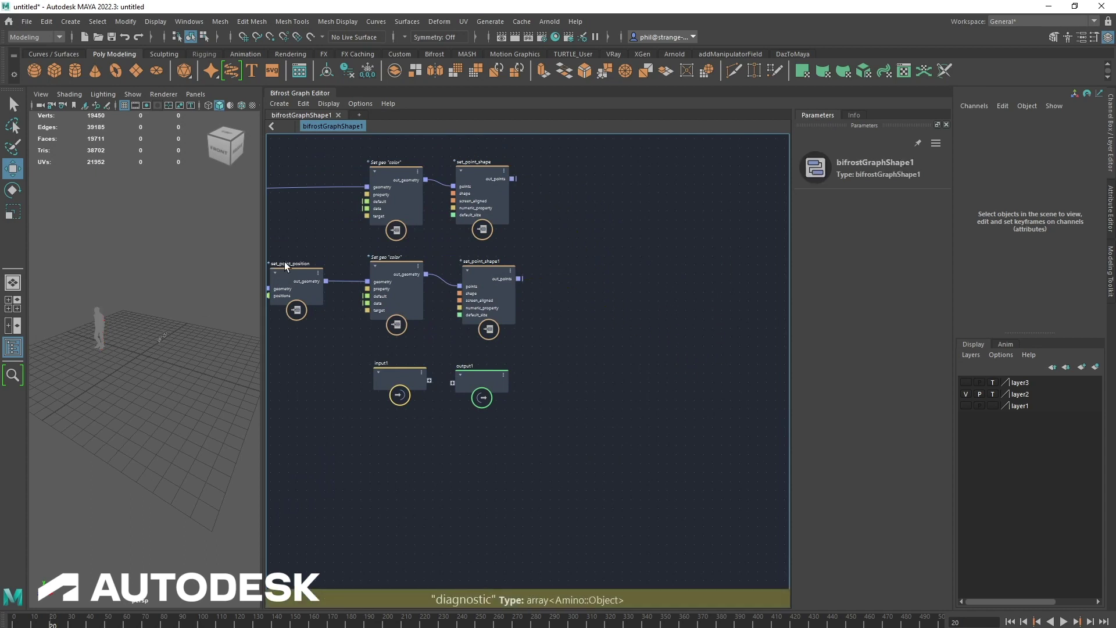
Step: Widen the graph editor and move the output and wrap_deformer nodes across, beneath the set_point_shape nodes
{"action": "left_click_drag", "start_coordinate": [264, 256], "coordinate": [181, 257]}
{"action": "middle_click_drag", "start_coordinate": [407, 436], "coordinate": [713, 452], "text": "alt"}
{"action": "right_click_drag", "start_coordinate": [667, 451], "coordinate": [562, 451], "text": "alt"}
{"action": "middle_click_drag", "start_coordinate": [580, 446], "coordinate": [577, 344], "text": "alt"}
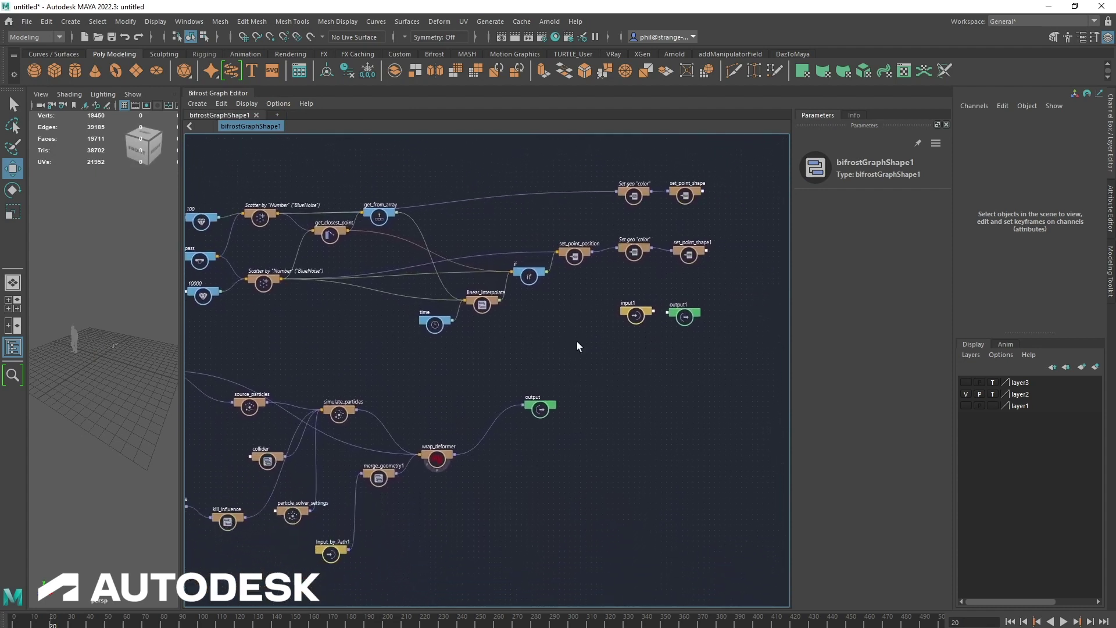
{"action": "scroll", "coordinate": [589, 348], "scroll_direction": "up", "scroll_amount": 1}
{"action": "left_click_drag", "start_coordinate": [555, 413], "coordinate": [701, 414]}
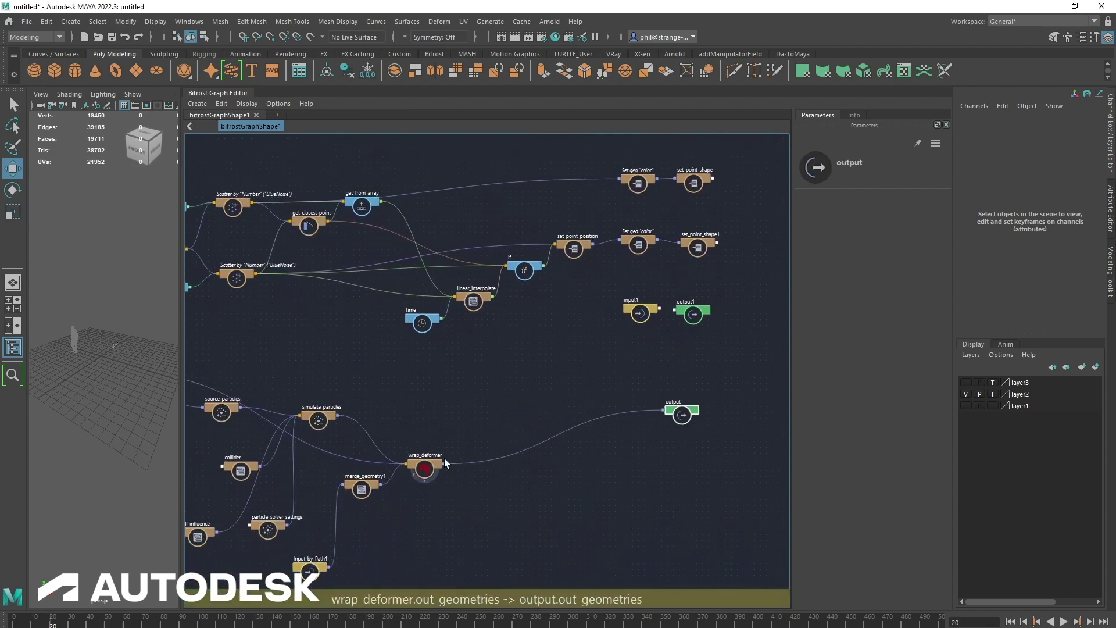
{"action": "left_click_drag", "start_coordinate": [424, 469], "coordinate": [605, 411]}
Step: Delete the unused input1 node and clear output1 away from the set_point_shape nodes
{"action": "middle_click_drag", "start_coordinate": [642, 455], "coordinate": [550, 470], "text": "alt"}
{"action": "right_click_drag", "start_coordinate": [551, 471], "coordinate": [601, 466], "text": "alt"}
{"action": "middle_click_drag", "start_coordinate": [607, 358], "coordinate": [649, 421], "text": "alt"}
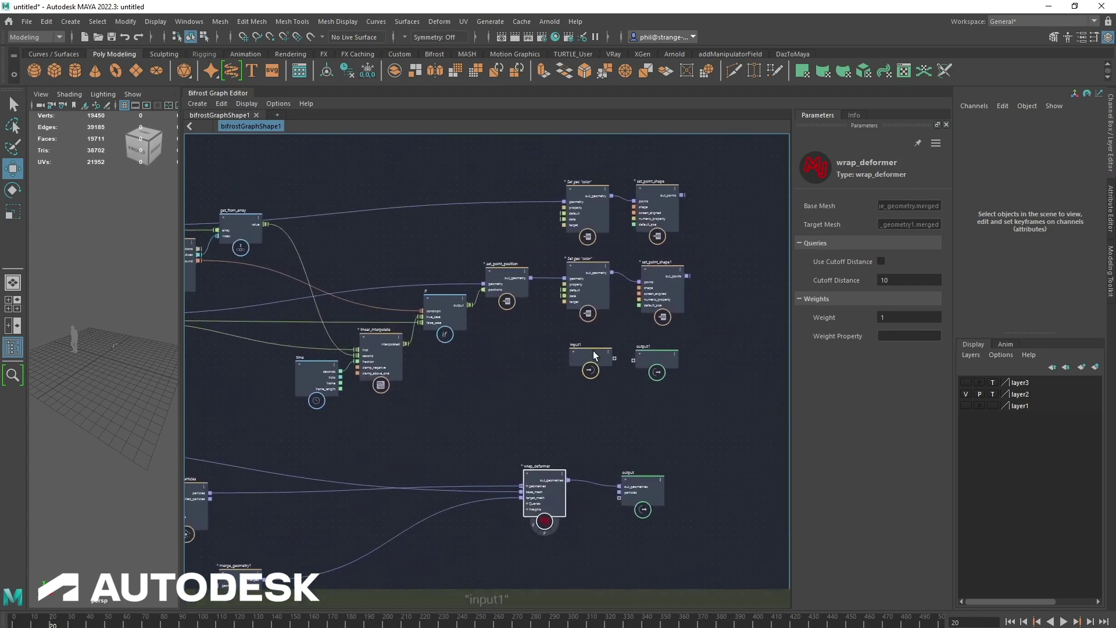
{"action": "left_click", "coordinate": [593, 351]}
{"action": "key", "text": "Delete"}
{"action": "left_click", "coordinate": [658, 356]}
{"action": "key", "text": "Delete"}
Step: Lower set_point_shape1 and set_point_shape slightly and connect both their out_points outputs to wrap_deformer's geometries input
{"action": "right_click_drag", "start_coordinate": [612, 427], "coordinate": [664, 396], "text": "alt"}
{"action": "middle_click_drag", "start_coordinate": [665, 396], "coordinate": [607, 358], "text": "alt"}
{"action": "left_click_drag", "start_coordinate": [610, 210], "coordinate": [598, 245]}
{"action": "middle_click_drag", "start_coordinate": [506, 388], "coordinate": [423, 451]}
{"action": "left_click_drag", "start_coordinate": [522, 175], "coordinate": [524, 197]}
{"action": "middle_click_drag", "start_coordinate": [601, 408], "coordinate": [646, 368]}
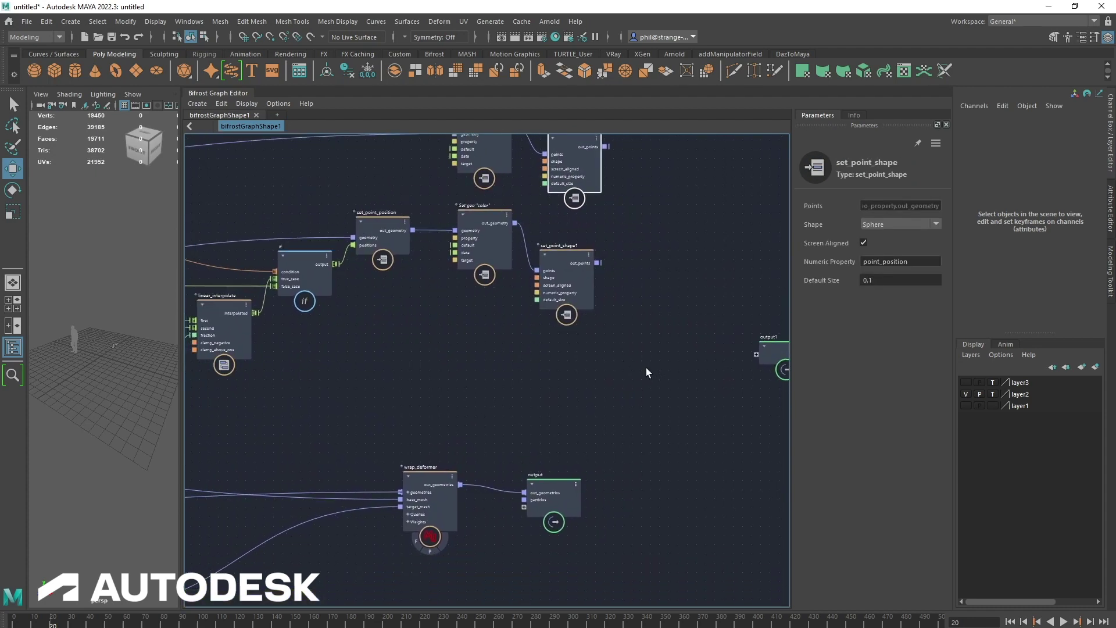
{"action": "left_click_drag", "start_coordinate": [598, 263], "coordinate": [412, 495]}
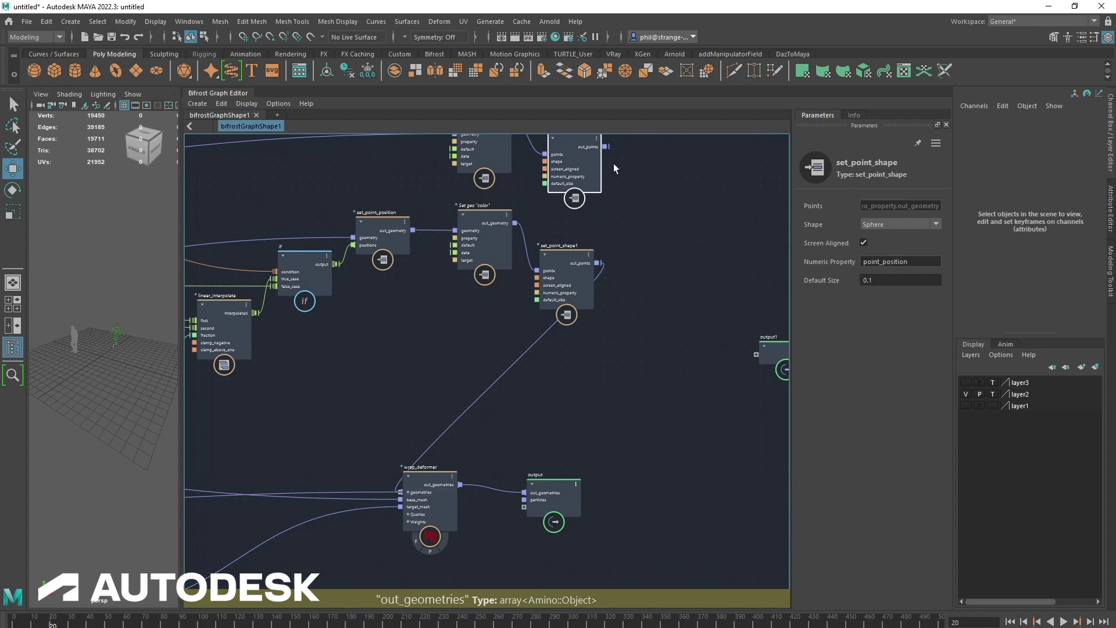
{"action": "left_click_drag", "start_coordinate": [605, 147], "coordinate": [413, 493]}
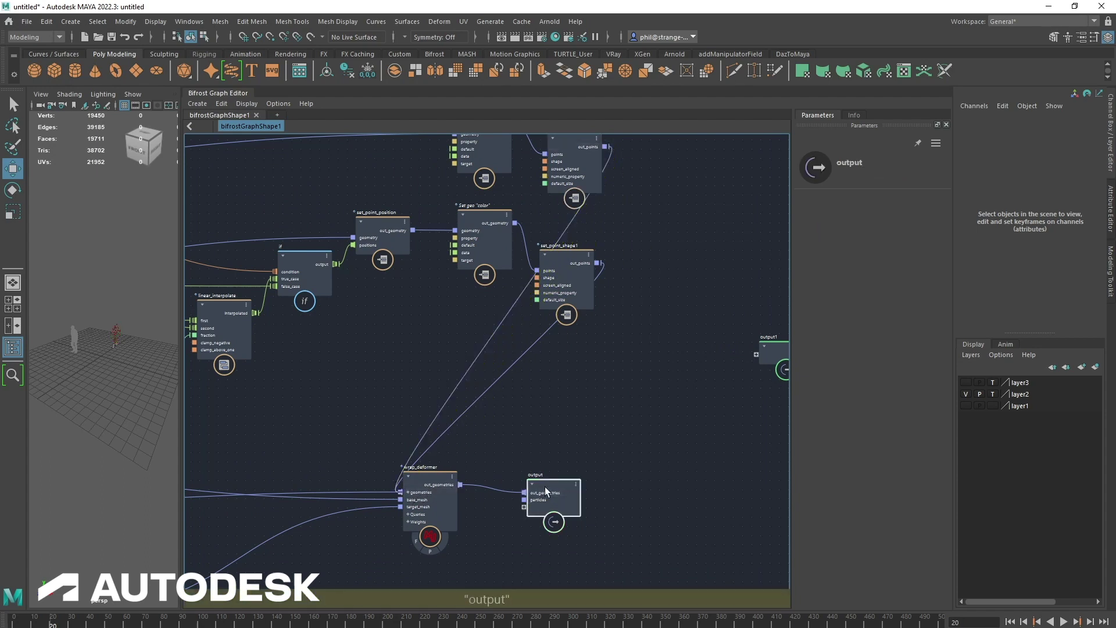
Step: Move the output node away from wrap_deformer and reroute out_geometries to a new out_geometries1 port on it
{"action": "left_click_drag", "start_coordinate": [545, 487], "coordinate": [681, 428]}
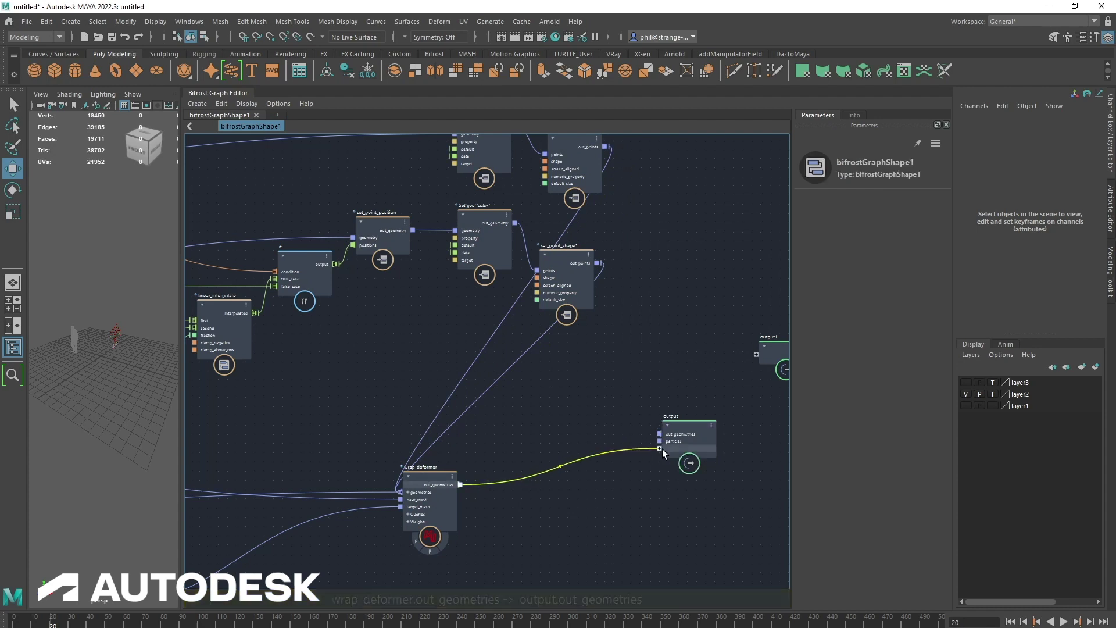
{"action": "key", "text": "Delete"}
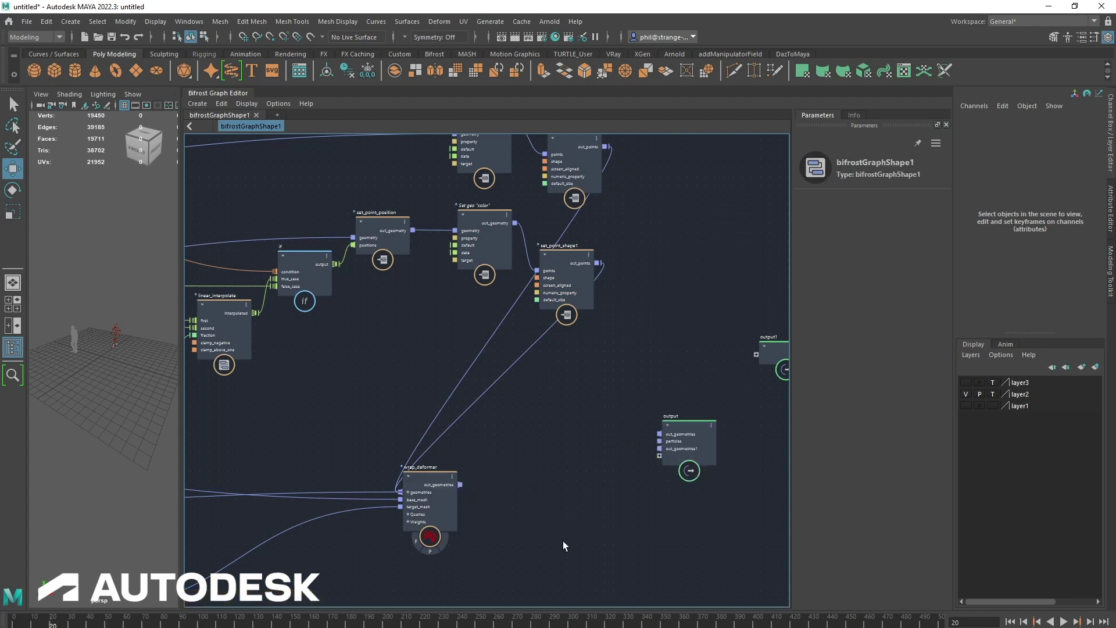
{"action": "key", "text": "ctrl+z"}
Step: Widen the viewport, frame the particle character, and play the animation from the first frame, stopping at frame 63
{"action": "left_click_drag", "start_coordinate": [183, 407], "coordinate": [747, 418]}
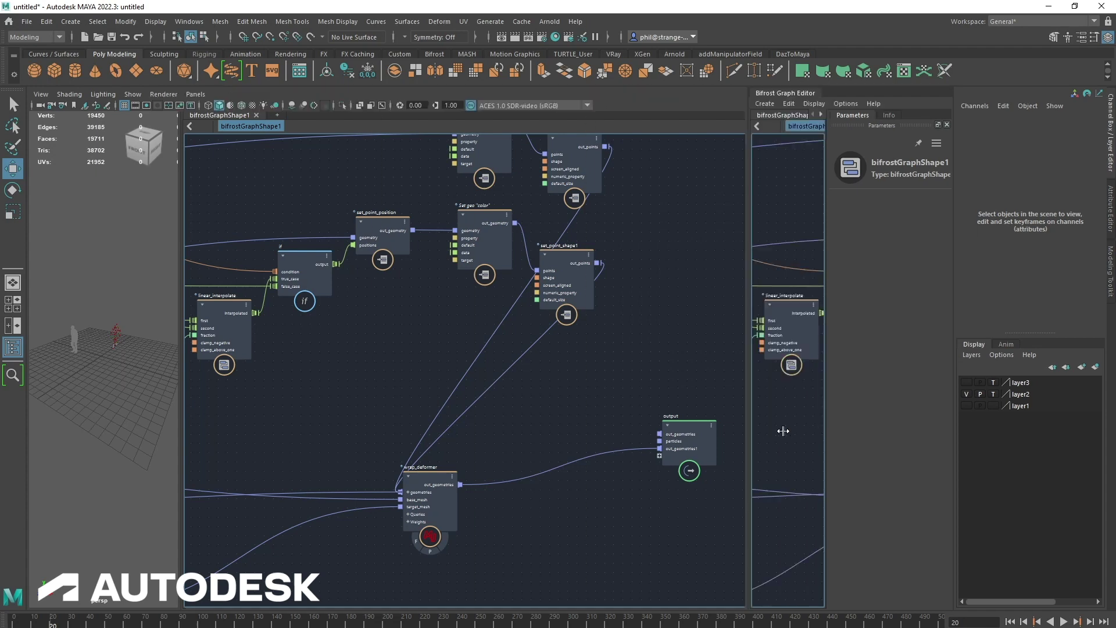
{"action": "left_click_drag", "start_coordinate": [379, 490], "coordinate": [429, 465], "text": "alt"}
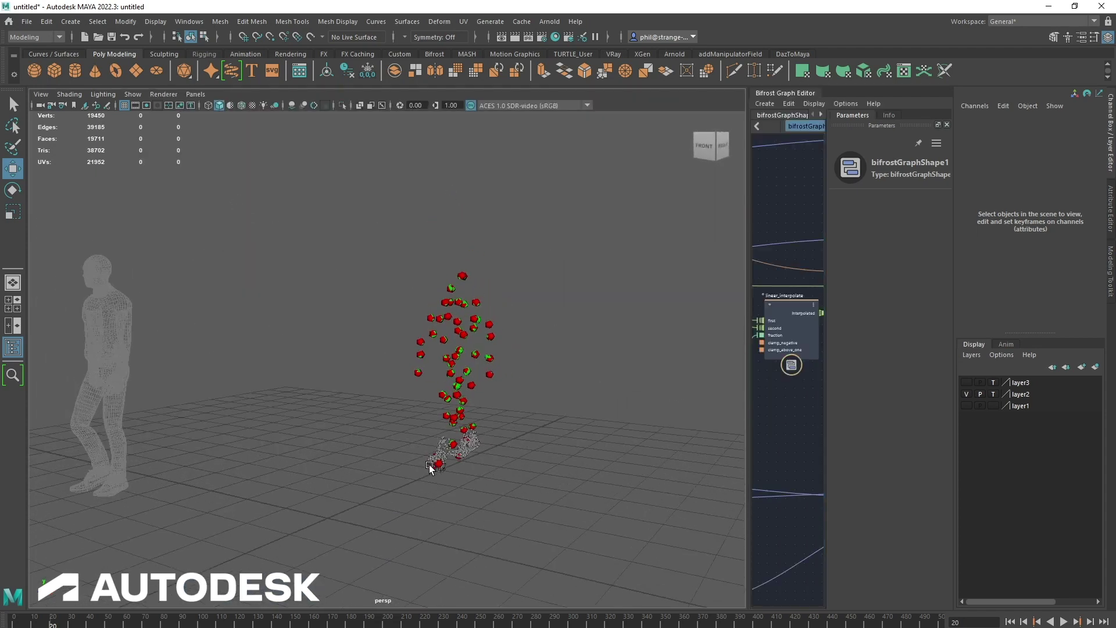
{"action": "left_click", "coordinate": [1010, 622]}
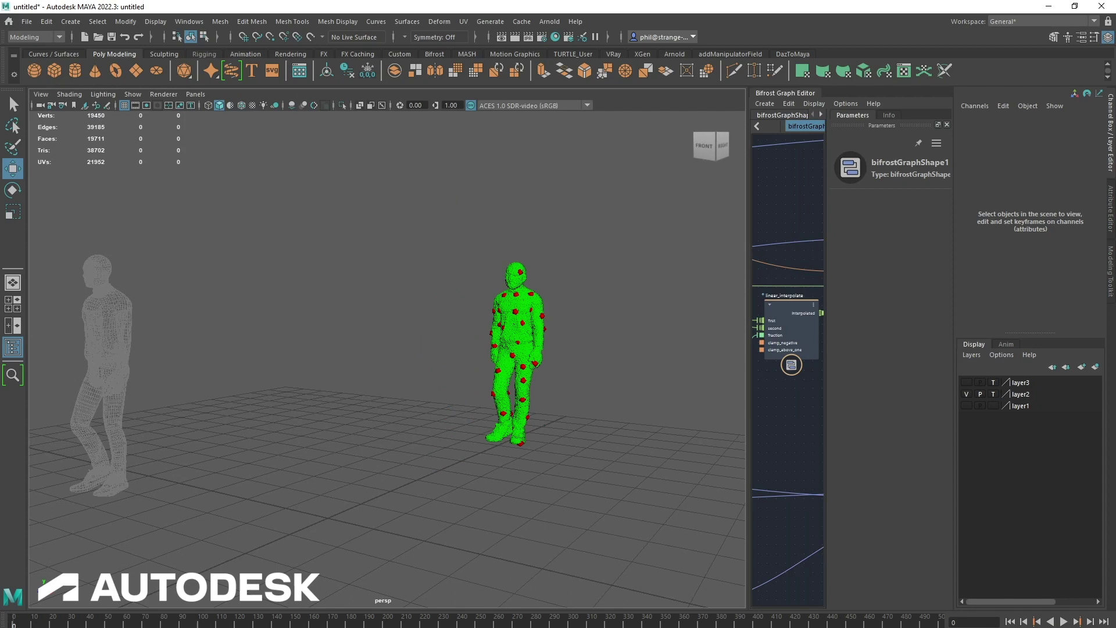
{"action": "left_click", "coordinate": [1063, 622]}
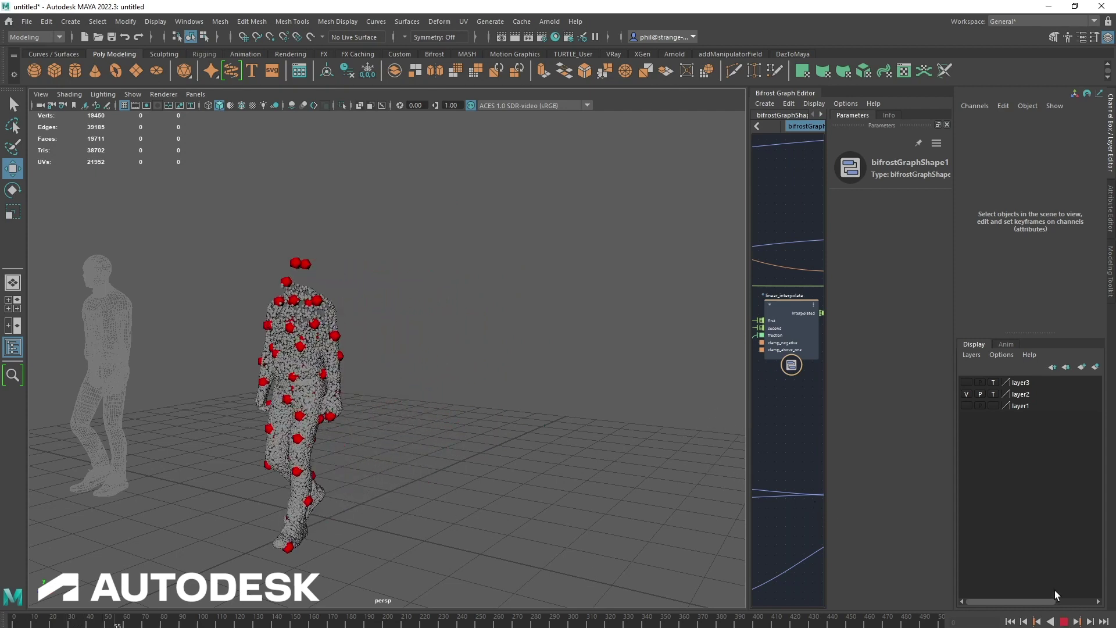
{"action": "left_click", "coordinate": [1064, 622]}
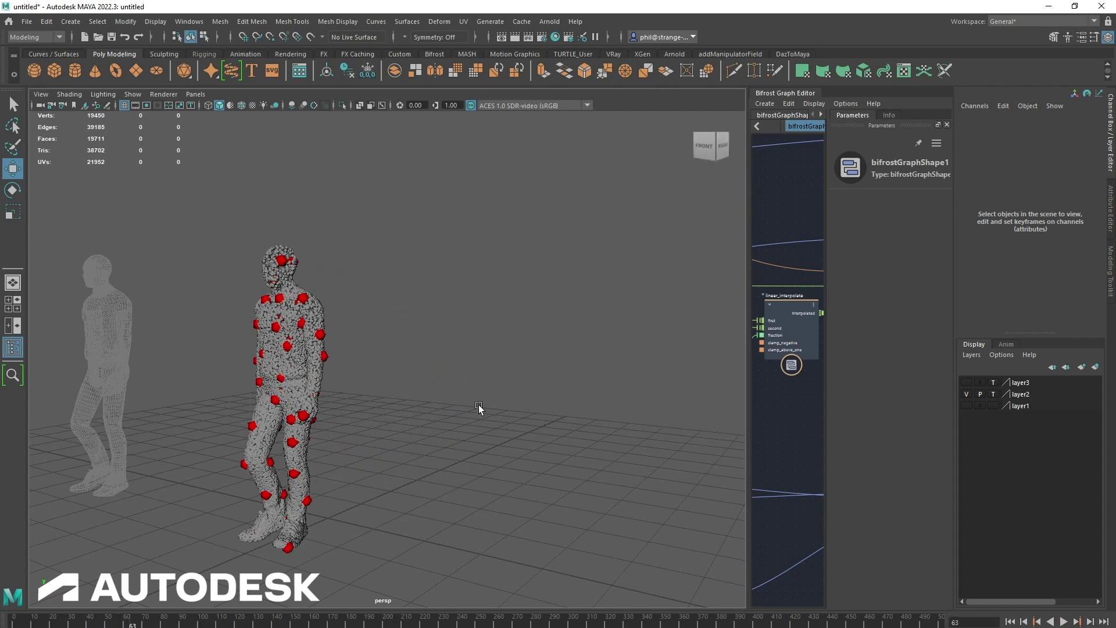
Step: Widen the graph editor, select all the clump points nodes from the 100 value to the set_point_shape nodes, and group them into a compound
{"action": "left_click_drag", "start_coordinate": [747, 369], "coordinate": [397, 372]}
{"action": "left_click_drag", "start_coordinate": [252, 400], "coordinate": [275, 402], "text": "alt"}
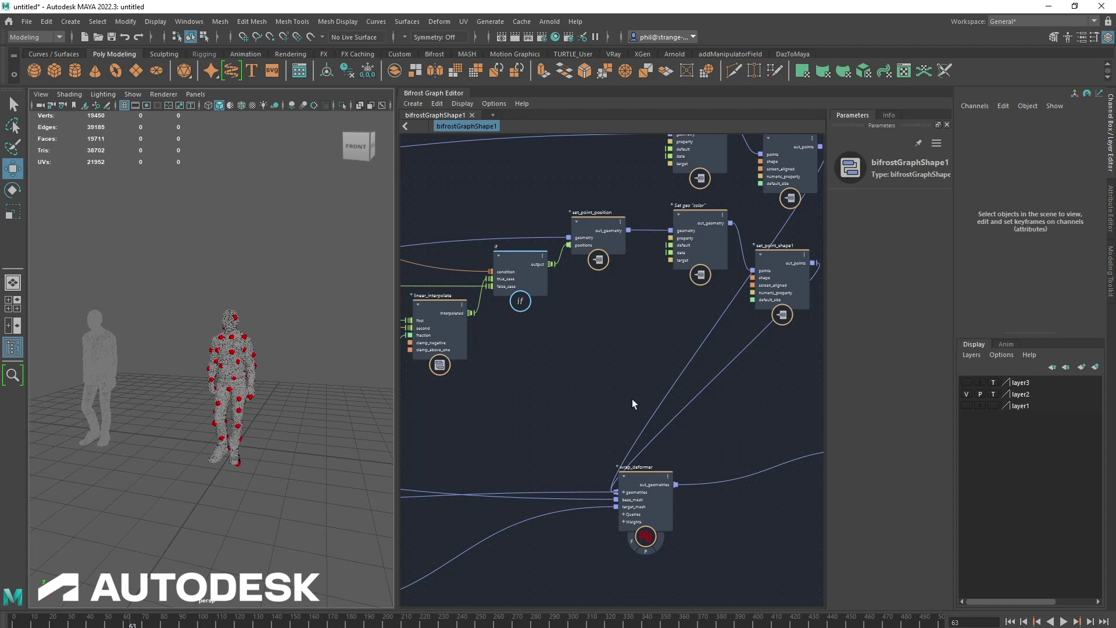
{"action": "scroll", "coordinate": [632, 399], "scroll_direction": "down", "scroll_amount": 8}
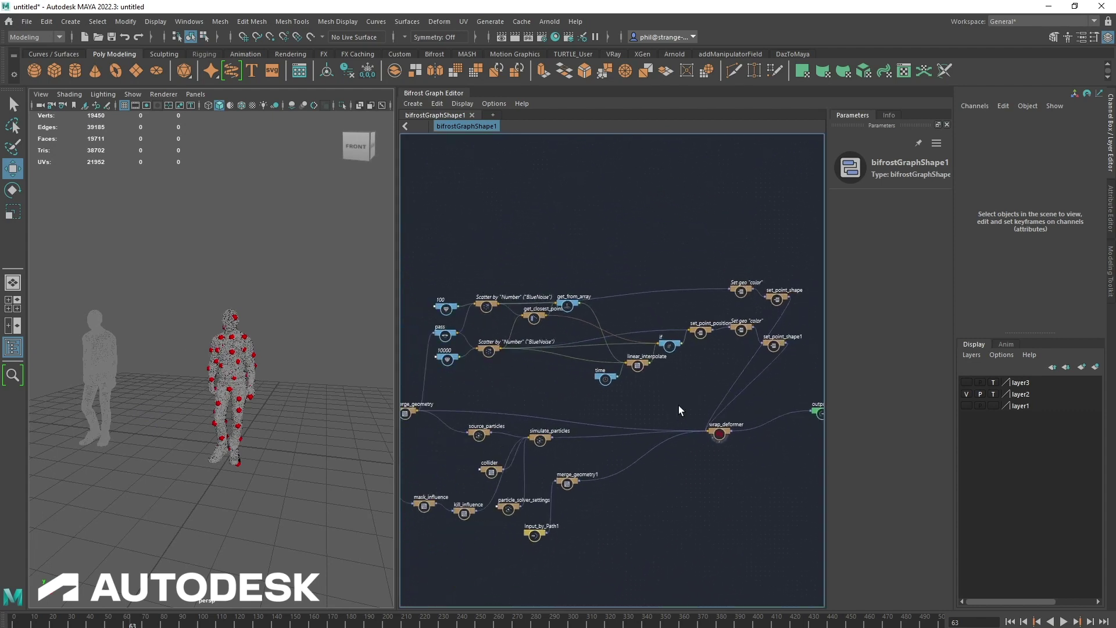
{"action": "middle_click_drag", "start_coordinate": [635, 407], "coordinate": [626, 408], "text": "alt"}
{"action": "right_click_drag", "start_coordinate": [629, 409], "coordinate": [649, 408], "text": "alt"}
{"action": "middle_click_drag", "start_coordinate": [499, 386], "coordinate": [553, 394], "text": "alt"}
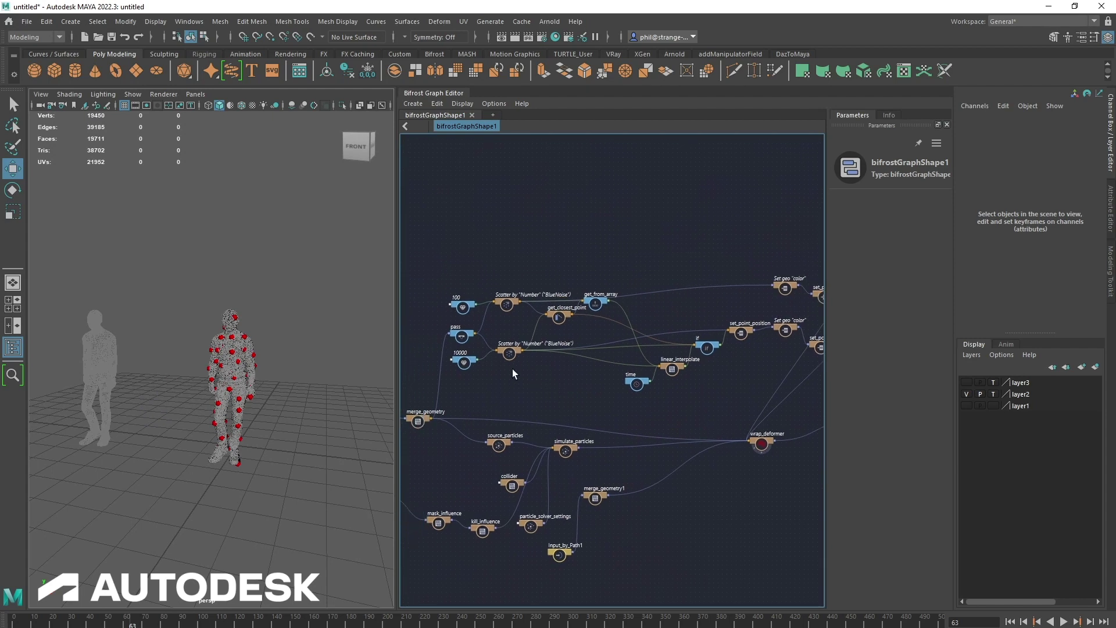
{"action": "right_click_drag", "start_coordinate": [503, 376], "coordinate": [570, 376], "text": "alt"}
{"action": "middle_click_drag", "start_coordinate": [570, 376], "coordinate": [540, 378], "text": "alt"}
{"action": "right_click_drag", "start_coordinate": [541, 378], "coordinate": [516, 381], "text": "alt"}
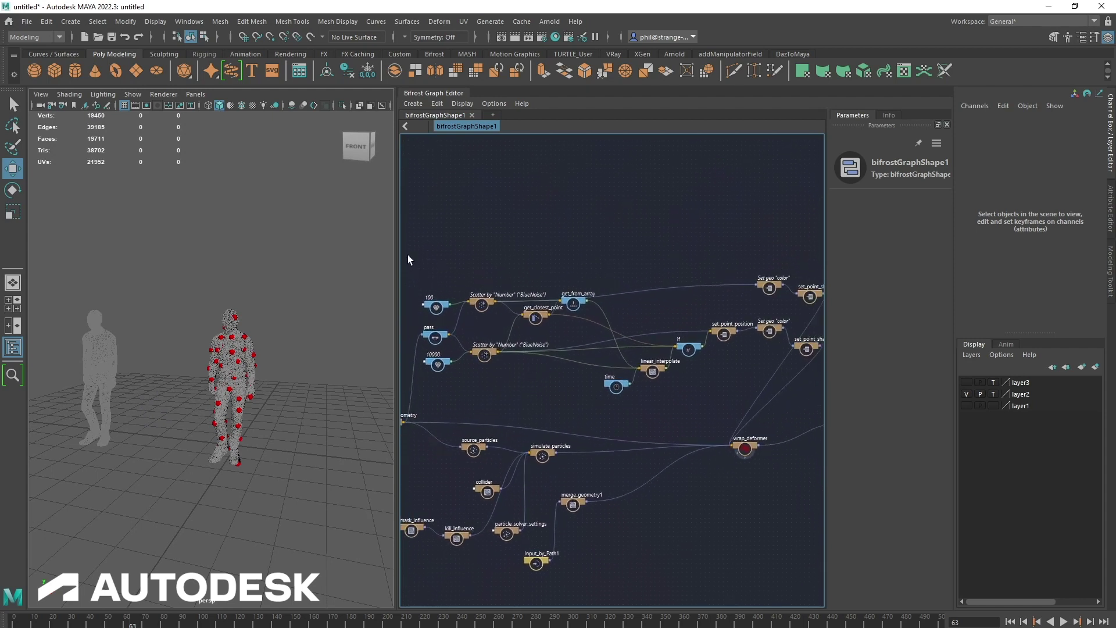
{"action": "left_click_drag", "start_coordinate": [408, 260], "coordinate": [824, 399]}
{"action": "right_click", "coordinate": [664, 305]}
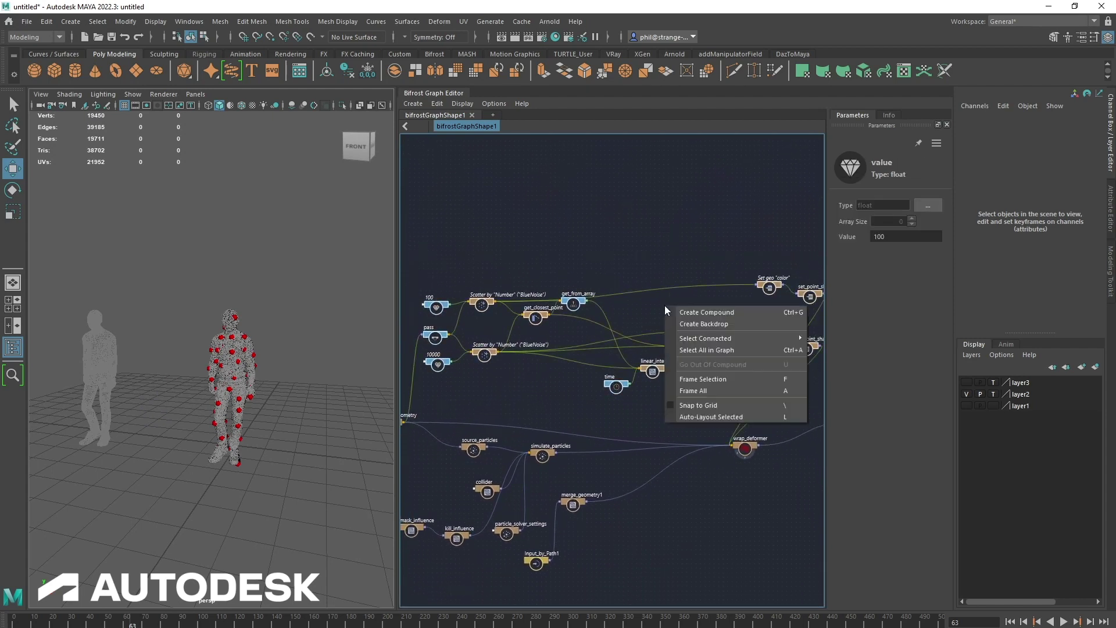
{"action": "left_click", "coordinate": [706, 315]}
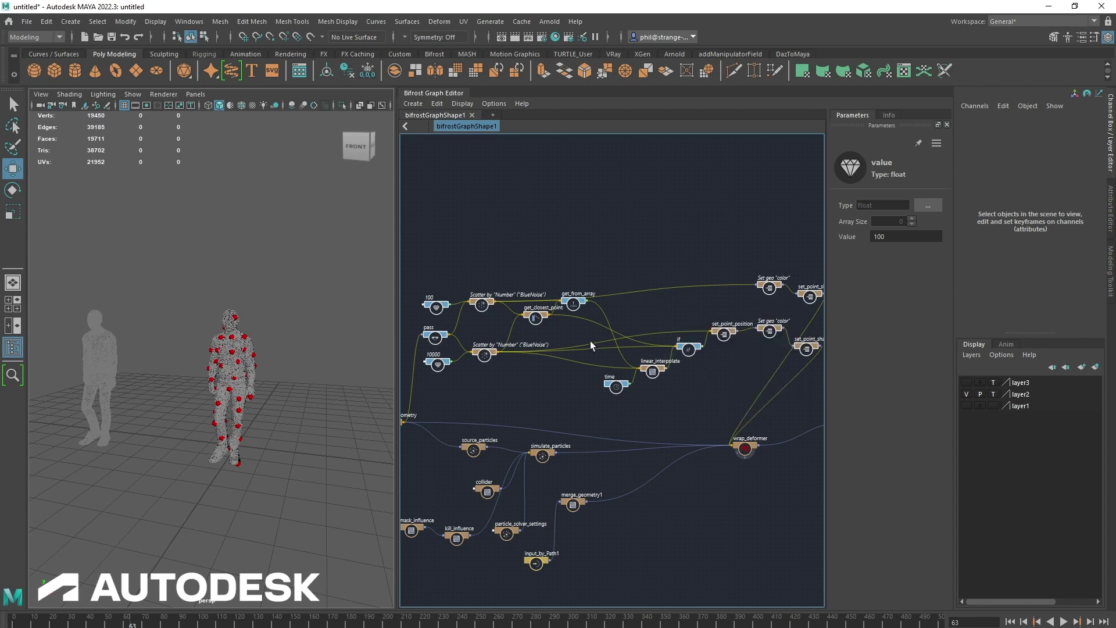
{"action": "key", "text": "ctrl+g"}
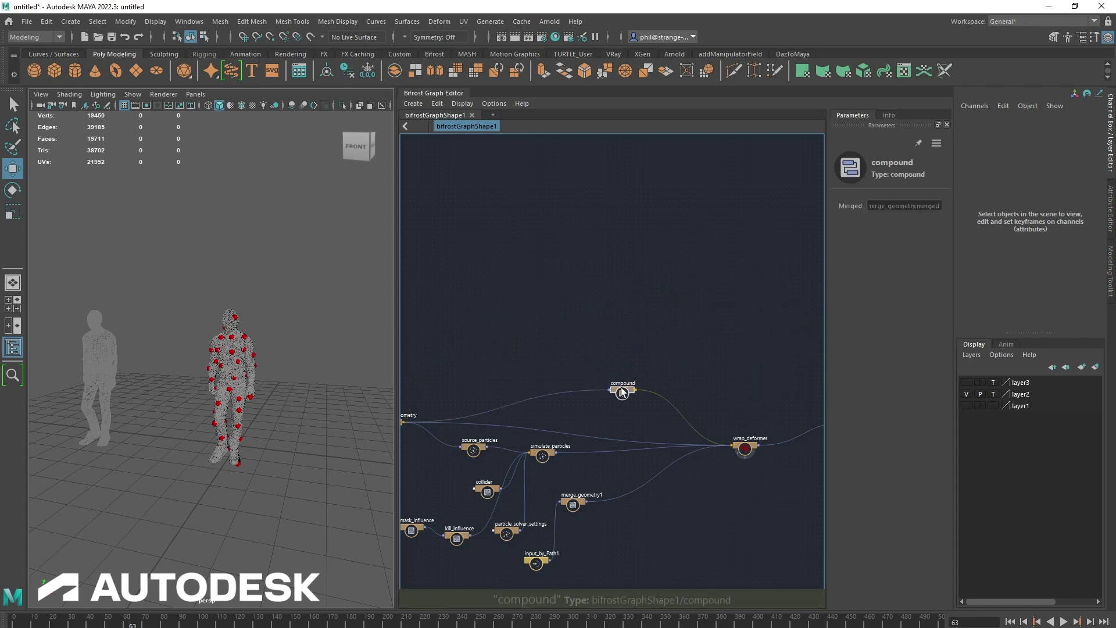
Step: Enter the new compound feeding wrap_deformer and widen the graph area beside the parameters
{"action": "middle_click_drag", "start_coordinate": [727, 483], "coordinate": [666, 473], "text": "alt"}
{"action": "right_click_drag", "start_coordinate": [666, 472], "coordinate": [732, 475], "text": "alt"}
{"action": "scroll", "coordinate": [697, 471], "scroll_direction": "up", "scroll_amount": 1}
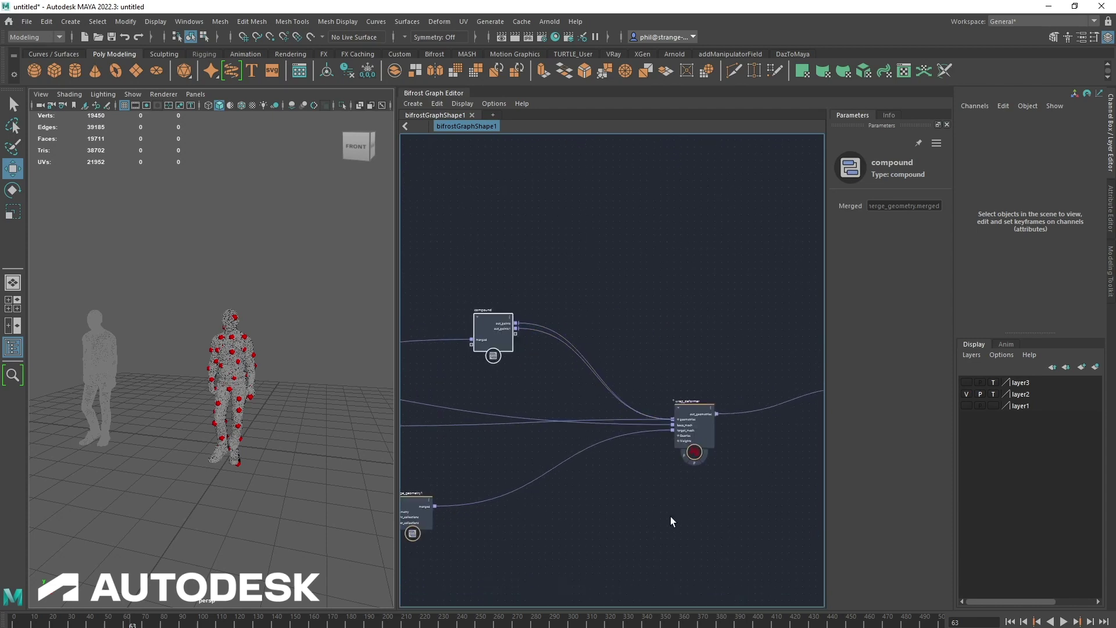
{"action": "middle_click_drag", "start_coordinate": [567, 489], "coordinate": [657, 489], "text": "alt"}
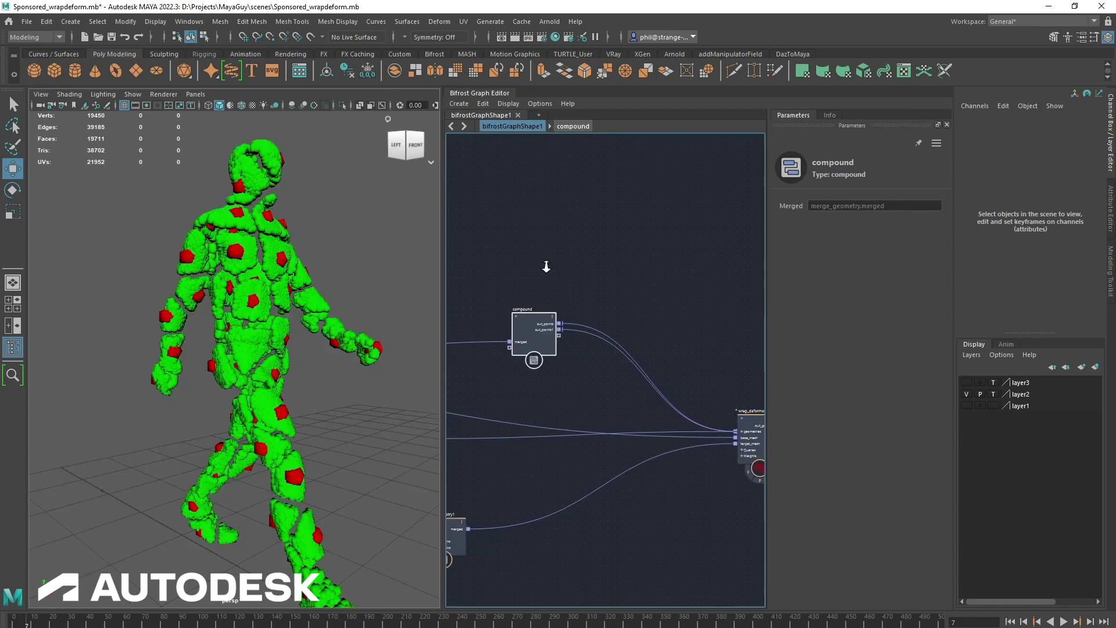
{"action": "scroll", "coordinate": [587, 266], "scroll_direction": "up", "scroll_amount": 1}
{"action": "middle_click_drag", "start_coordinate": [588, 266], "coordinate": [605, 250]}
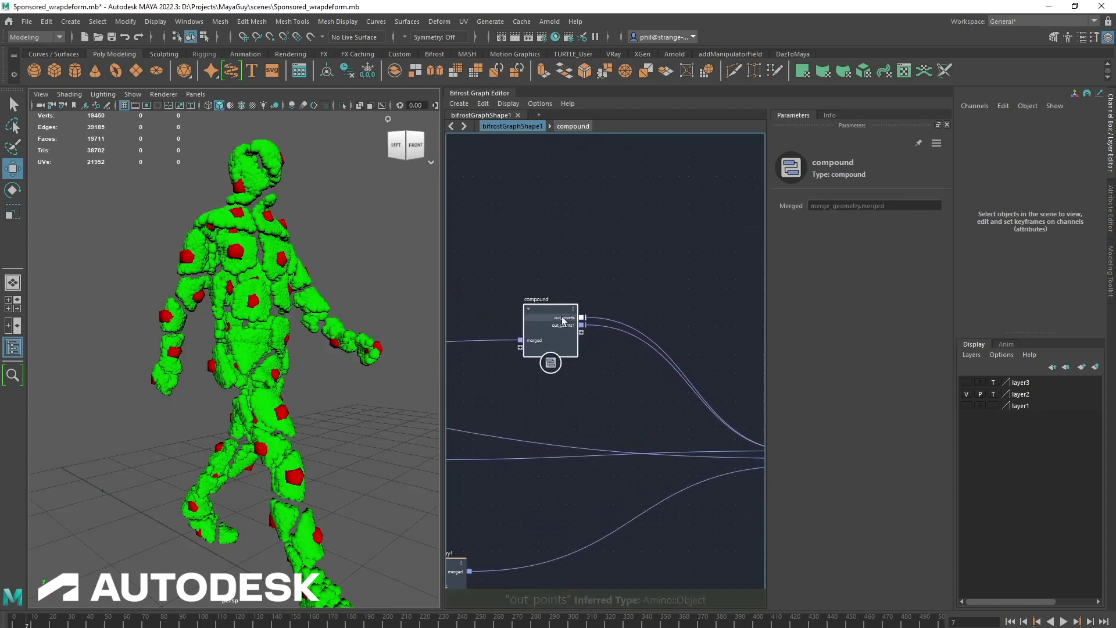
{"action": "double_click", "coordinate": [532, 308]}
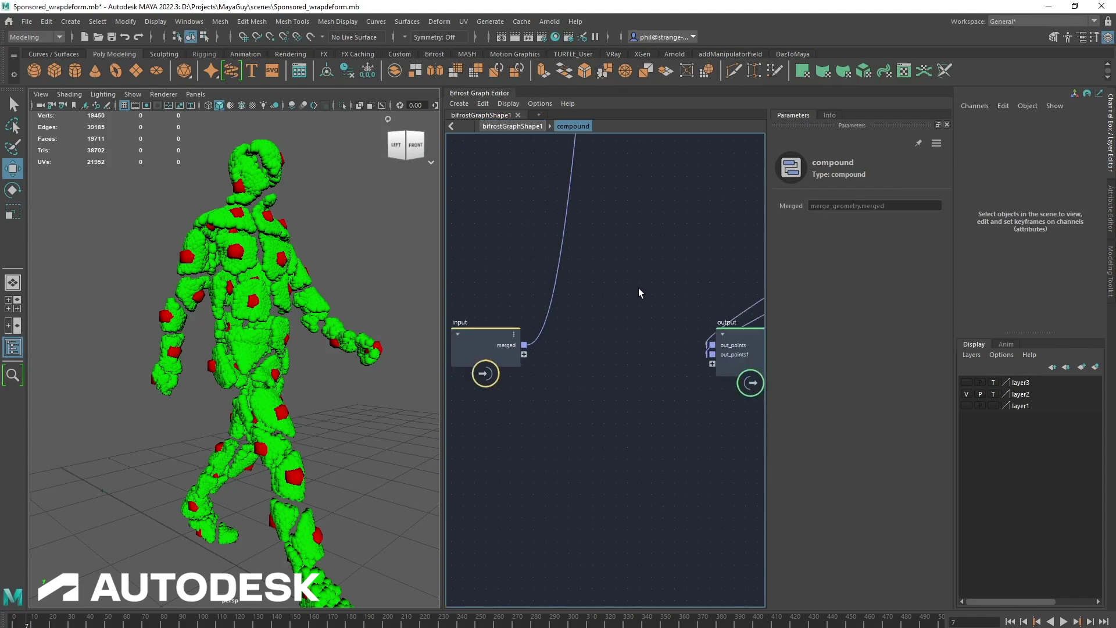
{"action": "left_click_drag", "start_coordinate": [767, 357], "coordinate": [825, 356]}
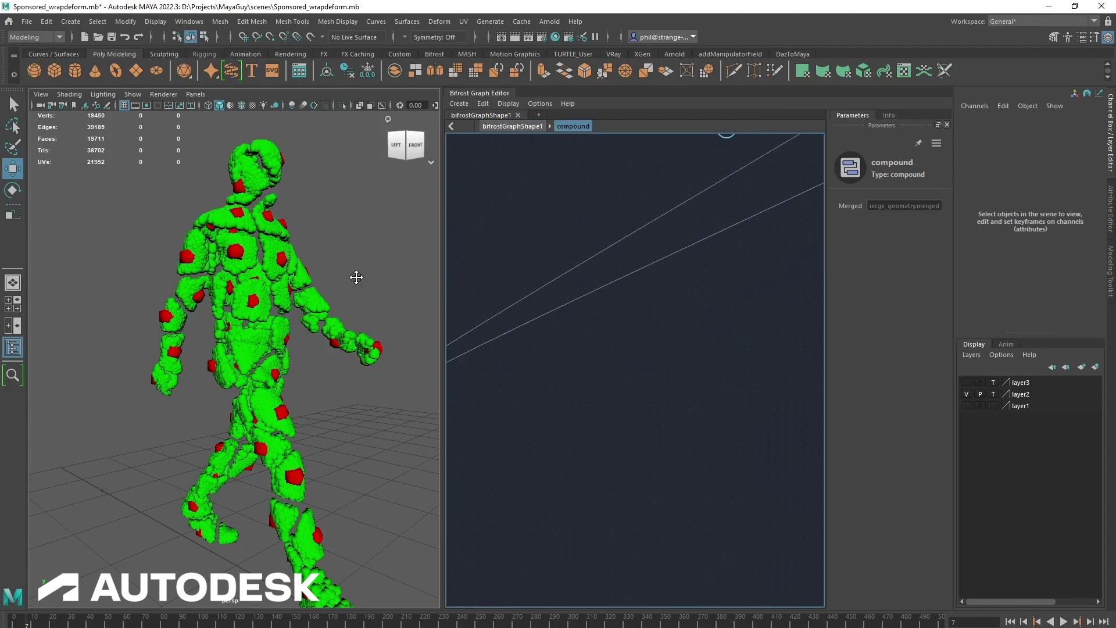
Step: Move set_point_shape1 slightly lower inside the compound and set its default size to 0.01
{"action": "middle_click_drag", "start_coordinate": [357, 277], "coordinate": [317, 319], "text": "alt"}
{"action": "scroll", "coordinate": [641, 348], "scroll_direction": "down", "scroll_amount": 2}
{"action": "middle_click_drag", "start_coordinate": [685, 391], "coordinate": [481, 441], "text": "alt"}
{"action": "middle_click_drag", "start_coordinate": [611, 361], "coordinate": [559, 443], "text": "alt"}
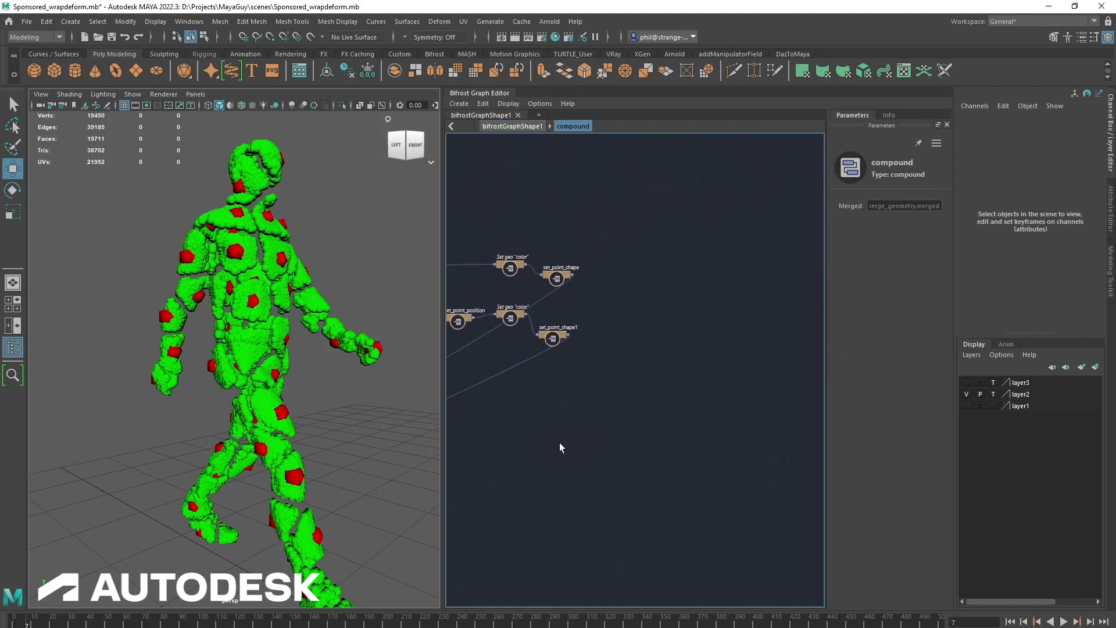
{"action": "scroll", "coordinate": [601, 371], "scroll_direction": "up", "scroll_amount": 5}
{"action": "left_click", "coordinate": [637, 364]}
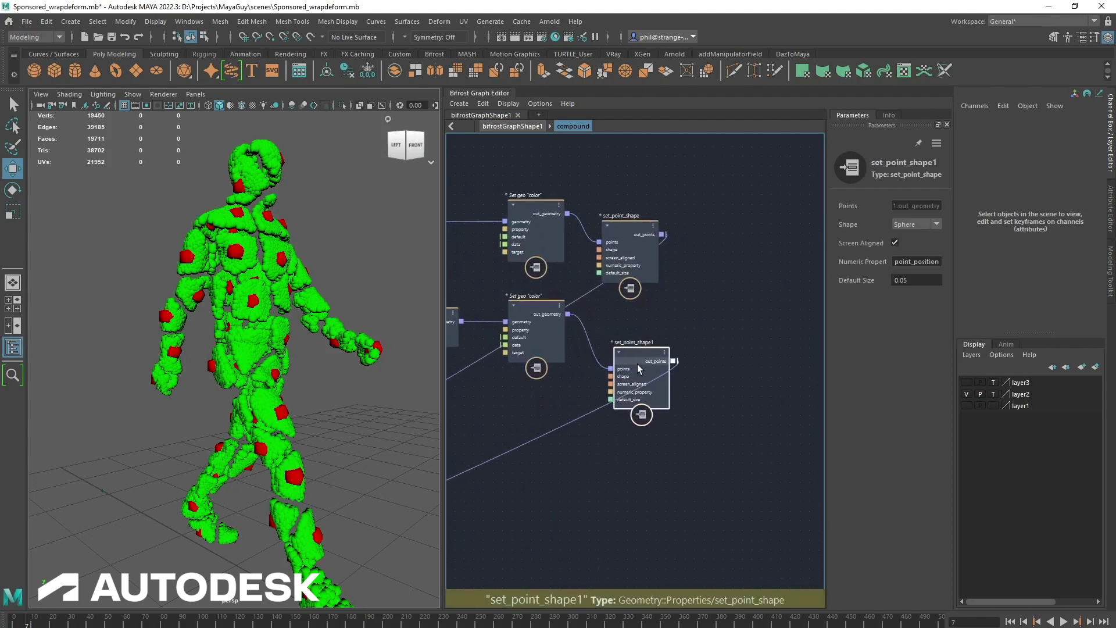
{"action": "left_click_drag", "start_coordinate": [637, 364], "coordinate": [644, 384]}
{"action": "left_click", "coordinate": [906, 281]}
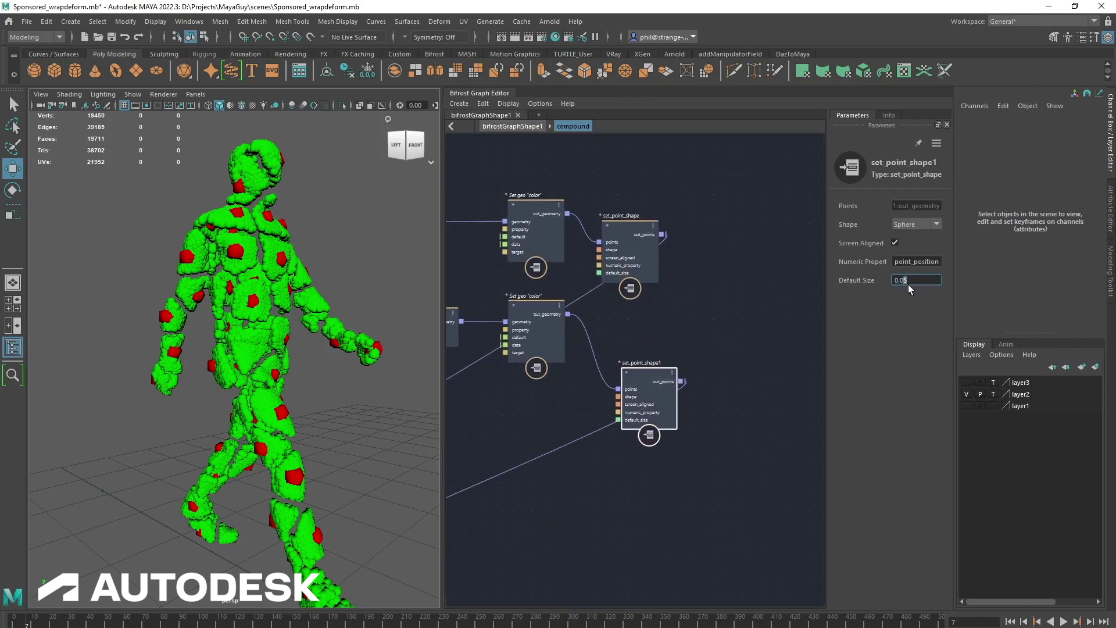
{"action": "type", "text": "01"}
{"action": "key", "text": "Return"}
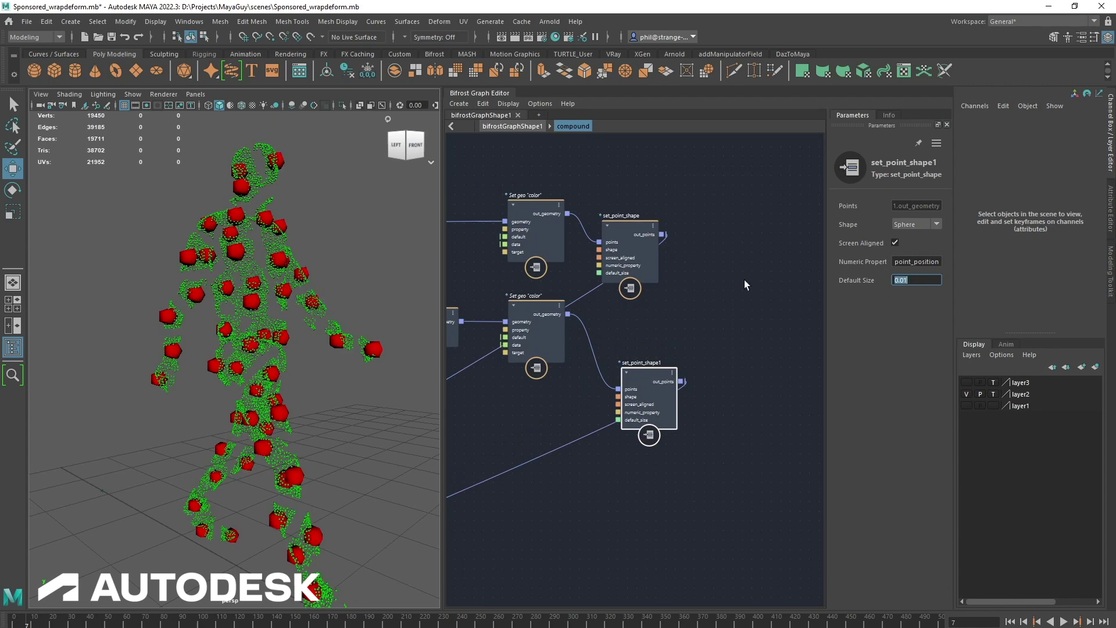
Step: Shift set_point_shape away from its color node and set its default size to 0.001
{"action": "left_click_drag", "start_coordinate": [633, 239], "coordinate": [658, 243]}
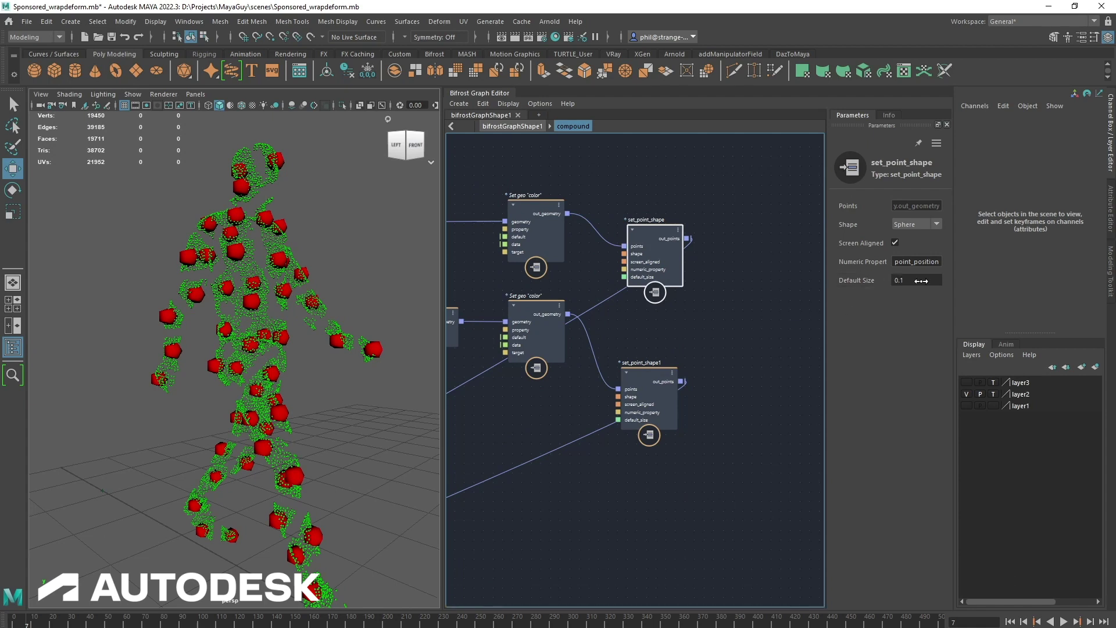
{"action": "middle_click_drag", "start_coordinate": [694, 322], "coordinate": [739, 321]}
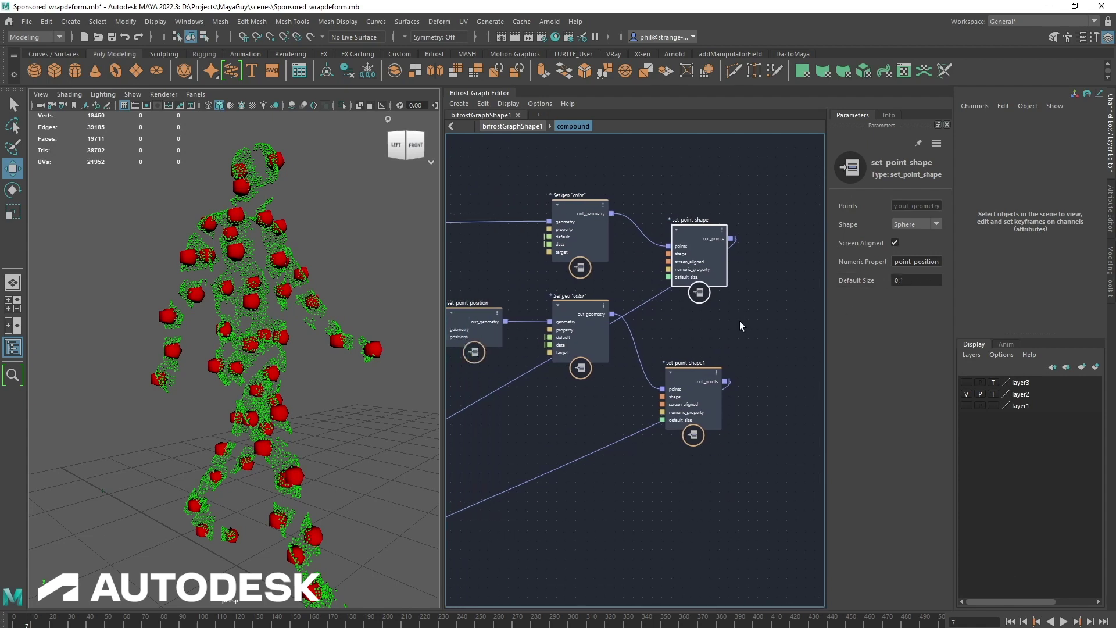
{"action": "left_click", "coordinate": [904, 281]}
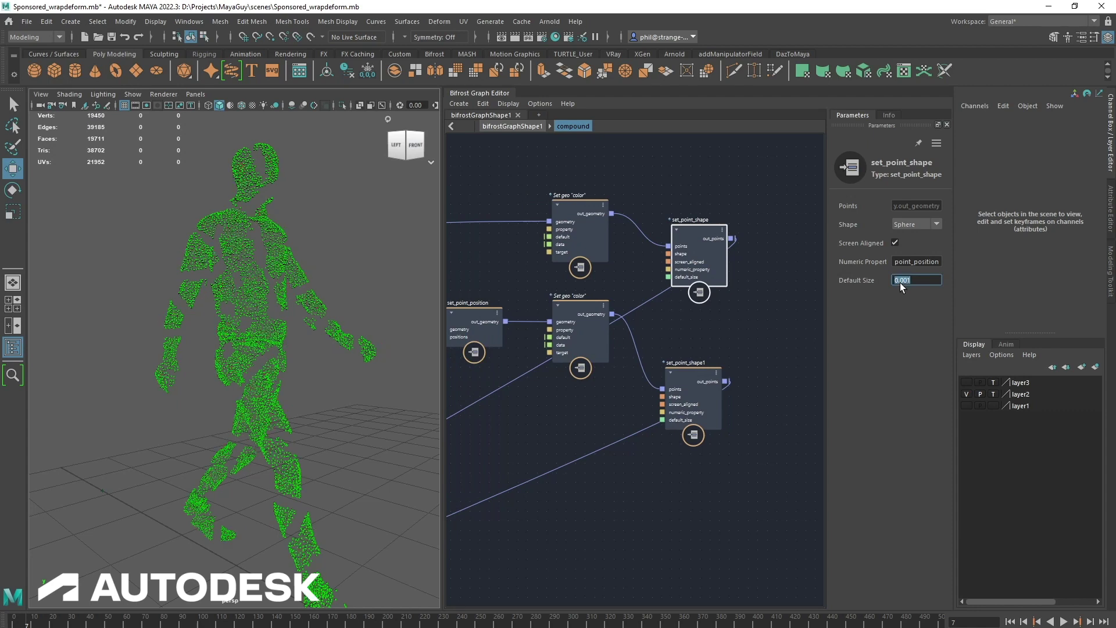
Step: Lower the Set geo color node feeding set_point_shape1 and set its color data to 1, 1, 0
{"action": "left_click_drag", "start_coordinate": [581, 318], "coordinate": [586, 344]}
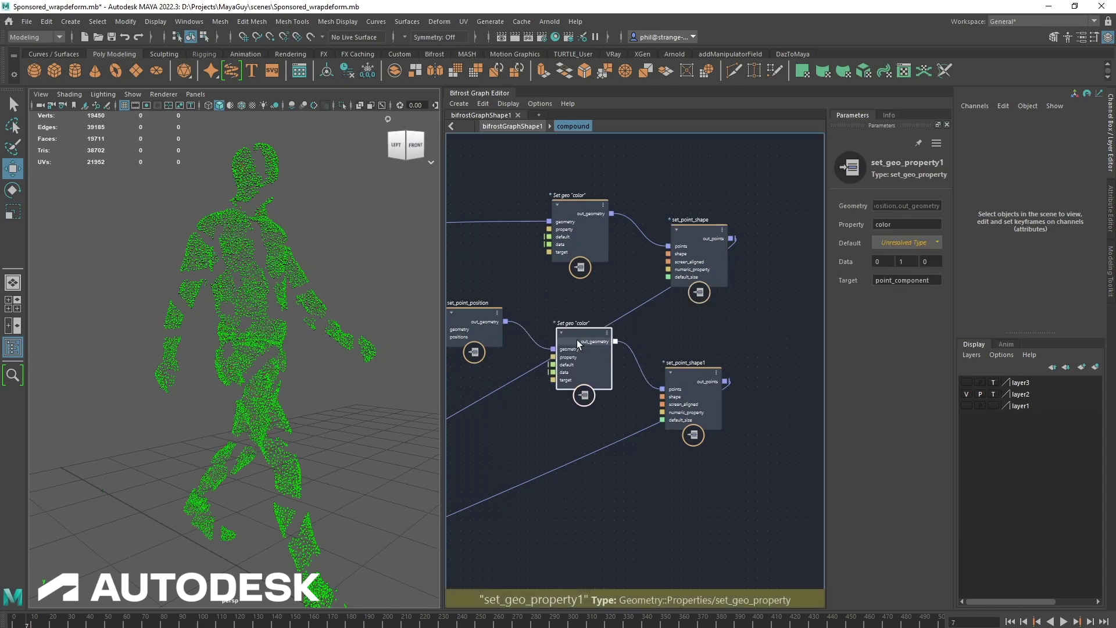
{"action": "left_click", "coordinate": [884, 263]}
{"action": "type", "text": "1"}
{"action": "key", "text": "Return"}
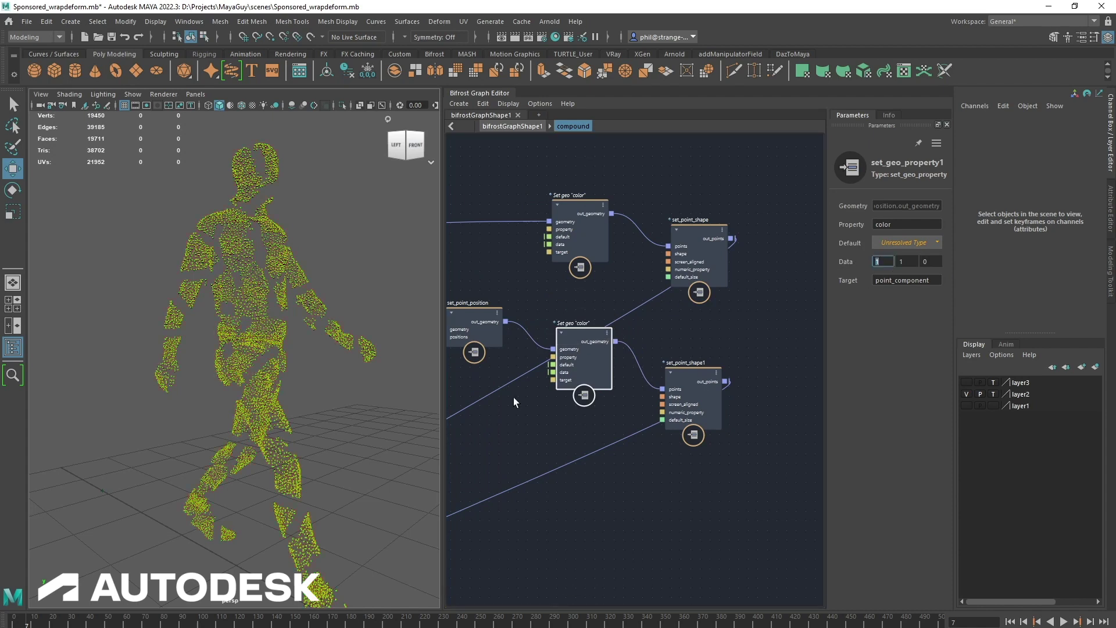
Step: Move the 10000 value node below the second scatter node and set its value to 60000
{"action": "middle_click_drag", "start_coordinate": [529, 493], "coordinate": [750, 470], "text": "alt"}
{"action": "middle_click_drag", "start_coordinate": [575, 462], "coordinate": [756, 430], "text": "alt"}
{"action": "middle_click_drag", "start_coordinate": [511, 466], "coordinate": [667, 437], "text": "alt"}
{"action": "middle_click_drag", "start_coordinate": [562, 355], "coordinate": [765, 389], "text": "alt"}
{"action": "left_click_drag", "start_coordinate": [567, 343], "coordinate": [566, 415]}
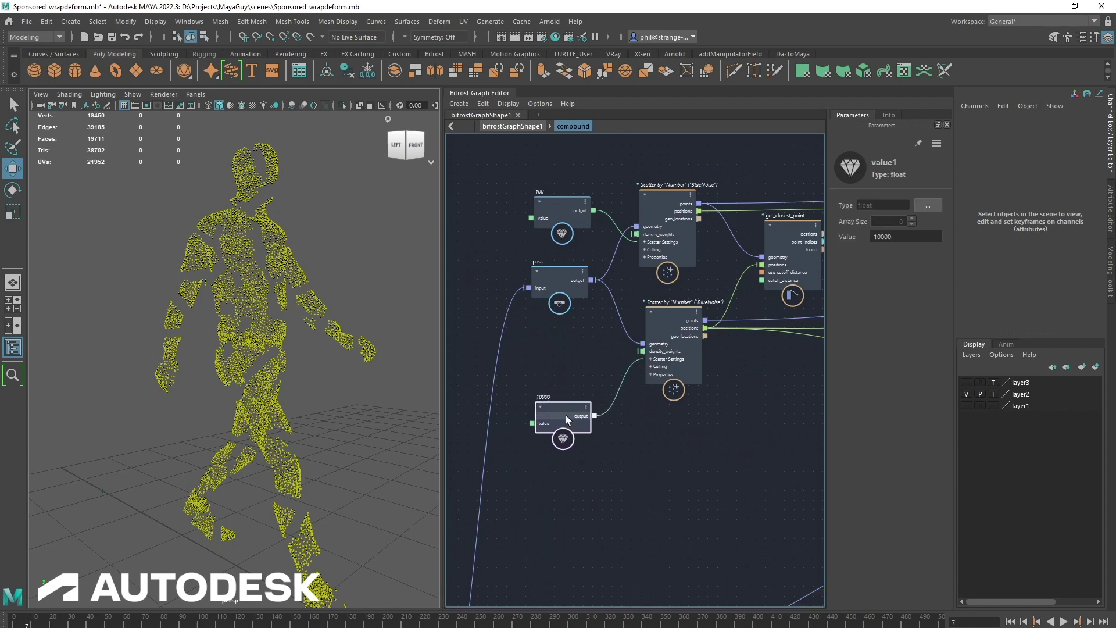
{"action": "double_click", "coordinate": [909, 236]}
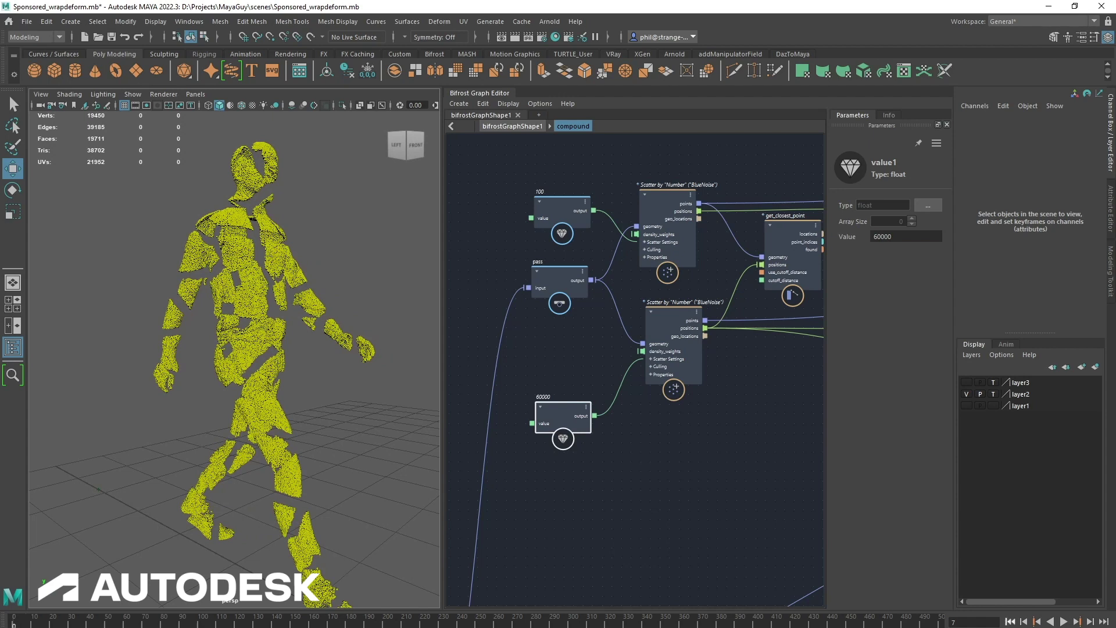
Step: Play the animation, stop at frame 11, and inspect the clumped points on the character up close and from the front
{"action": "left_click", "coordinate": [1064, 621]}
{"action": "left_click", "coordinate": [1064, 621]}
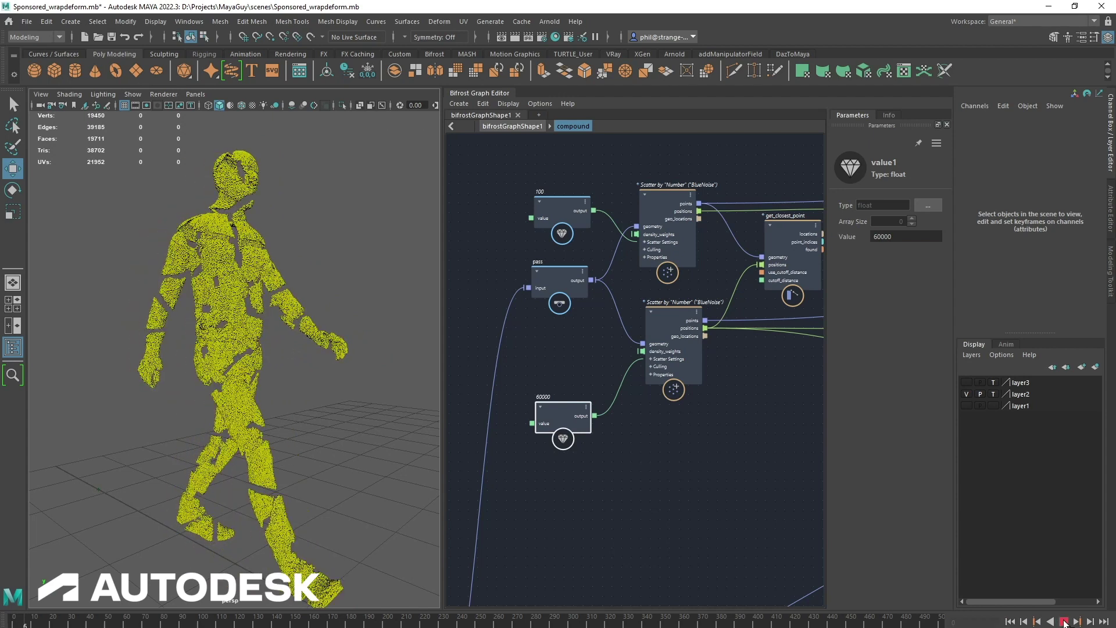
{"action": "left_click", "coordinate": [1065, 621]}
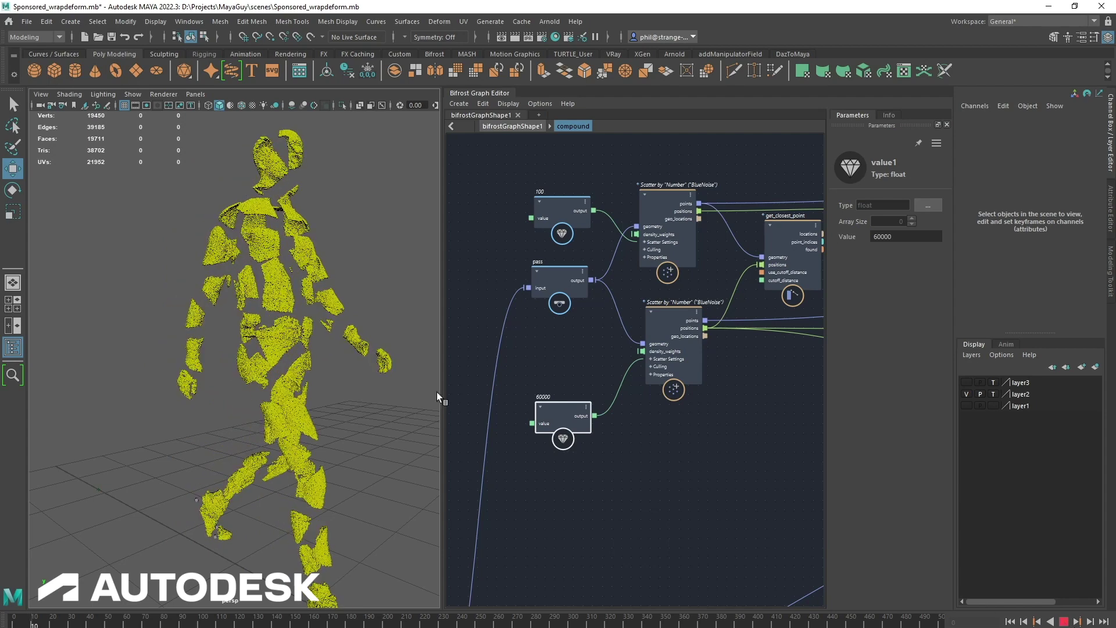
{"action": "left_click_drag", "start_coordinate": [437, 392], "coordinate": [295, 283], "text": "alt"}
{"action": "middle_click_drag", "start_coordinate": [295, 283], "coordinate": [324, 386], "text": "alt"}
{"action": "right_click_drag", "start_coordinate": [324, 386], "coordinate": [378, 370], "text": "alt"}
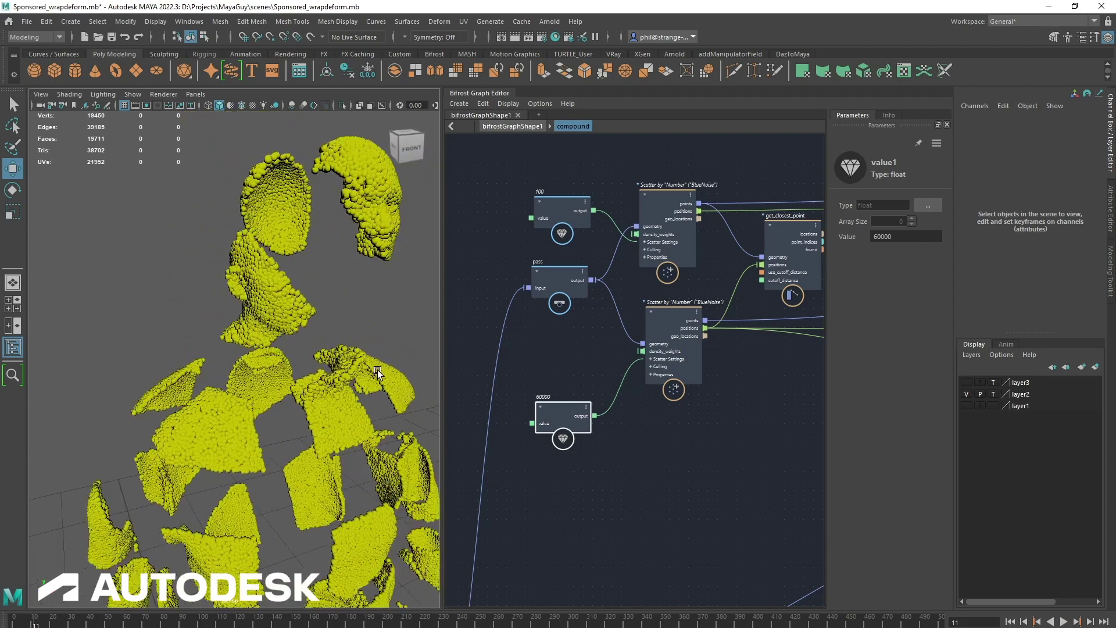
{"action": "left_click_drag", "start_coordinate": [378, 369], "coordinate": [330, 373], "text": "alt"}
{"action": "right_click_drag", "start_coordinate": [331, 372], "coordinate": [176, 350], "text": "alt"}
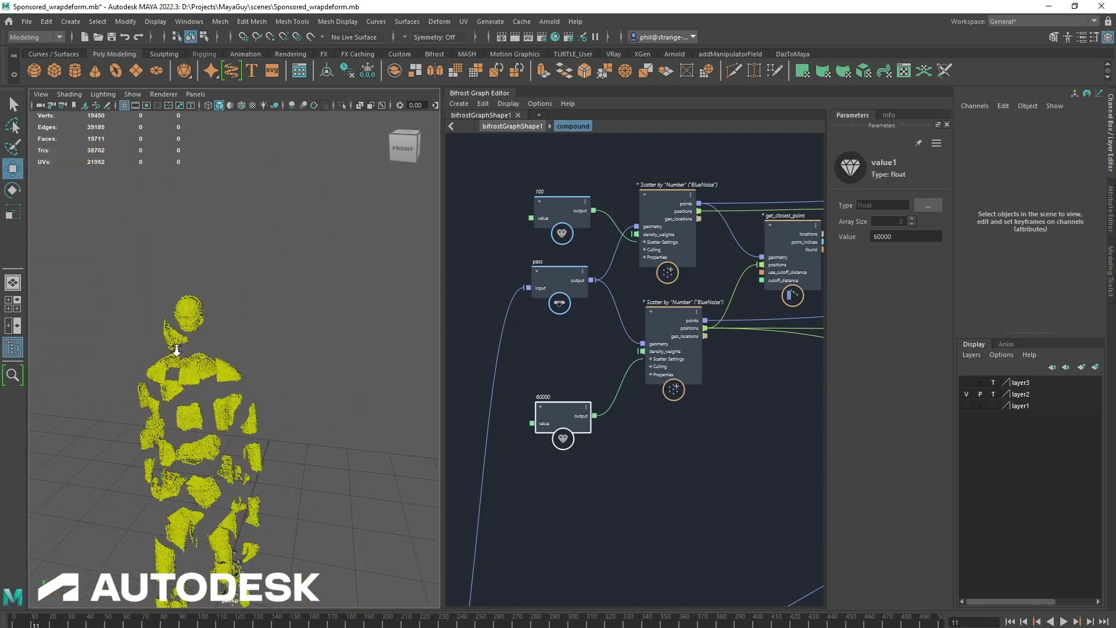
{"action": "left_click_drag", "start_coordinate": [176, 350], "coordinate": [263, 413], "text": "alt"}
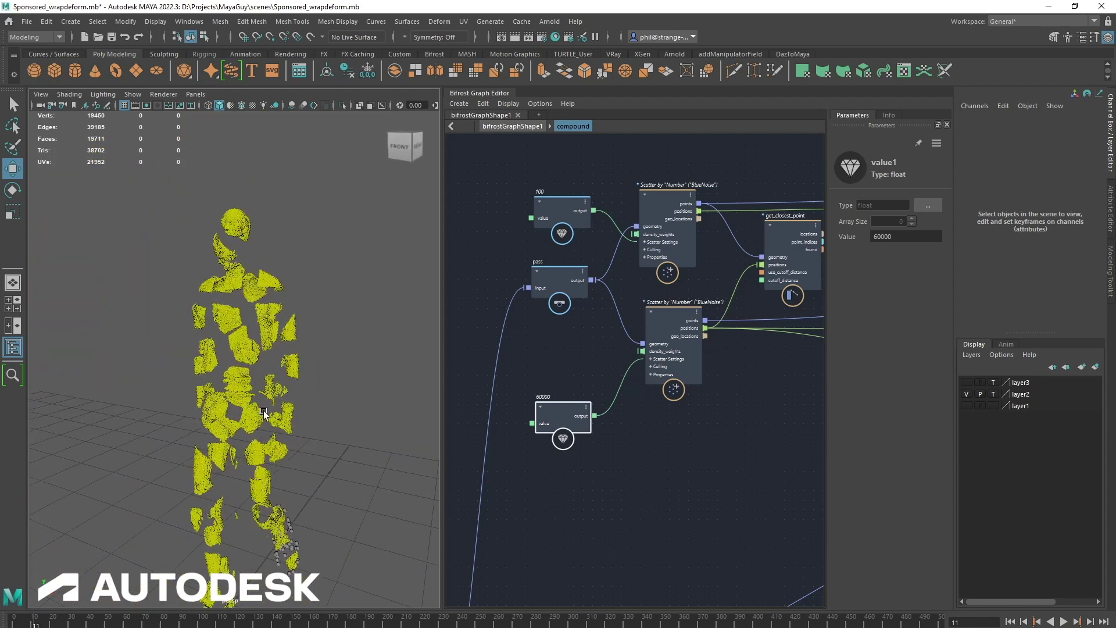
Step: Examine the compound's network from the scatter nodes through linear_interpolate and if to the color nodes
{"action": "middle_click_drag", "start_coordinate": [739, 453], "coordinate": [585, 479], "text": "alt"}
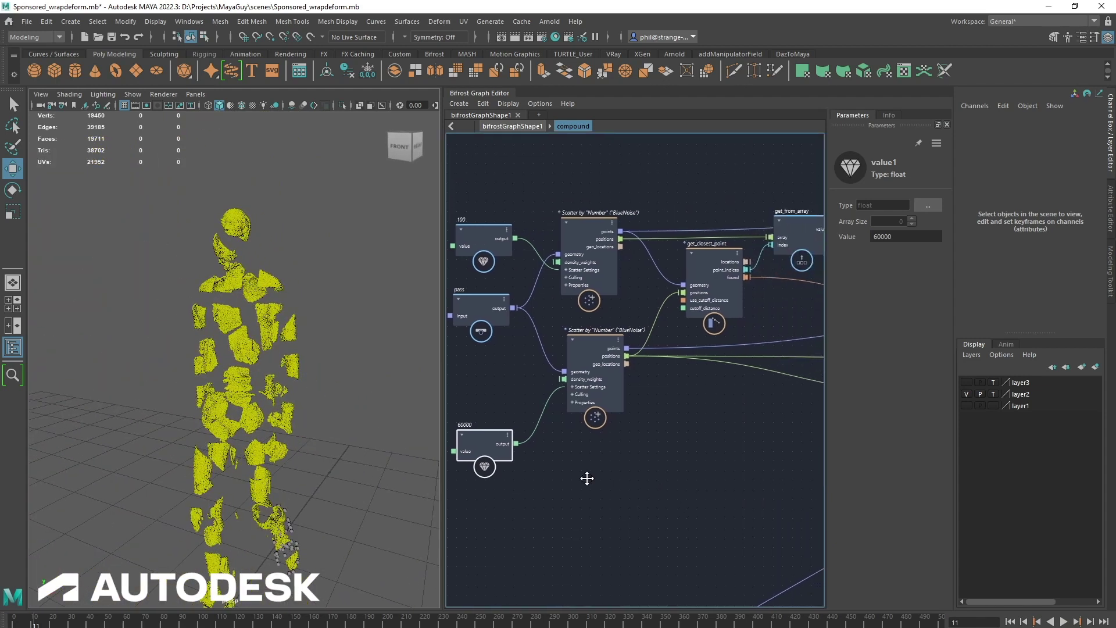
{"action": "middle_click_drag", "start_coordinate": [670, 465], "coordinate": [632, 466], "text": "alt"}
{"action": "middle_click_drag", "start_coordinate": [698, 446], "coordinate": [512, 448]}
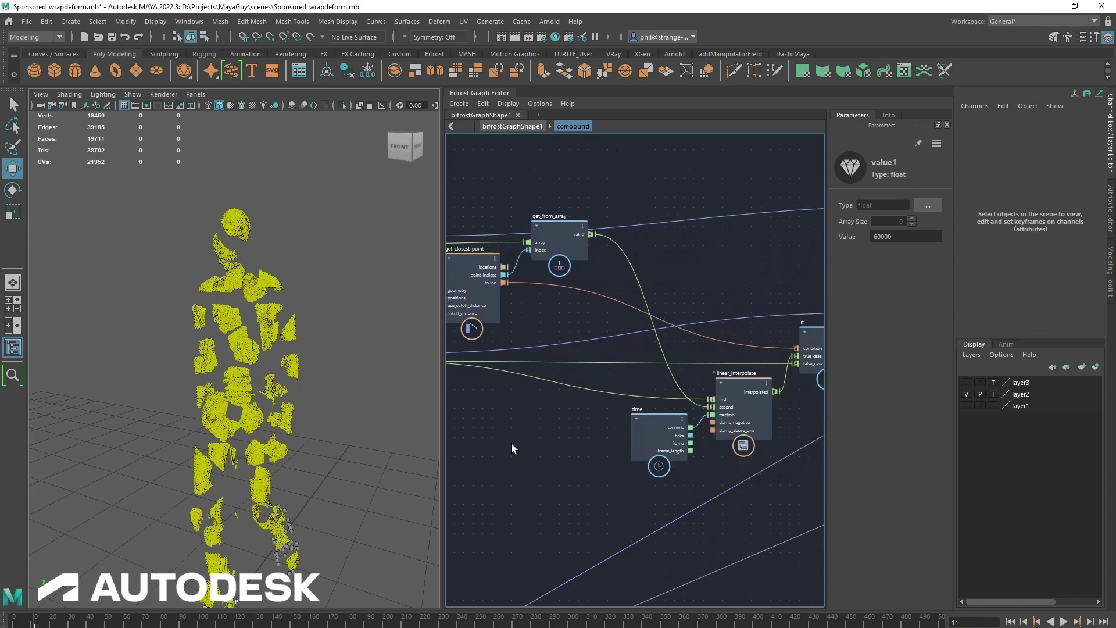
{"action": "middle_click_drag", "start_coordinate": [662, 513], "coordinate": [498, 500], "text": "alt"}
{"action": "scroll", "coordinate": [536, 504], "scroll_direction": "up", "scroll_amount": 1}
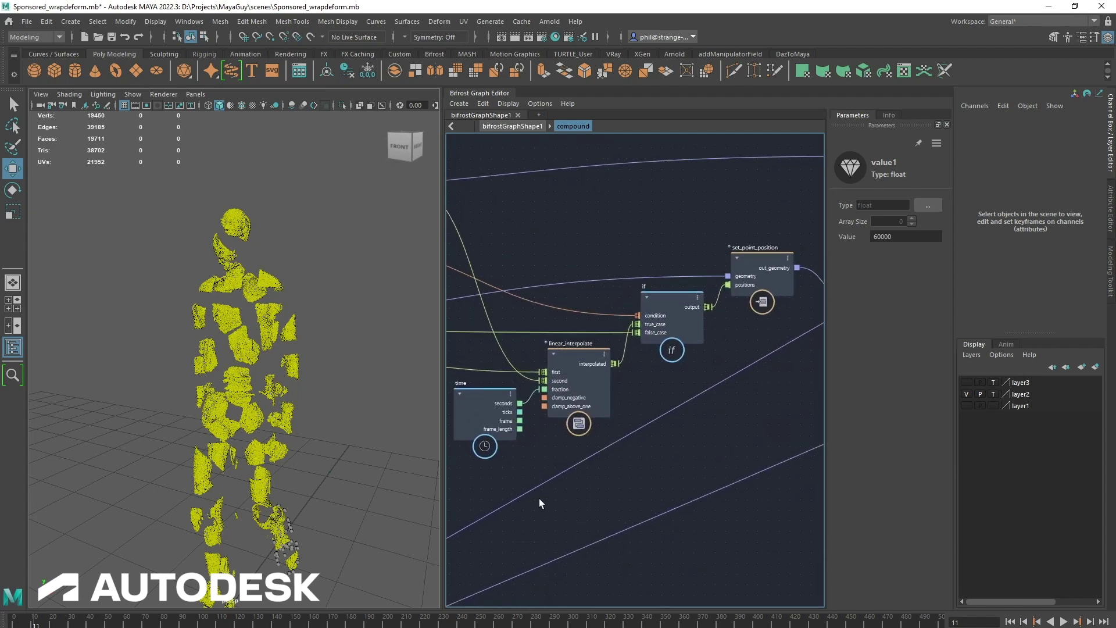
{"action": "scroll", "coordinate": [539, 498], "scroll_direction": "down", "scroll_amount": 2}
{"action": "middle_click_drag", "start_coordinate": [675, 465], "coordinate": [515, 463]}
{"action": "middle_click_drag", "start_coordinate": [590, 482], "coordinate": [706, 487]}
{"action": "scroll", "coordinate": [612, 455], "scroll_direction": "up", "scroll_amount": 2}
{"action": "middle_click_drag", "start_coordinate": [644, 420], "coordinate": [635, 435]}
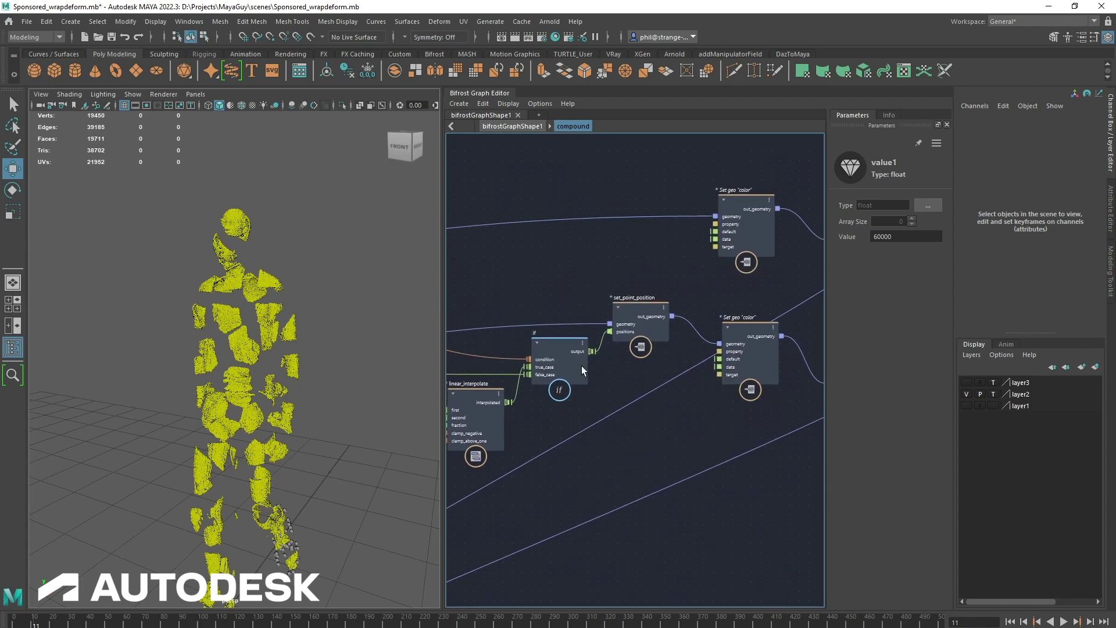
Step: Return to the top-level bifrostGraphShape1 graph and move the compound node slightly higher above wrap_deformer's connections
{"action": "left_click", "coordinate": [497, 130]}
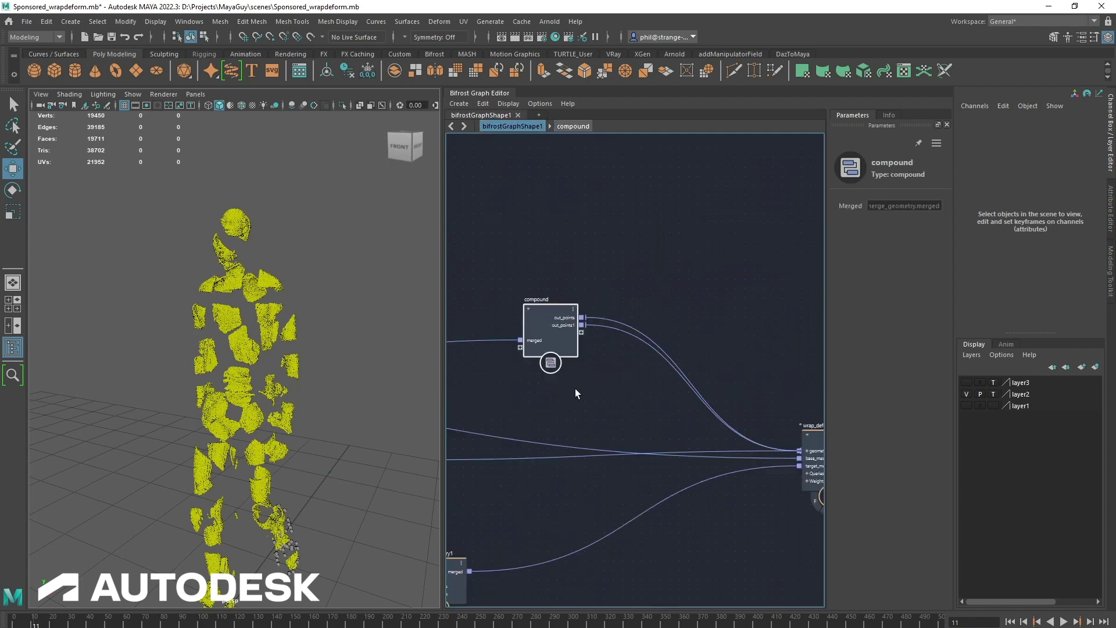
{"action": "middle_click_drag", "start_coordinate": [574, 388], "coordinate": [609, 386]}
{"action": "left_click_drag", "start_coordinate": [586, 307], "coordinate": [591, 281]}
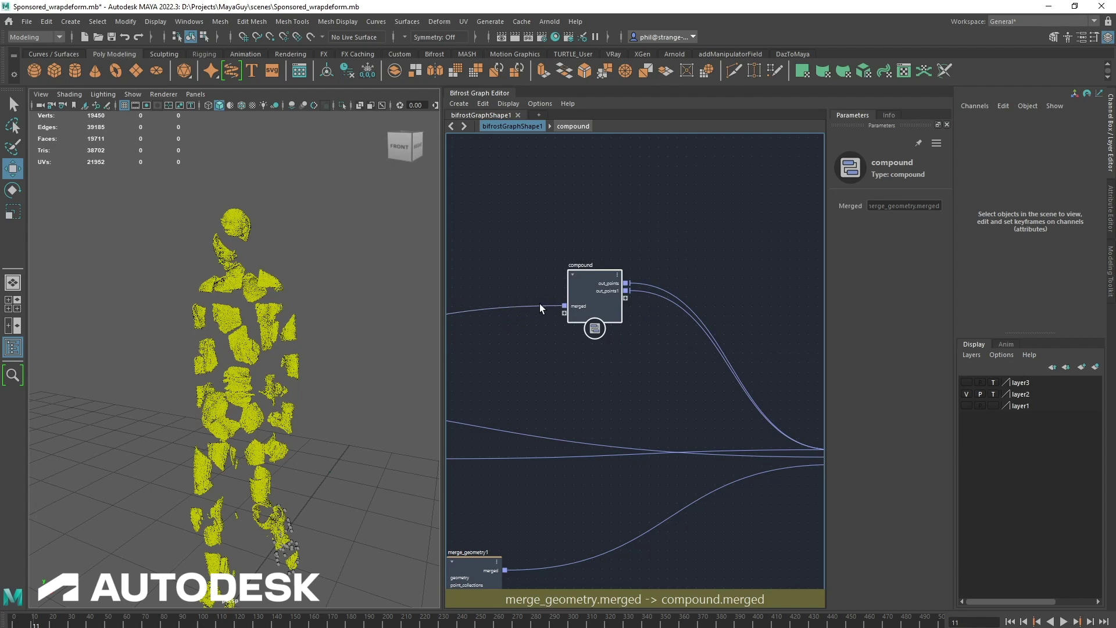
{"action": "middle_click_drag", "start_coordinate": [584, 368], "coordinate": [450, 357], "text": "alt"}
{"action": "scroll", "coordinate": [720, 367], "scroll_direction": "down", "scroll_amount": 1}
{"action": "middle_click_drag", "start_coordinate": [502, 381], "coordinate": [595, 392], "text": "alt"}
{"action": "right_click_drag", "start_coordinate": [593, 394], "coordinate": [618, 393], "text": "alt"}
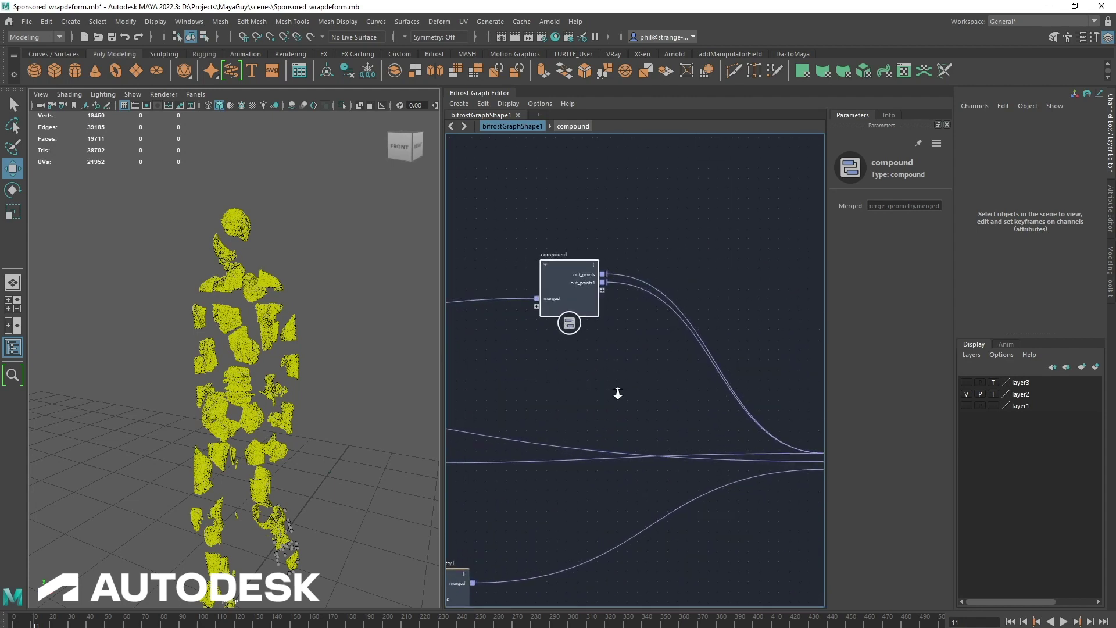
Step: Rename the compound node as shatter_clump_points
{"action": "middle_click_drag", "start_coordinate": [591, 371], "coordinate": [626, 397], "text": "alt"}
{"action": "double_click", "coordinate": [599, 284]}
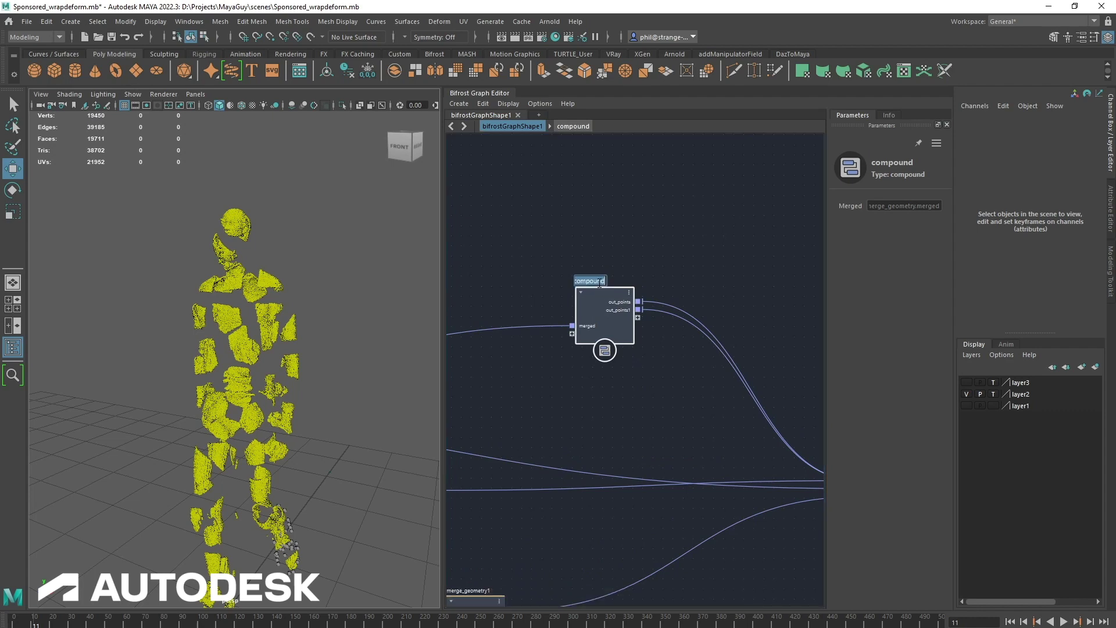
{"action": "type", "text": "s"}
{"action": "key", "text": "Return"}
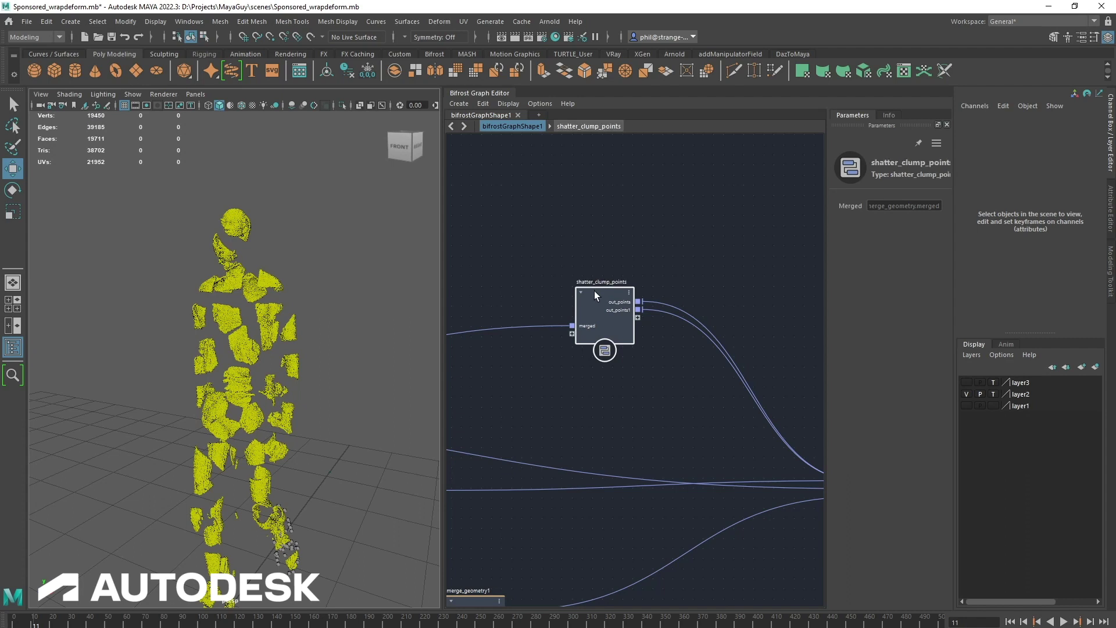
Step: Review the publish settings of the shatter_clump_points compound, including its namespace, and leave them without publishing
{"action": "right_click", "coordinate": [594, 290]}
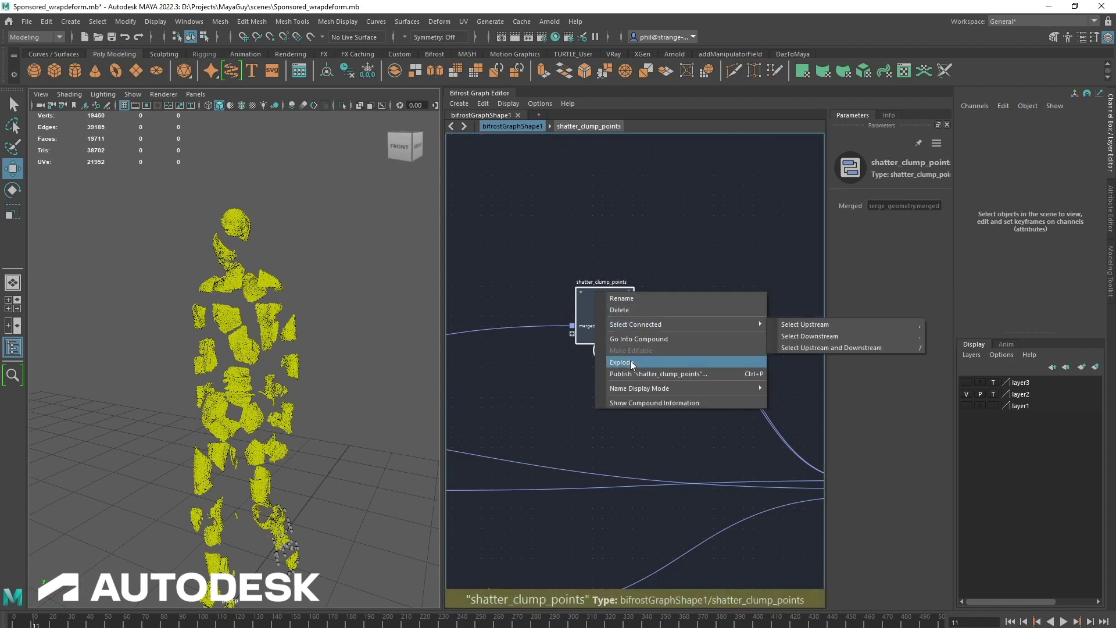
{"action": "left_click", "coordinate": [659, 374]}
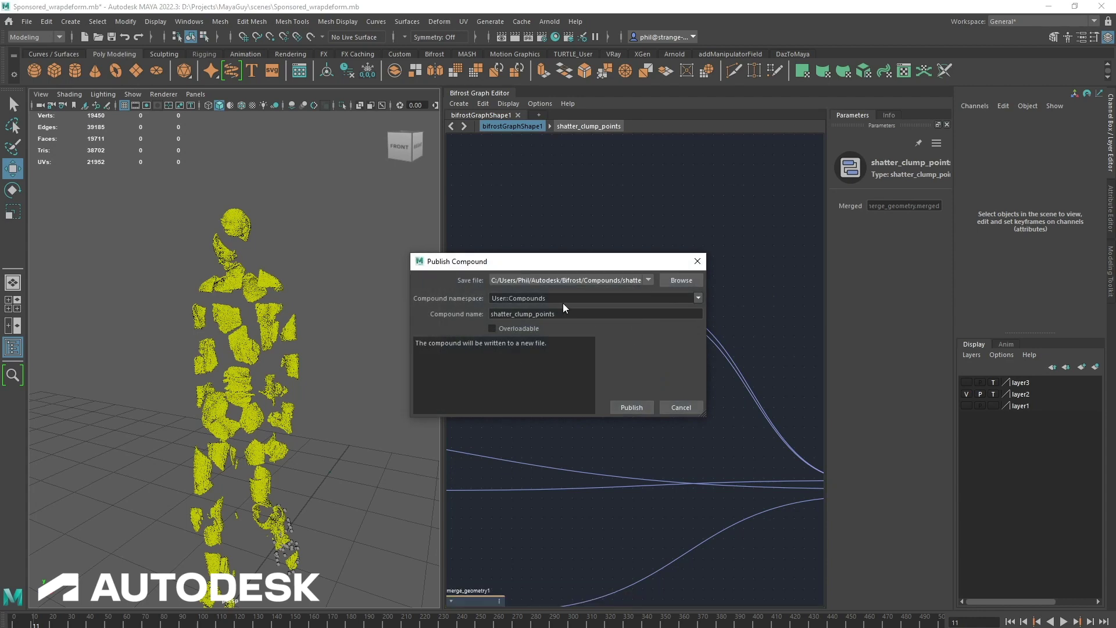
{"action": "left_click_drag", "start_coordinate": [561, 299], "coordinate": [408, 291]}
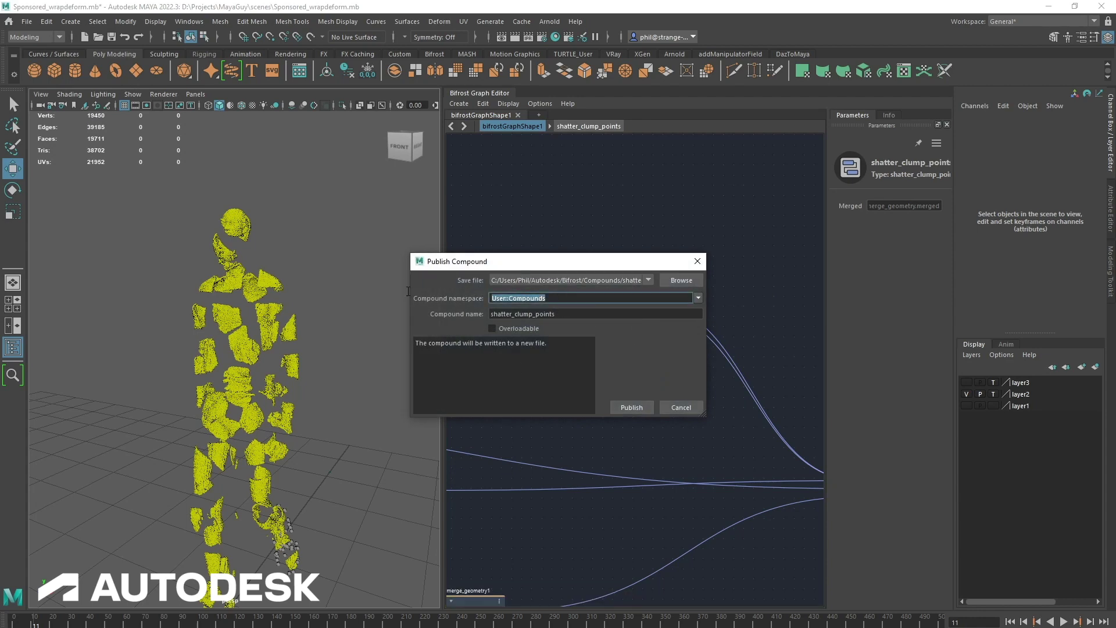
{"action": "left_click", "coordinate": [669, 407]}
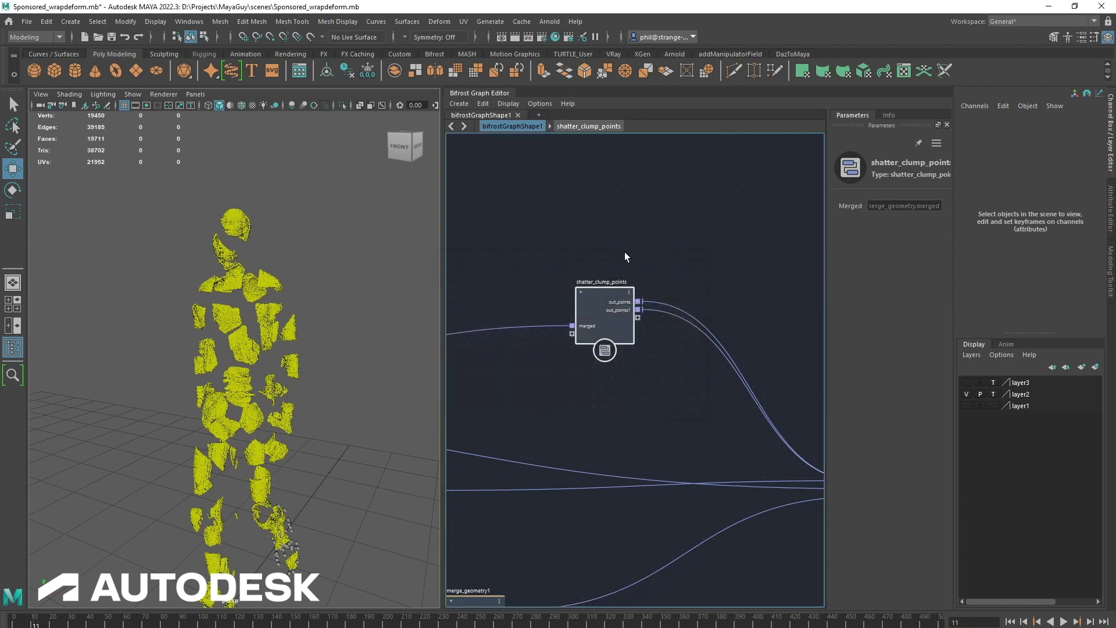
Step: Examine the clumped points on the character from the front and side, and the original wireframe character beside it
{"action": "left_click_drag", "start_coordinate": [384, 296], "coordinate": [347, 283], "text": "alt"}
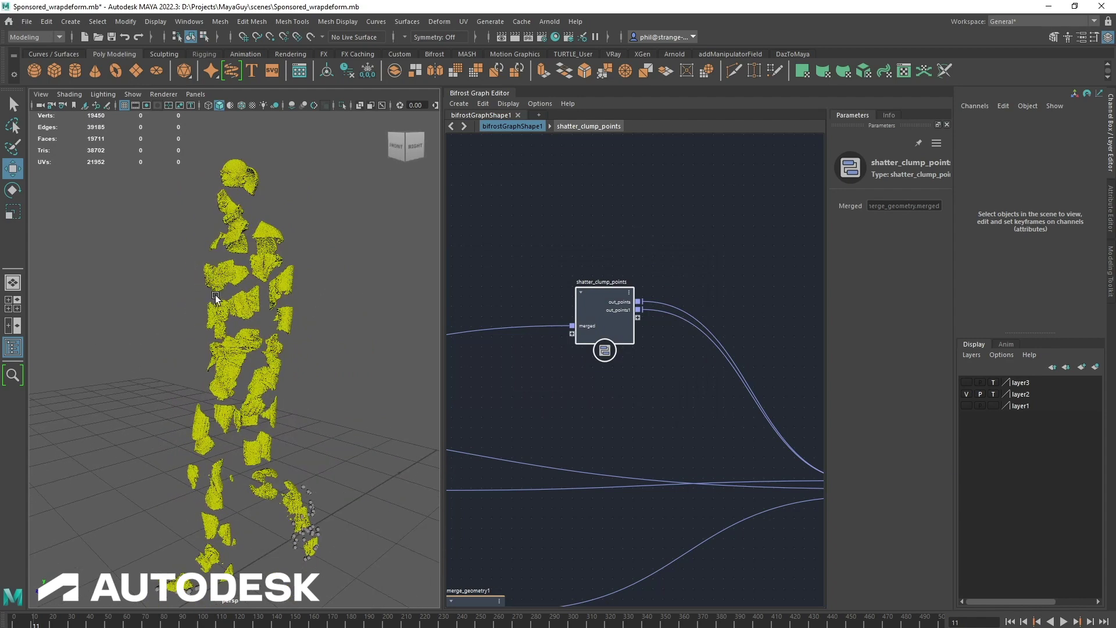
{"action": "mouse_move", "coordinate": [214, 296]}
{"action": "left_mouse_down", "text": "alt"}
{"action": "mouse_move", "coordinate": [378, 298]}
{"action": "mouse_move", "coordinate": [215, 294]}
{"action": "mouse_move", "coordinate": [231, 294]}
{"action": "left_mouse_up", "text": "alt"}
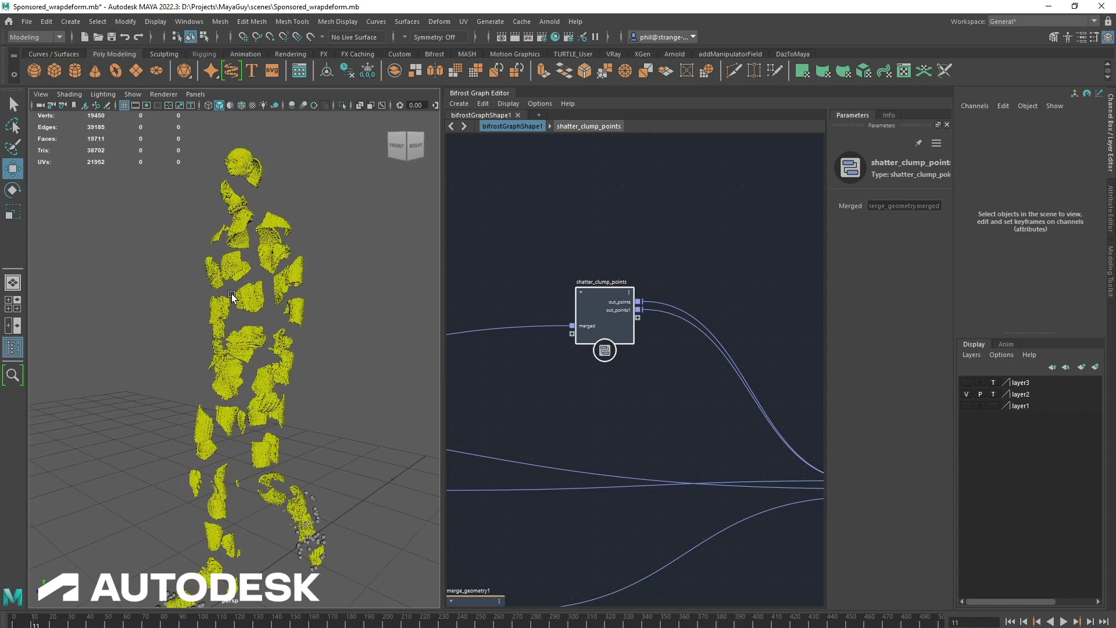
{"action": "middle_click_drag", "start_coordinate": [175, 334], "coordinate": [333, 289], "text": "alt"}
{"action": "right_click_drag", "start_coordinate": [334, 289], "coordinate": [192, 301], "text": "alt"}
{"action": "left_click_drag", "start_coordinate": [192, 301], "coordinate": [239, 302], "text": "alt"}
{"action": "middle_click_drag", "start_coordinate": [226, 314], "coordinate": [377, 309], "text": "alt"}
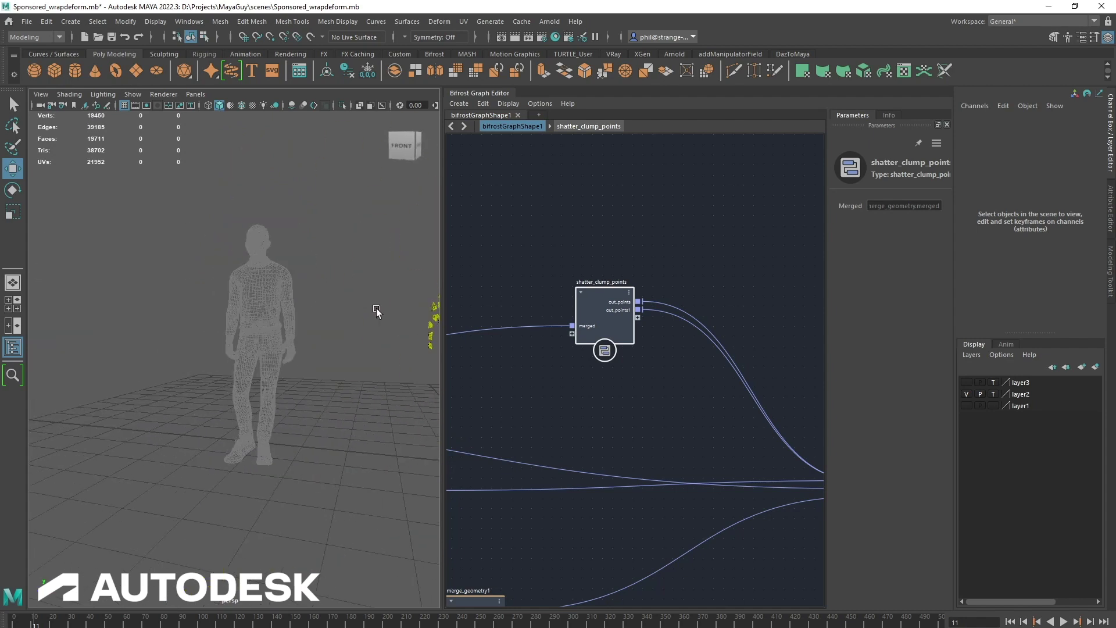
{"action": "left_click_drag", "start_coordinate": [376, 311], "coordinate": [257, 360], "text": "alt"}
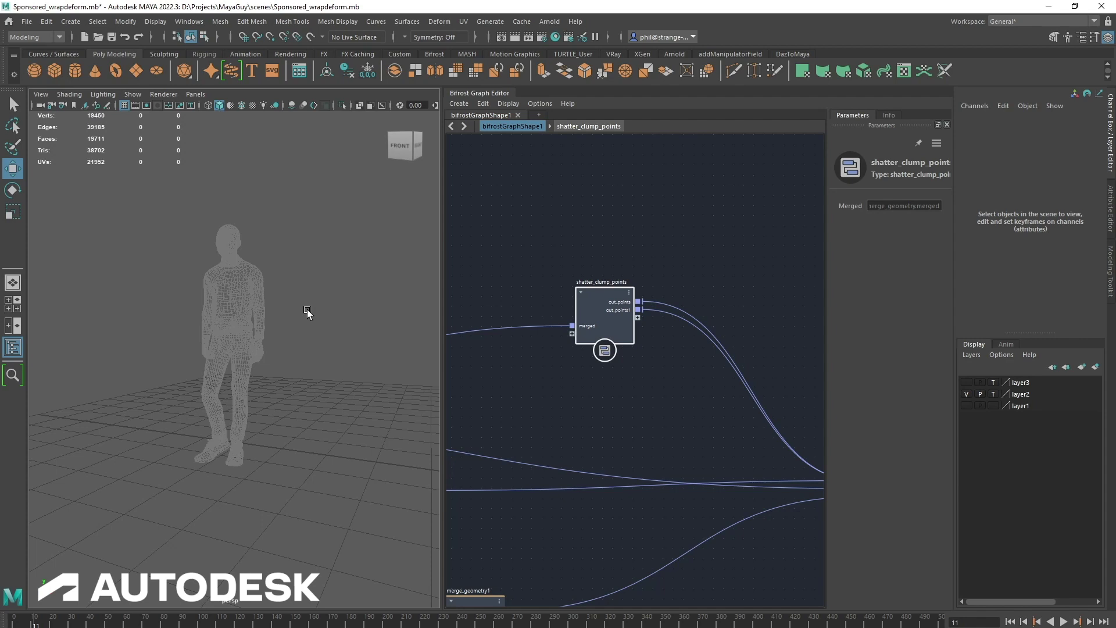
{"action": "left_click_drag", "start_coordinate": [369, 354], "coordinate": [201, 355], "text": "alt"}
{"action": "scroll", "coordinate": [201, 356], "scroll_direction": "up", "scroll_amount": 3}
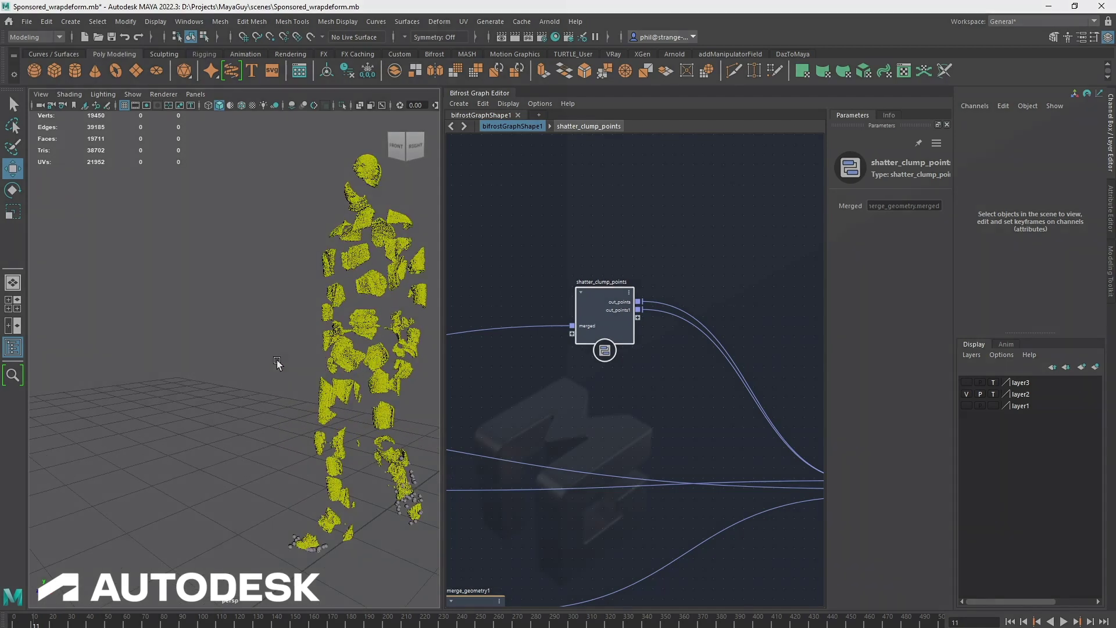